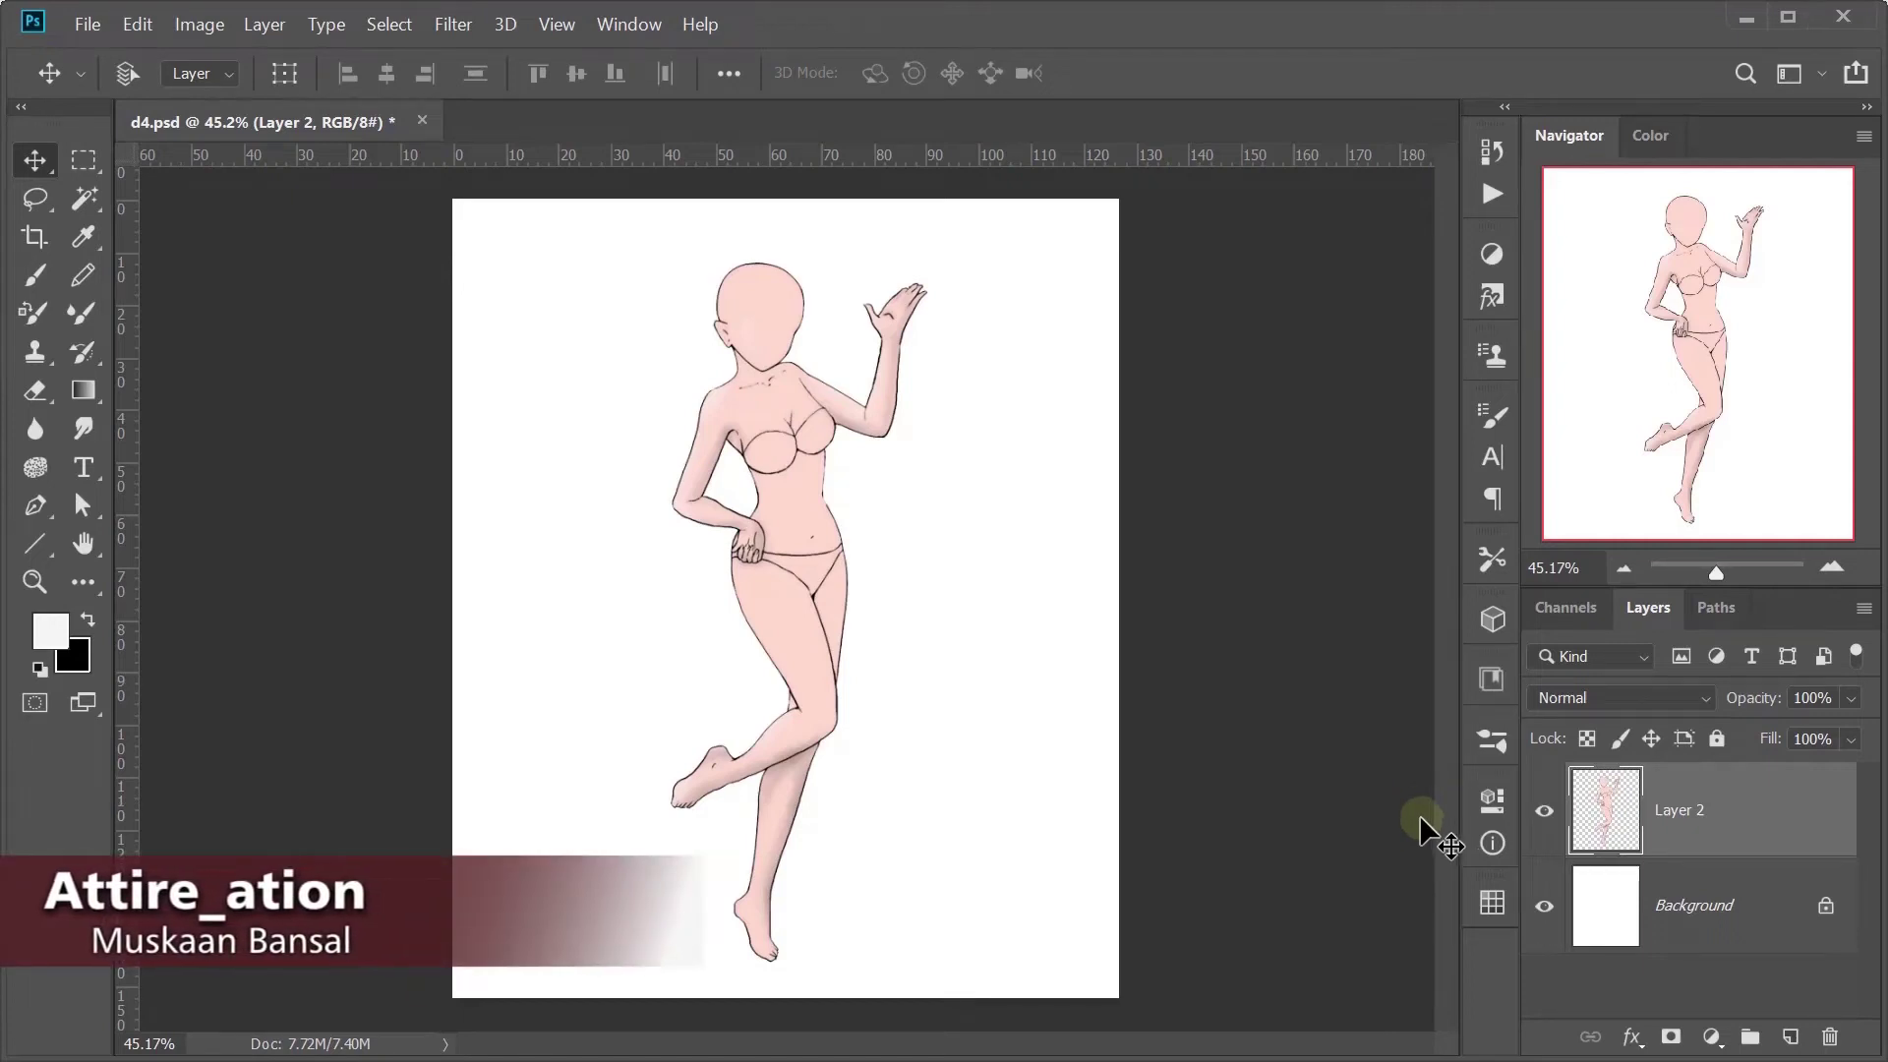
Step: Add empty Layer 3 above the croquis sketch to hold the dress
{"action": "left_click", "coordinate": [1789, 1037]}
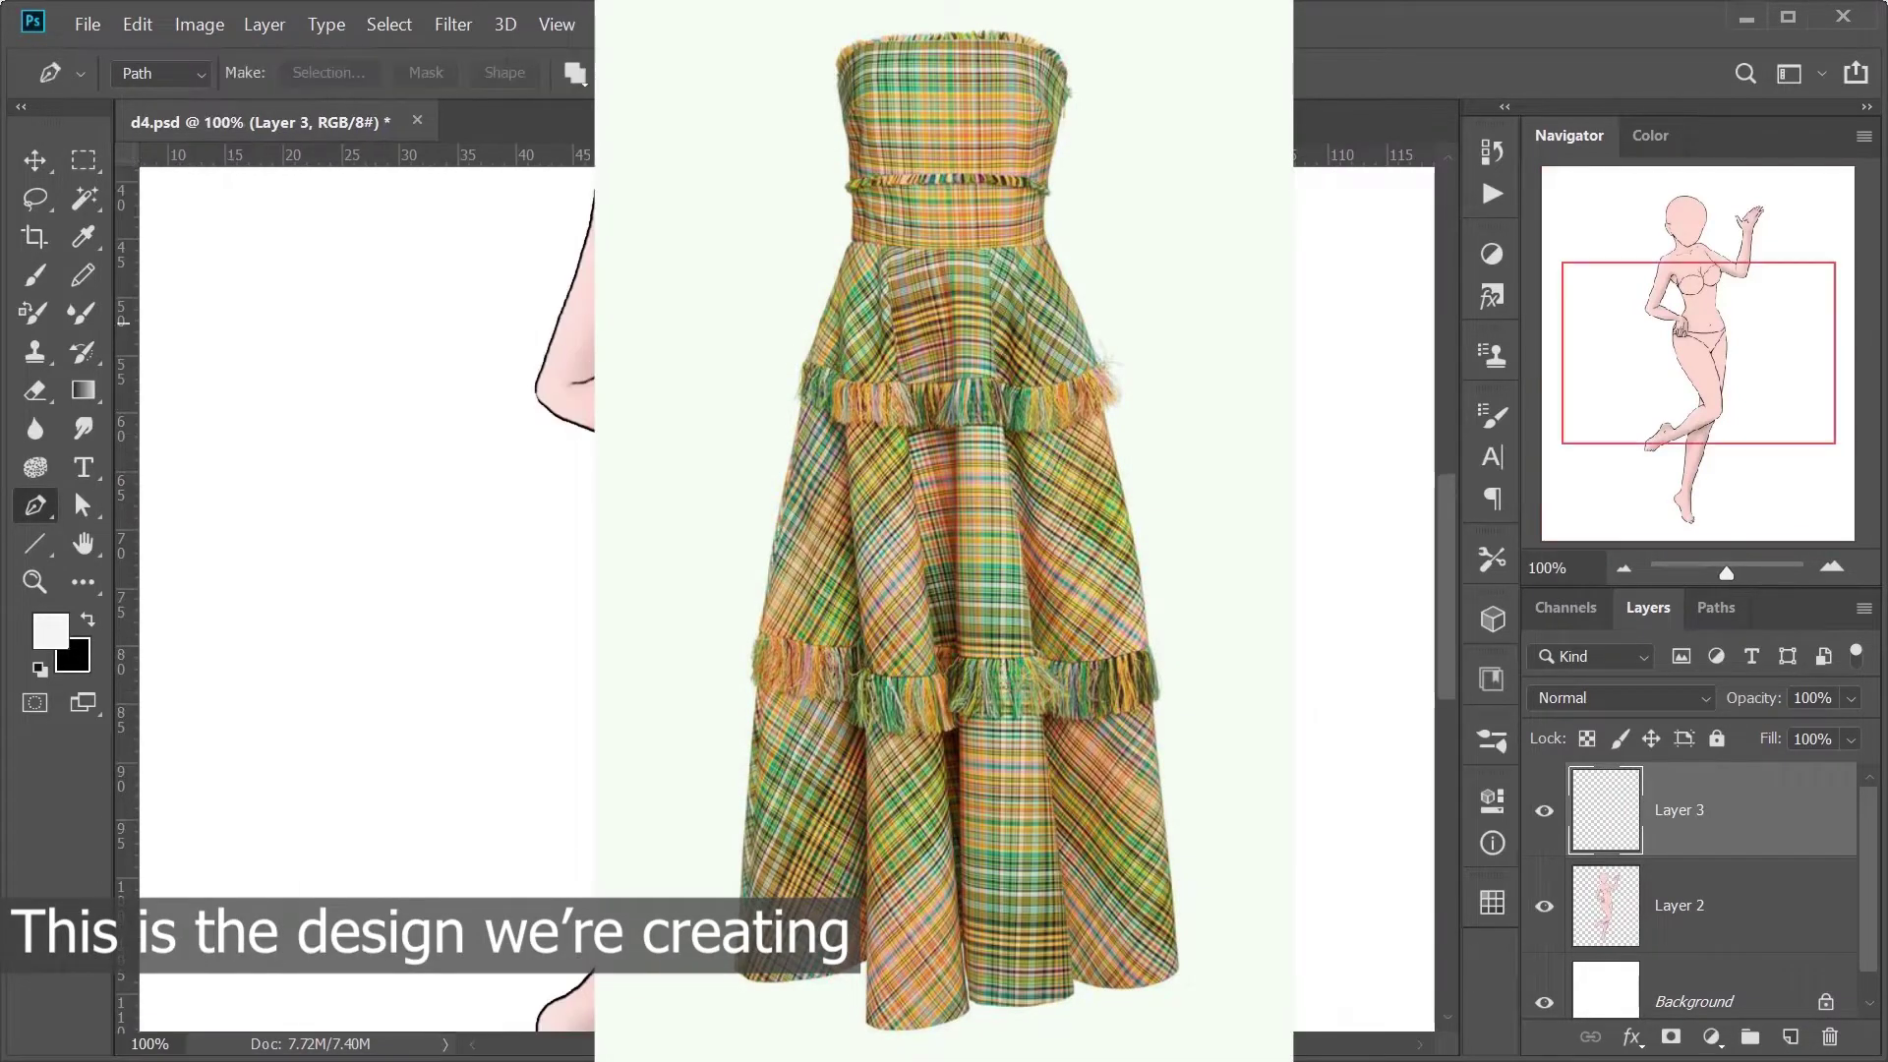
Step: Trace a closed strapless bodice outline over the bust and waist with the Pen tool
{"action": "left_click_drag", "start_coordinate": [1714, 277], "coordinate": [1651, 258]}
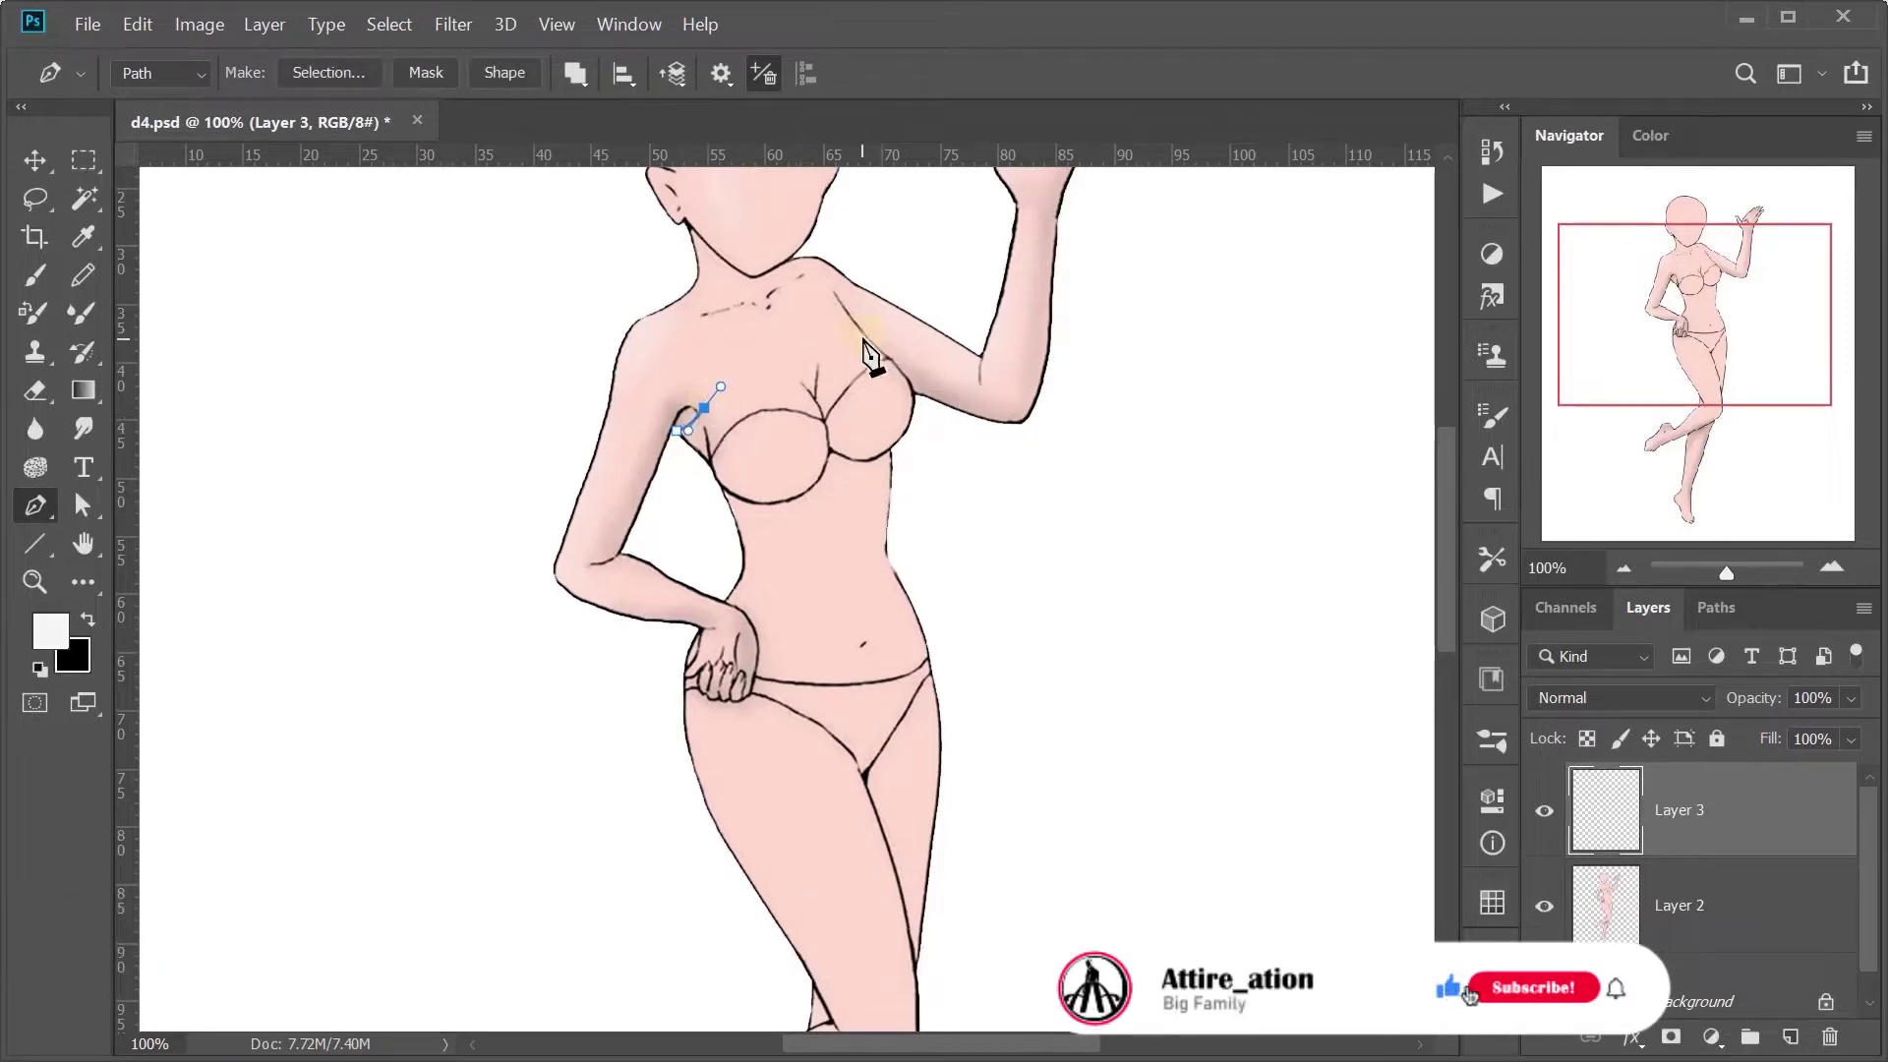
{"action": "left_click_drag", "start_coordinate": [871, 333], "coordinate": [904, 325]}
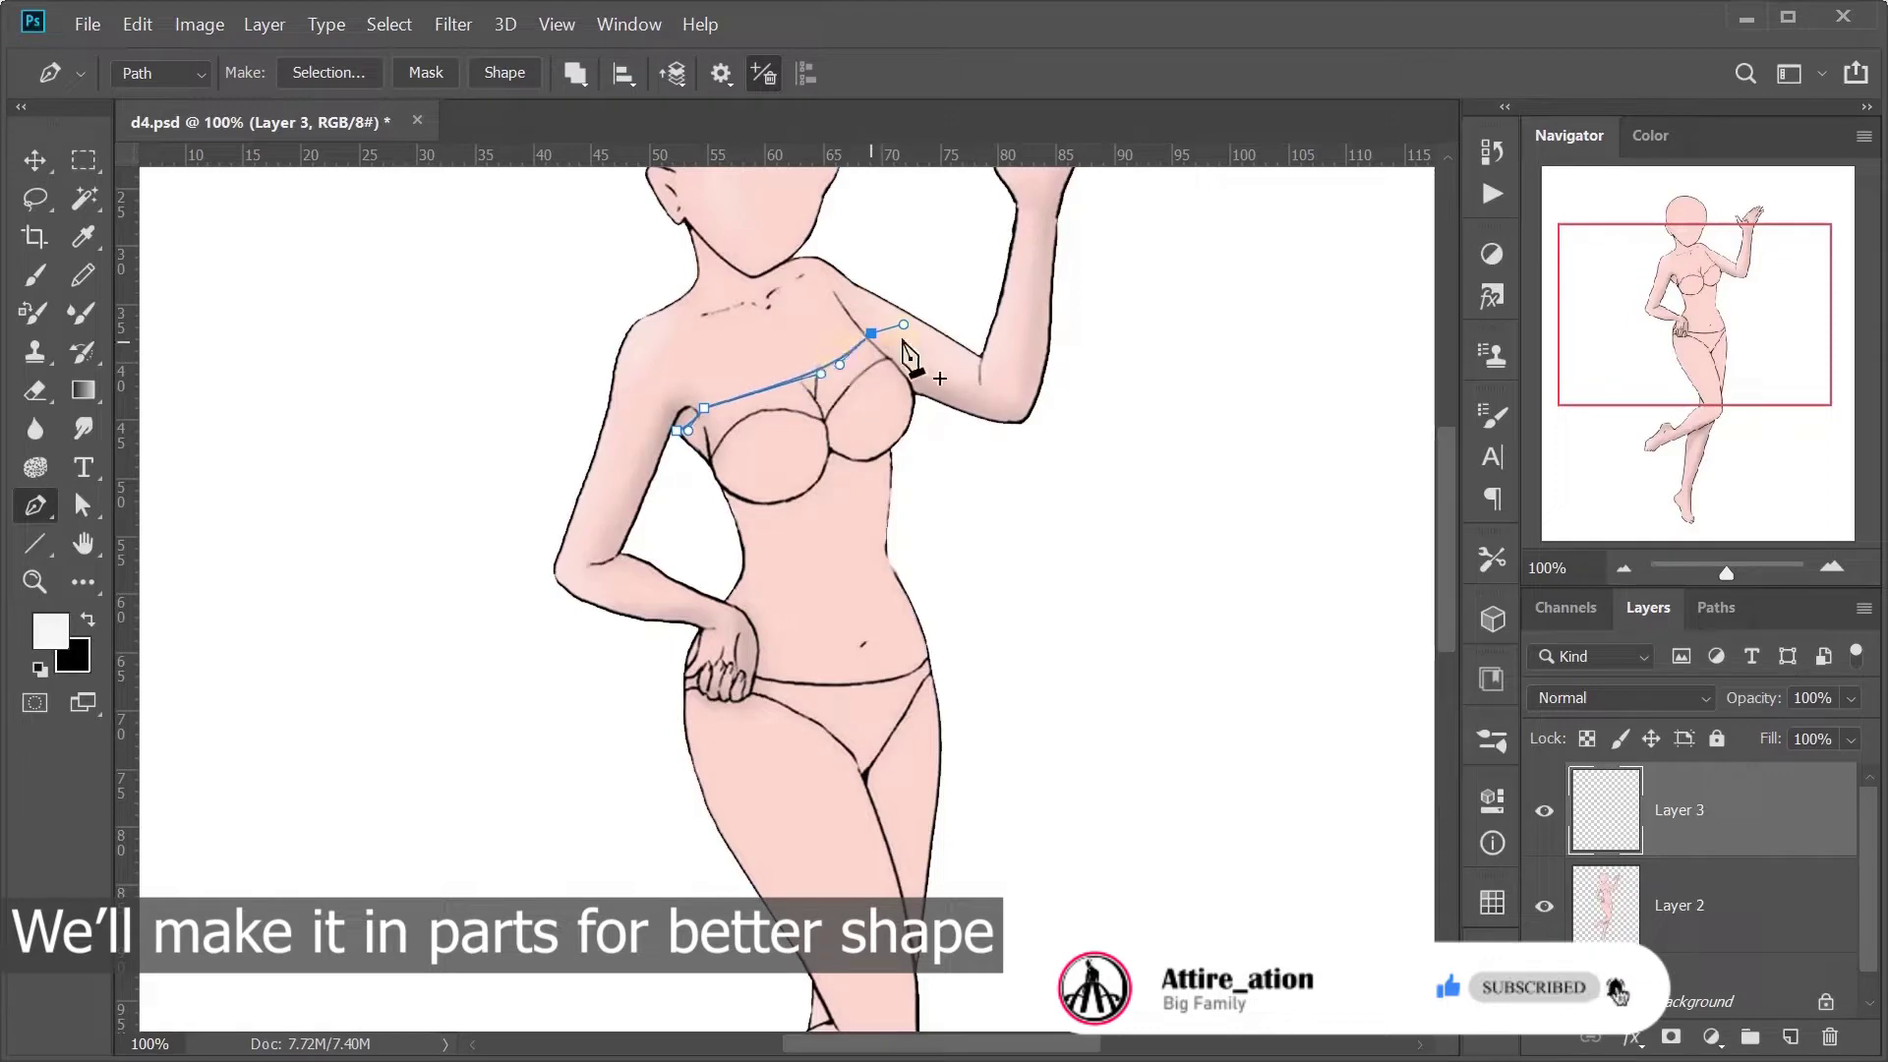
{"action": "scroll", "coordinate": [878, 346], "scroll_direction": "up", "scroll_amount": 4}
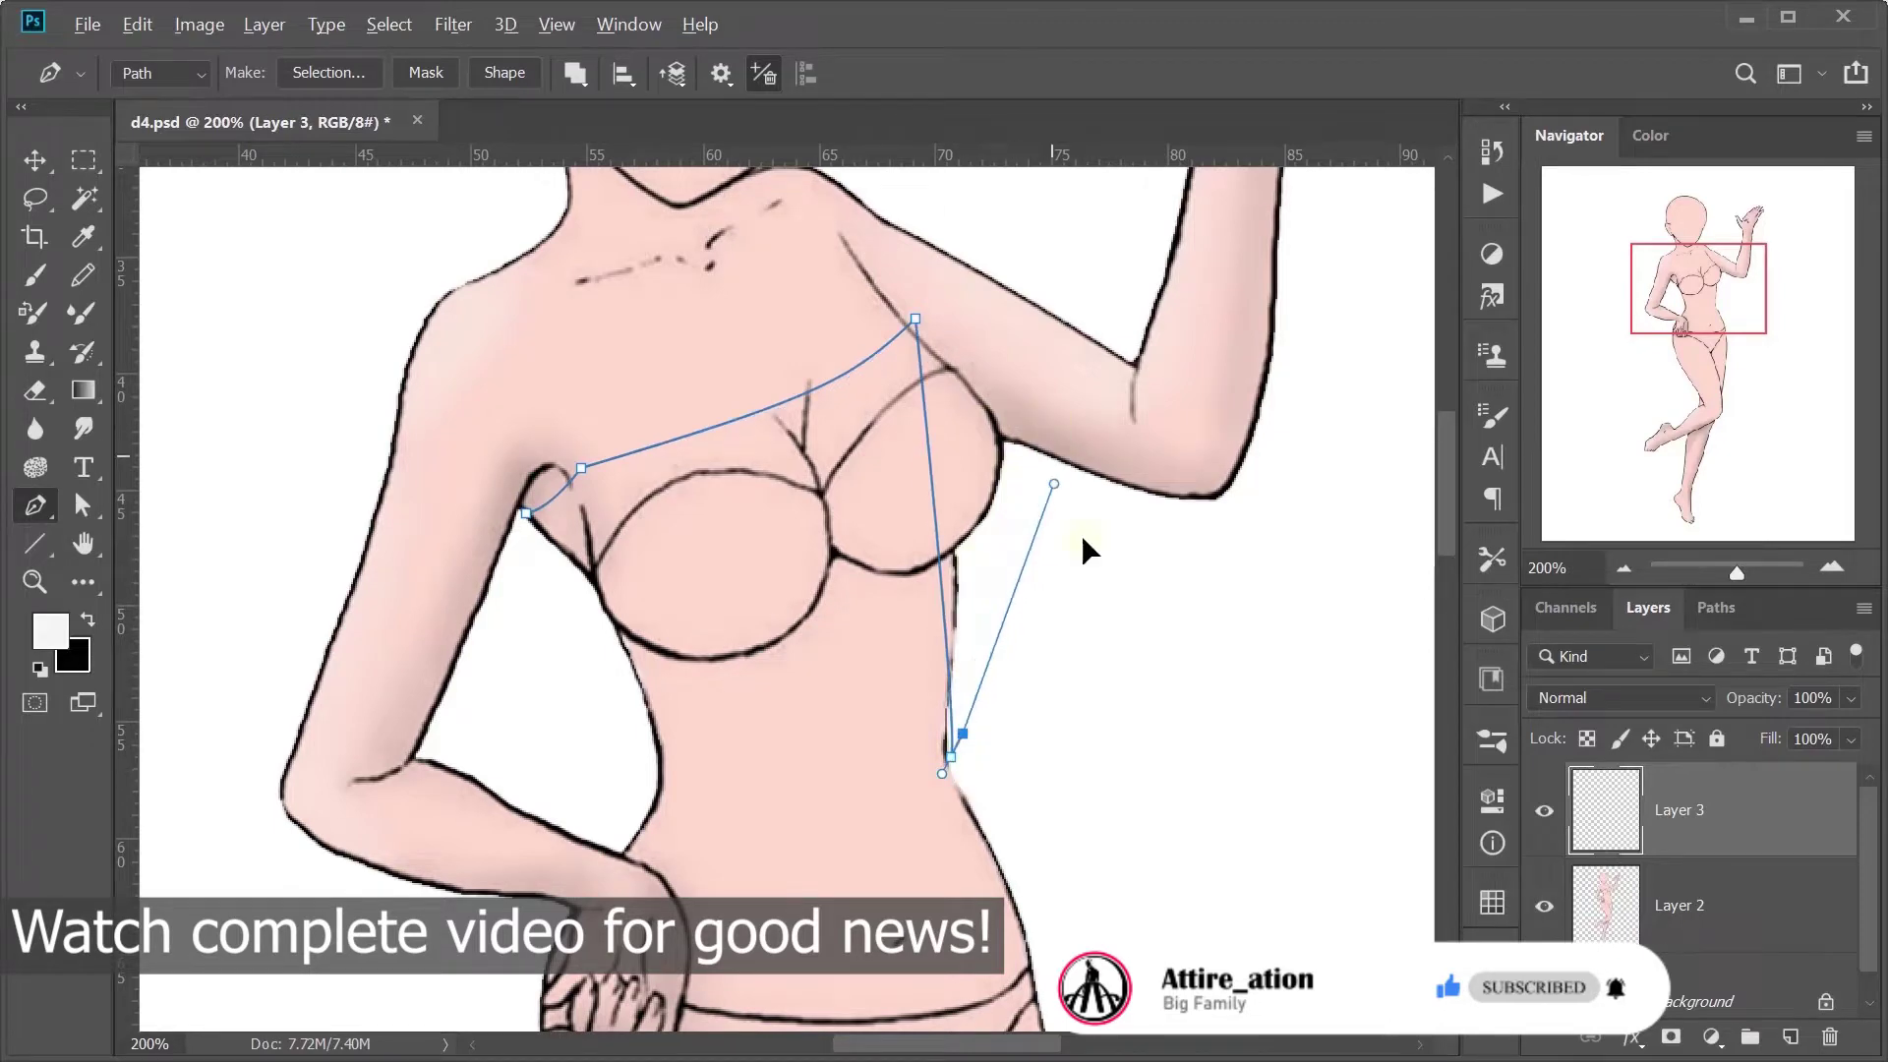
{"action": "left_click_drag", "start_coordinate": [983, 727], "coordinate": [1135, 453]}
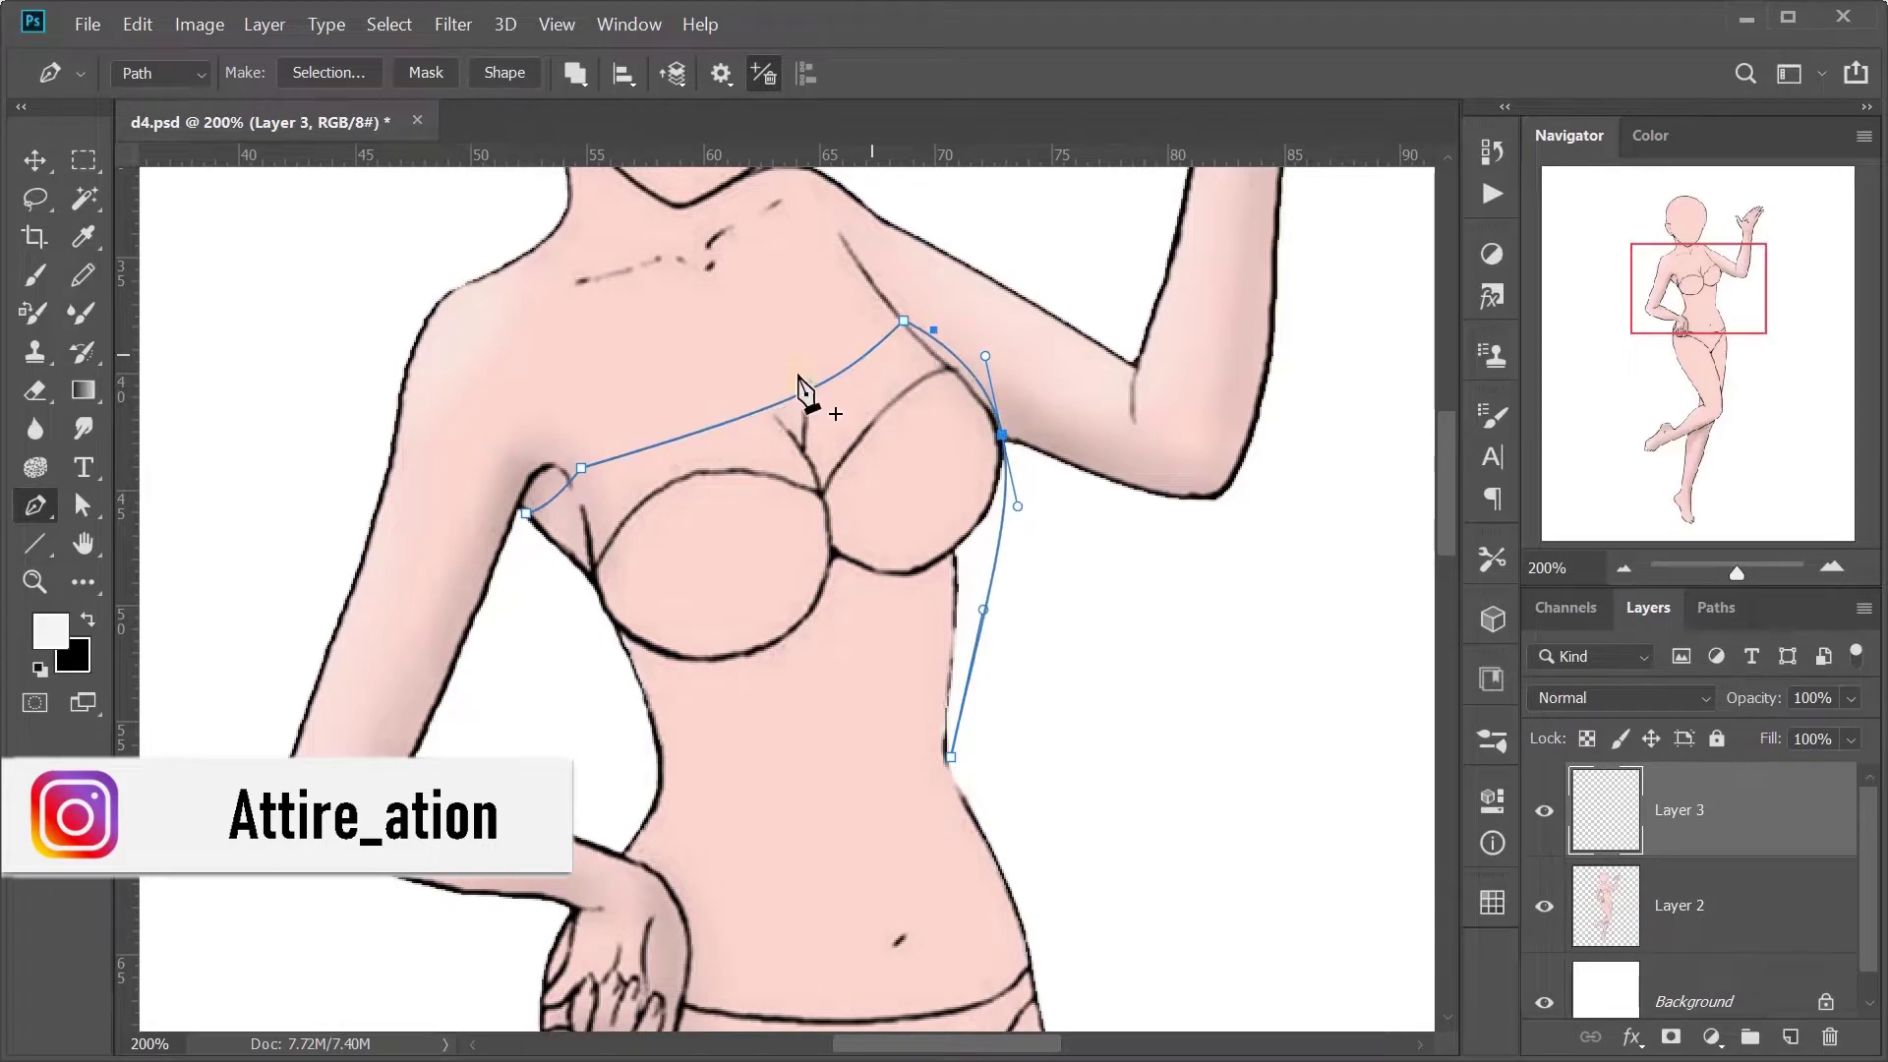
{"action": "mouse_move", "coordinate": [665, 789]}
{"action": "left_mouse_down"}
{"action": "mouse_move", "coordinate": [737, 737]}
{"action": "mouse_move", "coordinate": [784, 768]}
{"action": "left_mouse_up"}
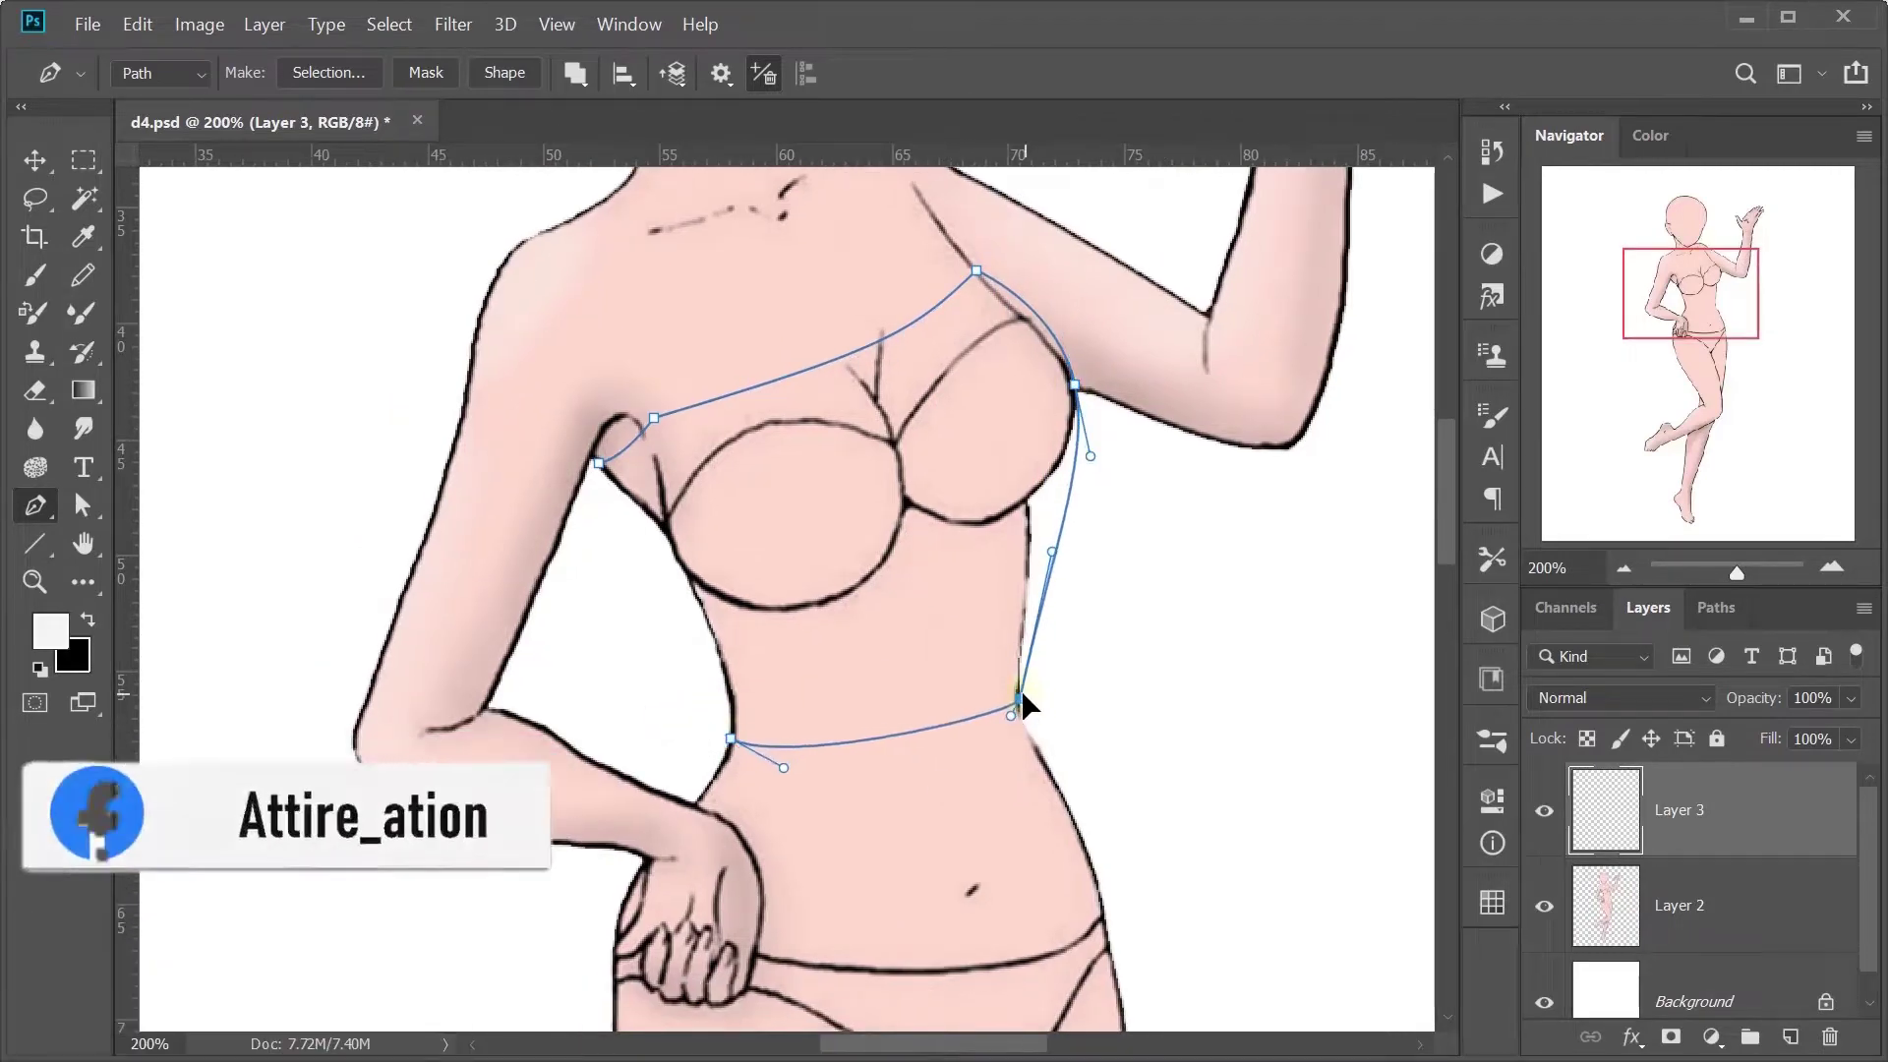
{"action": "left_click_drag", "start_coordinate": [598, 462], "coordinate": [573, 482]}
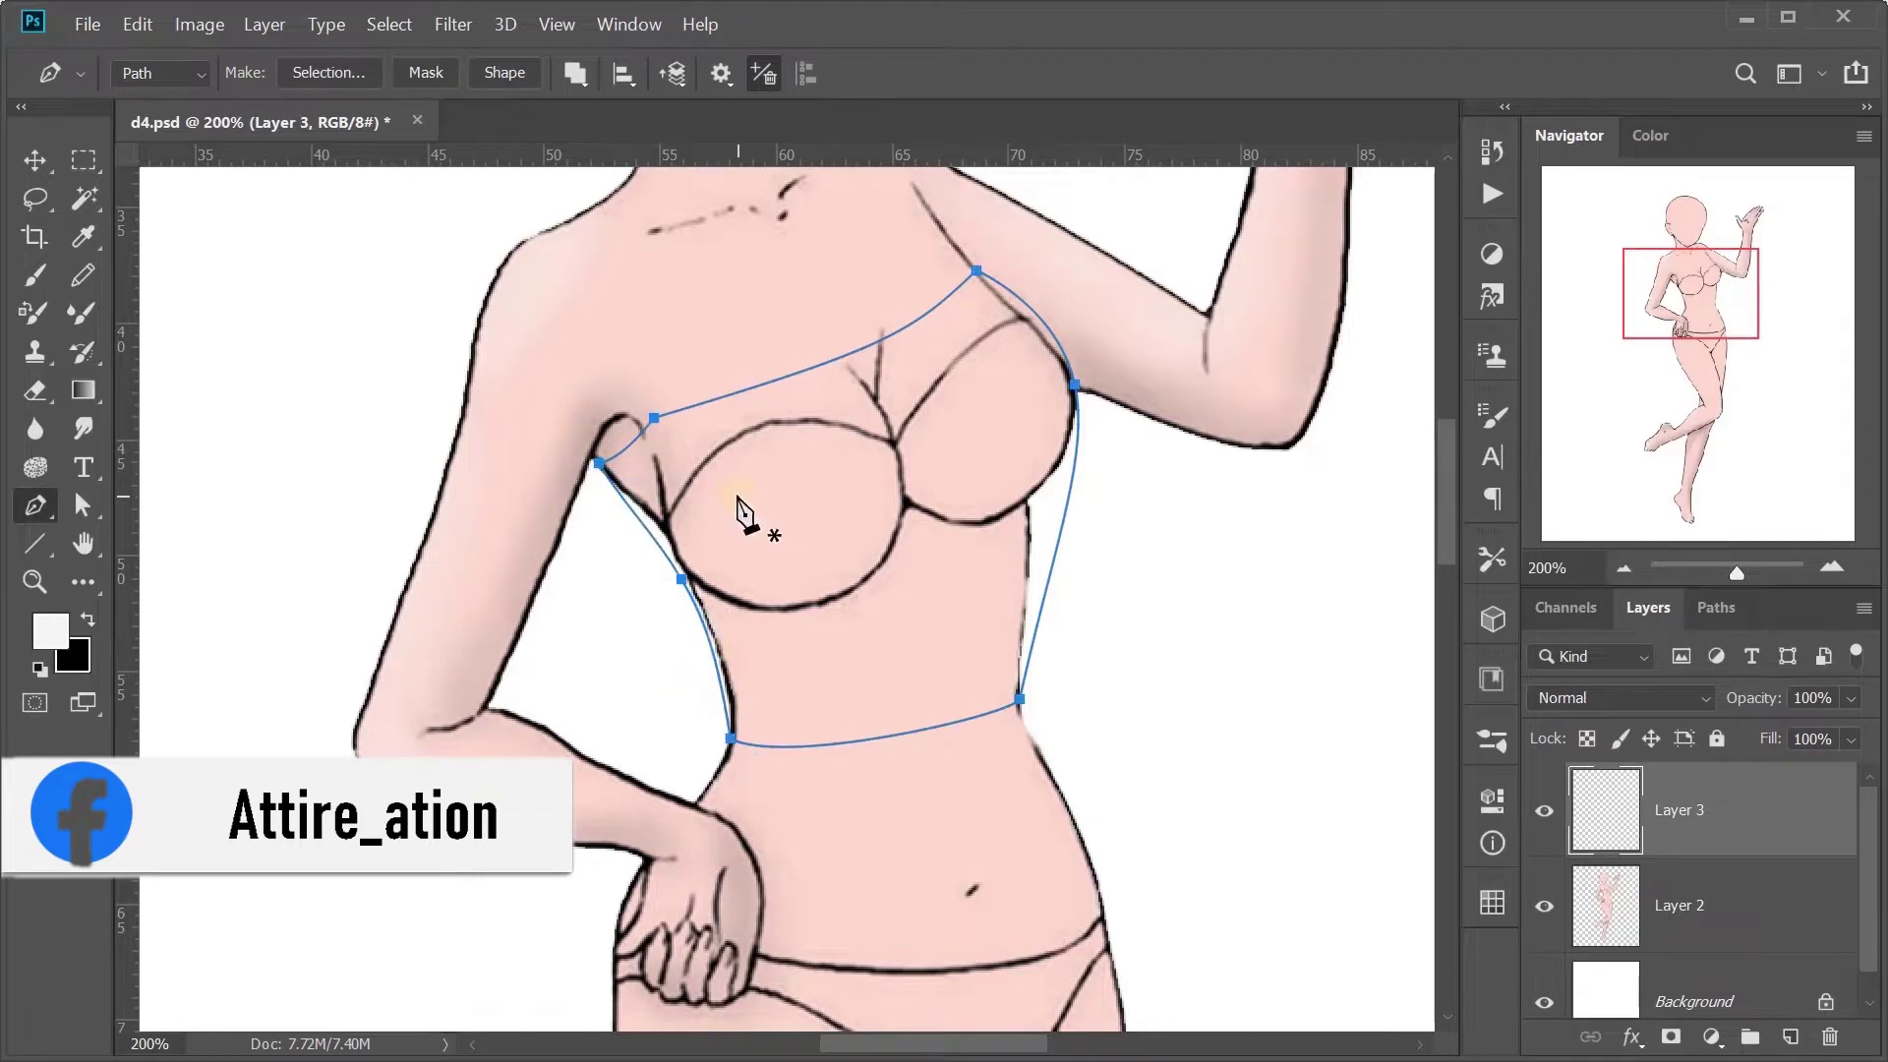
Step: Turn the bodice outline into a selection, fill it white, and deselect
{"action": "key", "text": "ctrl+Return"}
{"action": "key", "text": "x"}
{"action": "key", "text": "ctrl+BackSpace"}
{"action": "key", "text": "ctrl+d"}
{"action": "key", "text": "v"}
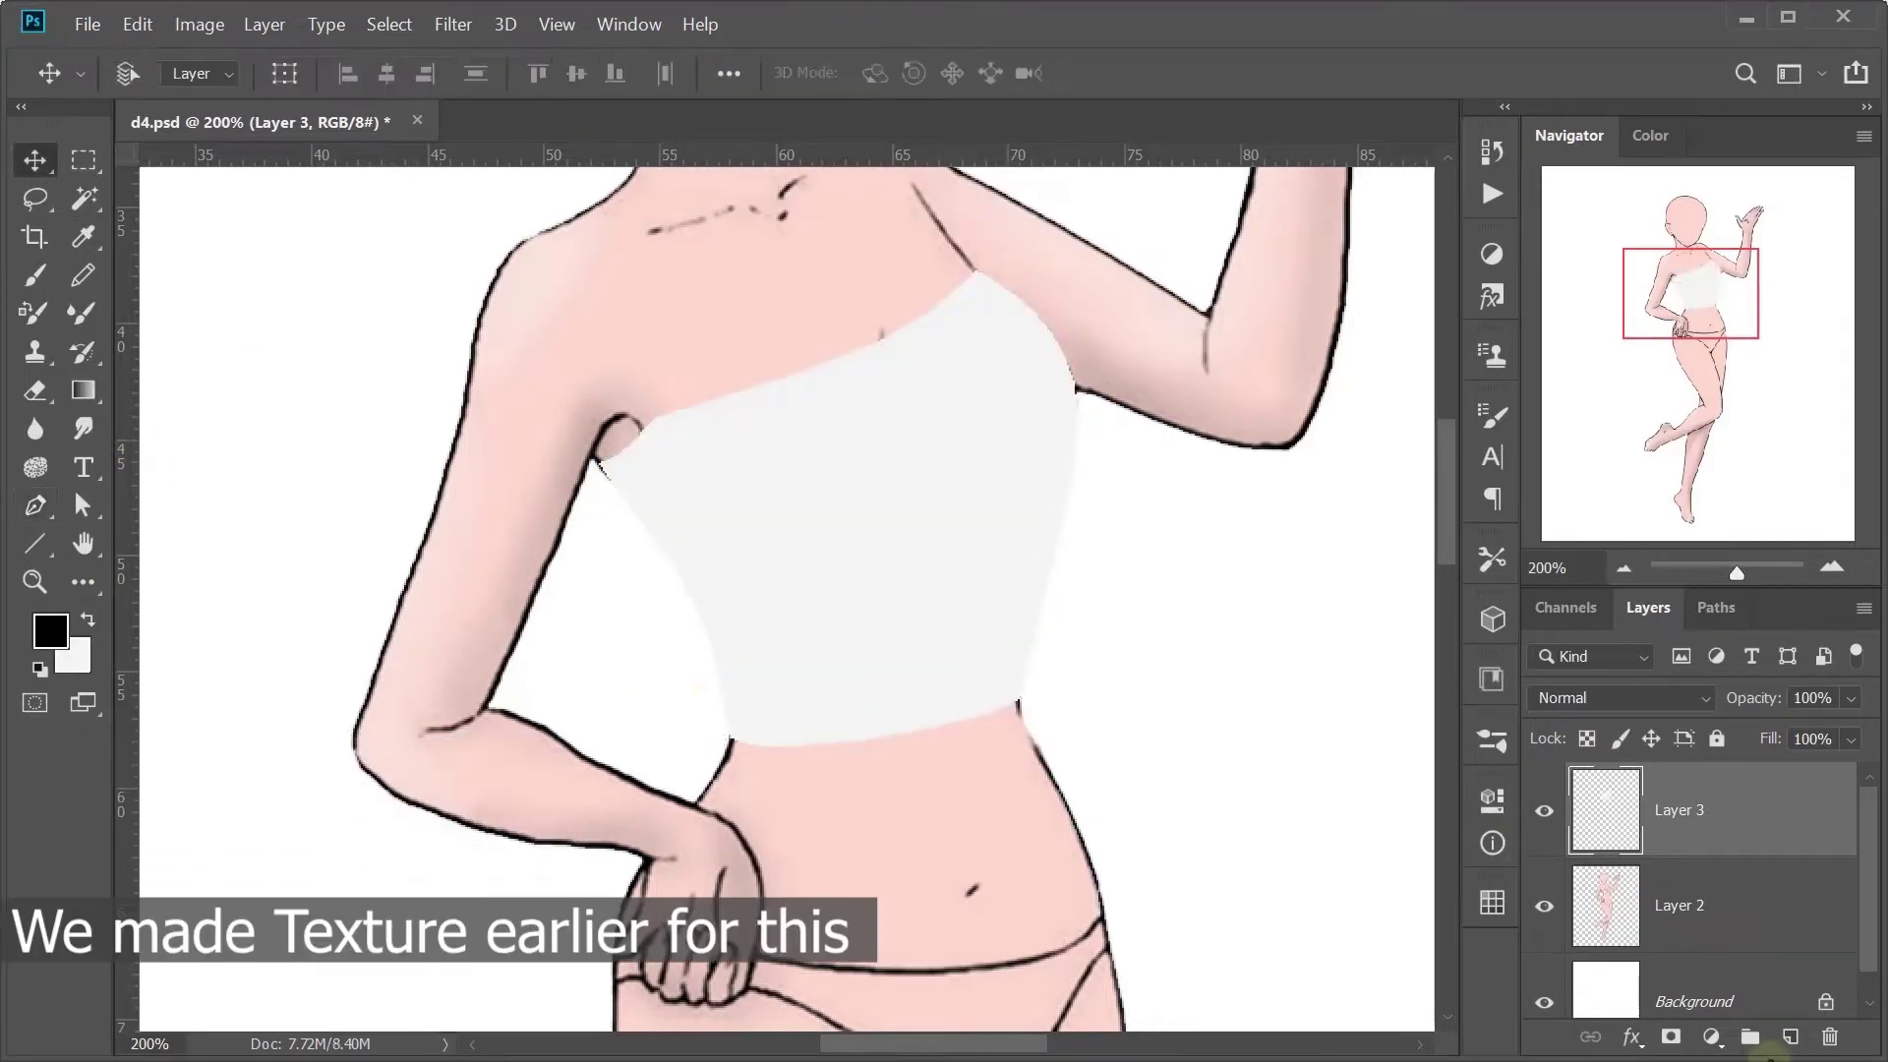
{"action": "key", "text": "ctrl+minus"}
Step: Add a green plaid Pattern Fill over the torso at about 13 scale, slightly finer
{"action": "left_click", "coordinate": [83, 158]}
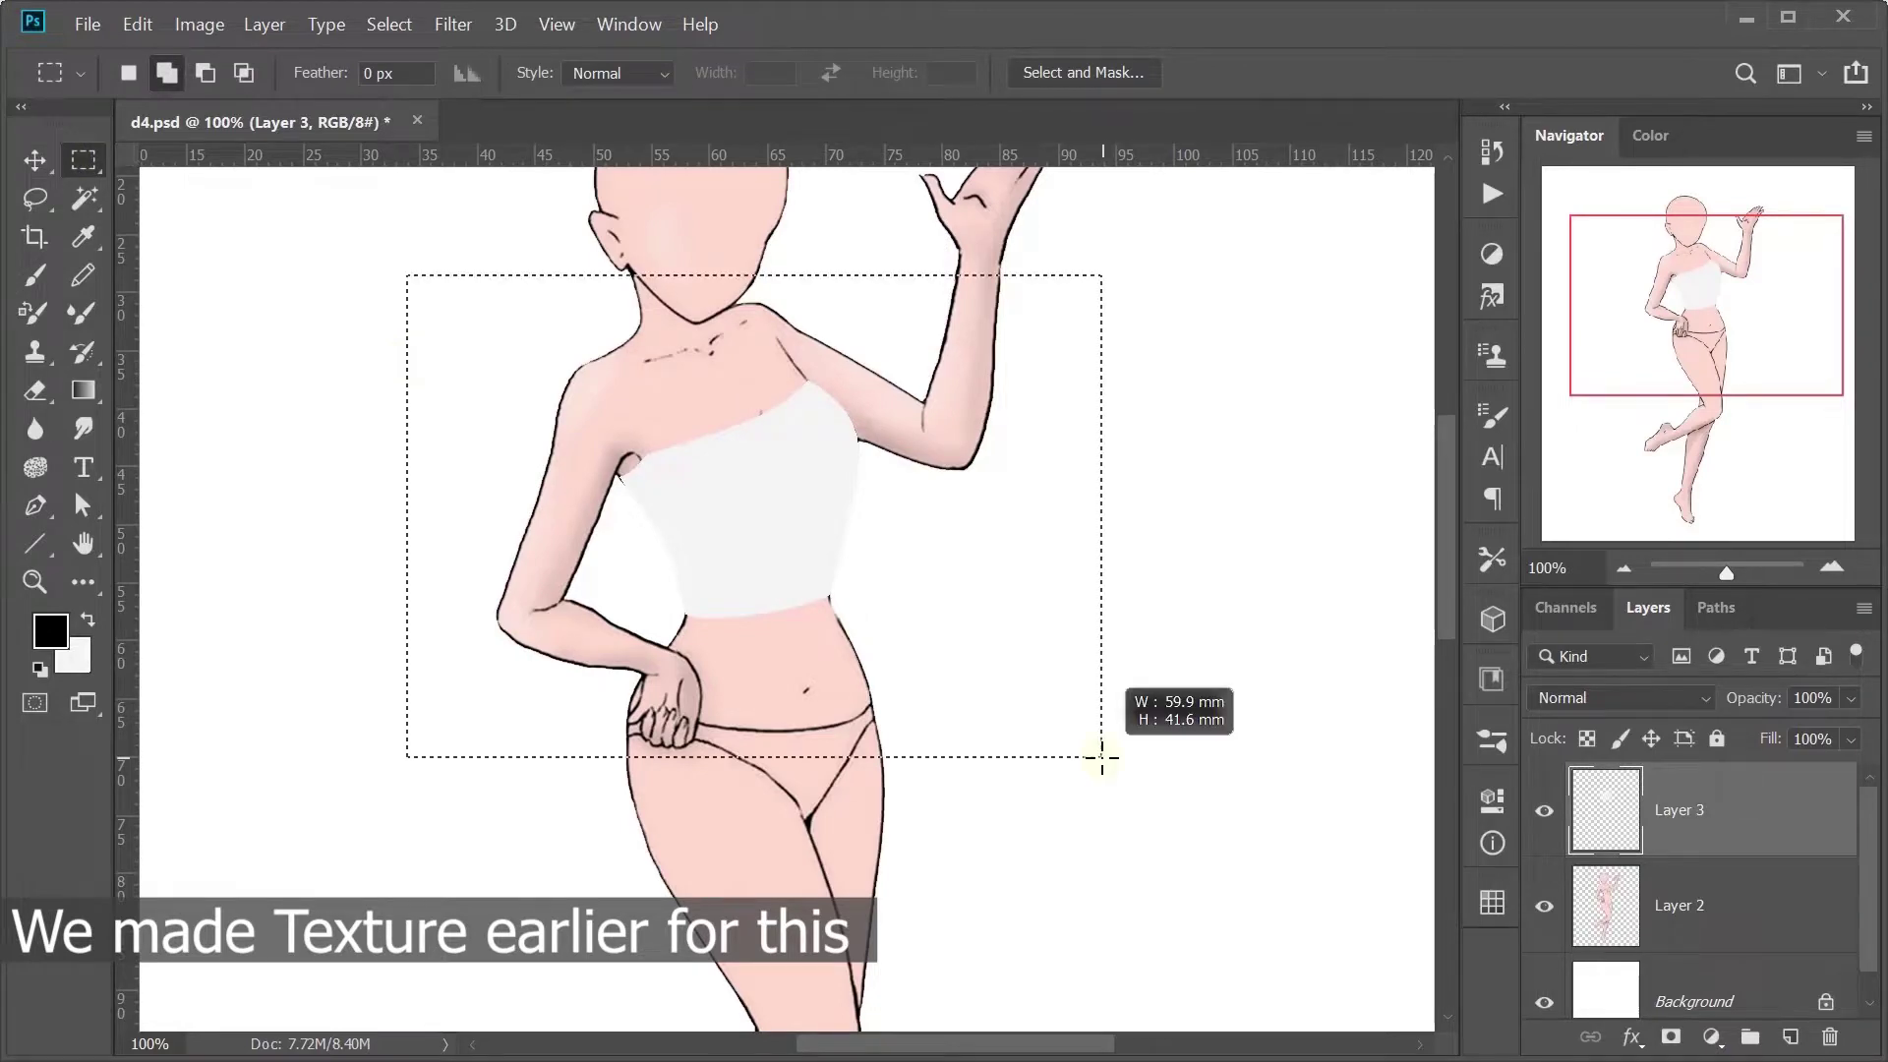
{"action": "left_click_drag", "start_coordinate": [1102, 756], "coordinate": [1102, 756]}
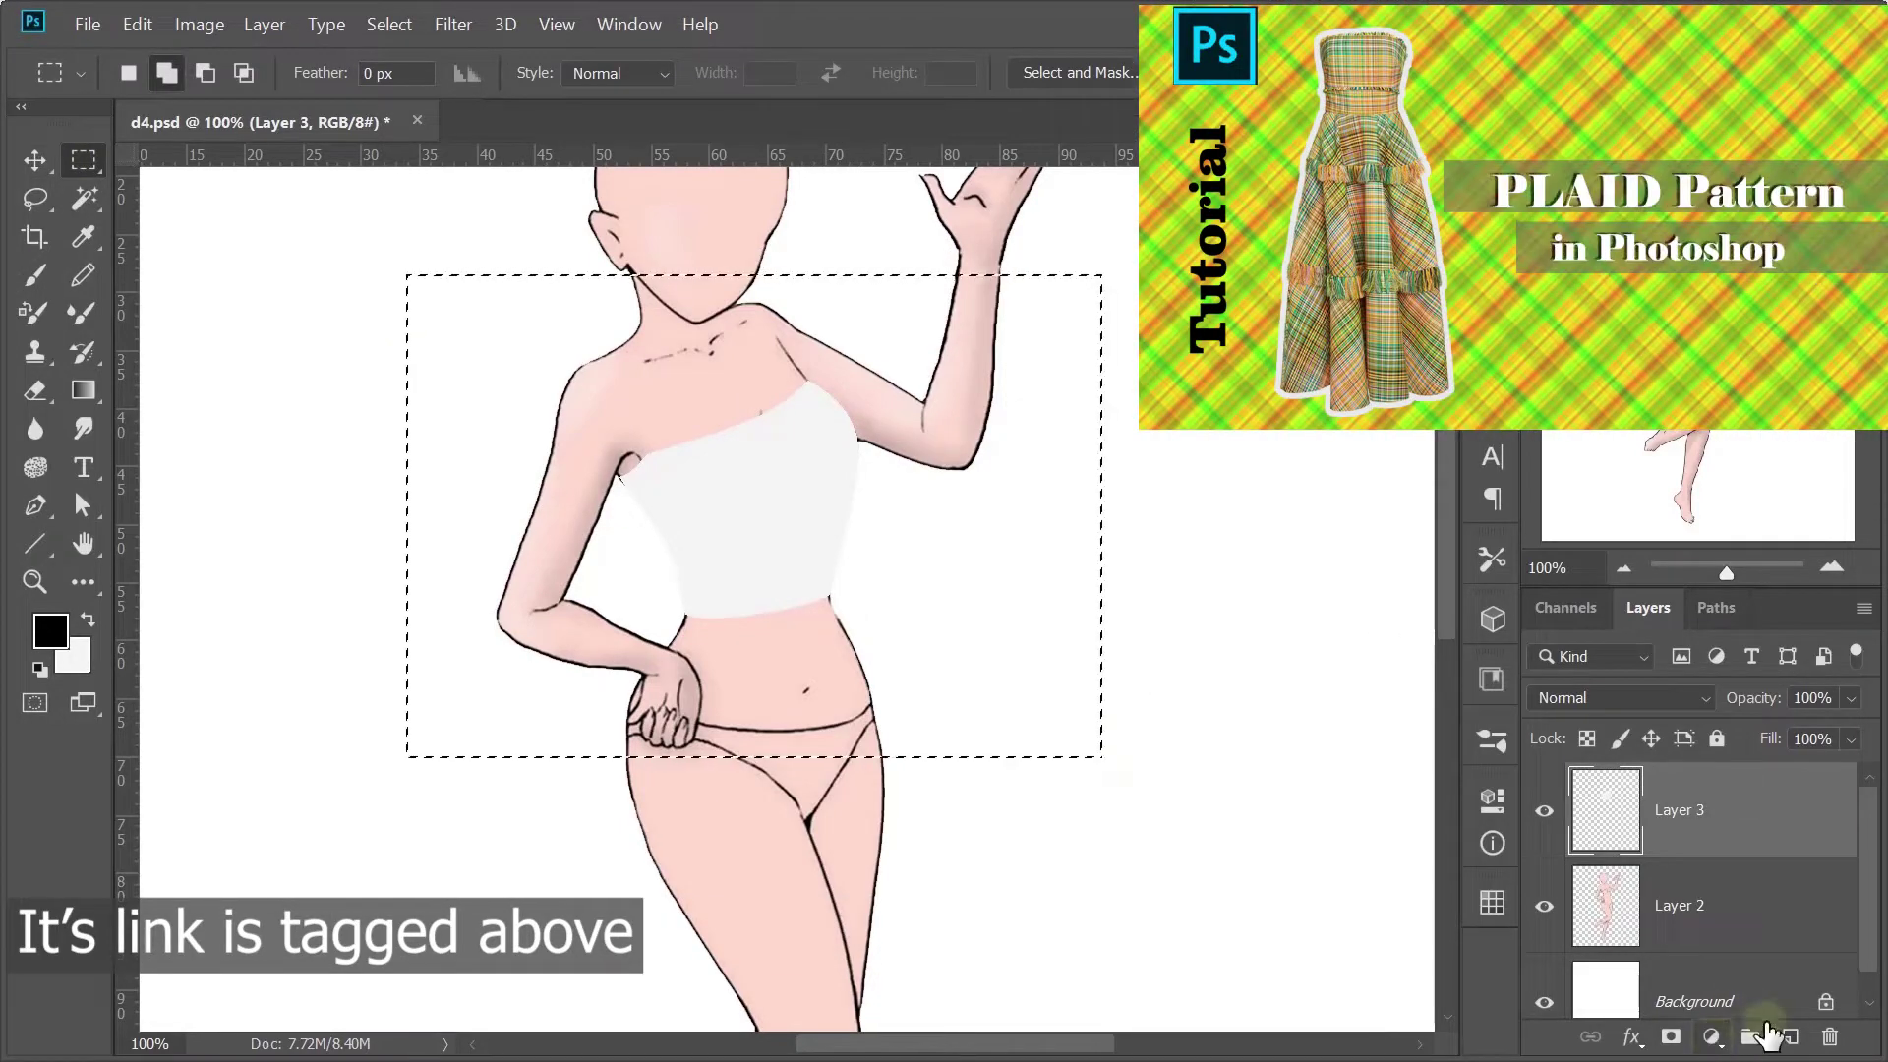
{"action": "left_click", "coordinate": [1712, 1036]}
{"action": "left_click", "coordinate": [1673, 554]}
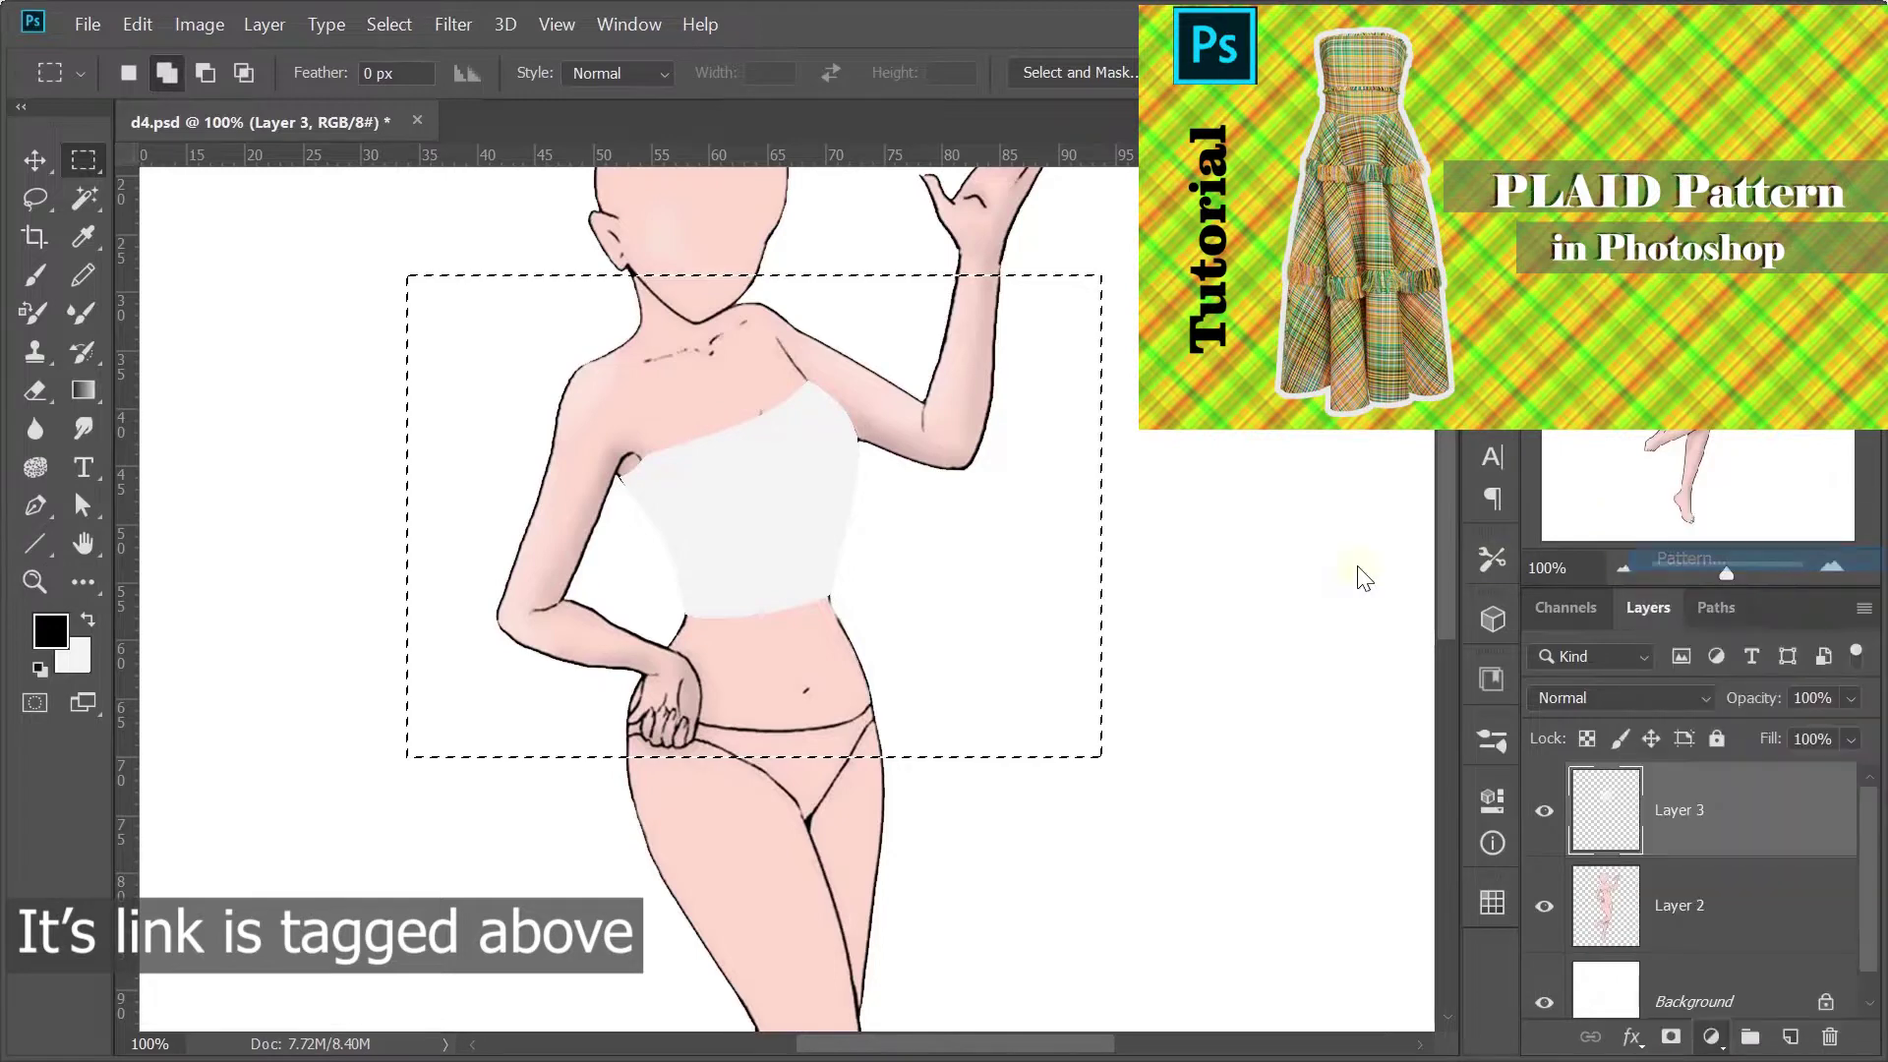
{"action": "left_click", "coordinate": [1331, 528]}
{"action": "left_click", "coordinate": [1229, 721]}
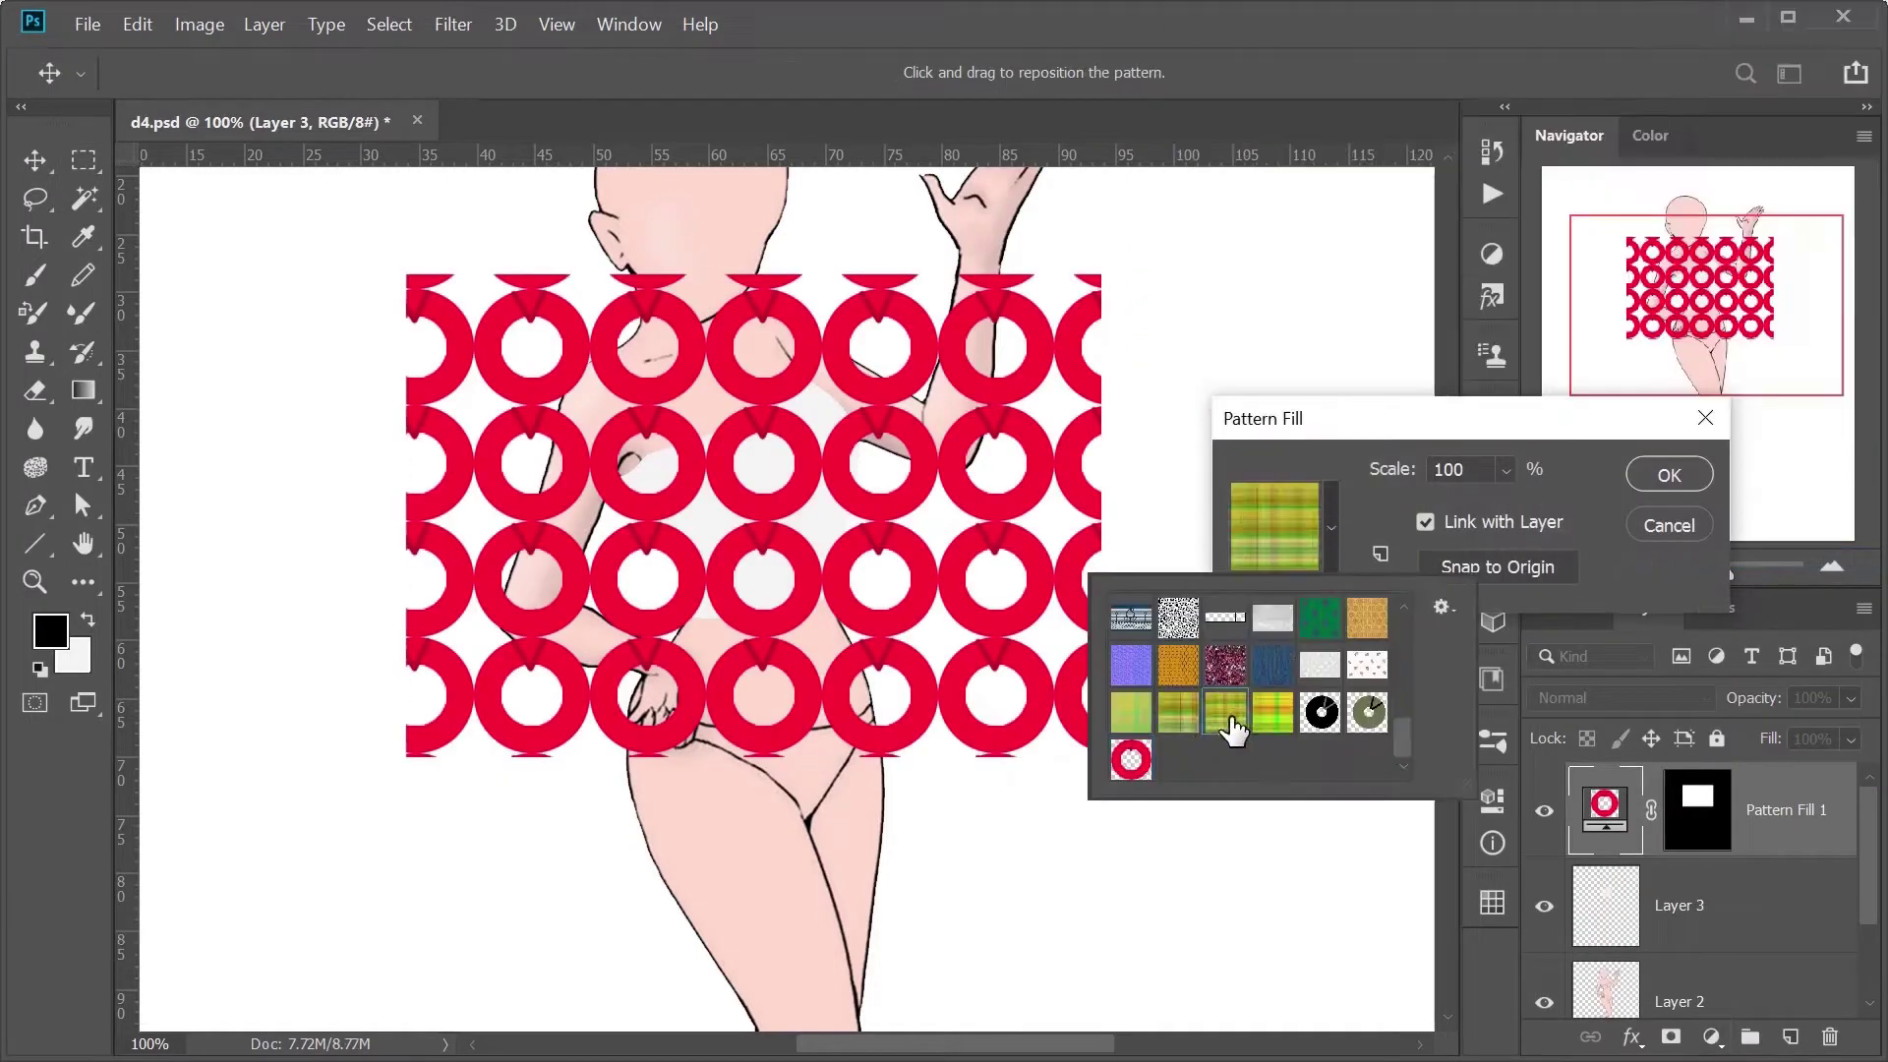
{"action": "double_click", "coordinate": [1462, 469]}
{"action": "type", "text": "13"}
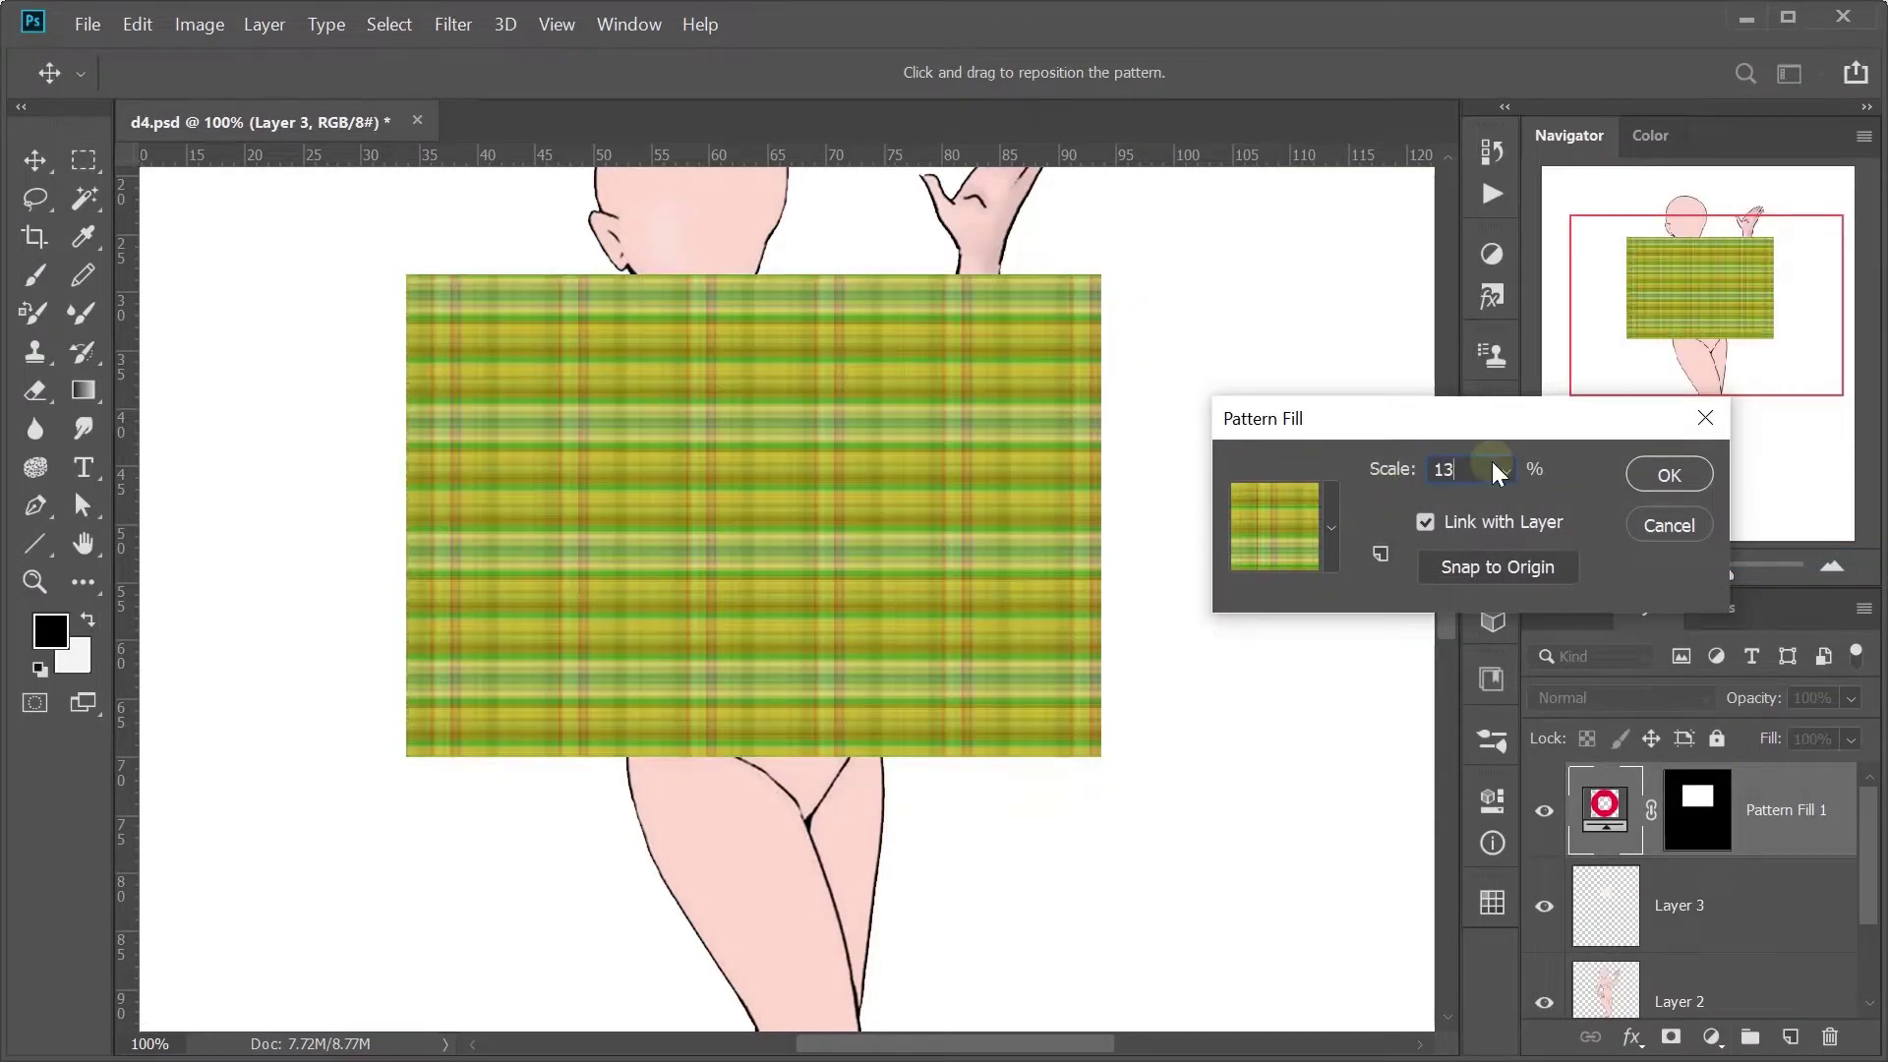
{"action": "key", "text": "Down"}
{"action": "key", "text": "Down"}
{"action": "key", "text": "Down"}
{"action": "key", "text": "Down"}
{"action": "key", "text": "Down"}
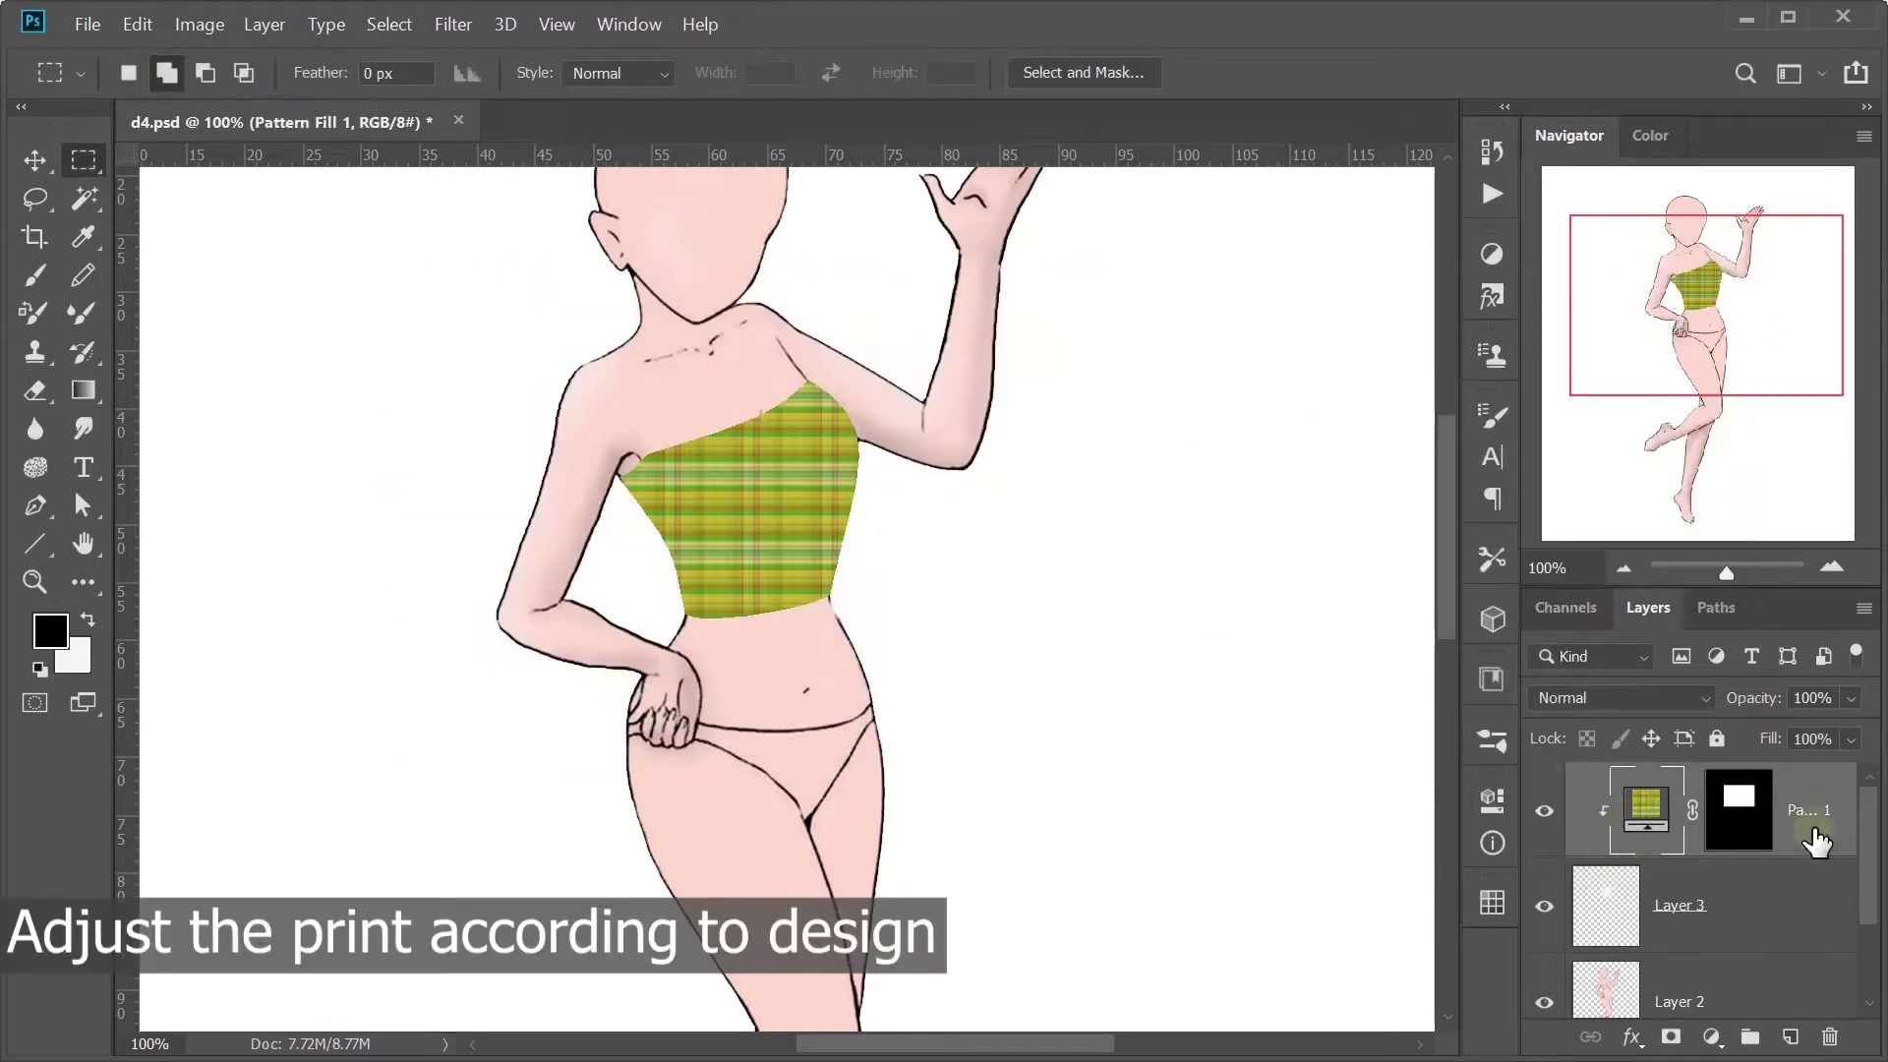
Step: Convert the plaid fill to a Smart Object, rotate it about -14°, and reposition it
{"action": "right_click", "coordinate": [1804, 821]}
{"action": "left_click", "coordinate": [1614, 411]}
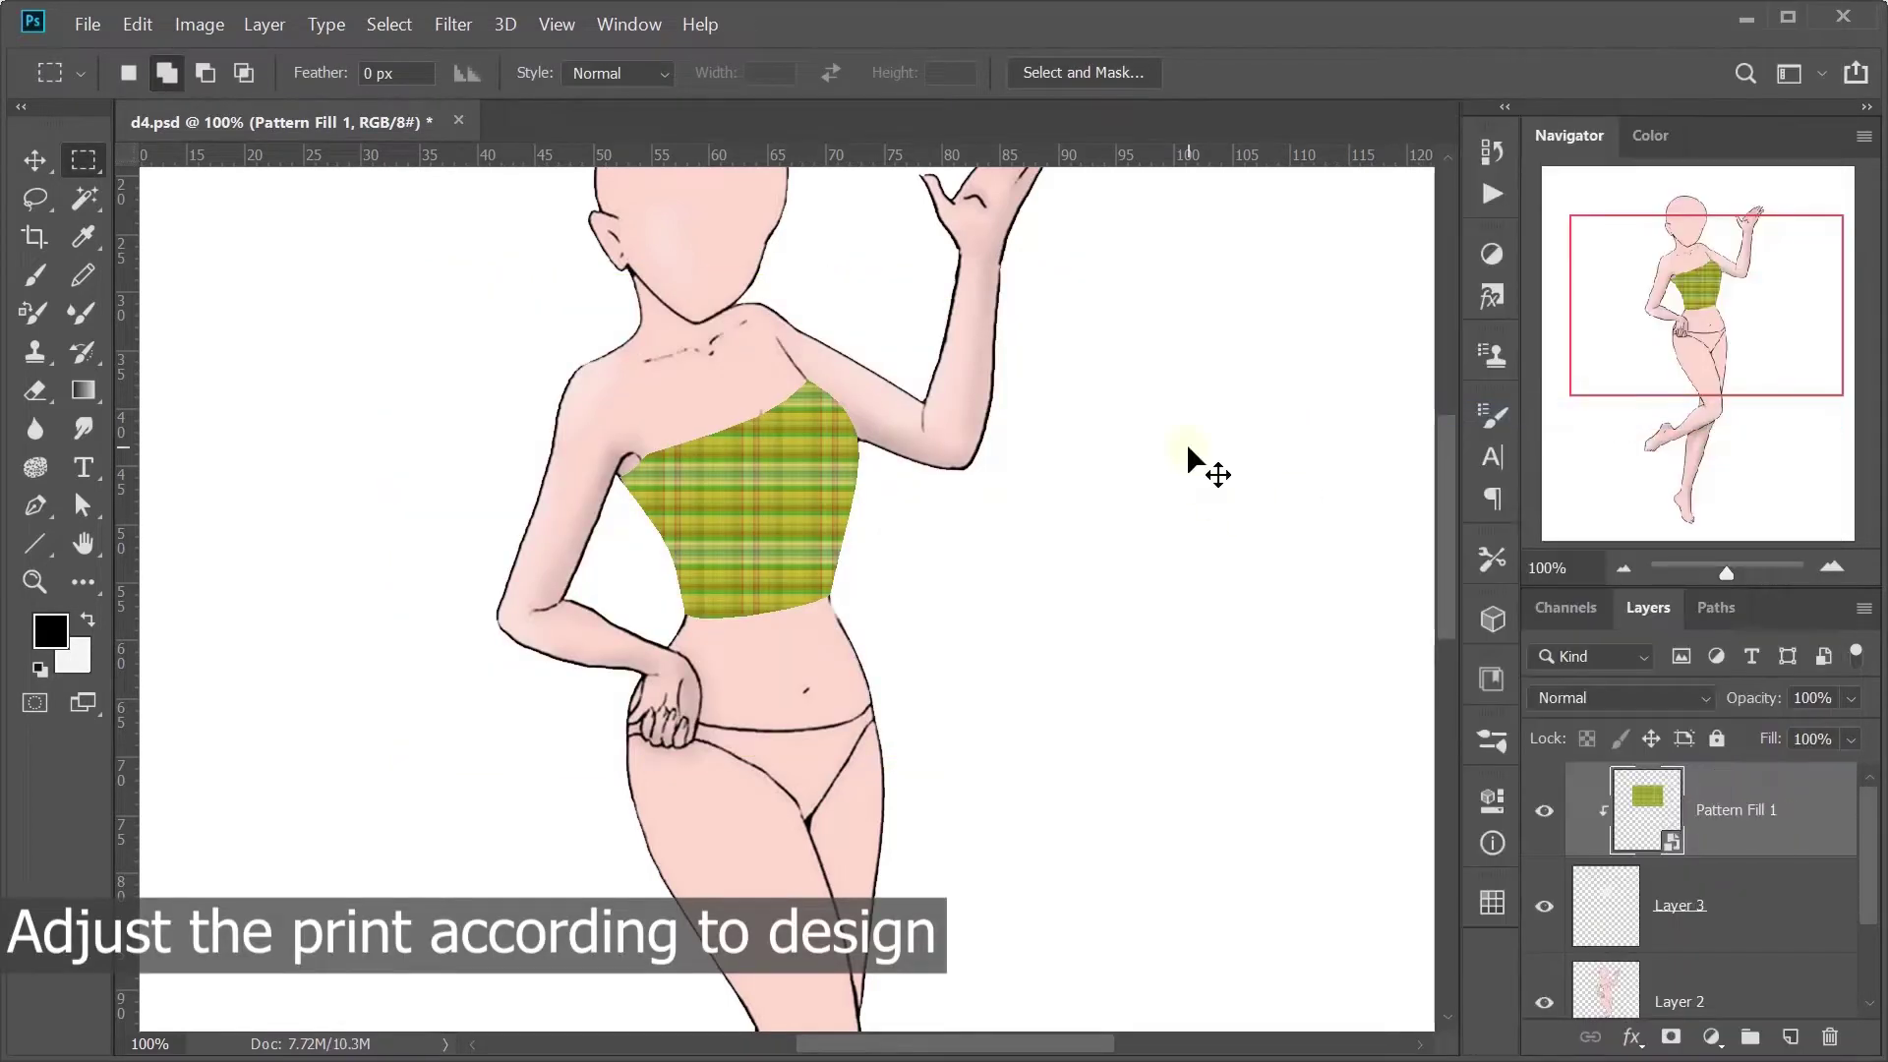
{"action": "key", "text": "ctrl+t"}
{"action": "left_click_drag", "start_coordinate": [976, 625], "coordinate": [1179, 611]}
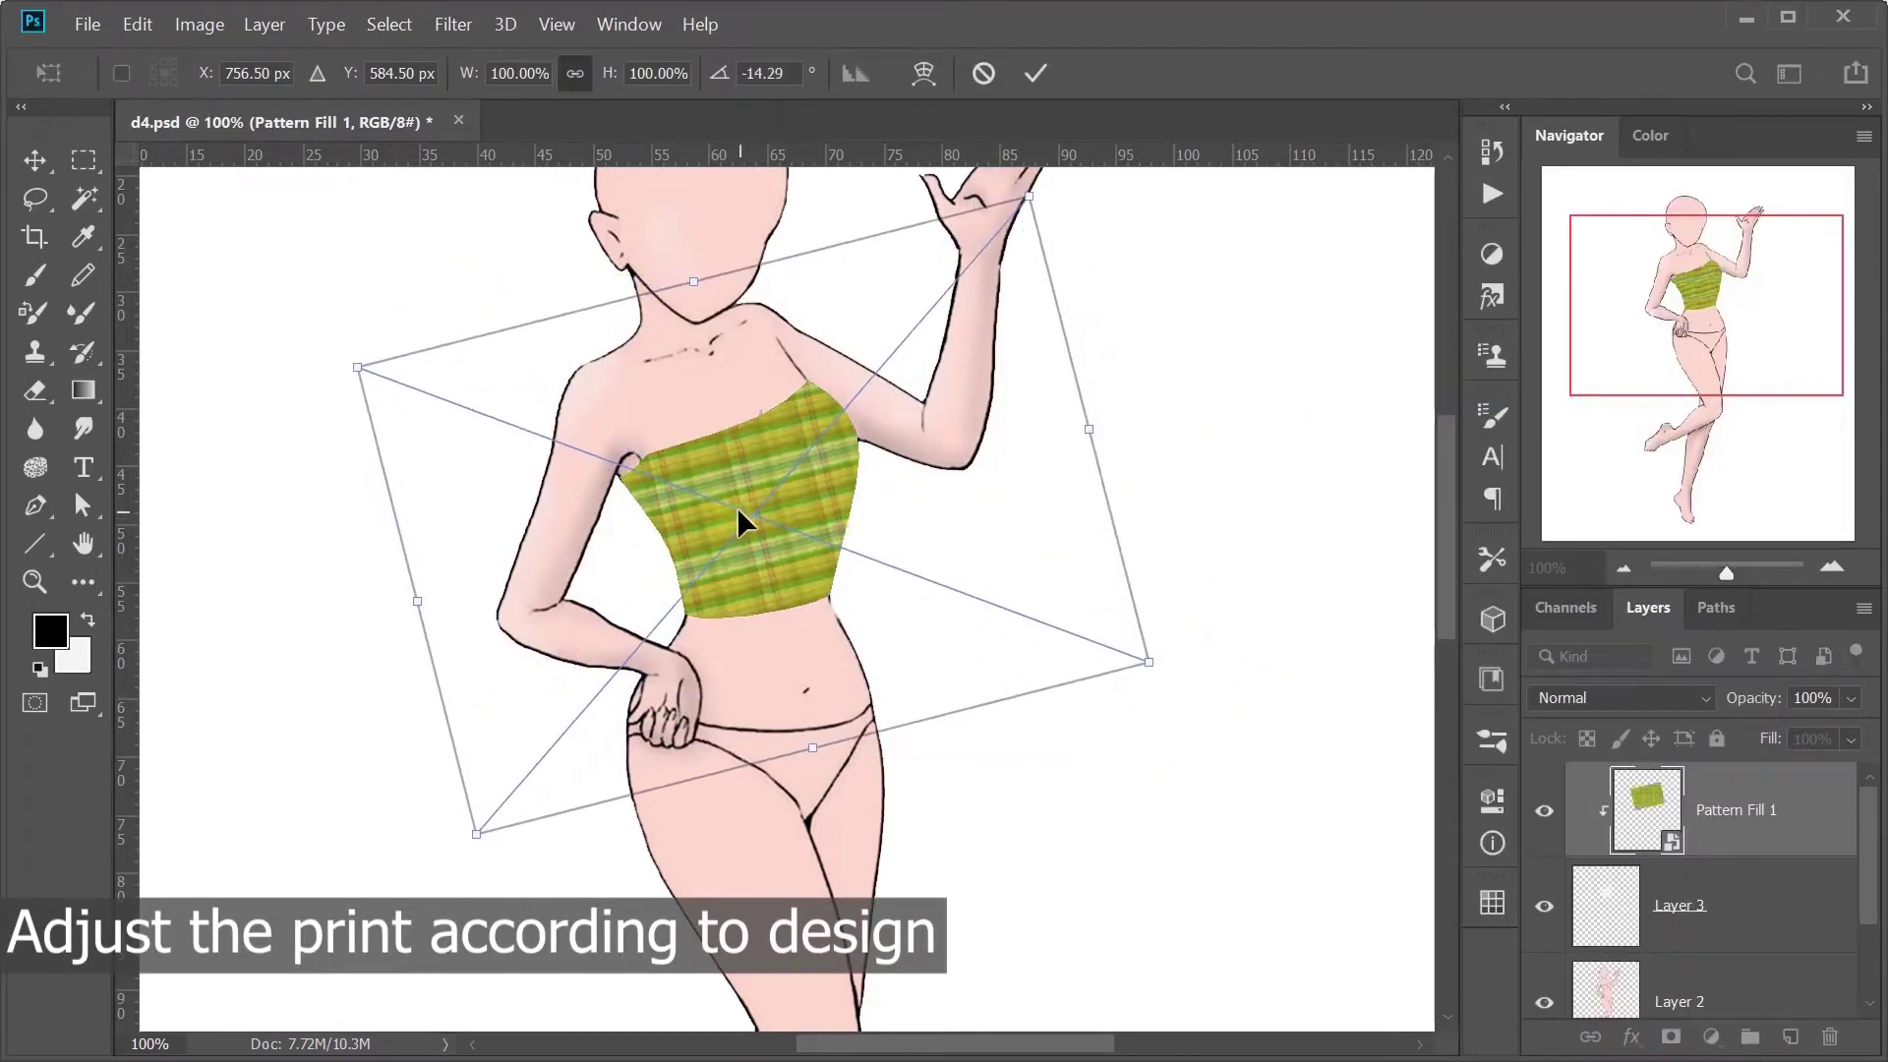
{"action": "mouse_move", "coordinate": [736, 505]}
{"action": "left_mouse_down"}
{"action": "mouse_move", "coordinate": [745, 486]}
{"action": "mouse_move", "coordinate": [803, 543]}
{"action": "left_mouse_up"}
Step: Warp the plaid's edges and corners to follow the torso curve and commit
{"action": "right_click", "coordinate": [811, 448]}
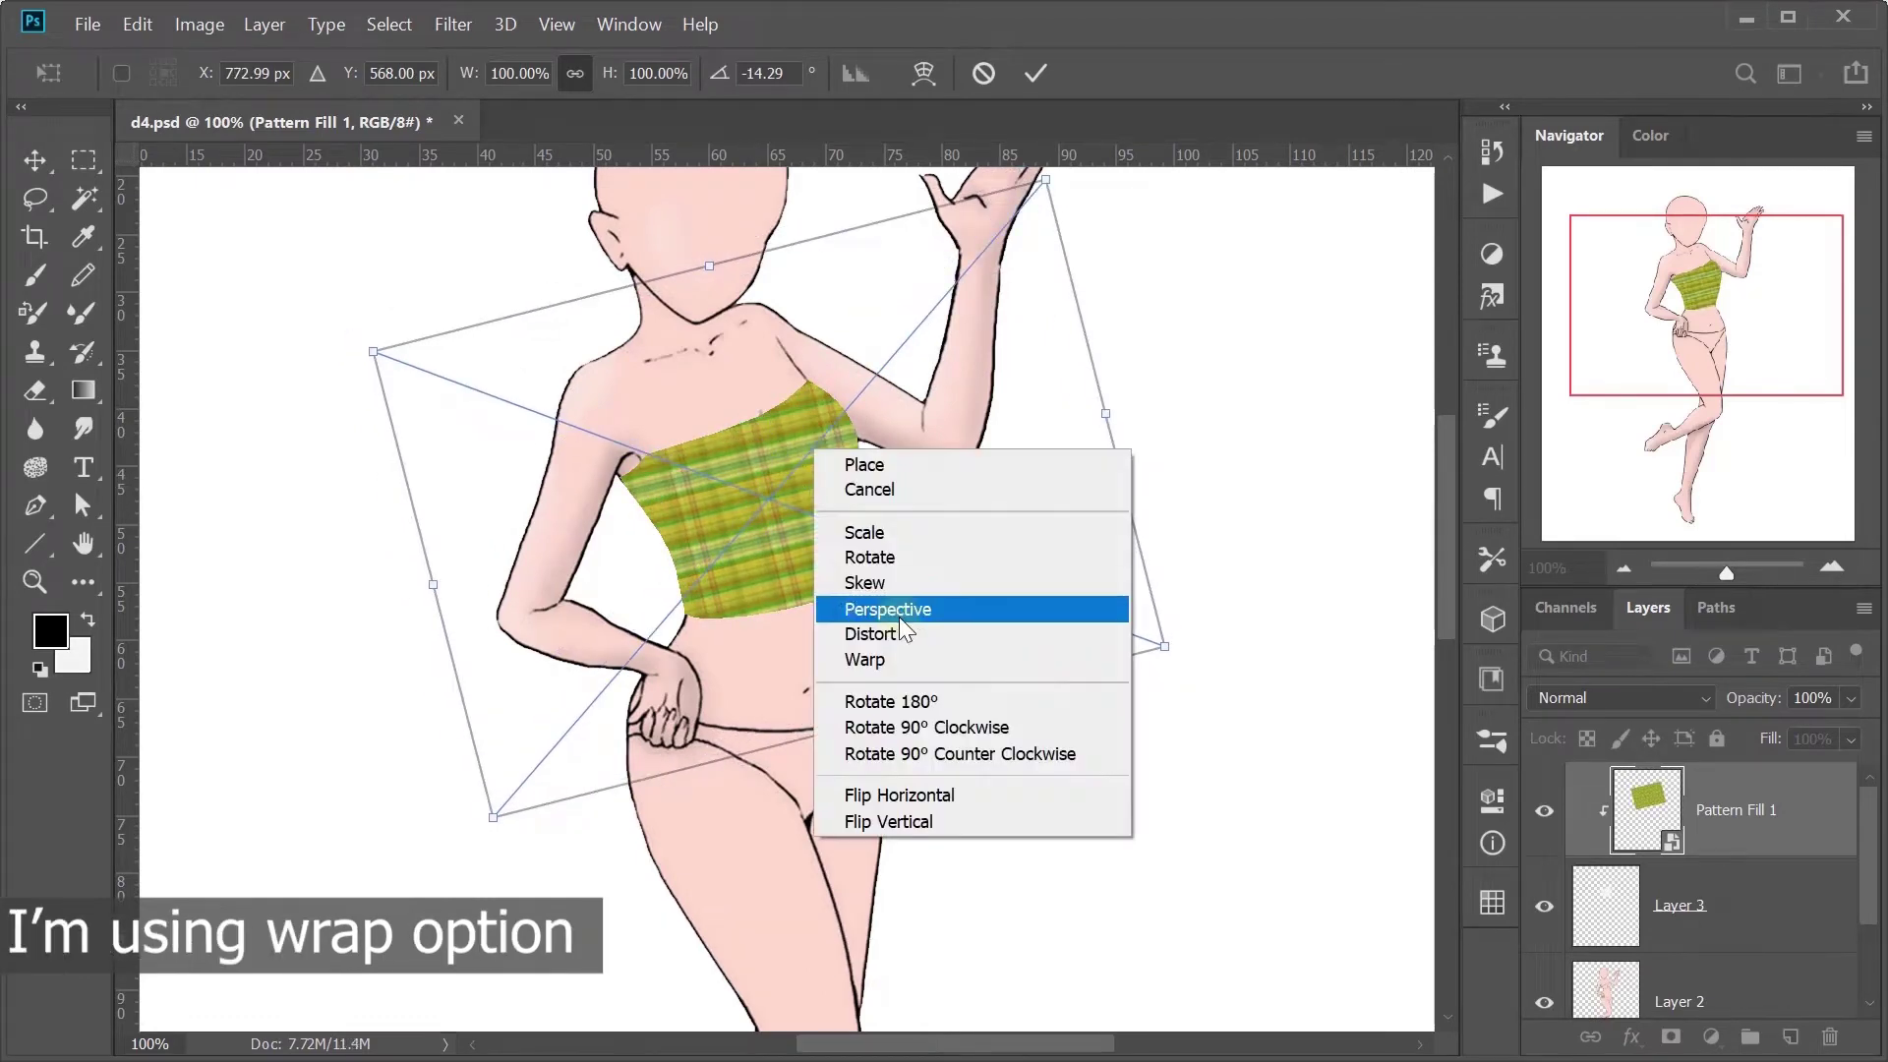
{"action": "left_click", "coordinate": [891, 664]}
{"action": "mouse_move", "coordinate": [634, 445]}
{"action": "left_mouse_down"}
{"action": "mouse_move", "coordinate": [675, 494]}
{"action": "mouse_move", "coordinate": [716, 624]}
{"action": "mouse_move", "coordinate": [870, 405]}
{"action": "mouse_move", "coordinate": [897, 413]}
{"action": "mouse_move", "coordinate": [919, 569]}
{"action": "mouse_move", "coordinate": [871, 742]}
{"action": "left_mouse_up"}
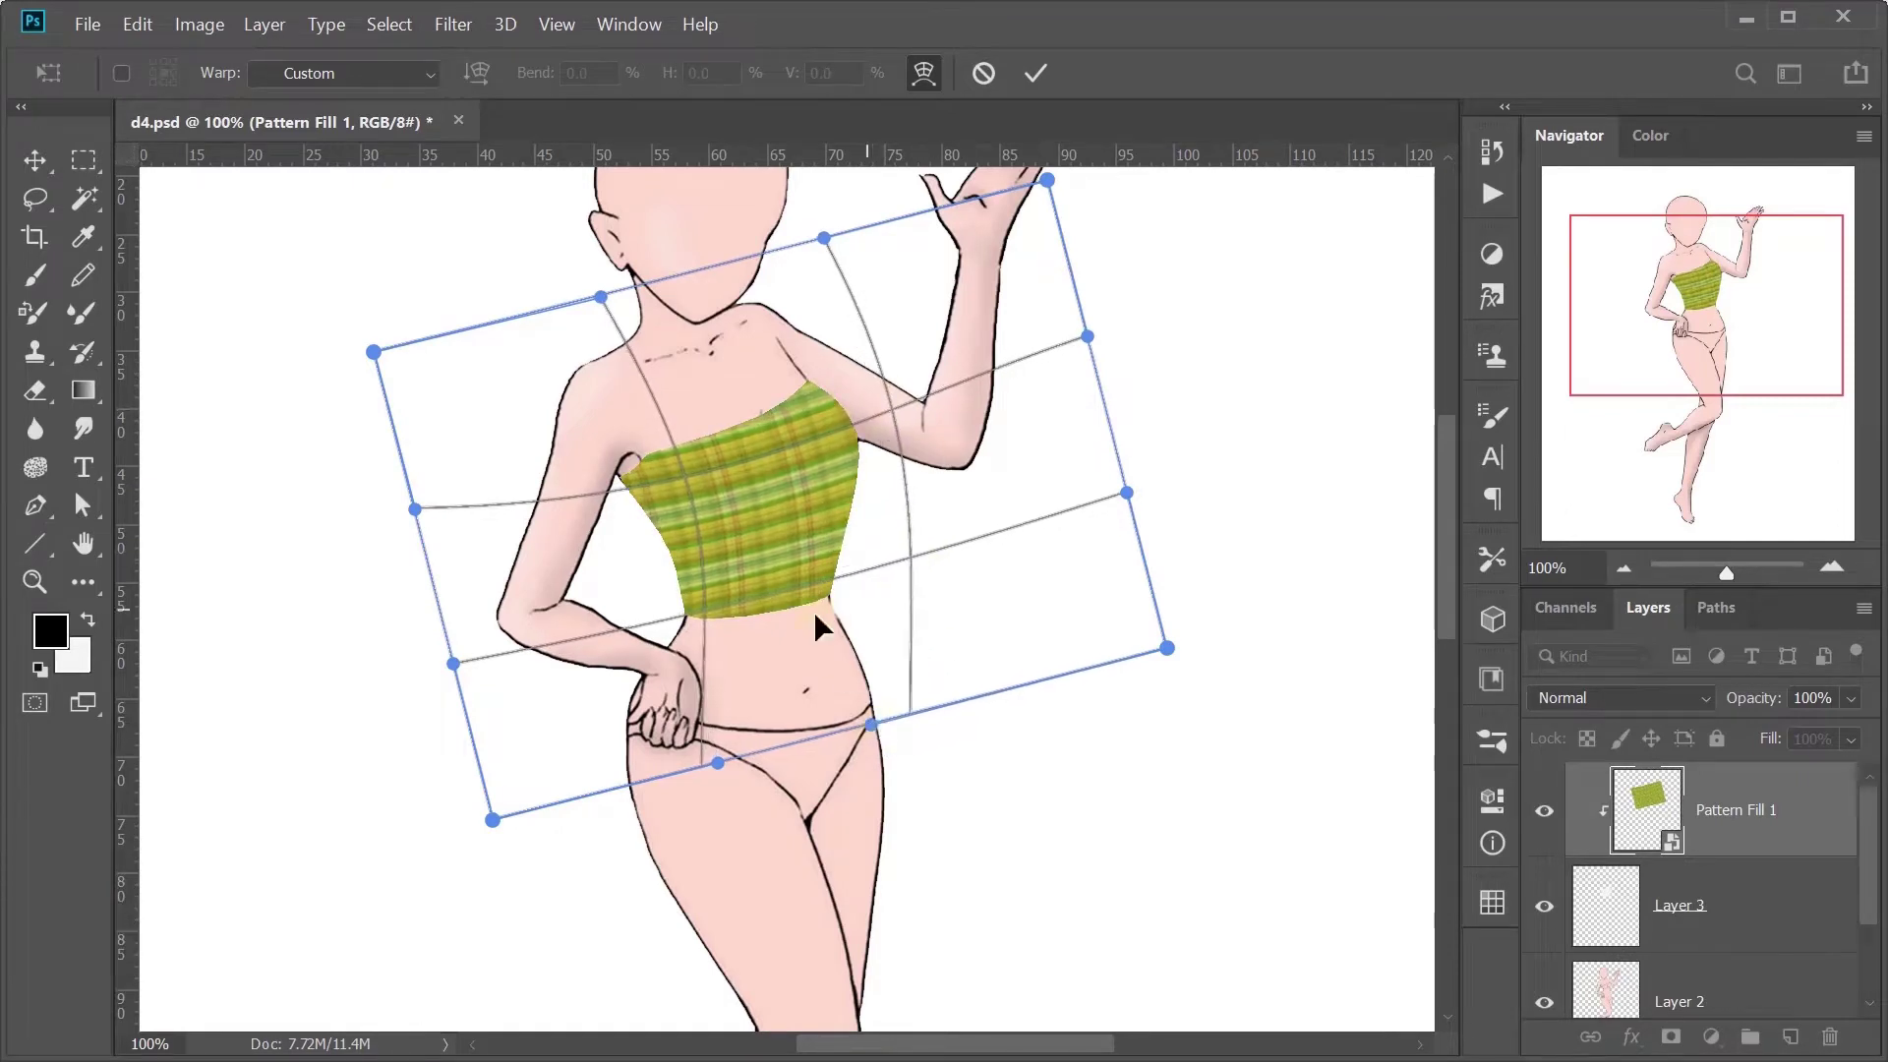
{"action": "left_click_drag", "start_coordinate": [372, 351], "coordinate": [384, 388]}
{"action": "mouse_move", "coordinate": [600, 296]}
{"action": "left_mouse_down"}
{"action": "mouse_move", "coordinate": [627, 351]}
{"action": "mouse_move", "coordinate": [618, 315]}
{"action": "left_mouse_up"}
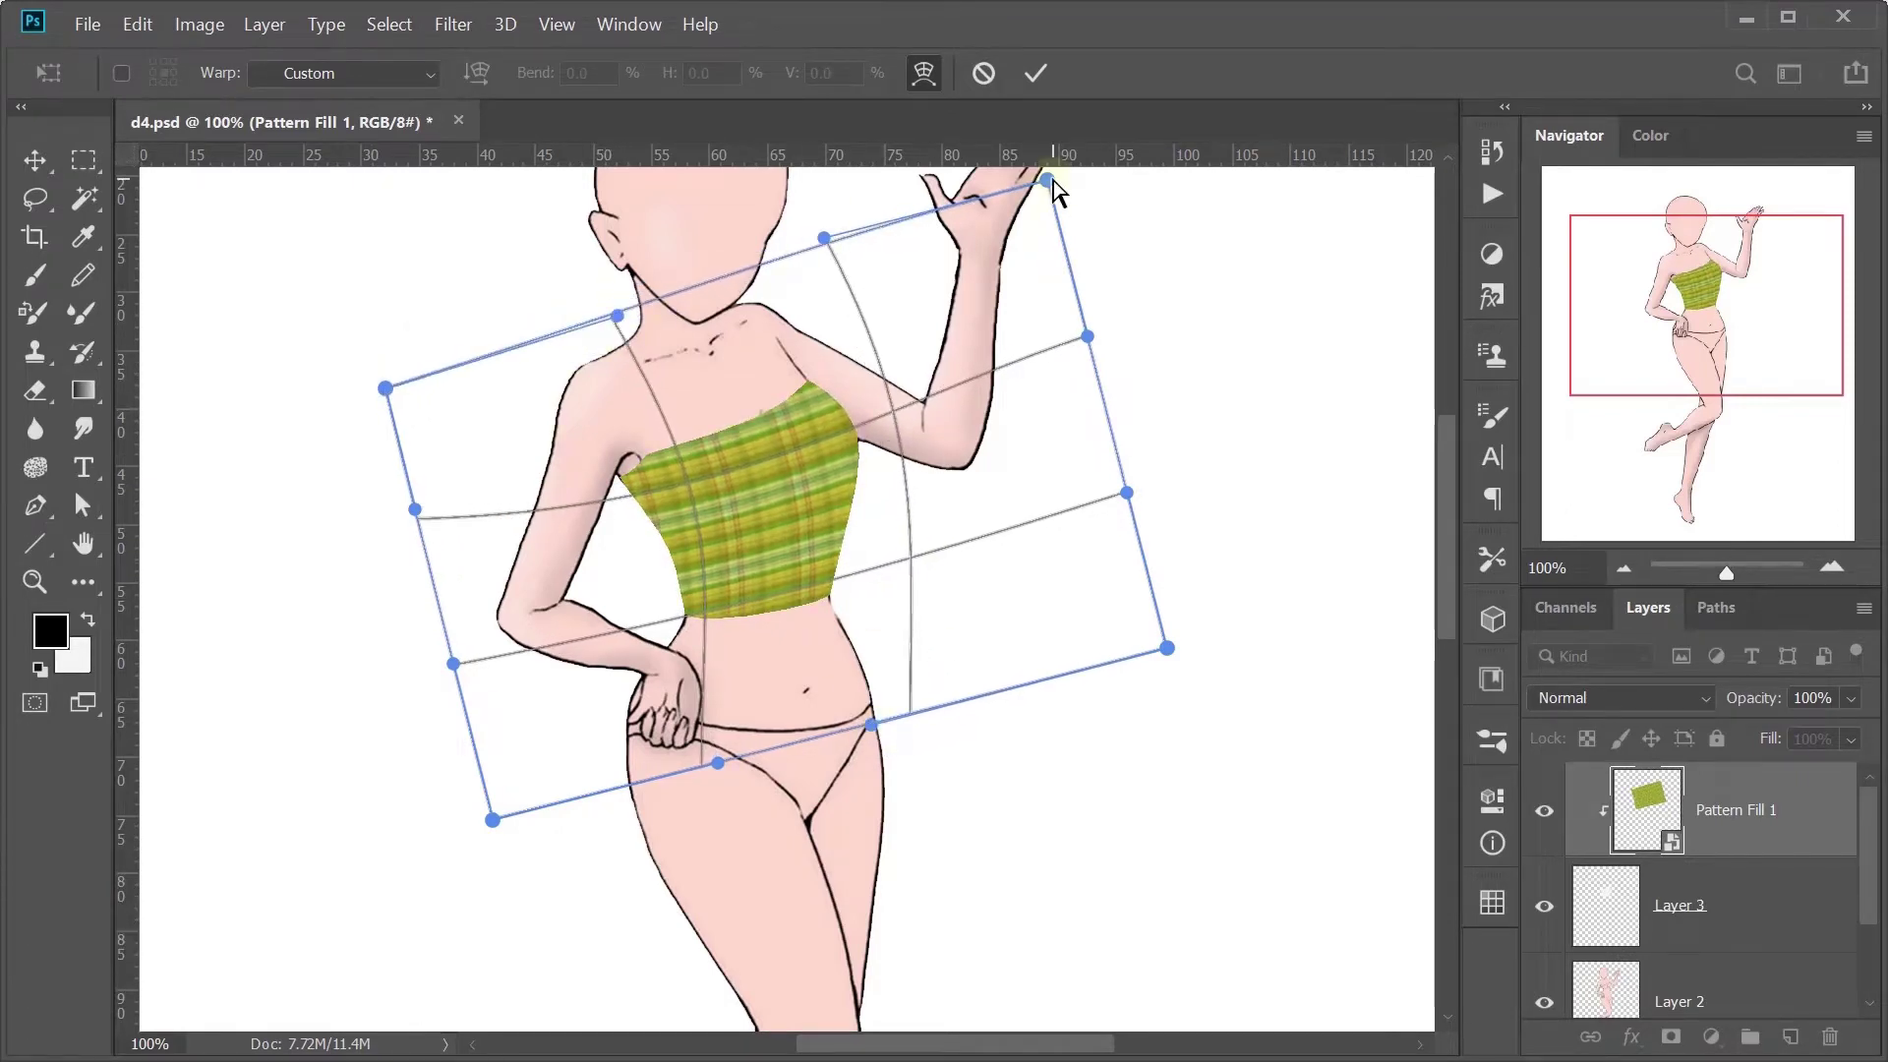
{"action": "left_click_drag", "start_coordinate": [1047, 180], "coordinate": [993, 175]}
{"action": "mouse_move", "coordinate": [822, 239]}
{"action": "left_mouse_down"}
{"action": "mouse_move", "coordinate": [822, 287]}
{"action": "mouse_move", "coordinate": [775, 246]}
{"action": "left_mouse_up"}
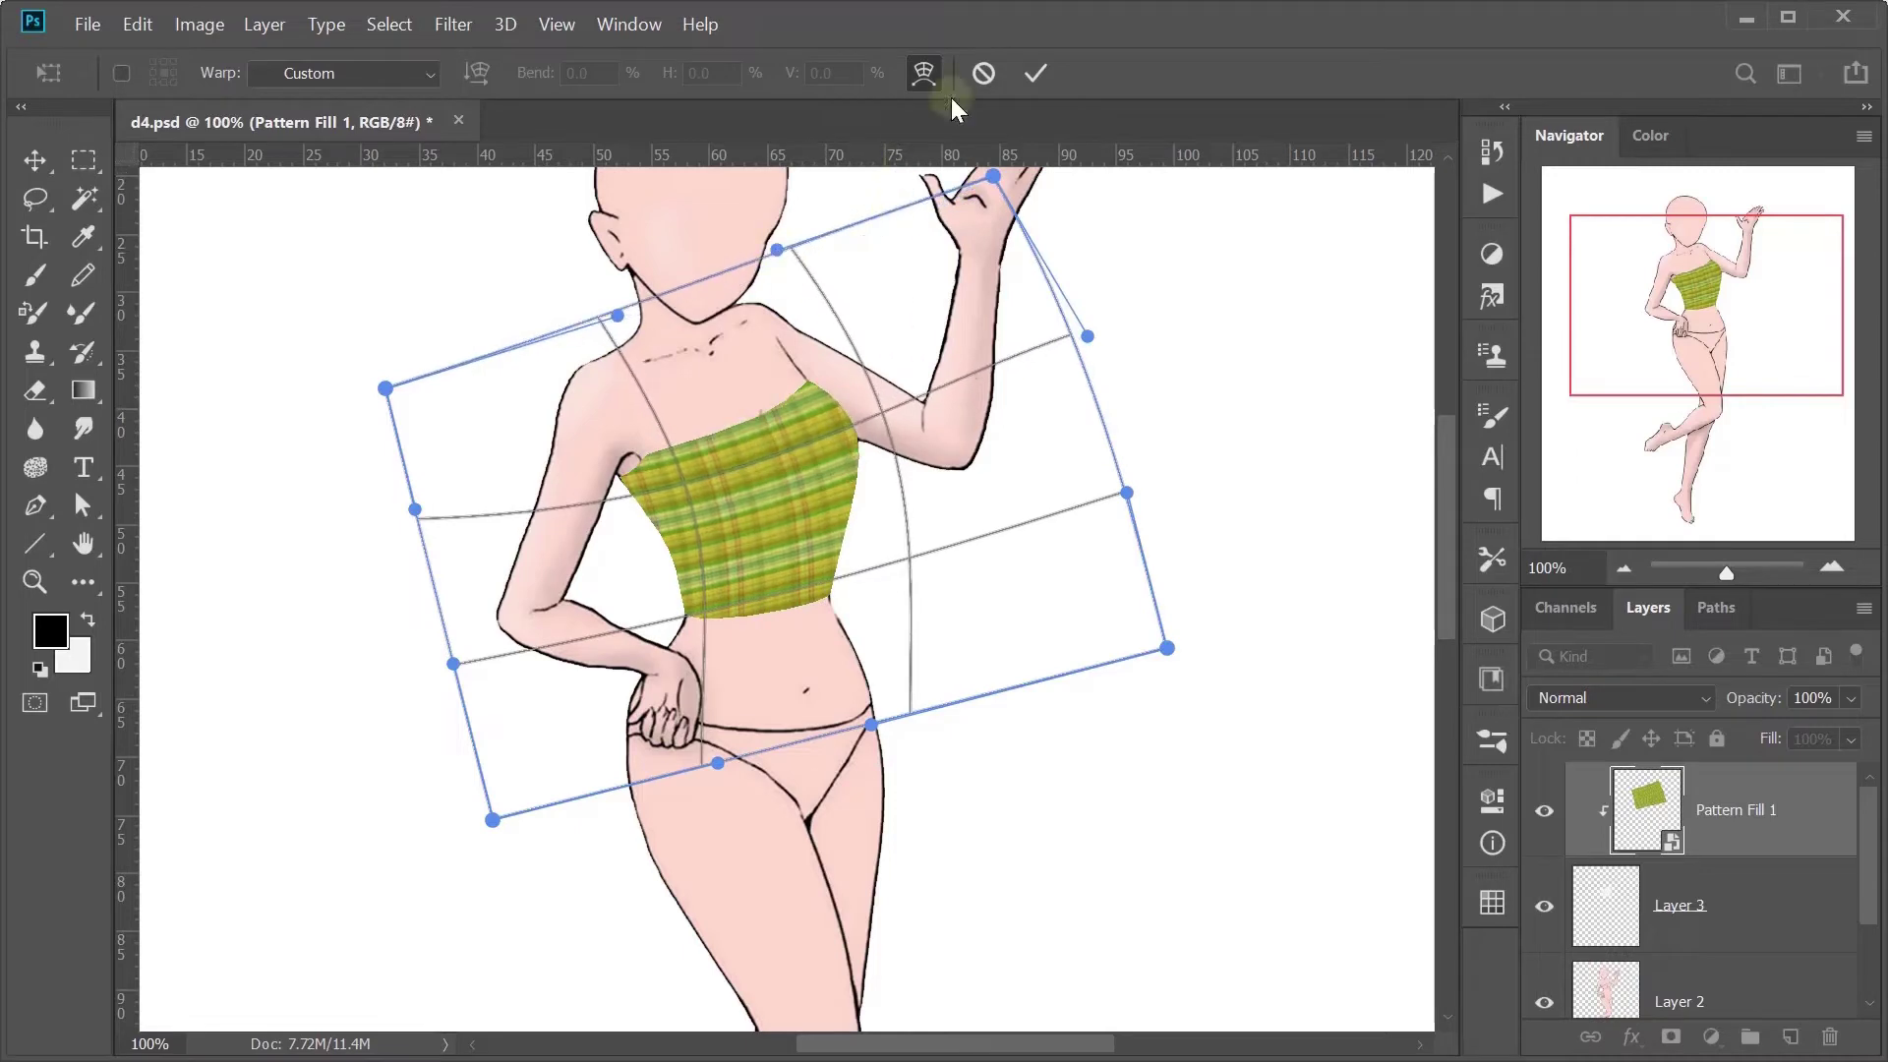
{"action": "left_click", "coordinate": [1035, 73]}
{"action": "key", "text": "v"}
{"action": "key", "text": "ctrl+plus"}
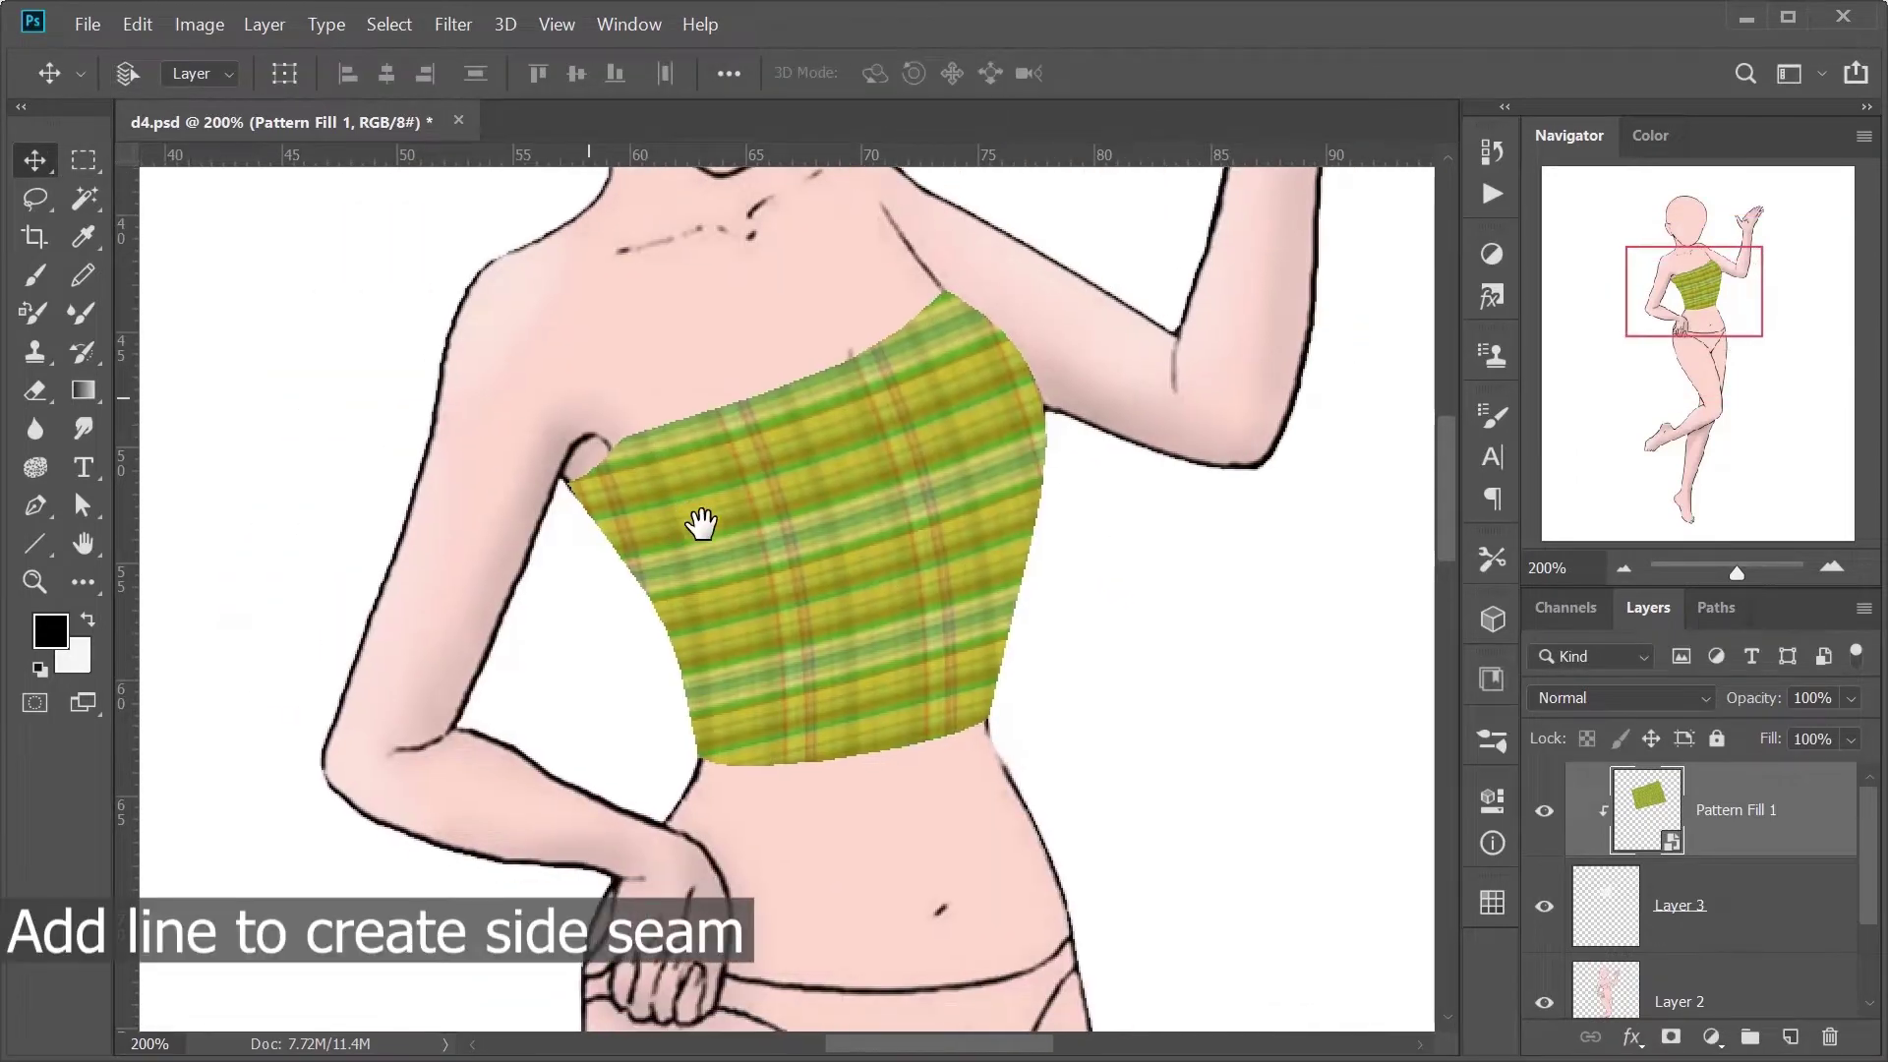
Step: On a new layer, stroke a curved left side-seam path with the brush
{"action": "key", "text": "ctrl+shift+alt+n"}
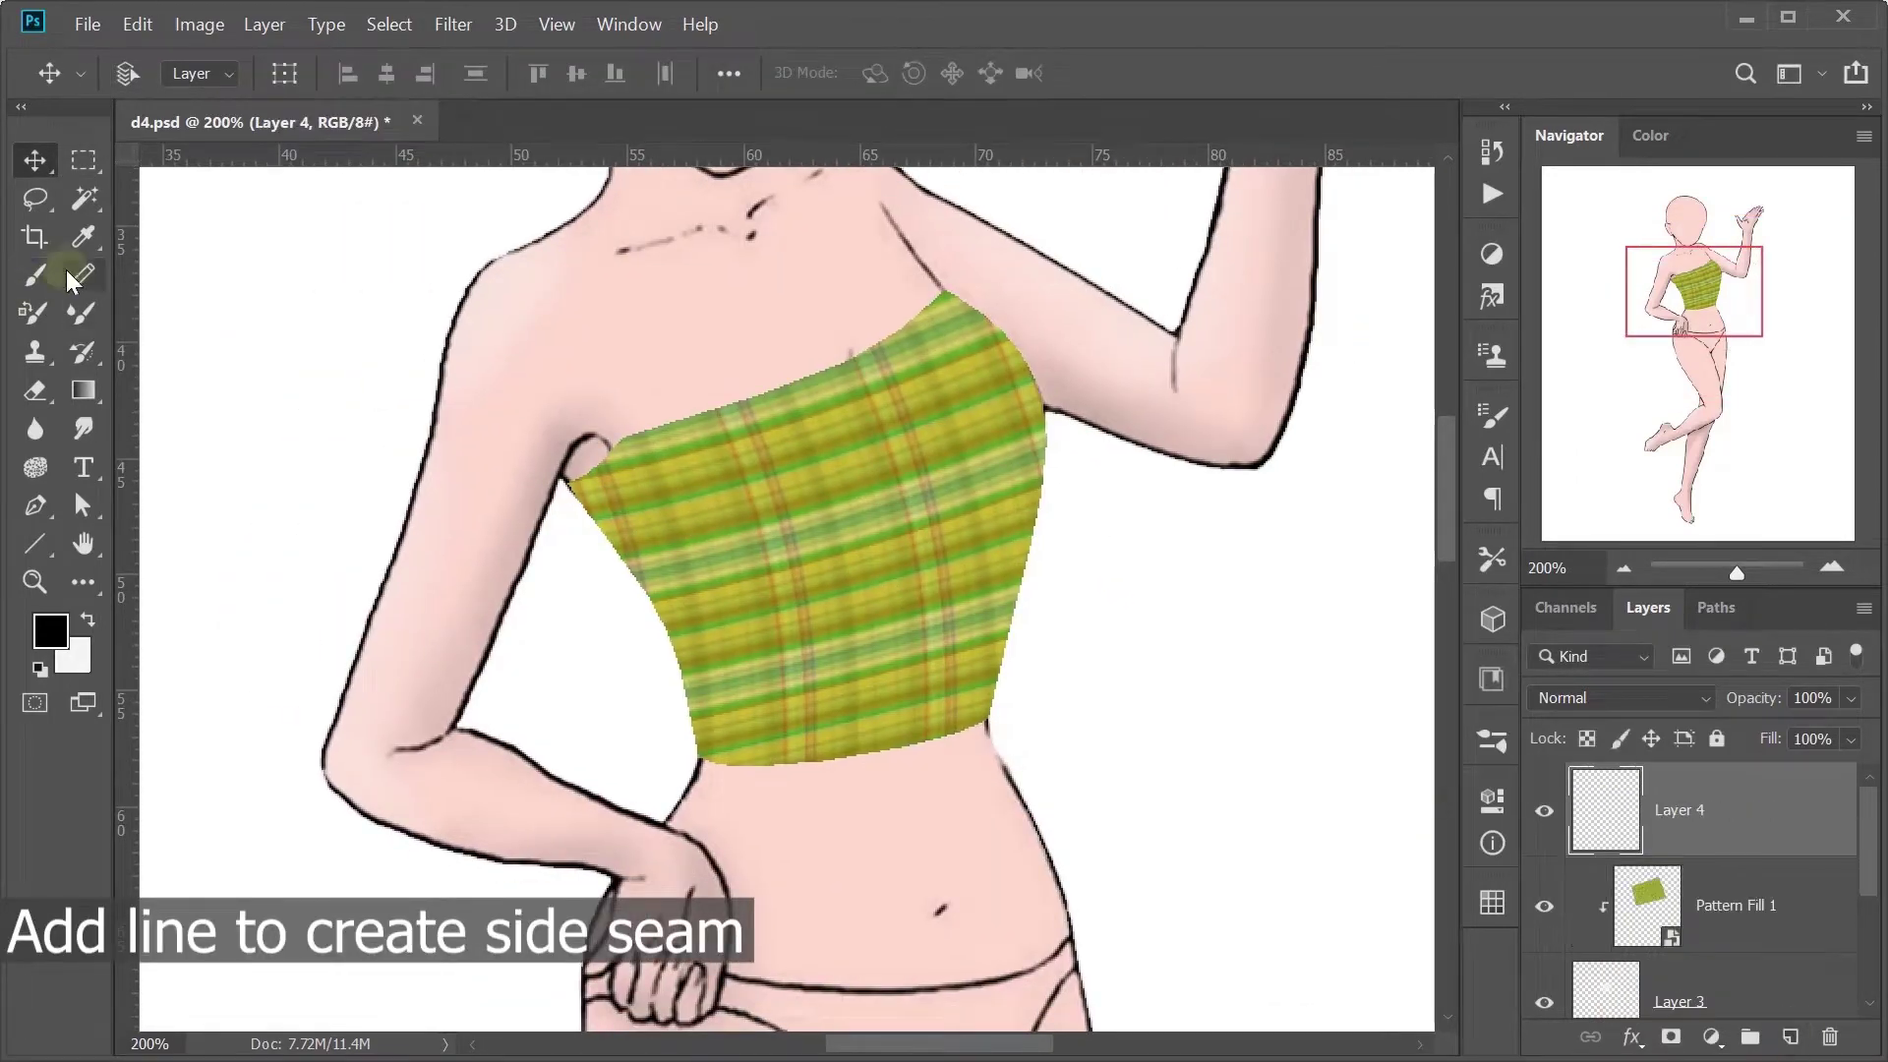
{"action": "key", "text": "p"}
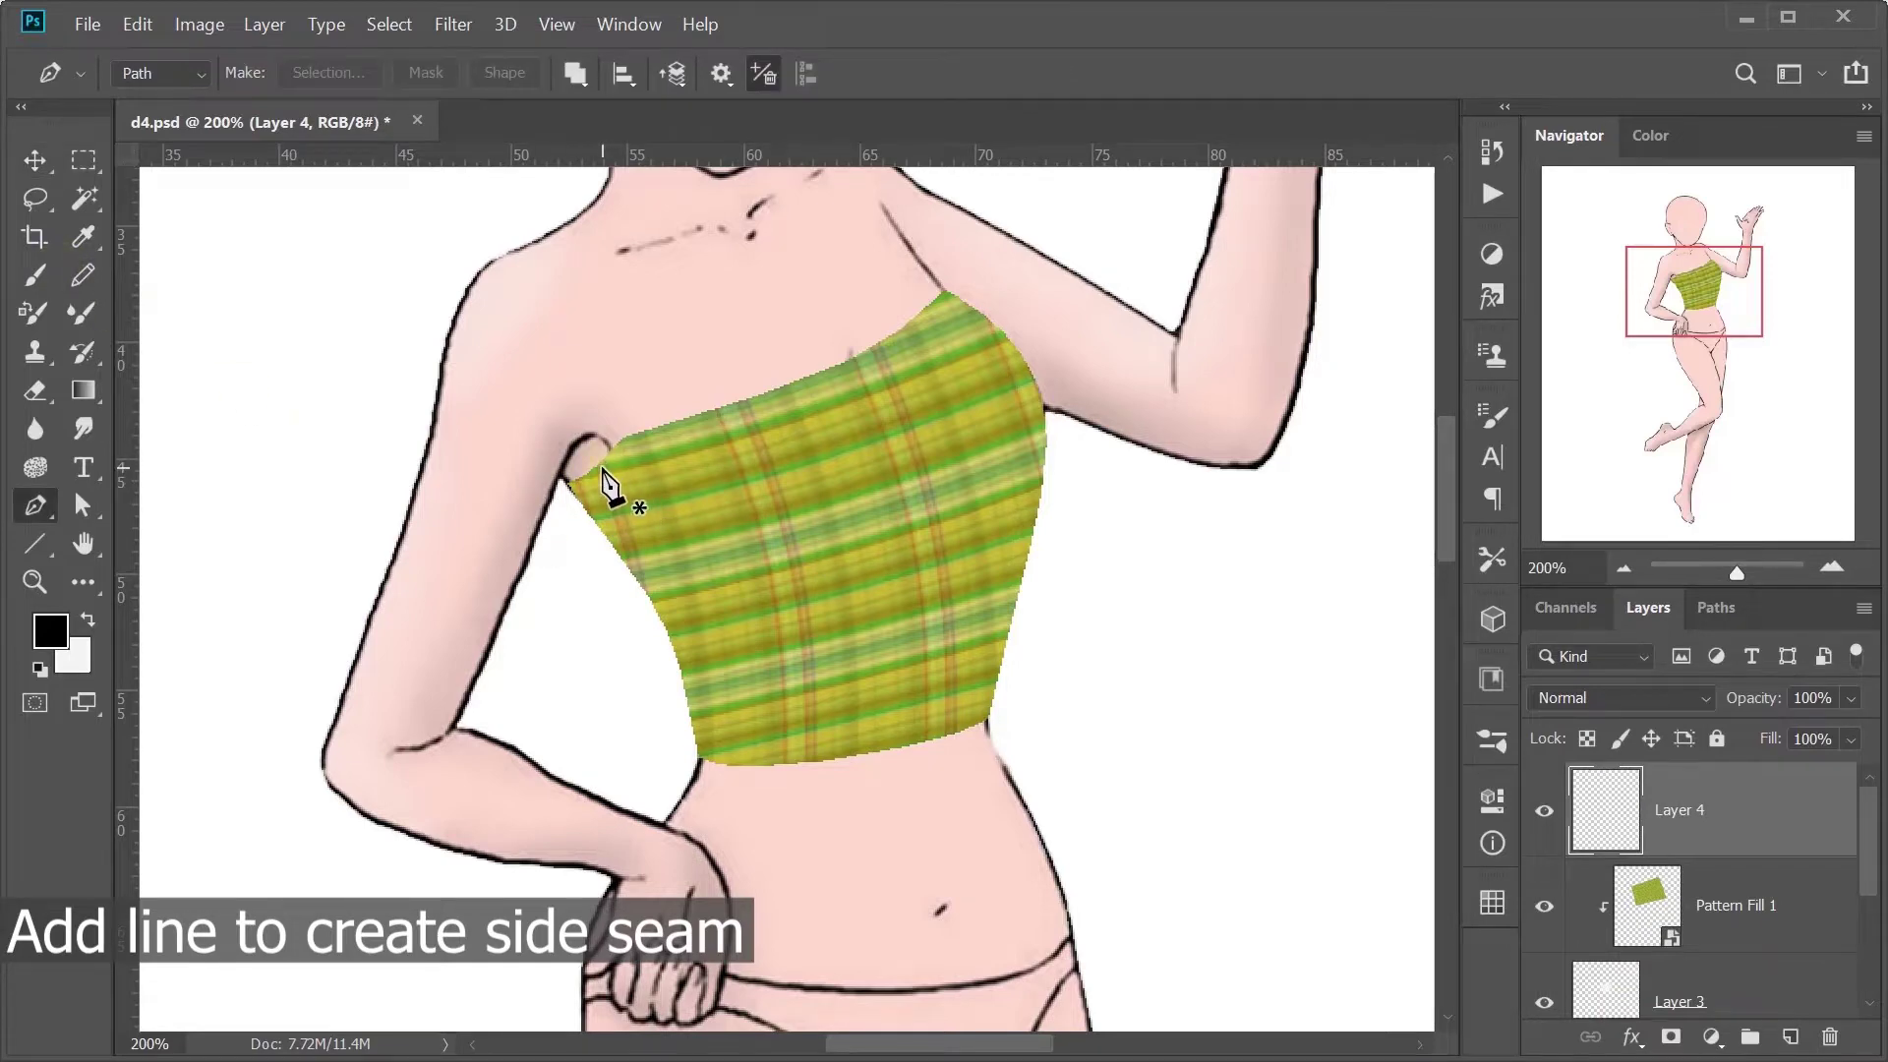
{"action": "left_click_drag", "start_coordinate": [680, 665], "coordinate": [683, 698]}
{"action": "right_click", "coordinate": [726, 706]}
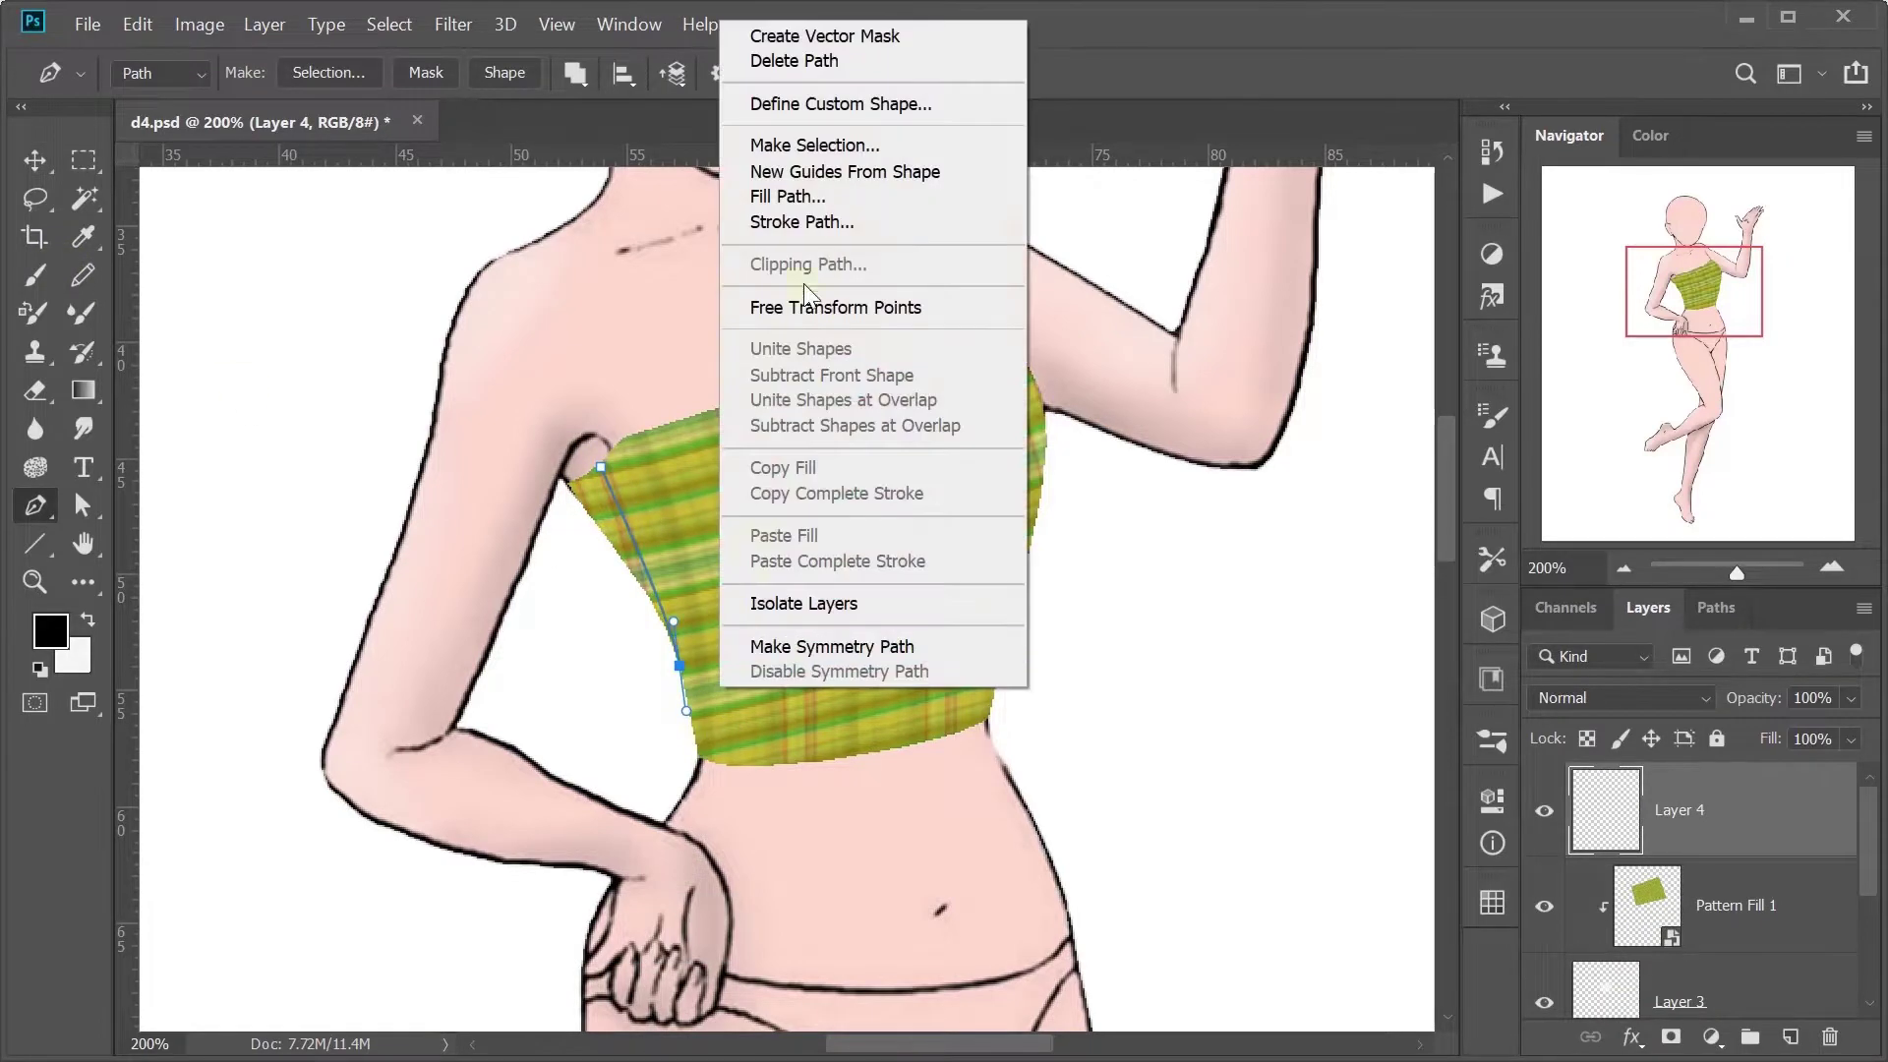
{"action": "left_click", "coordinate": [786, 220]}
{"action": "left_click", "coordinate": [1120, 308]}
Step: Try several blending modes on the seam layer and settle on Soft Light
{"action": "key", "text": "b"}
{"action": "left_click", "coordinate": [137, 73]}
{"action": "key", "text": "Return"}
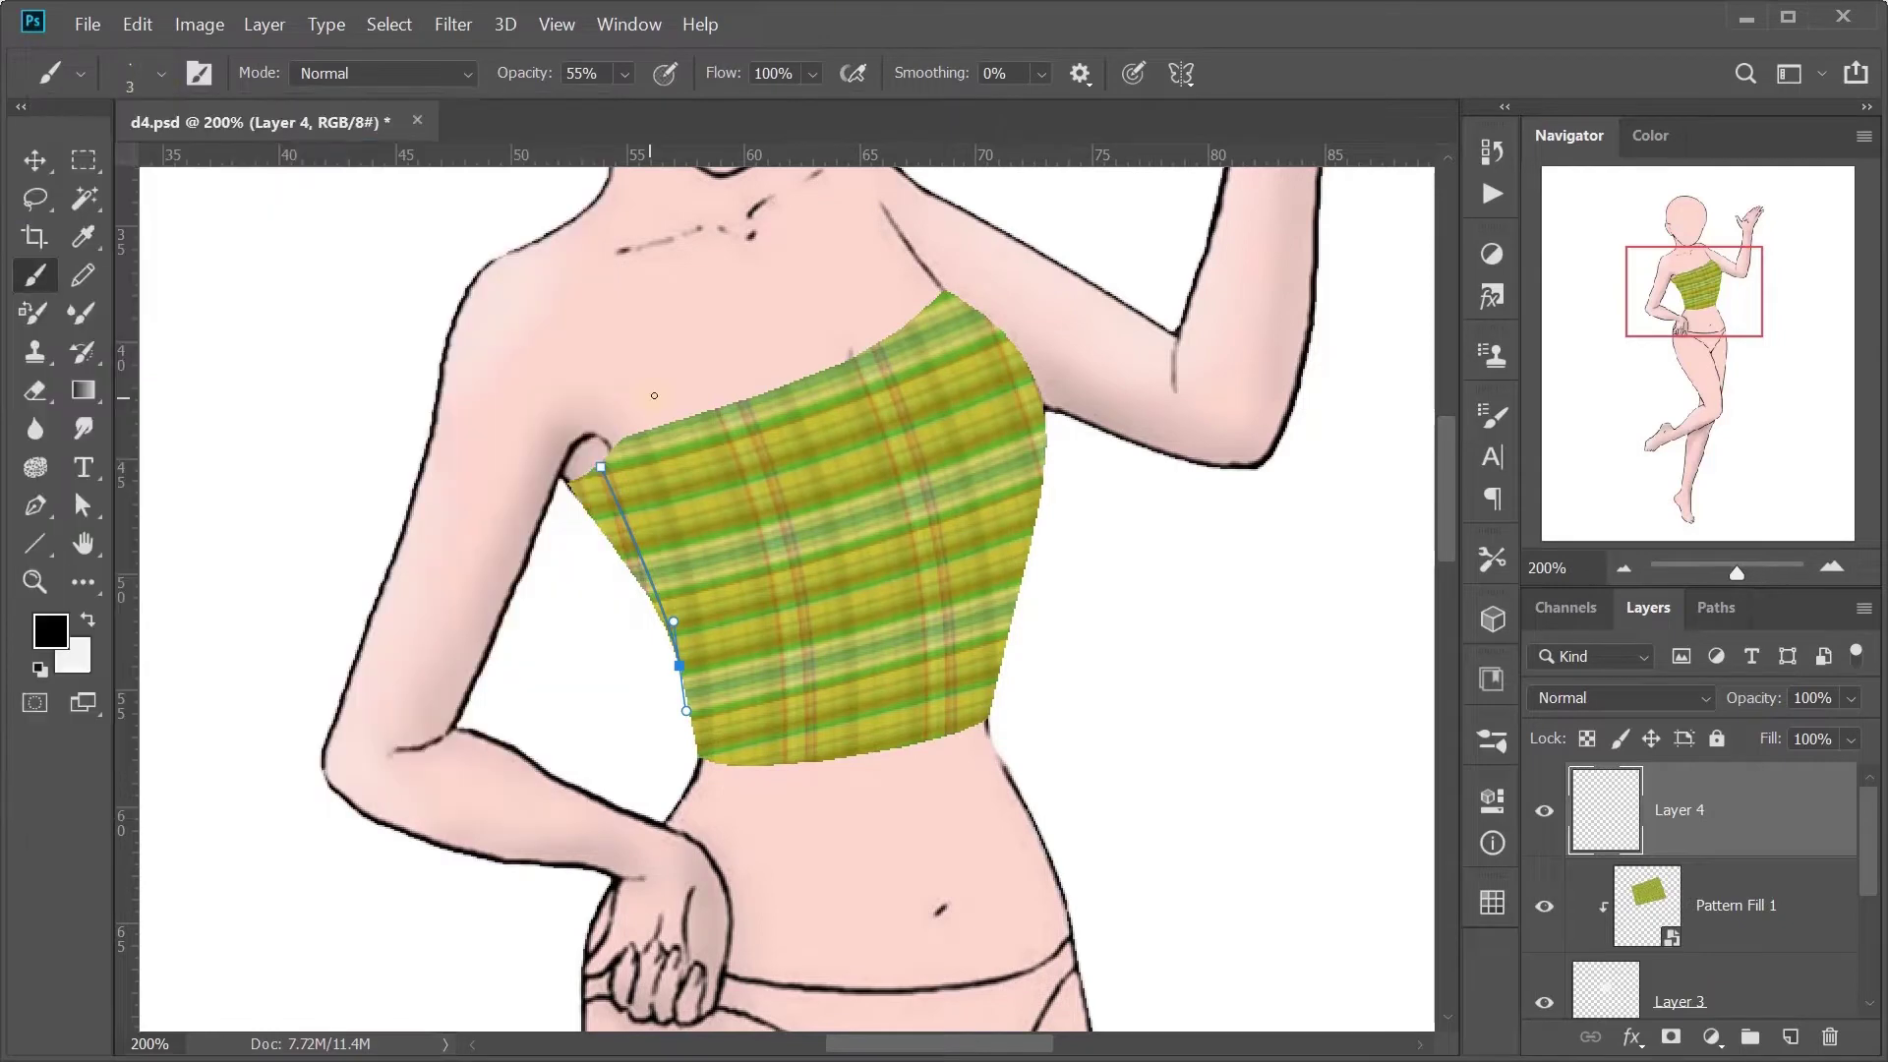
{"action": "key", "text": "v"}
{"action": "left_click", "coordinate": [1620, 697]}
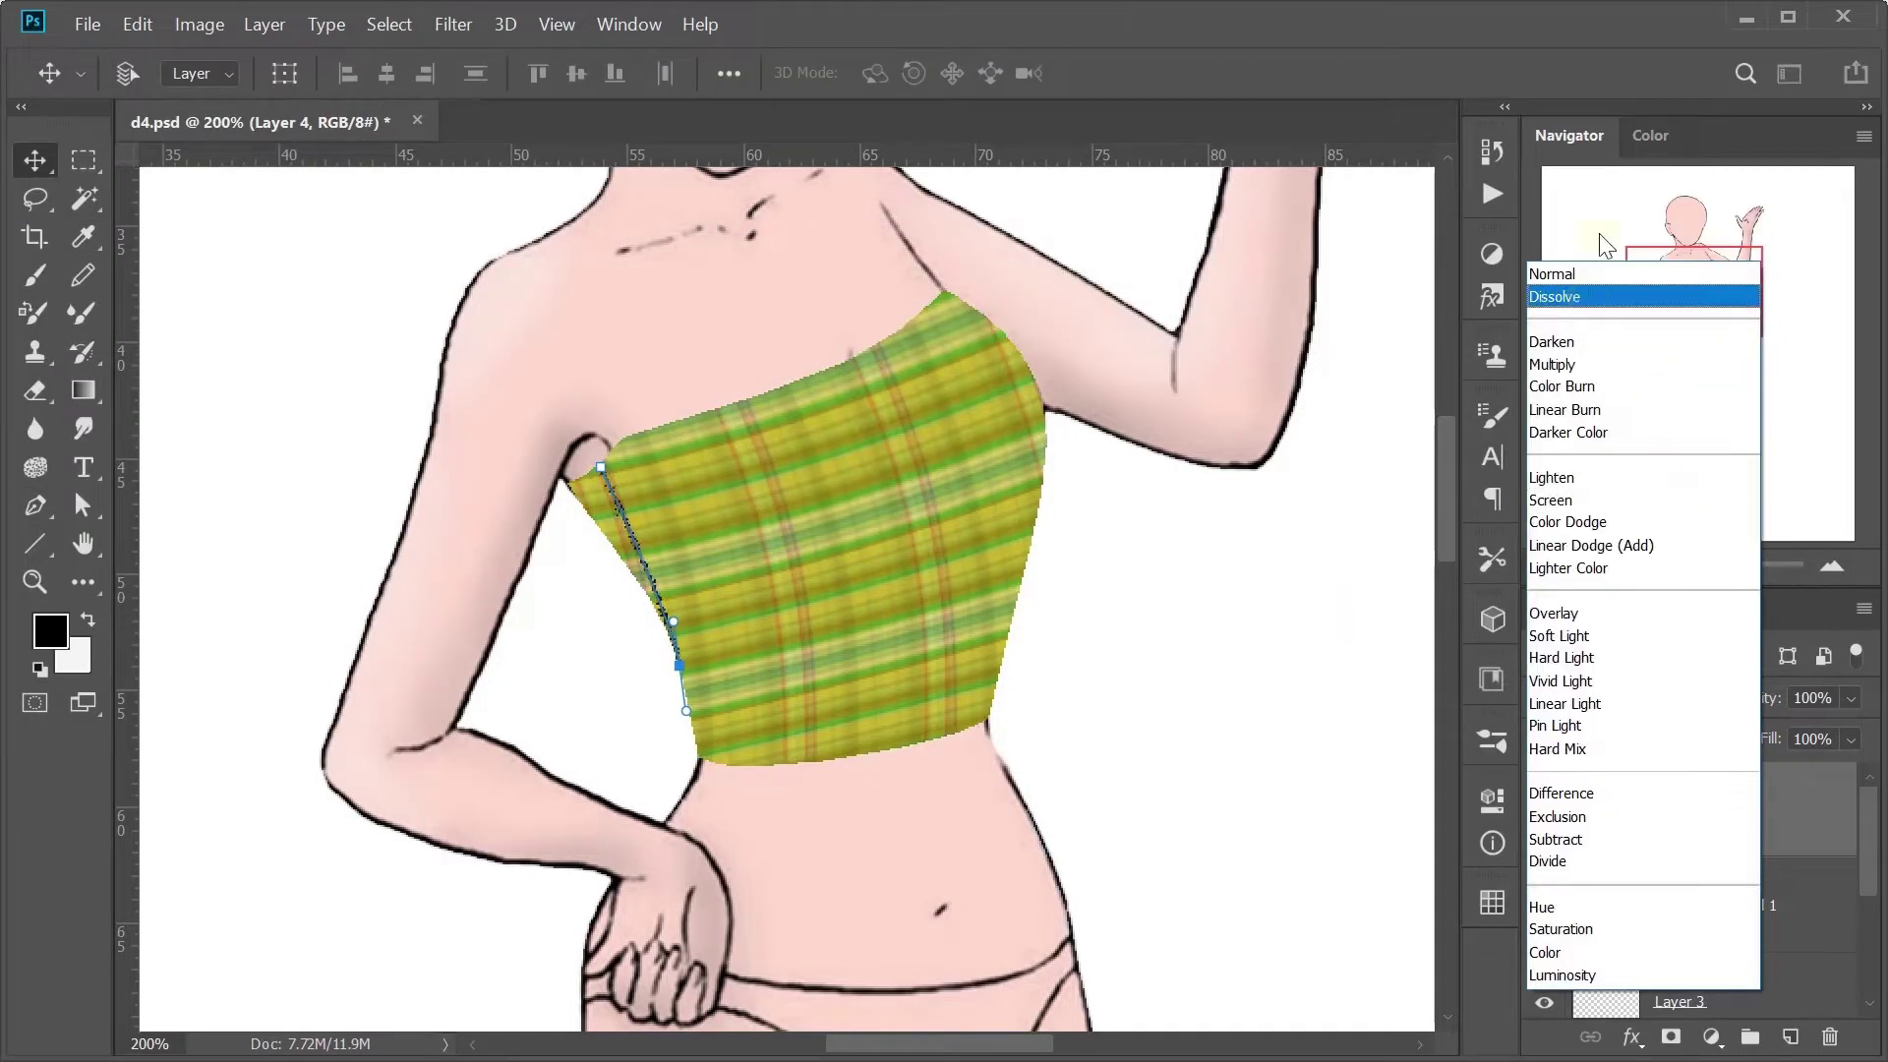
{"action": "left_click", "coordinate": [1573, 296]}
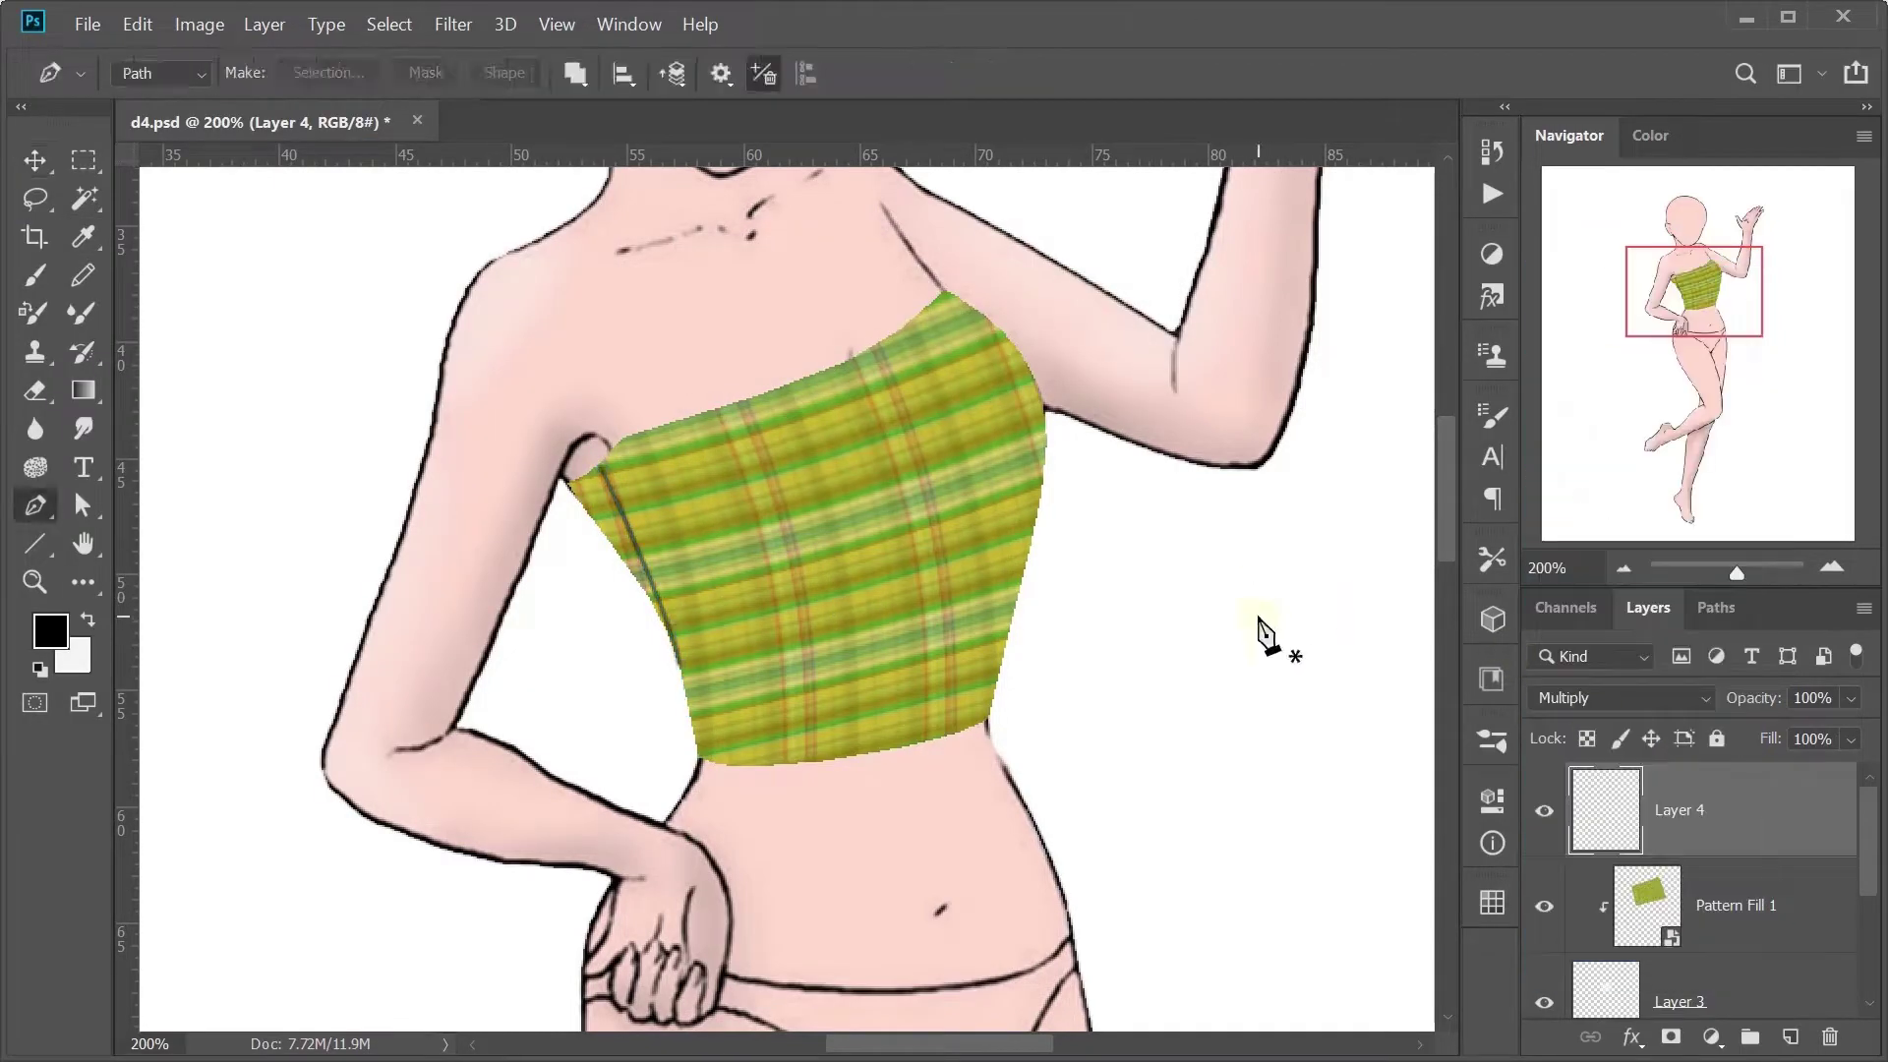
{"action": "left_click", "coordinate": [1621, 697]}
{"action": "left_click", "coordinate": [1671, 635]}
{"action": "key", "text": "ctrl+0"}
{"action": "left_click", "coordinate": [1620, 697]}
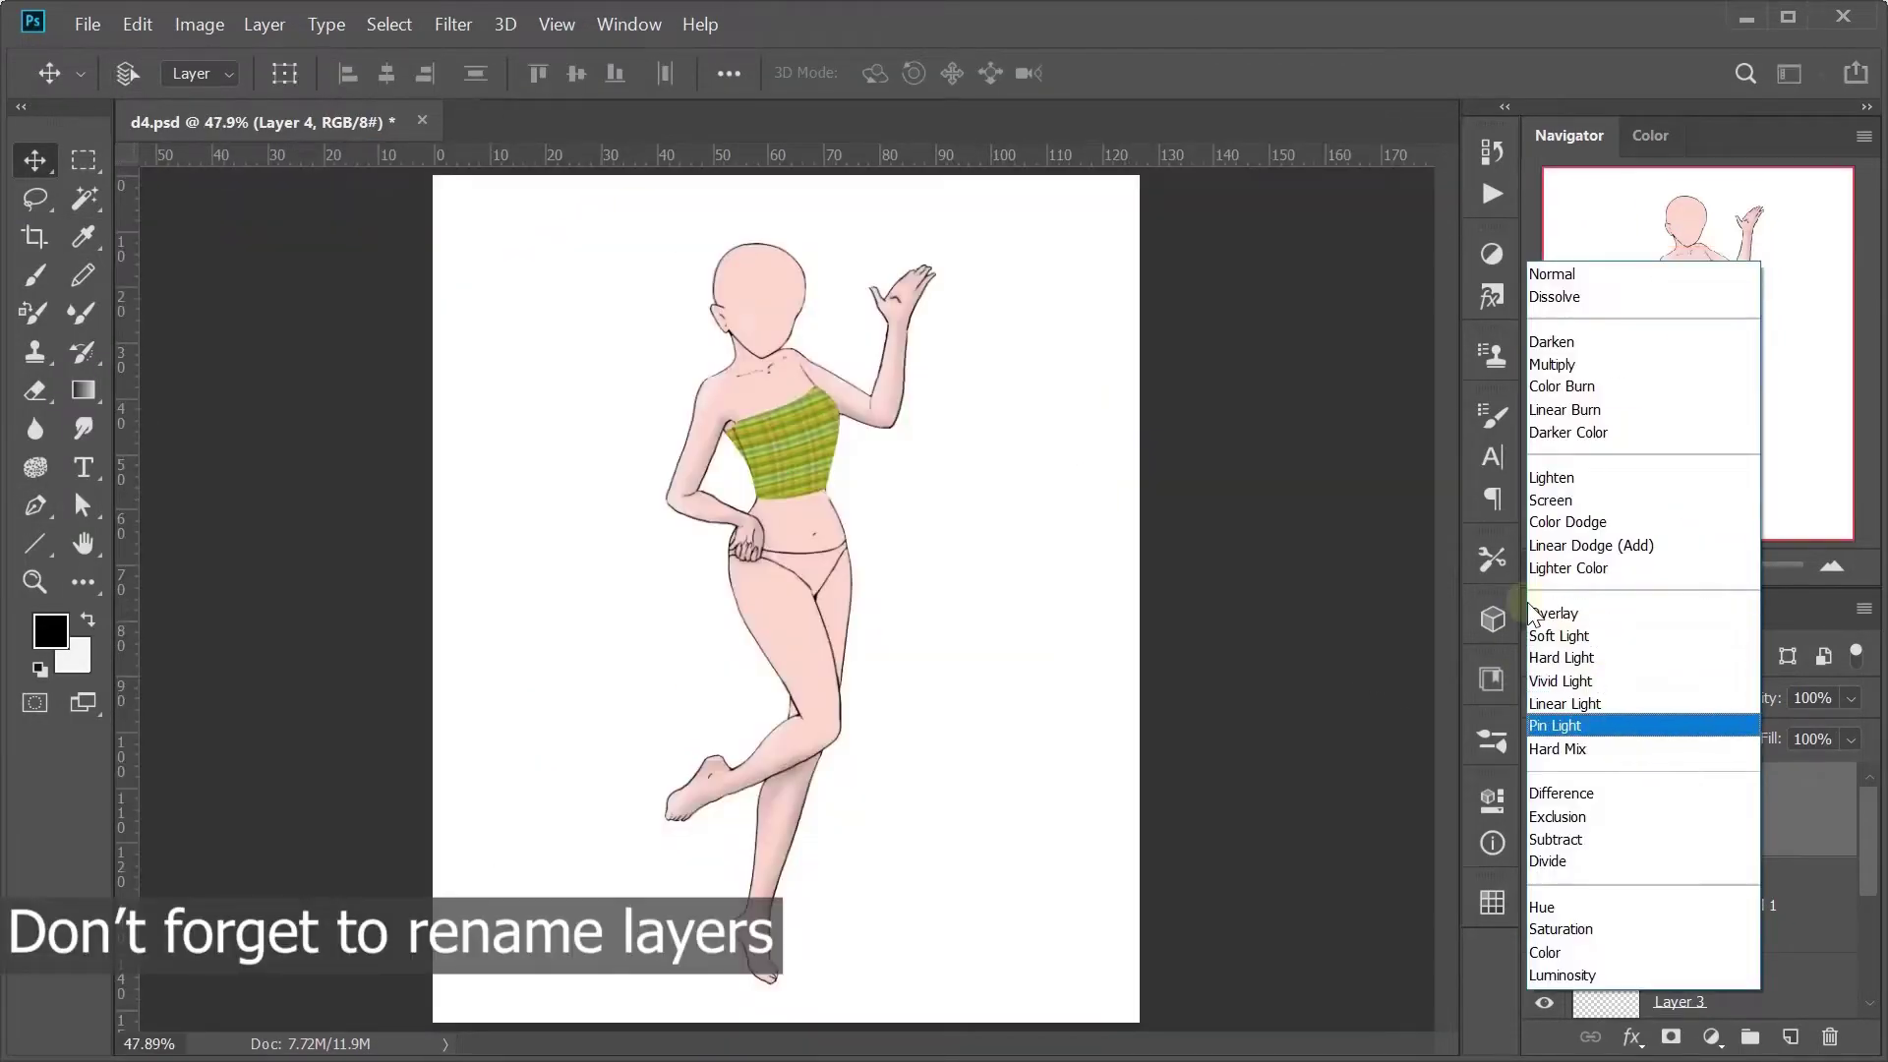
{"action": "left_click", "coordinate": [1575, 636]}
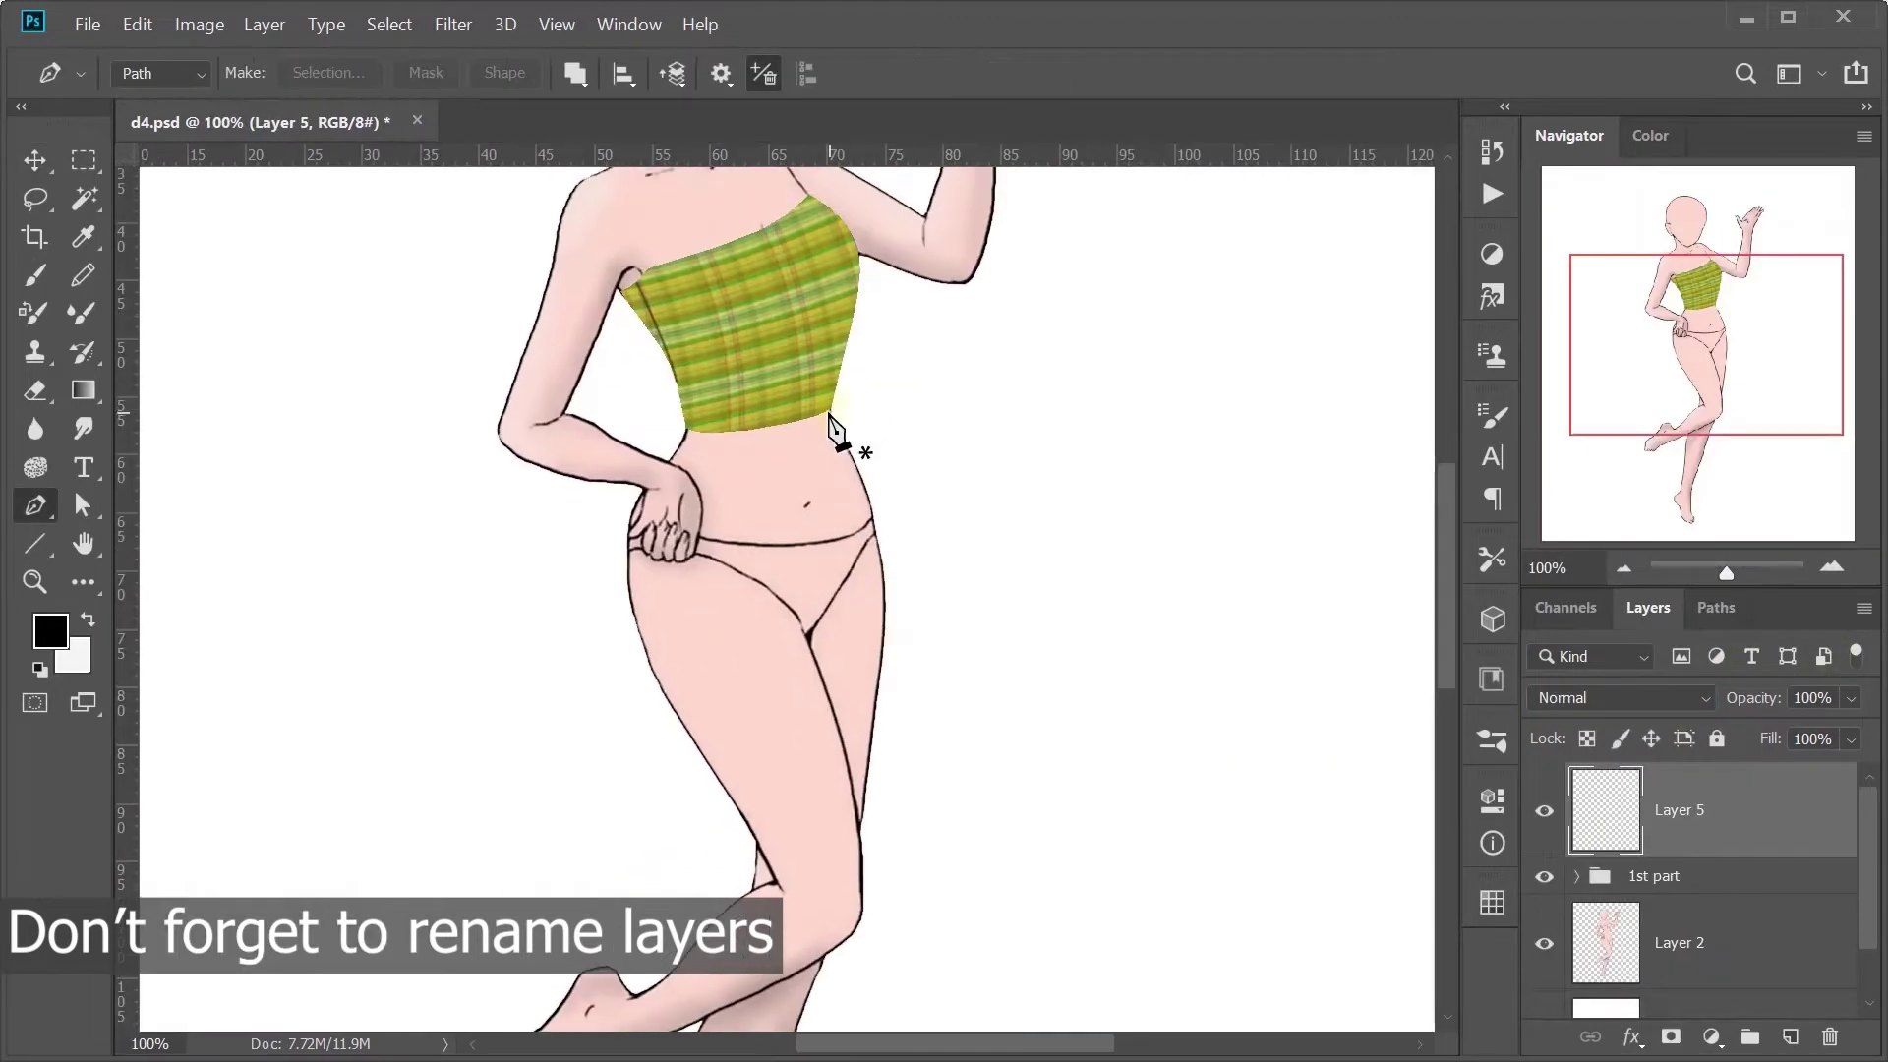
Step: Outline the flared second tier from waist to hip, around the hand, as a selection
{"action": "left_click", "coordinate": [830, 406]}
{"action": "left_click_drag", "start_coordinate": [928, 547], "coordinate": [944, 594]}
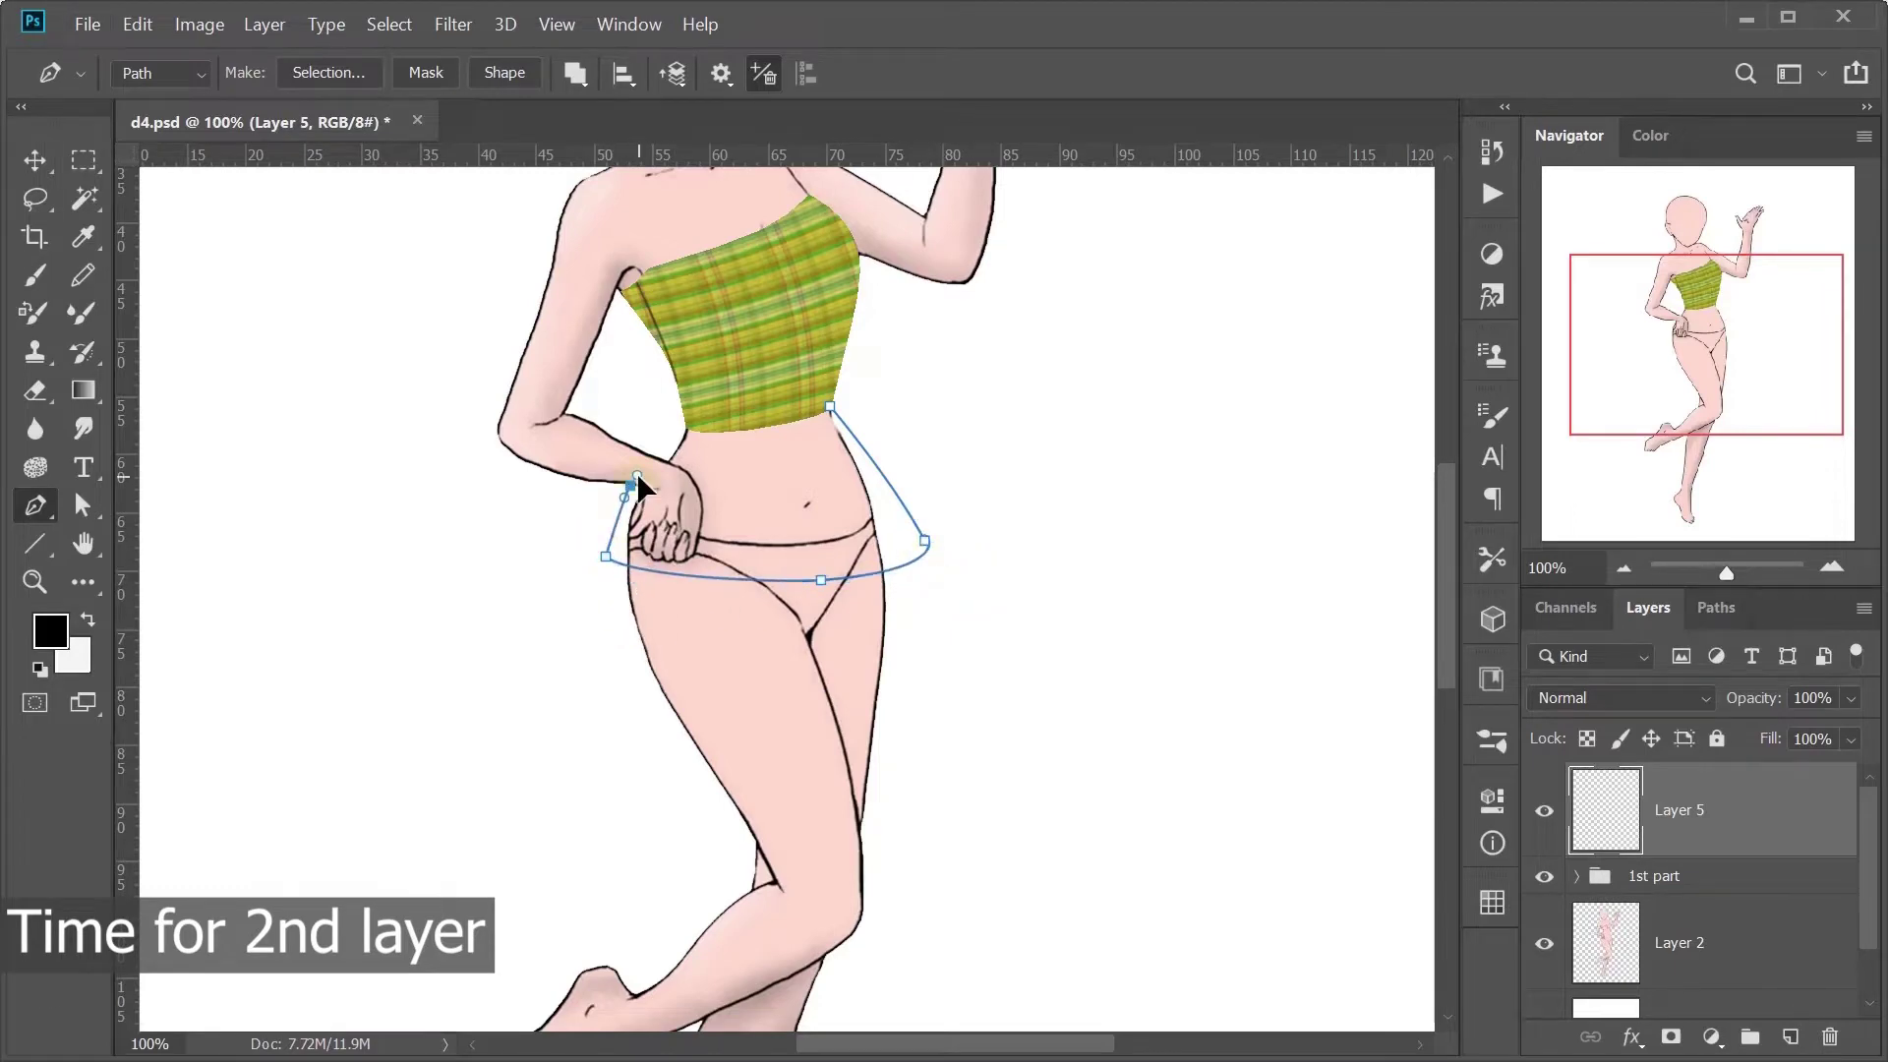
{"action": "right_click", "coordinate": [725, 418]}
{"action": "left_click", "coordinate": [821, 383]}
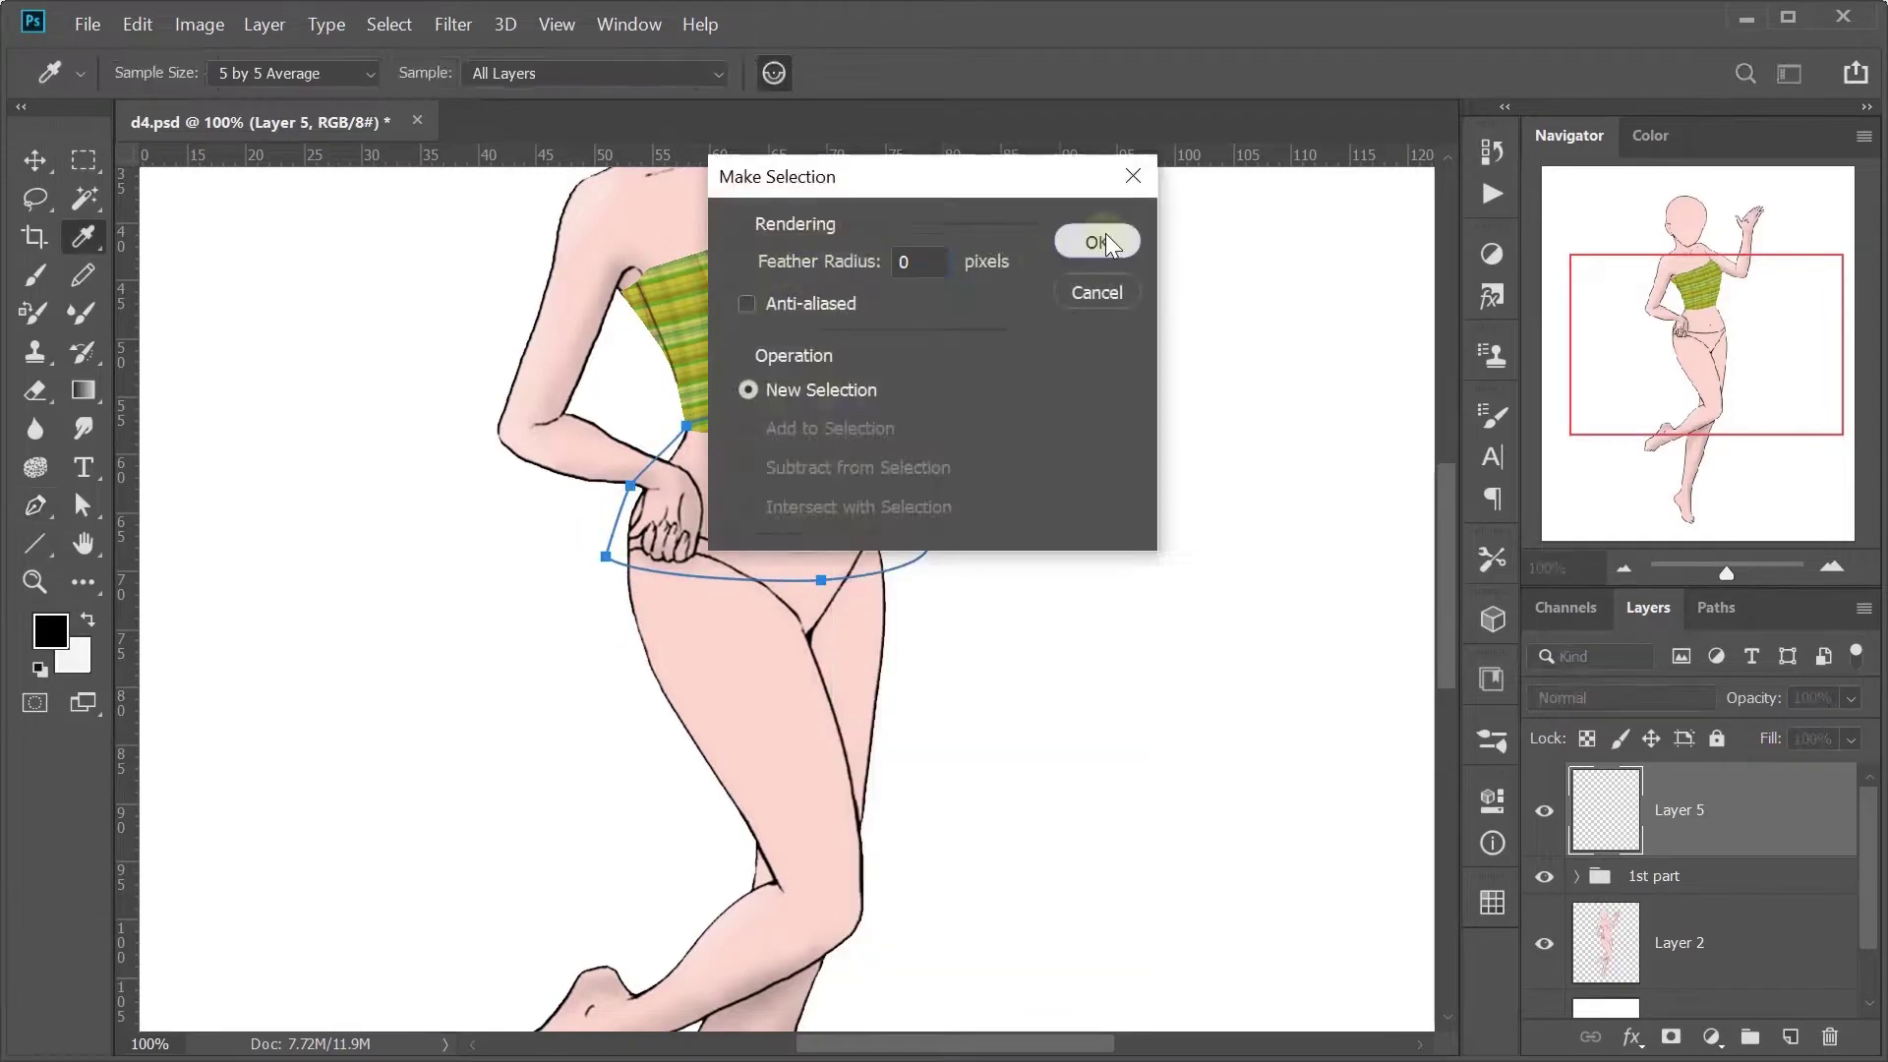
{"action": "left_click", "coordinate": [1096, 240]}
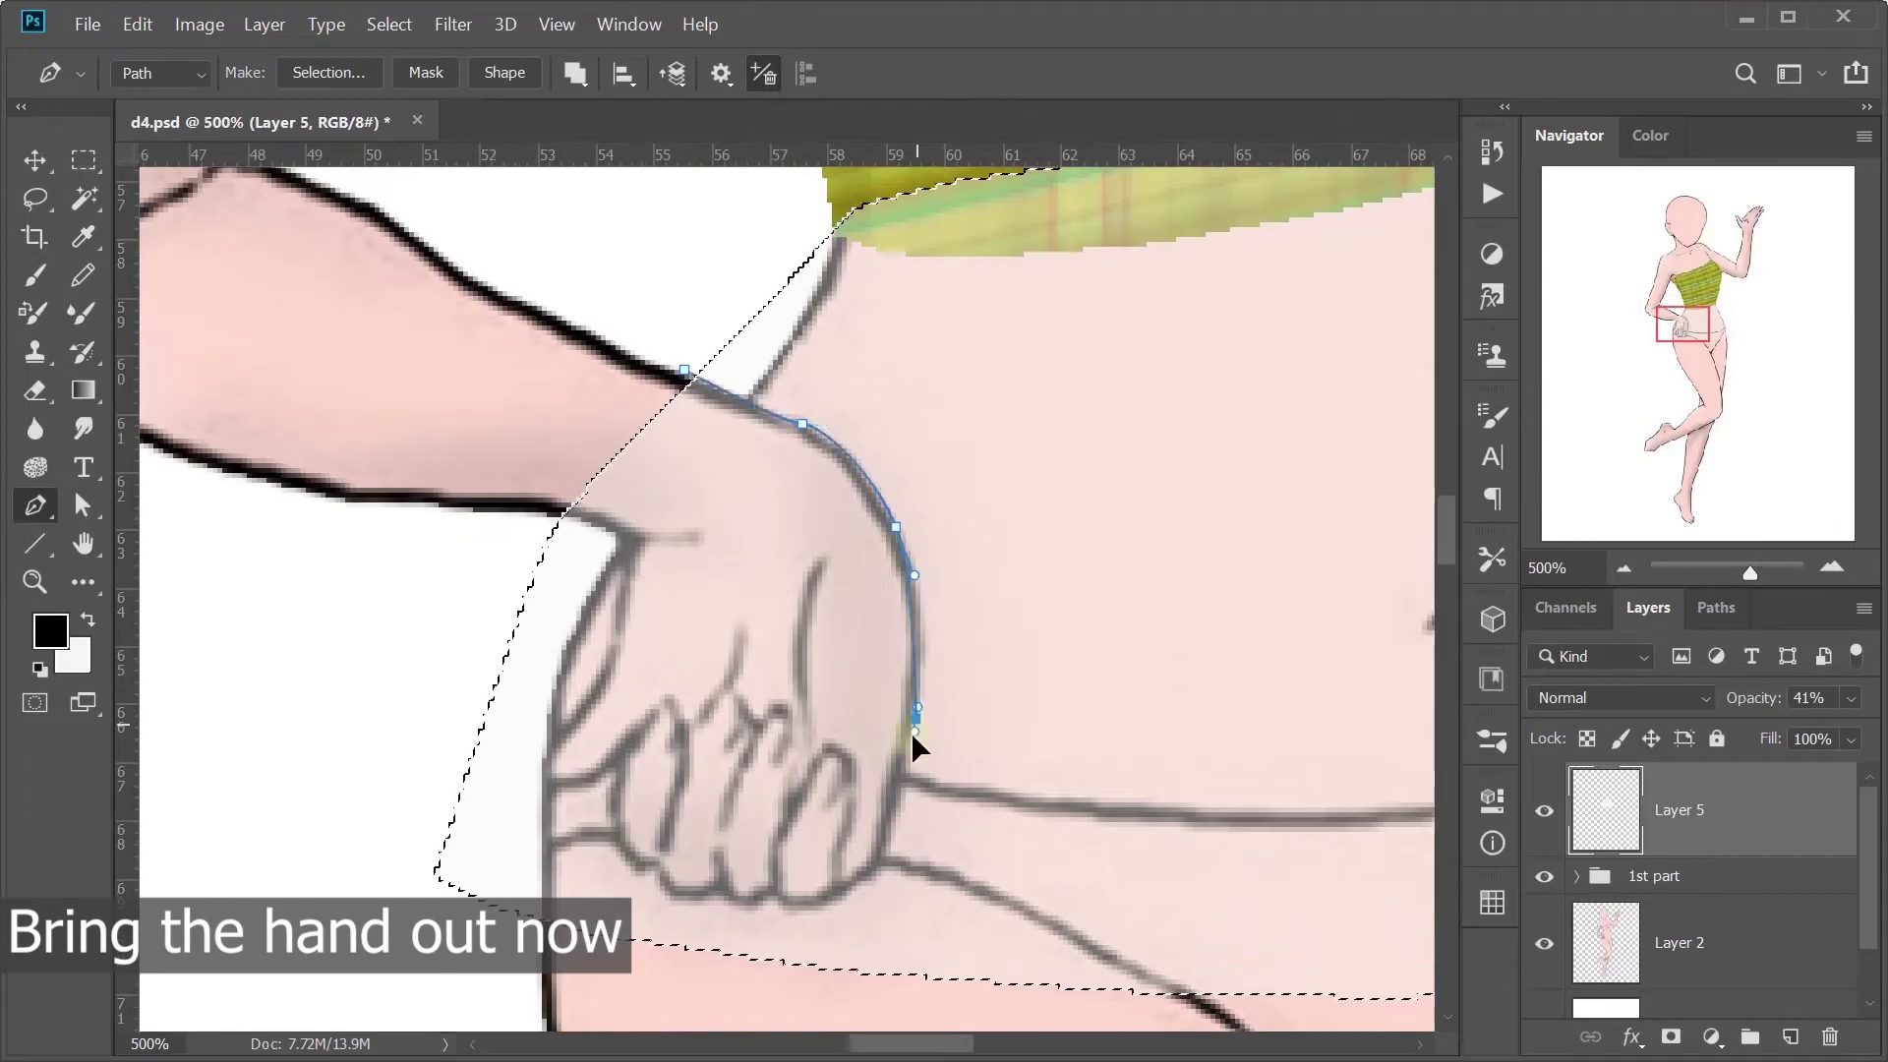
{"action": "left_click", "coordinate": [653, 866]}
{"action": "left_click_drag", "start_coordinate": [609, 772], "coordinate": [626, 652]}
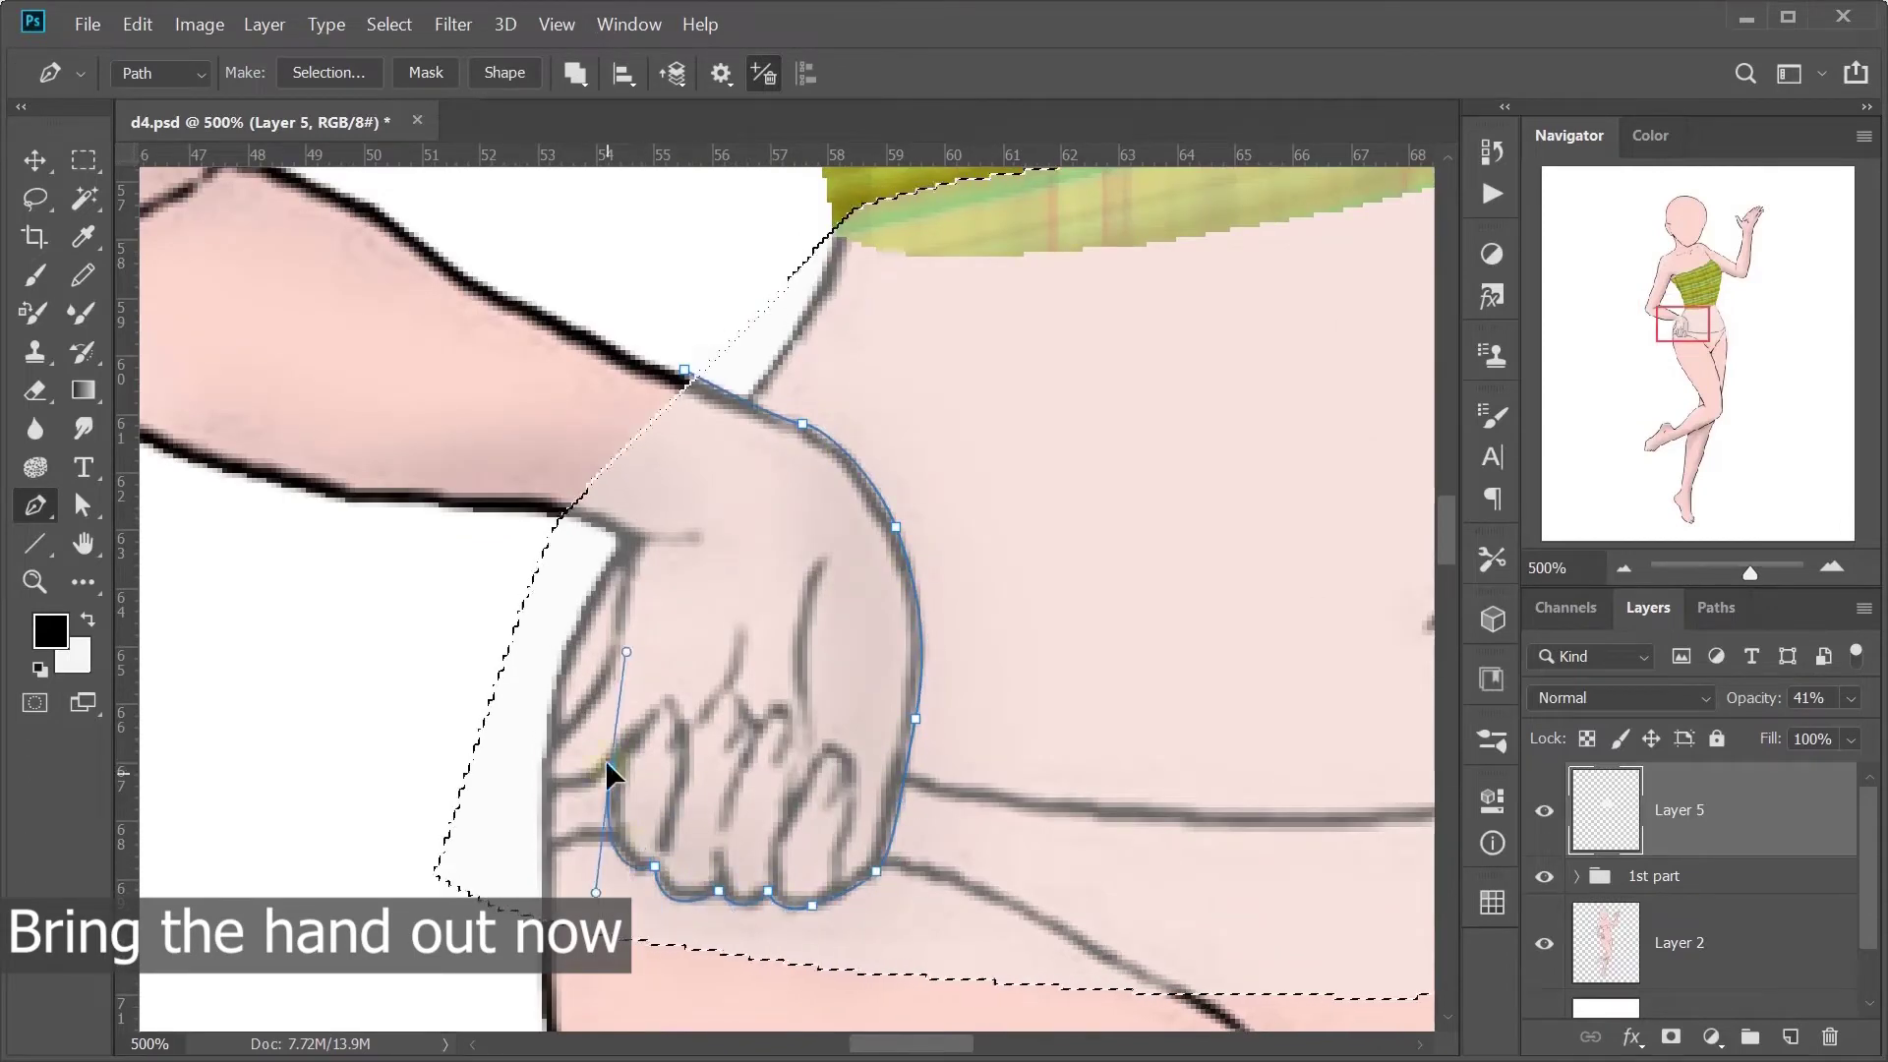
{"action": "right_click", "coordinate": [631, 339]}
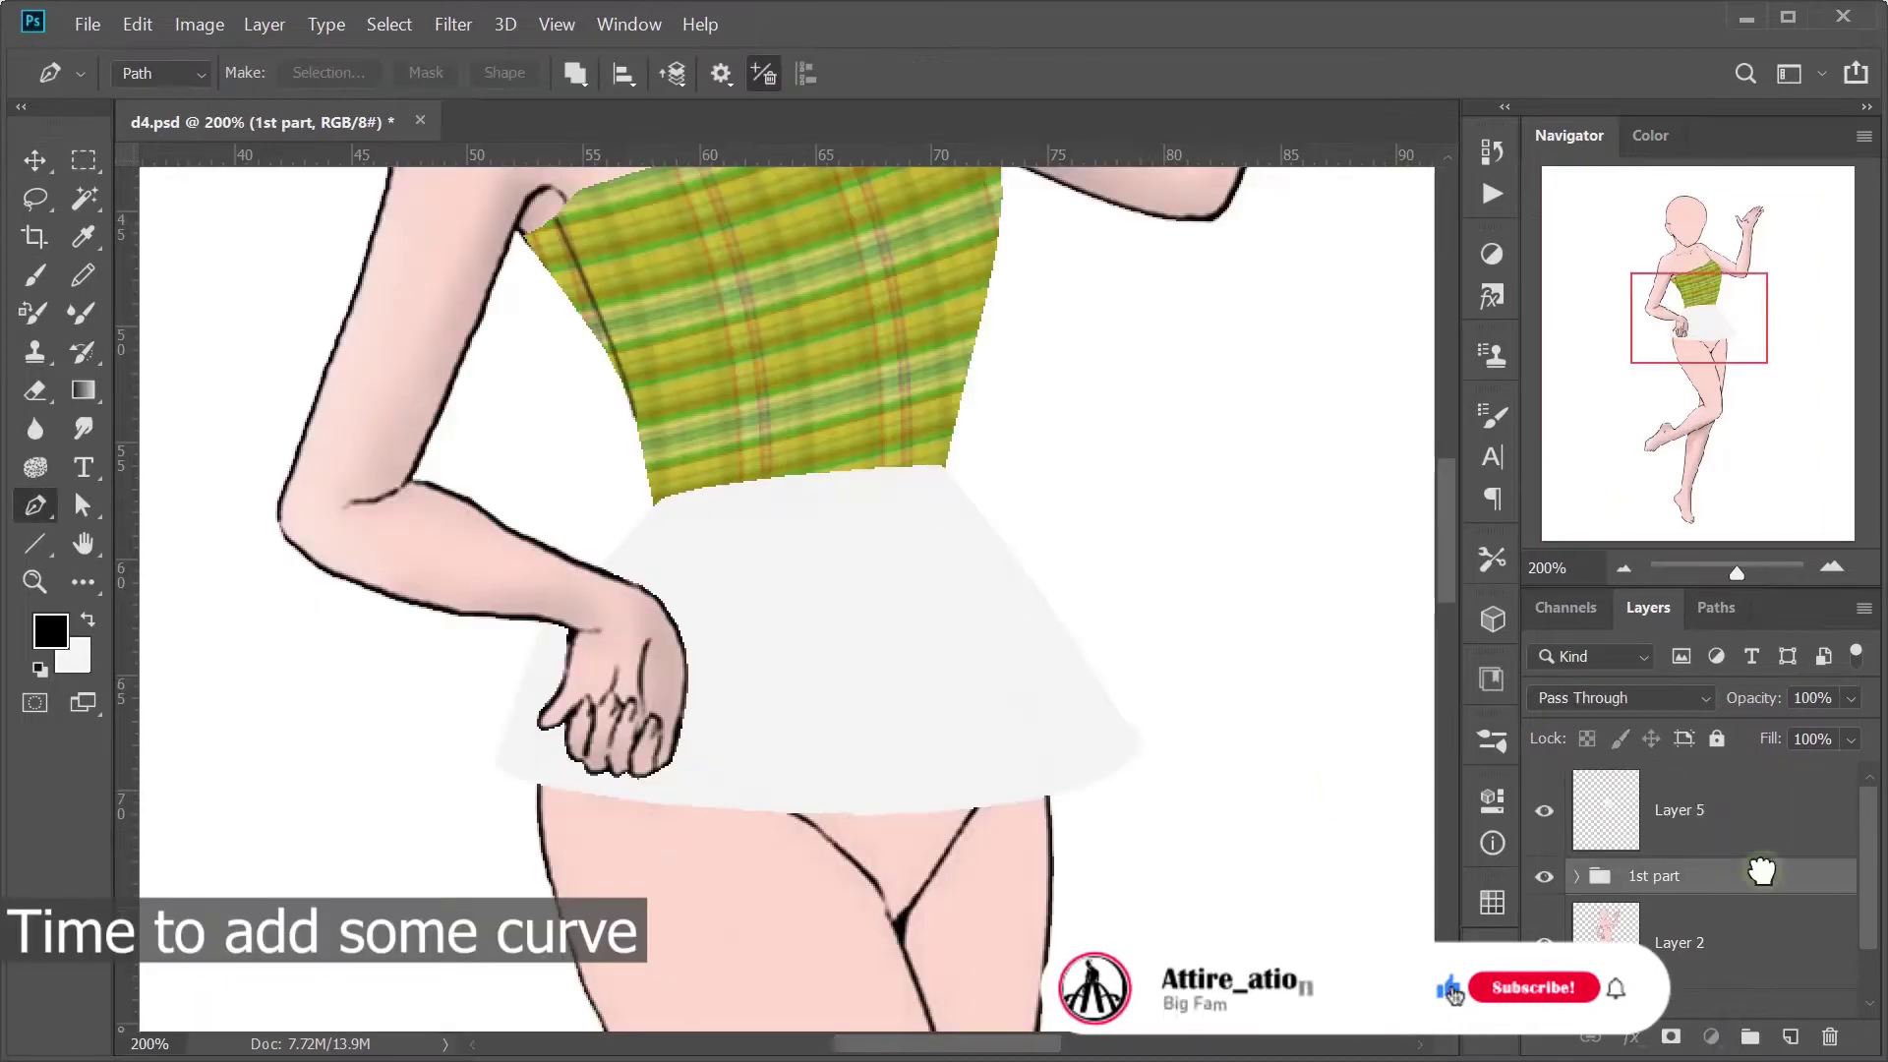
Step: Move the 1st part group above Layer 5 and select along a wavy hem path
{"action": "left_click_drag", "start_coordinate": [1727, 872], "coordinate": [1727, 791]}
{"action": "left_click", "coordinate": [612, 790]}
{"action": "left_click", "coordinate": [704, 834]}
{"action": "left_click", "coordinate": [833, 804]}
{"action": "left_click", "coordinate": [983, 827]}
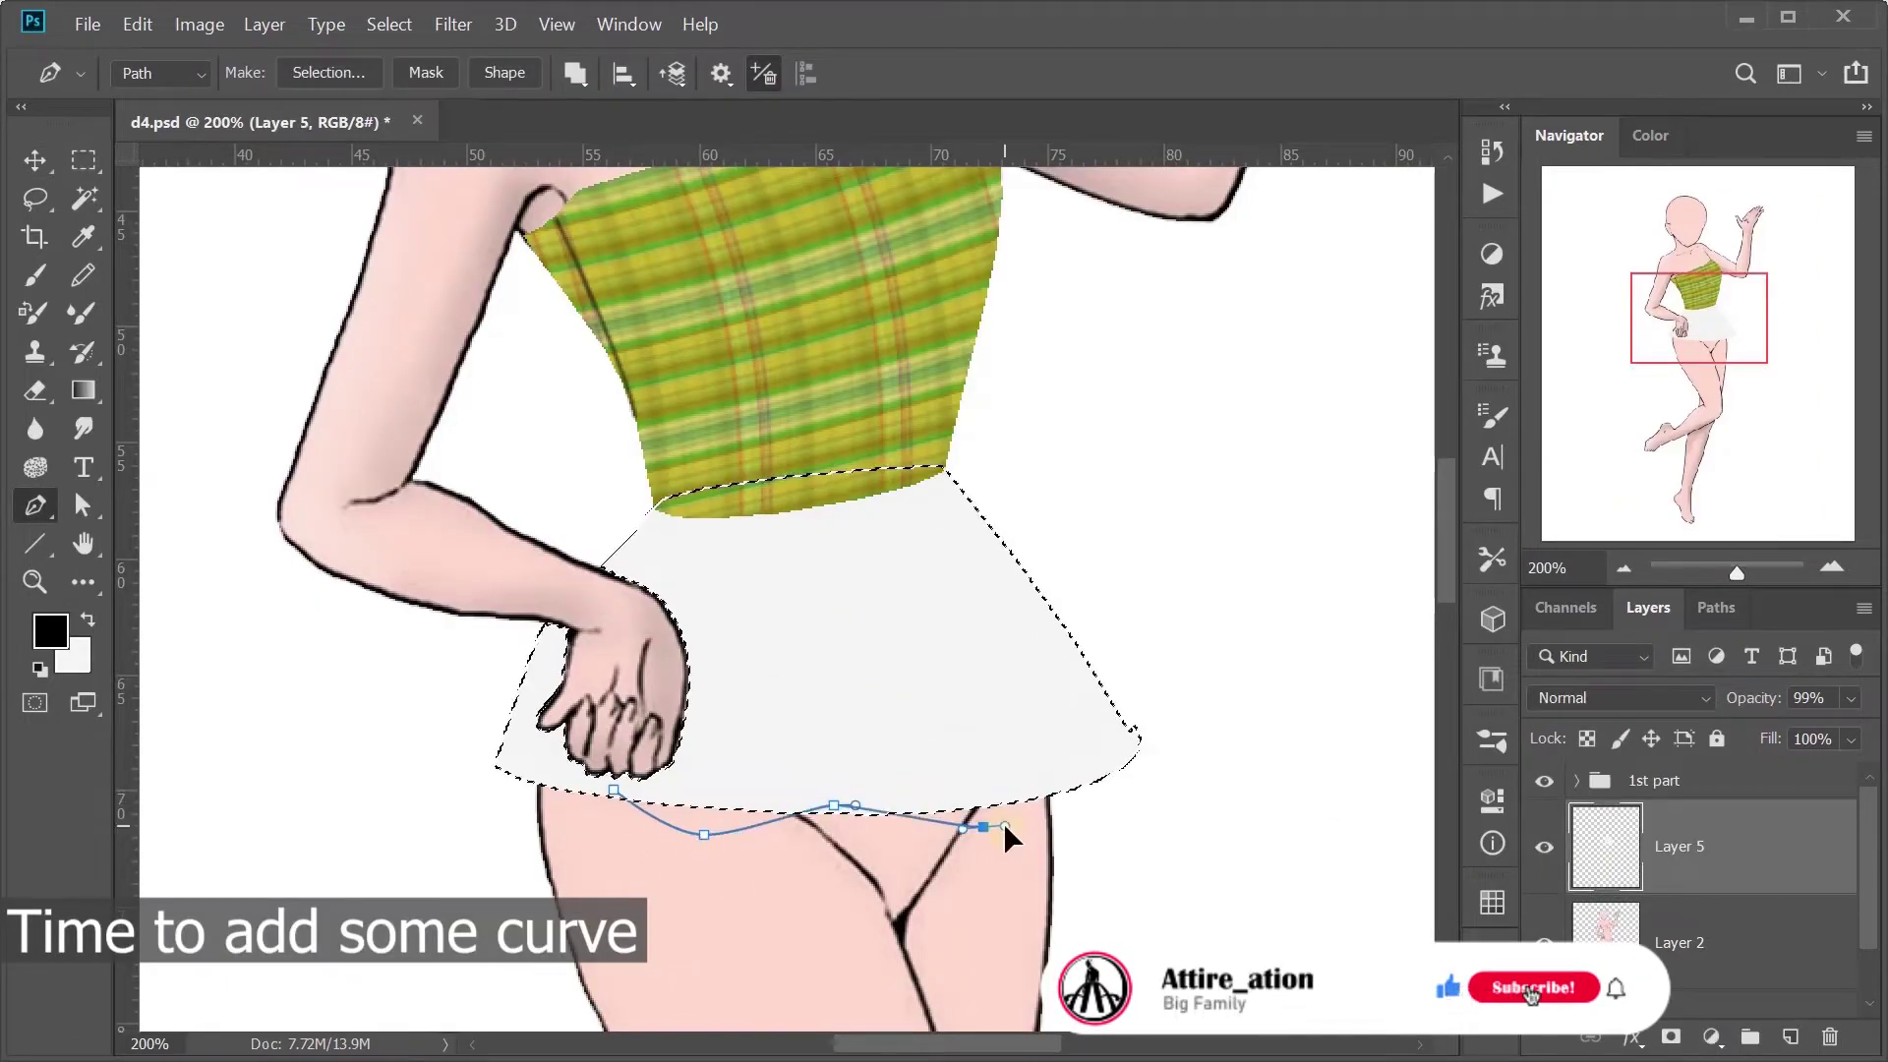
{"action": "left_click", "coordinate": [1140, 727]}
{"action": "left_click", "coordinate": [1050, 762]}
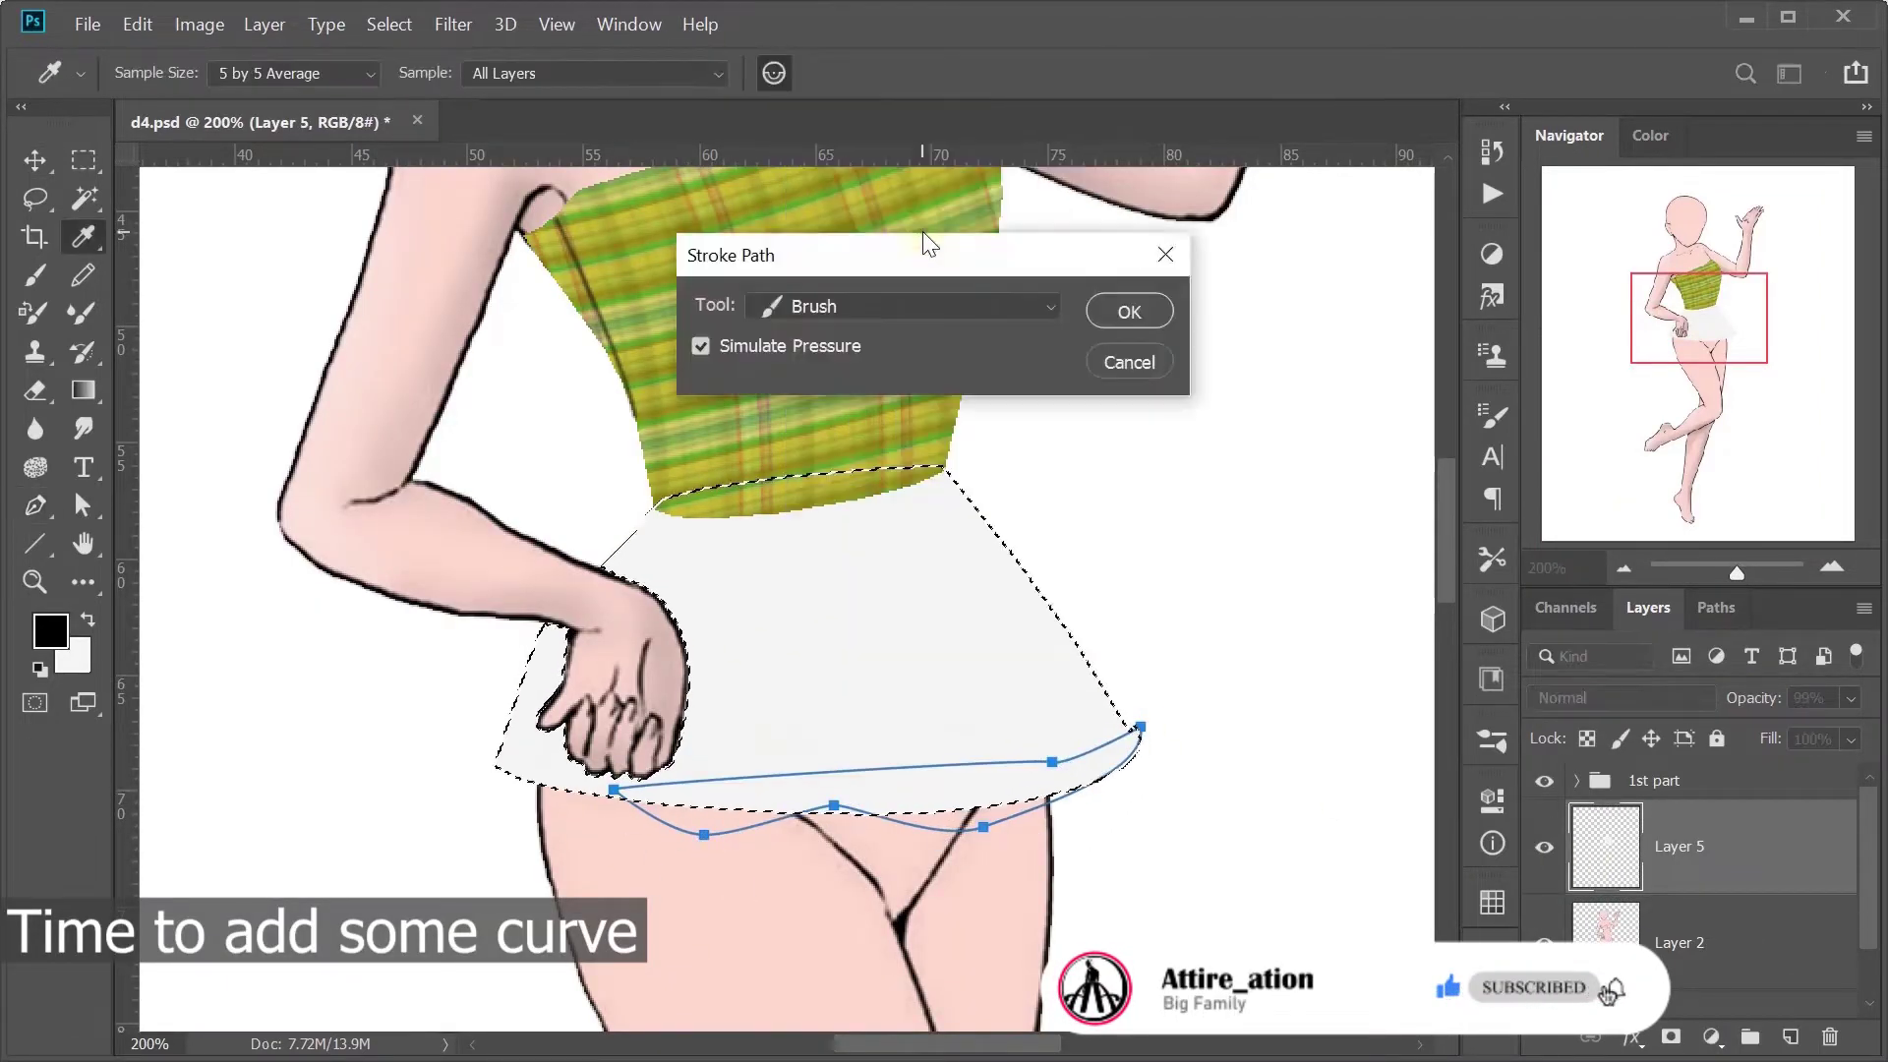
{"action": "right_click", "coordinate": [967, 339]}
{"action": "left_click", "coordinate": [1044, 462]}
{"action": "key", "text": "Return"}
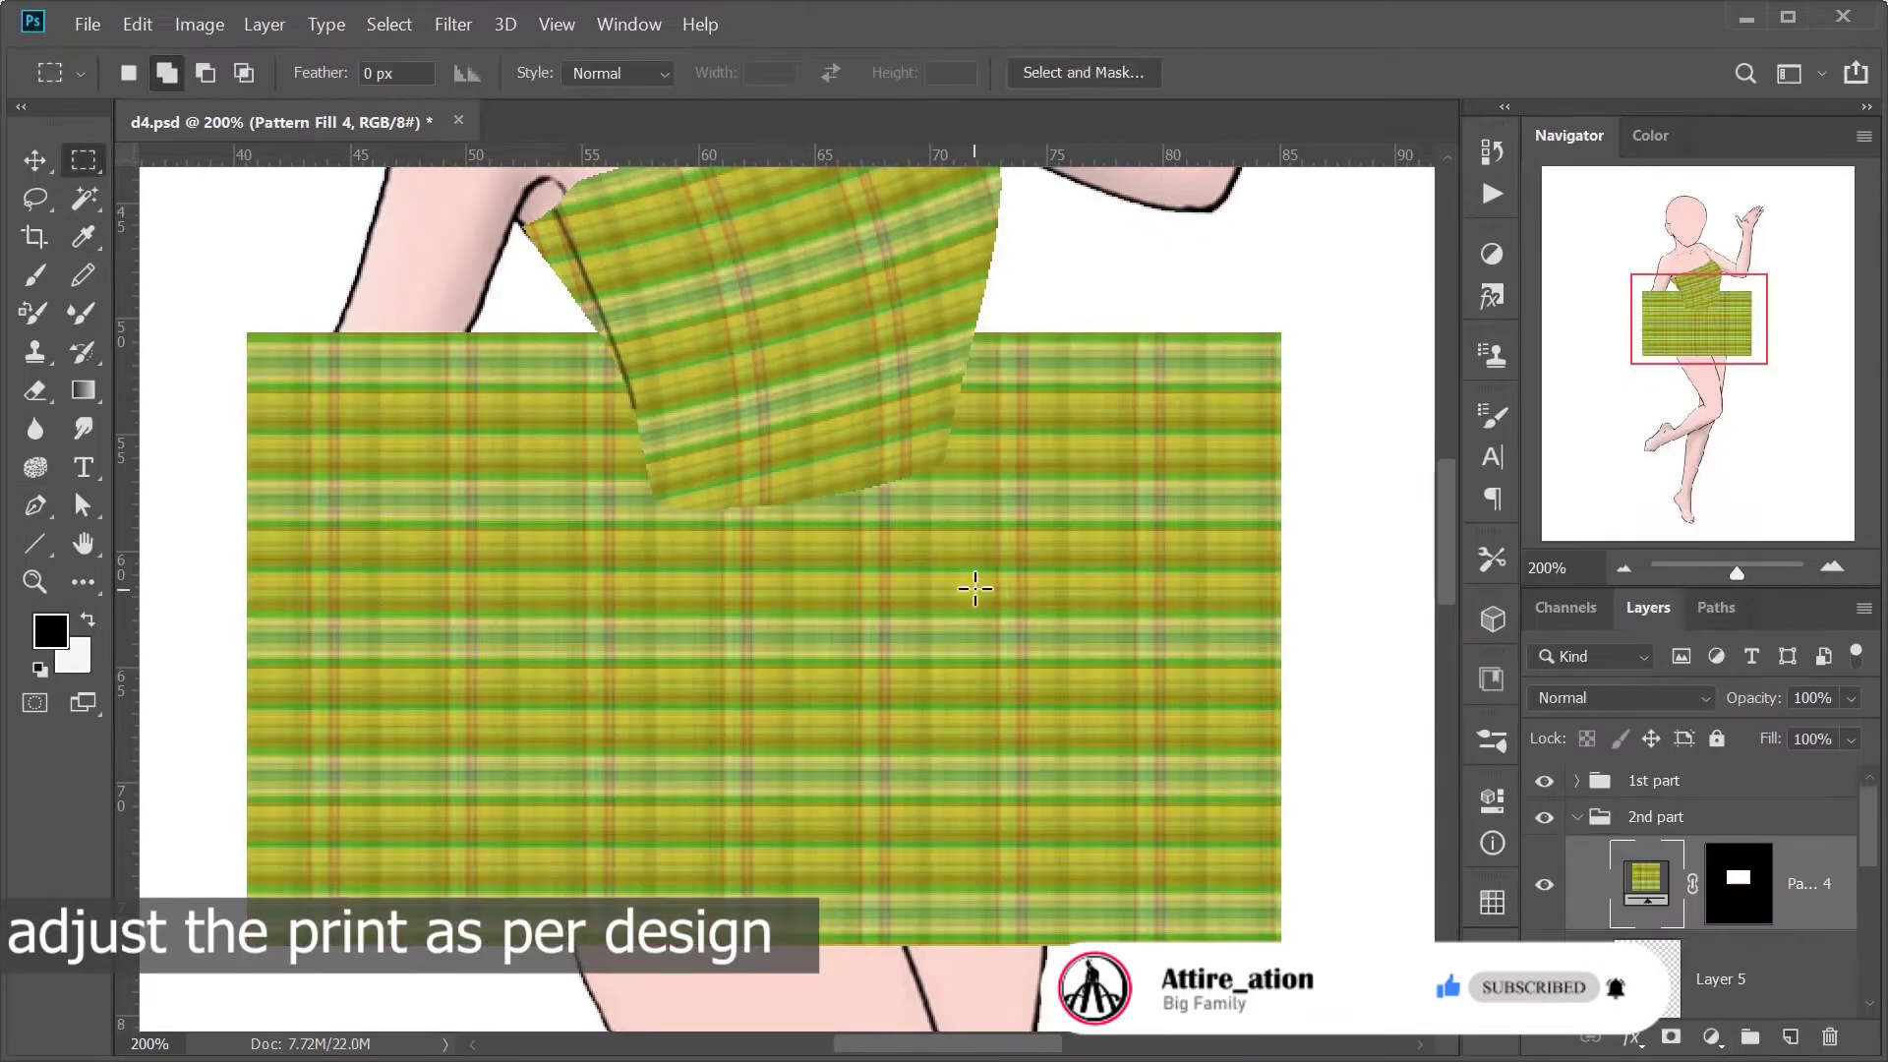
Step: Arc-warp the second-tier plaid fill and increase its bend to follow the flare
{"action": "key", "text": "ctrl+t"}
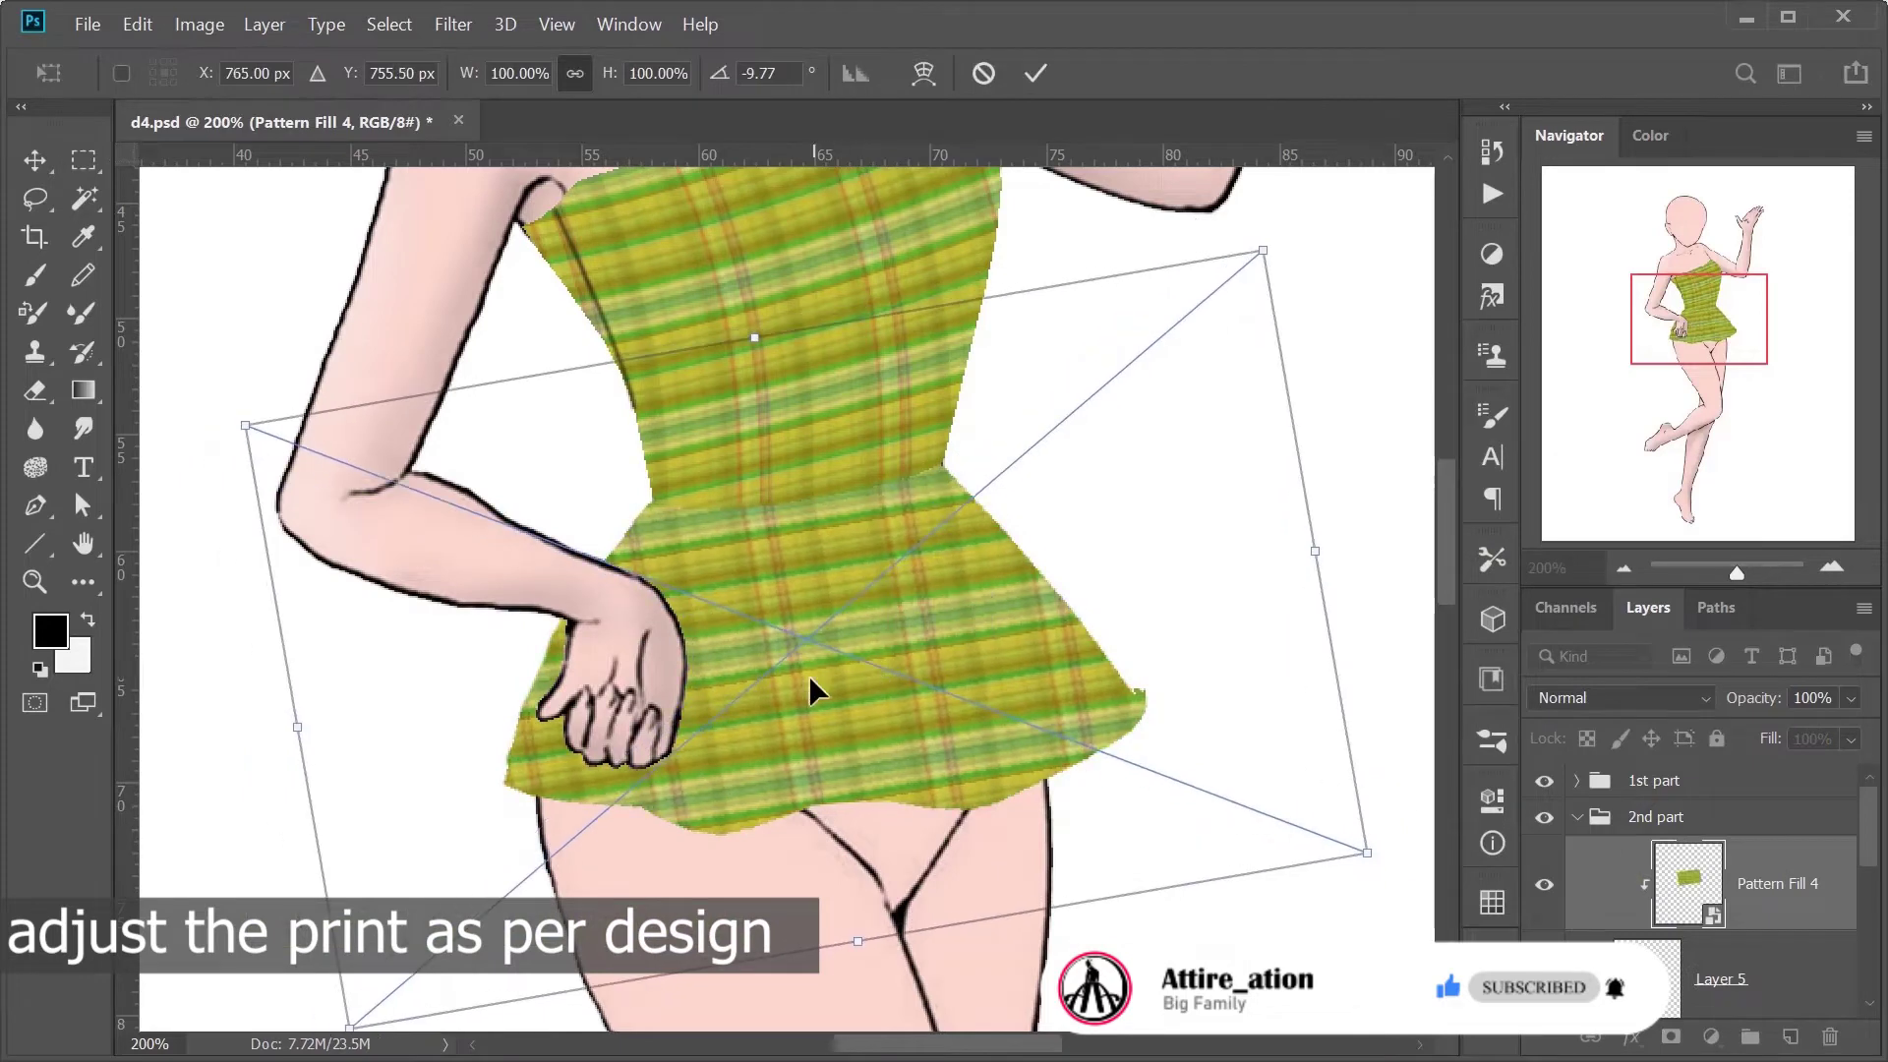
{"action": "left_click", "coordinate": [316, 63]}
{"action": "left_click", "coordinate": [350, 190]}
{"action": "key", "text": "ctrl+minus"}
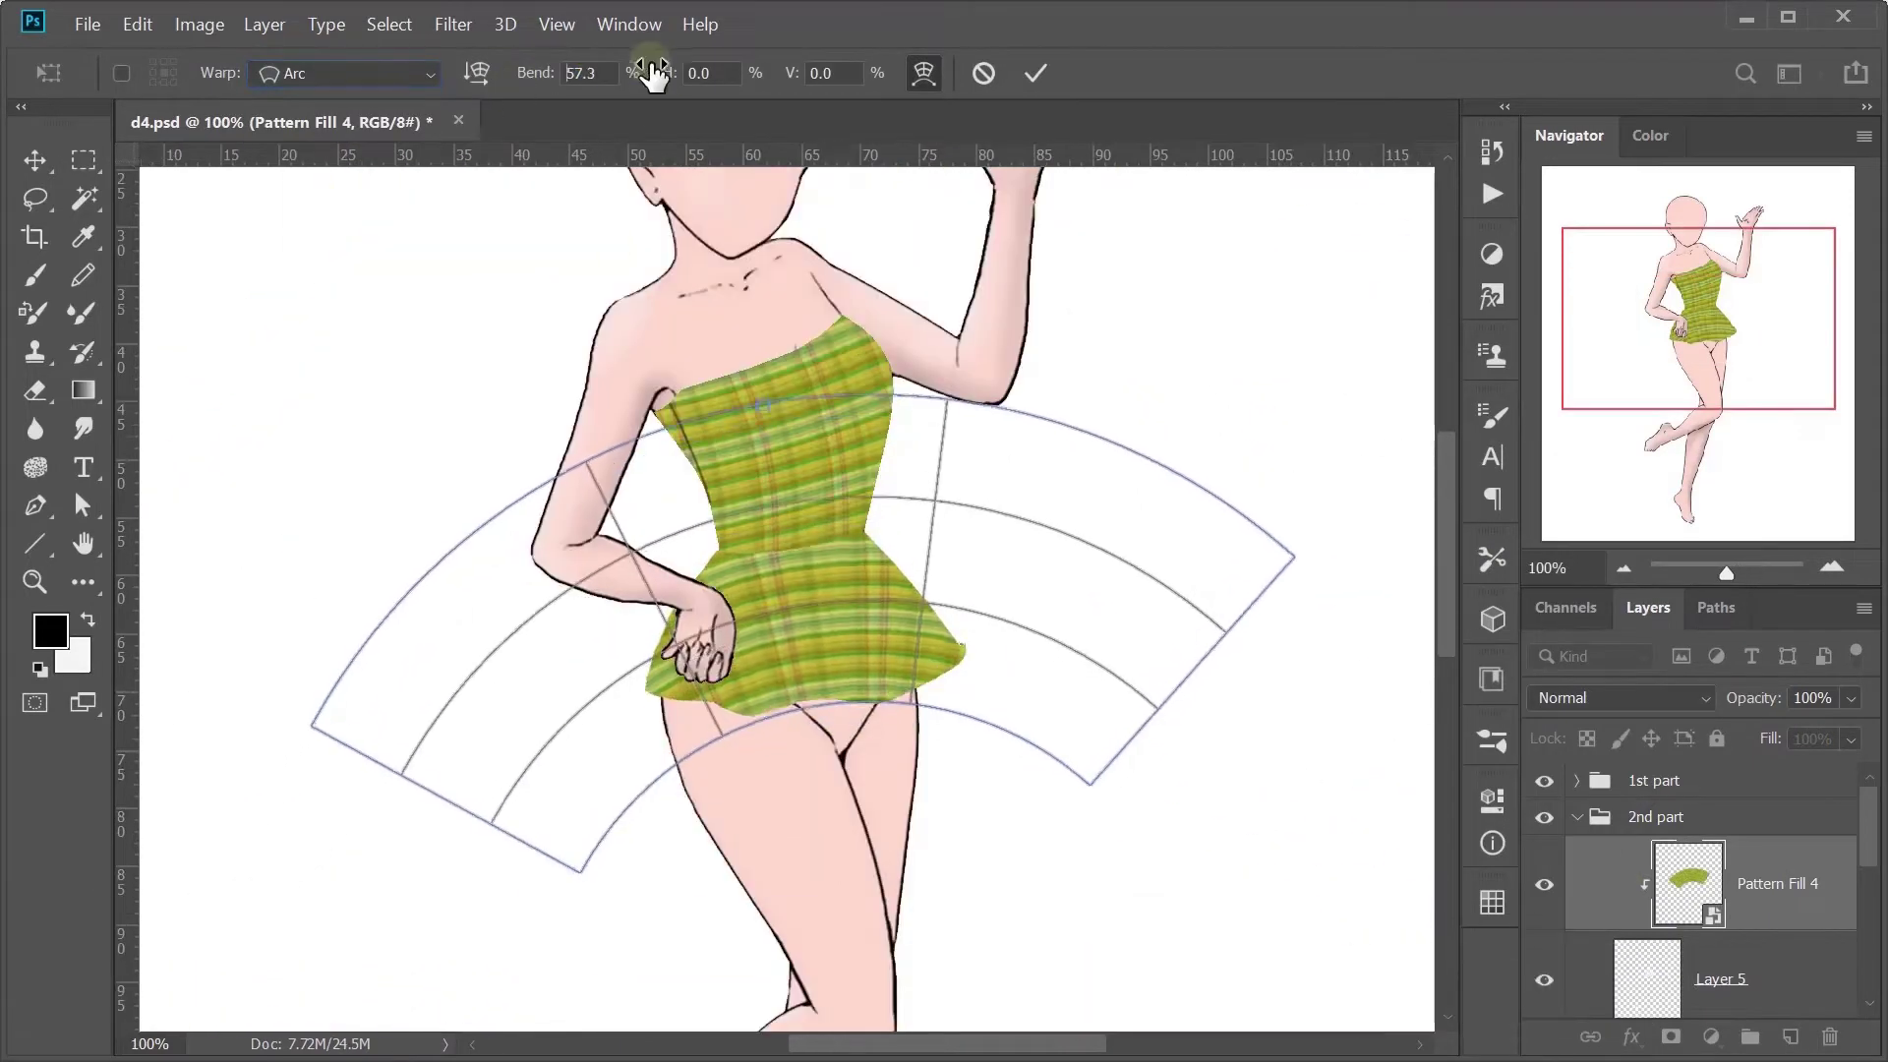
{"action": "mouse_move", "coordinate": [713, 615]}
{"action": "left_mouse_down"}
{"action": "mouse_move", "coordinate": [723, 656]}
{"action": "mouse_move", "coordinate": [822, 654]}
{"action": "left_mouse_up"}
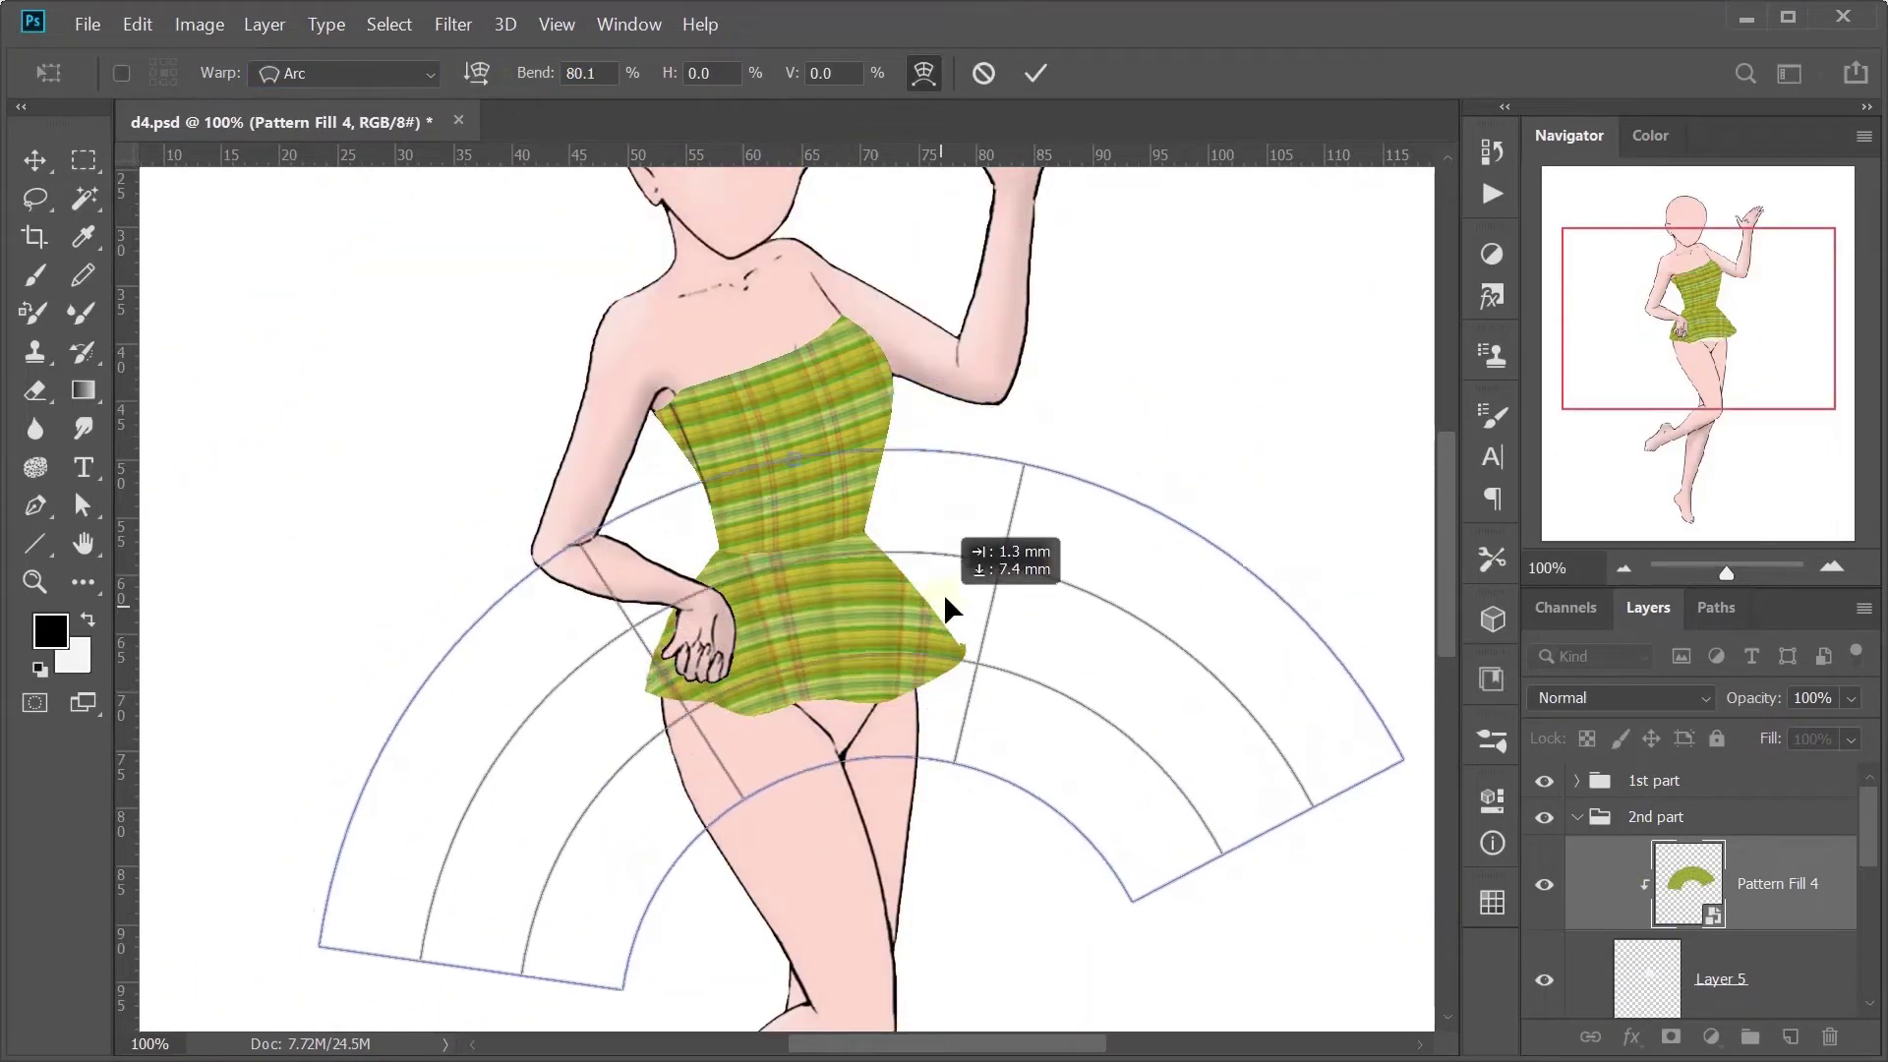
{"action": "scroll", "coordinate": [802, 635], "scroll_direction": "down", "scroll_amount": 3}
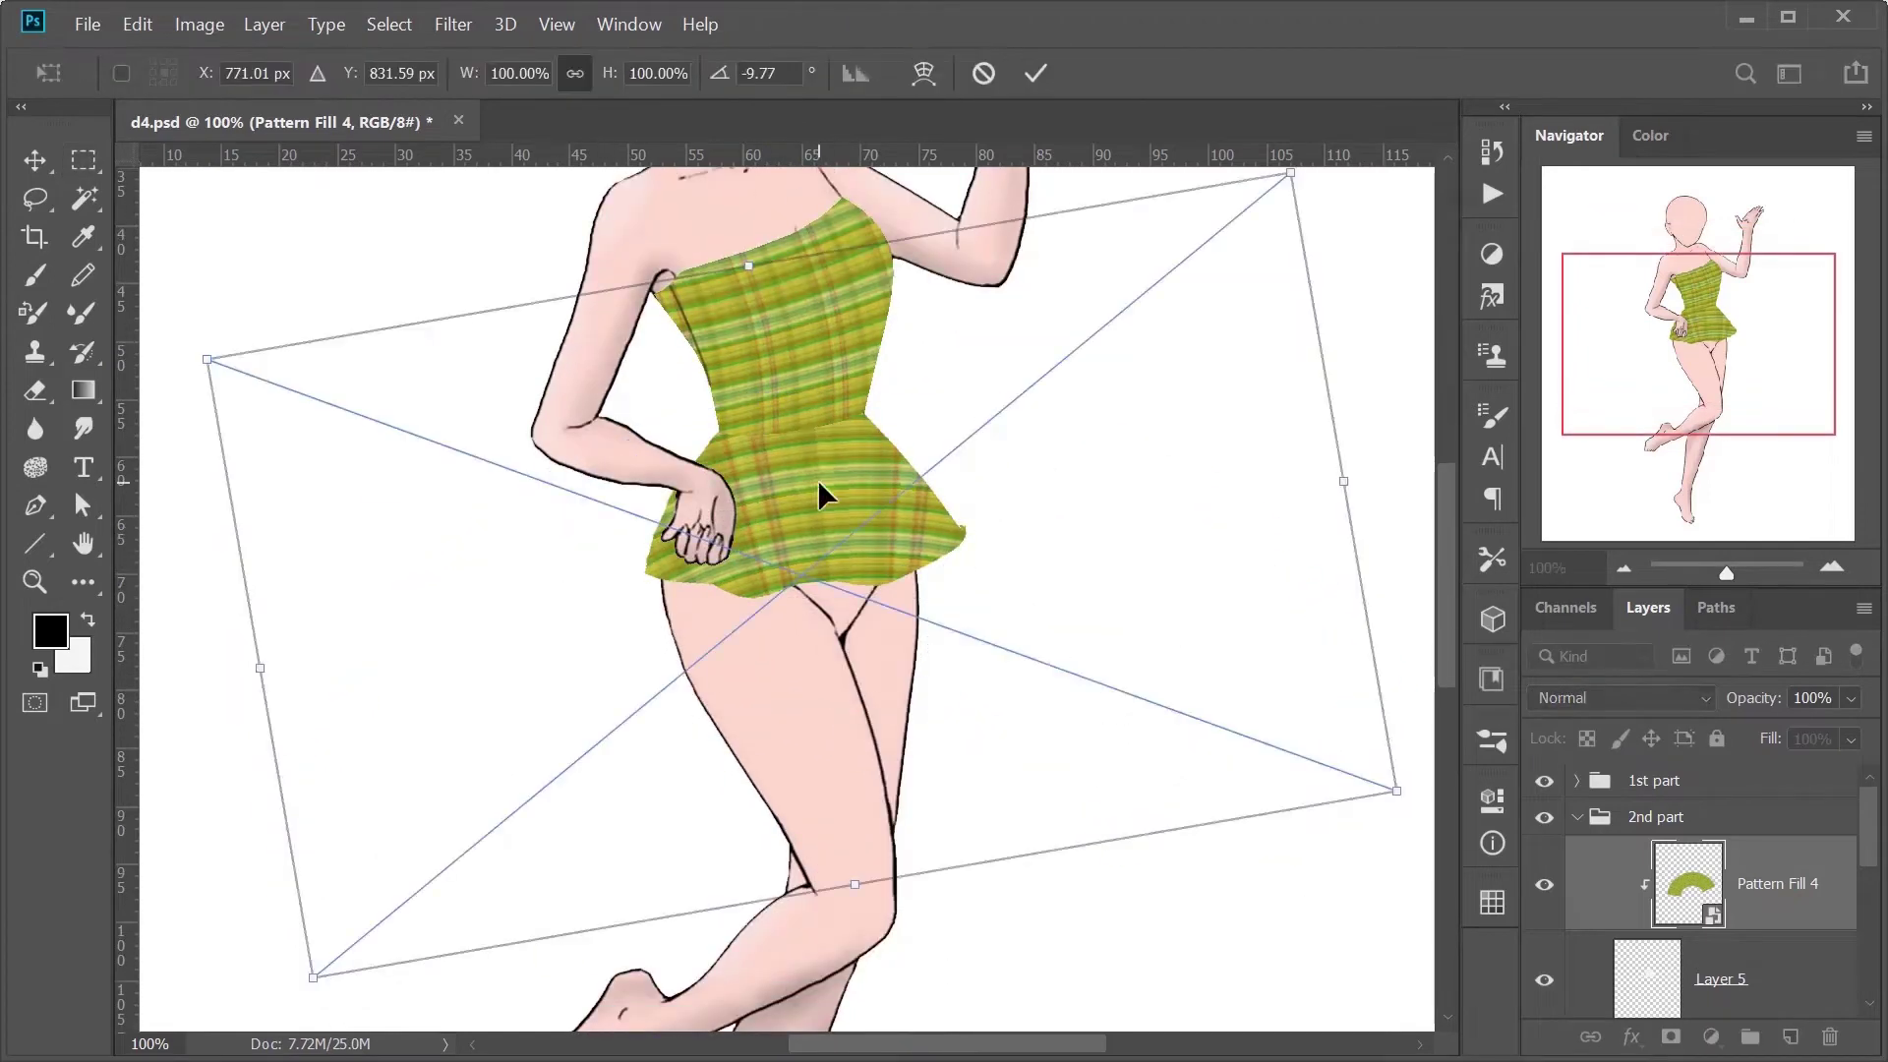
{"action": "left_click_drag", "start_coordinate": [1396, 788], "coordinate": [1129, 924]}
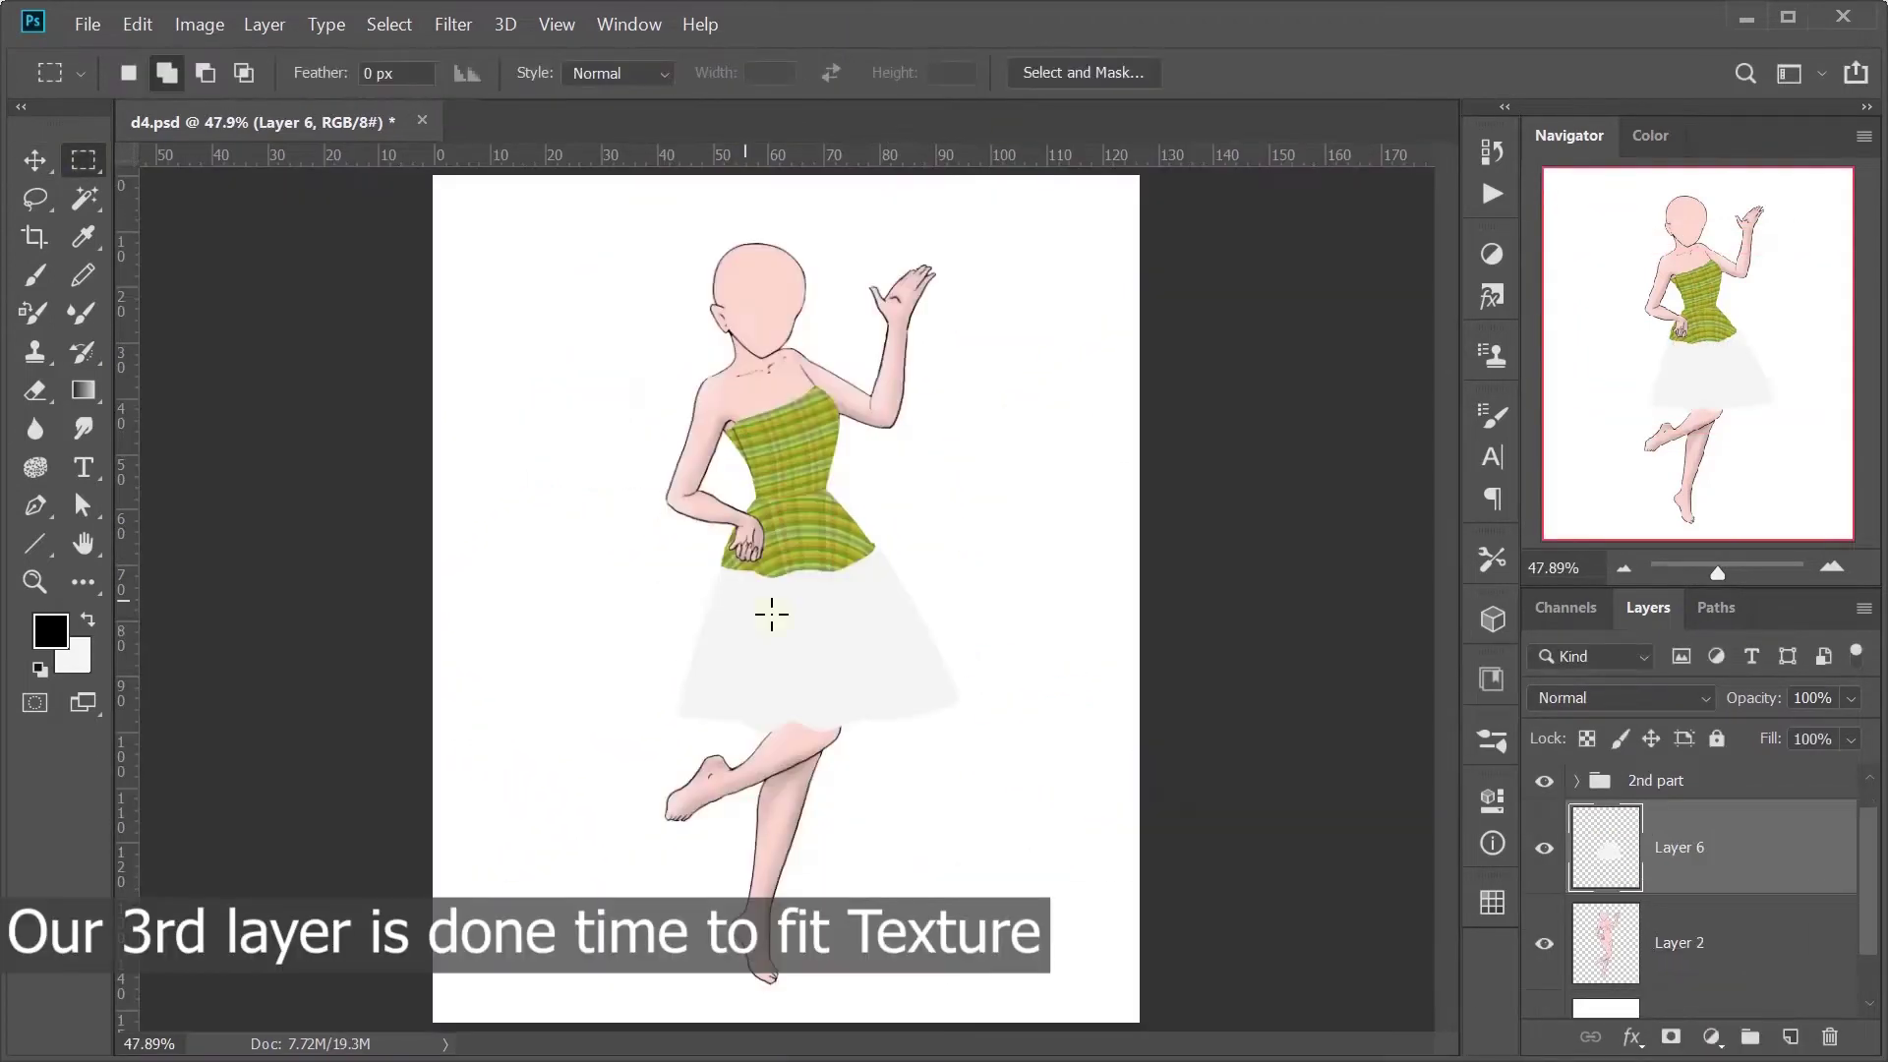
Step: Warp Pattern Fill 5 into a deepened arch over the full skirt and commit
{"action": "key", "text": "ctrl+t"}
{"action": "right_click", "coordinate": [873, 599]}
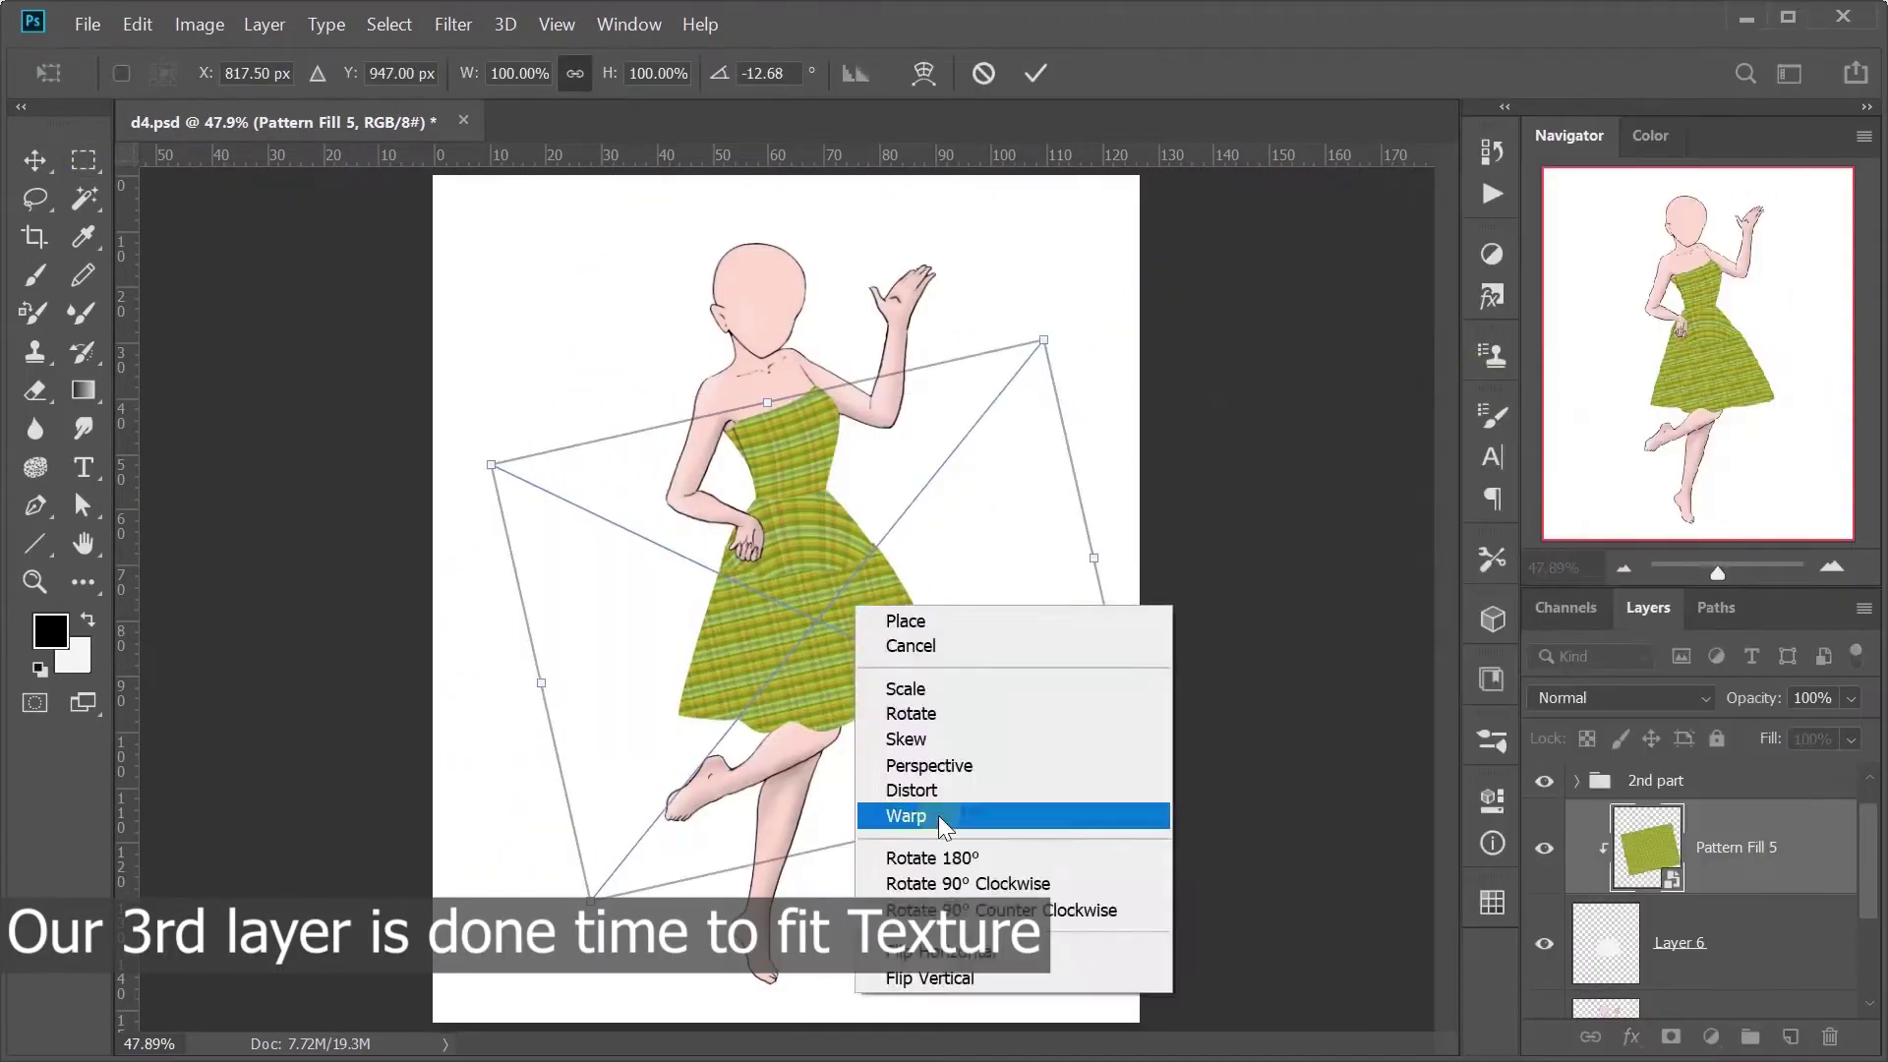
{"action": "left_click", "coordinate": [938, 816]}
{"action": "mouse_move", "coordinate": [961, 675]}
{"action": "left_mouse_down"}
{"action": "mouse_move", "coordinate": [871, 629]}
{"action": "mouse_move", "coordinate": [885, 793]}
{"action": "left_mouse_up"}
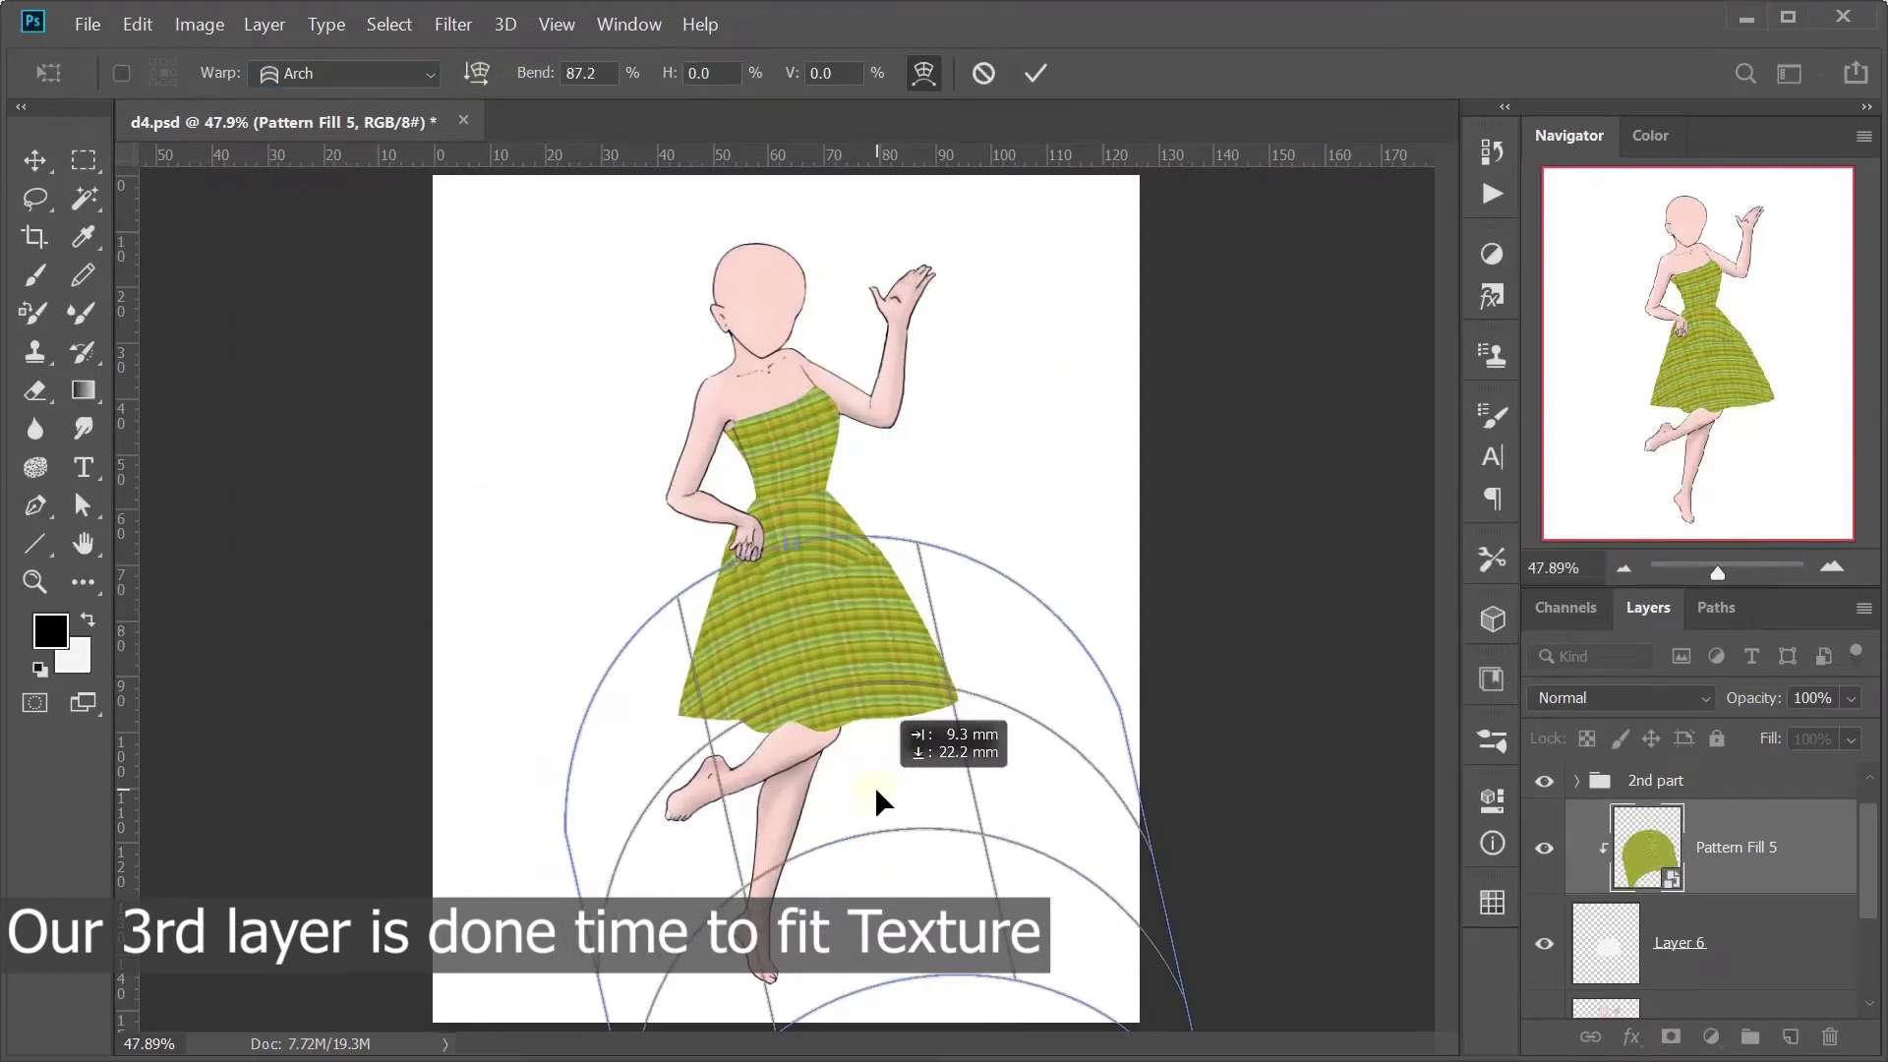
{"action": "key", "text": "ctrl+minus"}
{"action": "key", "text": "ctrl+plus"}
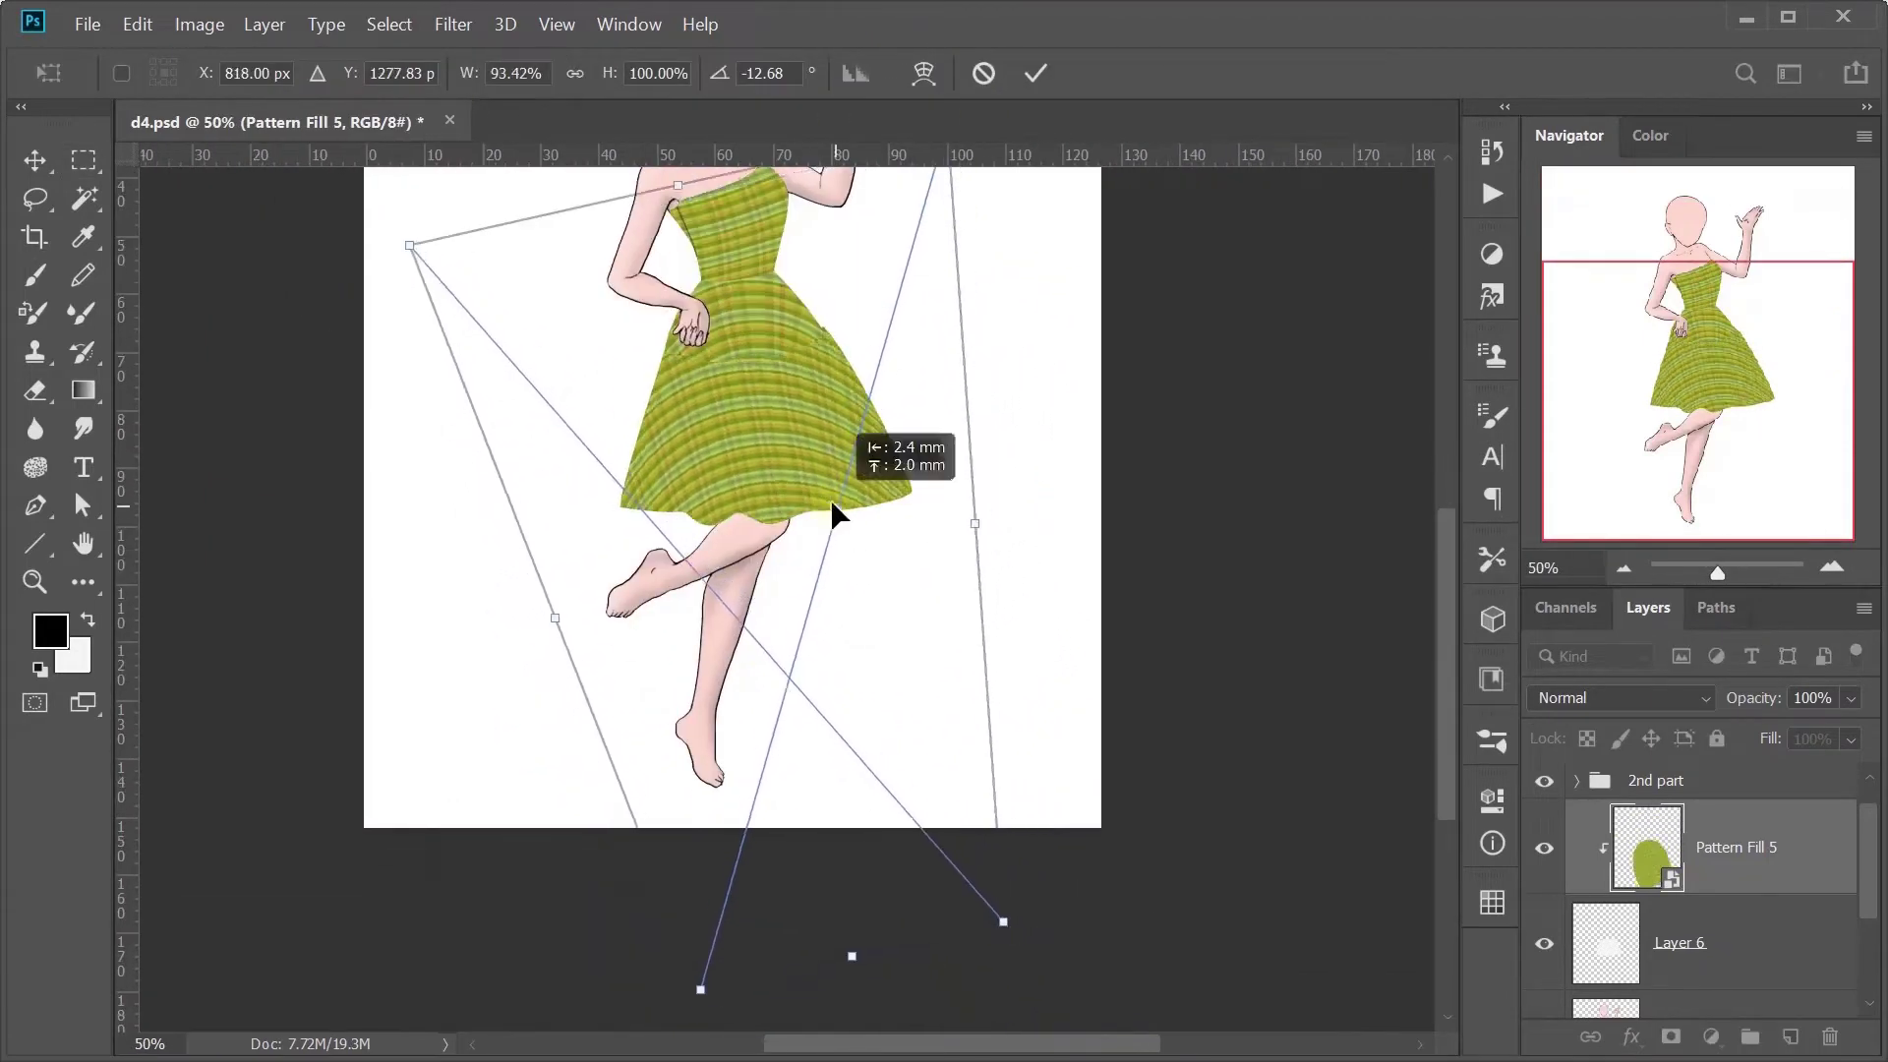
{"action": "right_click", "coordinate": [842, 506]}
{"action": "left_click", "coordinate": [885, 632]}
{"action": "mouse_move", "coordinate": [885, 632]}
{"action": "left_mouse_down"}
{"action": "mouse_move", "coordinate": [845, 413]}
{"action": "mouse_move", "coordinate": [770, 433]}
{"action": "left_mouse_up"}
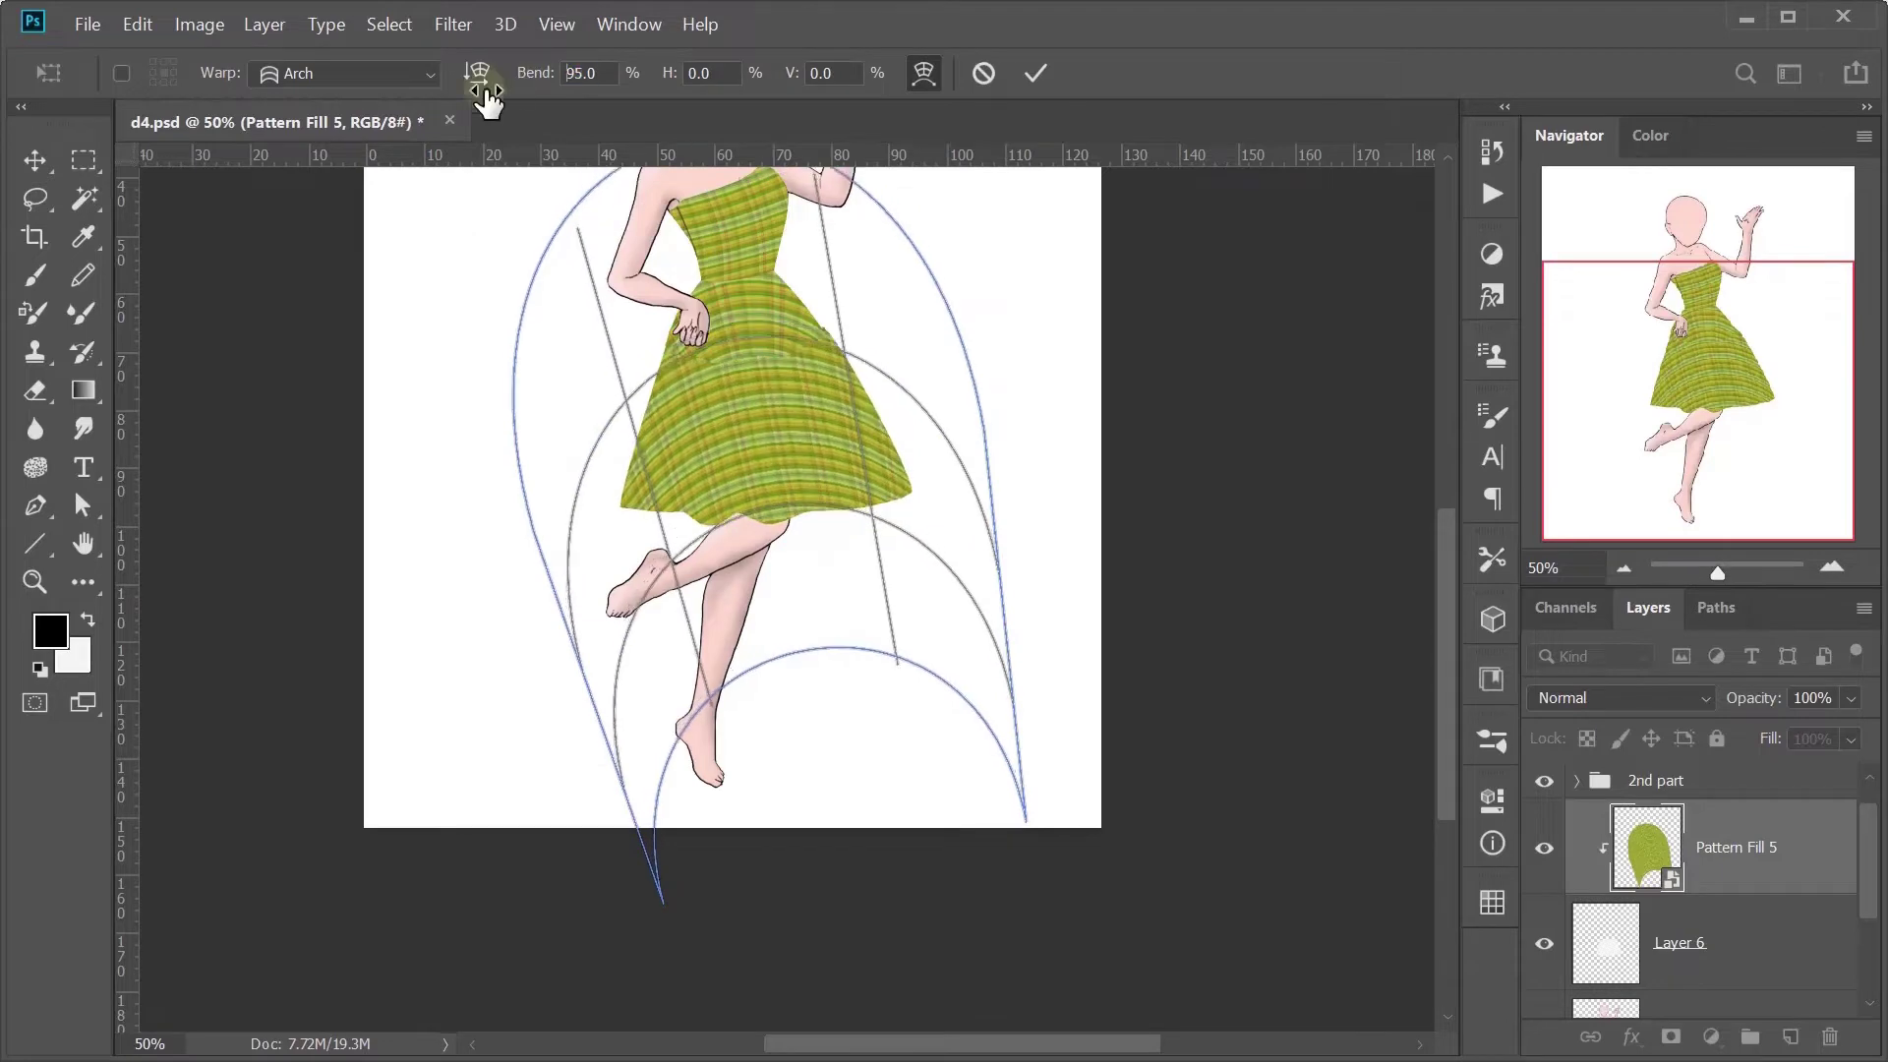
{"action": "key", "text": "Return"}
{"action": "key", "text": "m"}
Step: Rotate the skirt plaid so its stripes tilt with the flare, then apply
{"action": "key", "text": "ctrl+plus"}
{"action": "key", "text": "ctrl+plus"}
{"action": "key", "text": "ctrl+t"}
{"action": "key", "text": "ctrl+minus"}
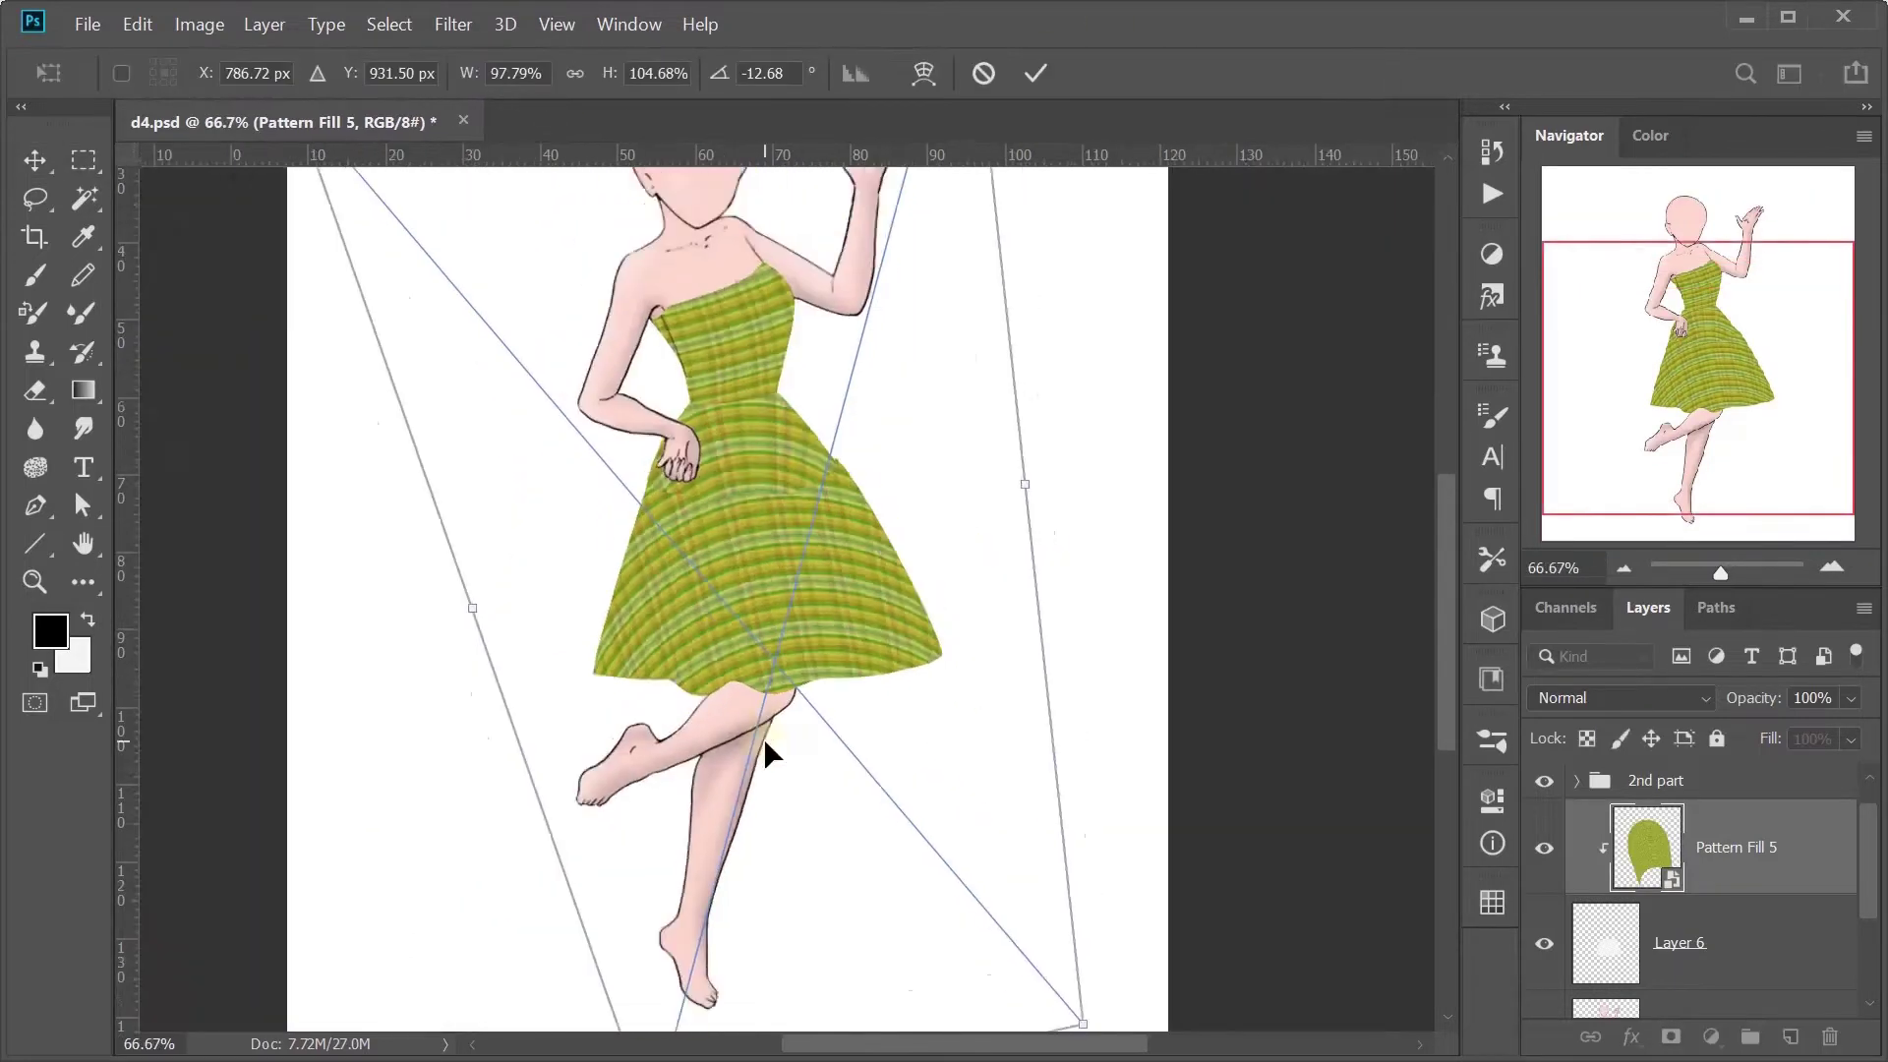
{"action": "key", "text": "ctrl+minus"}
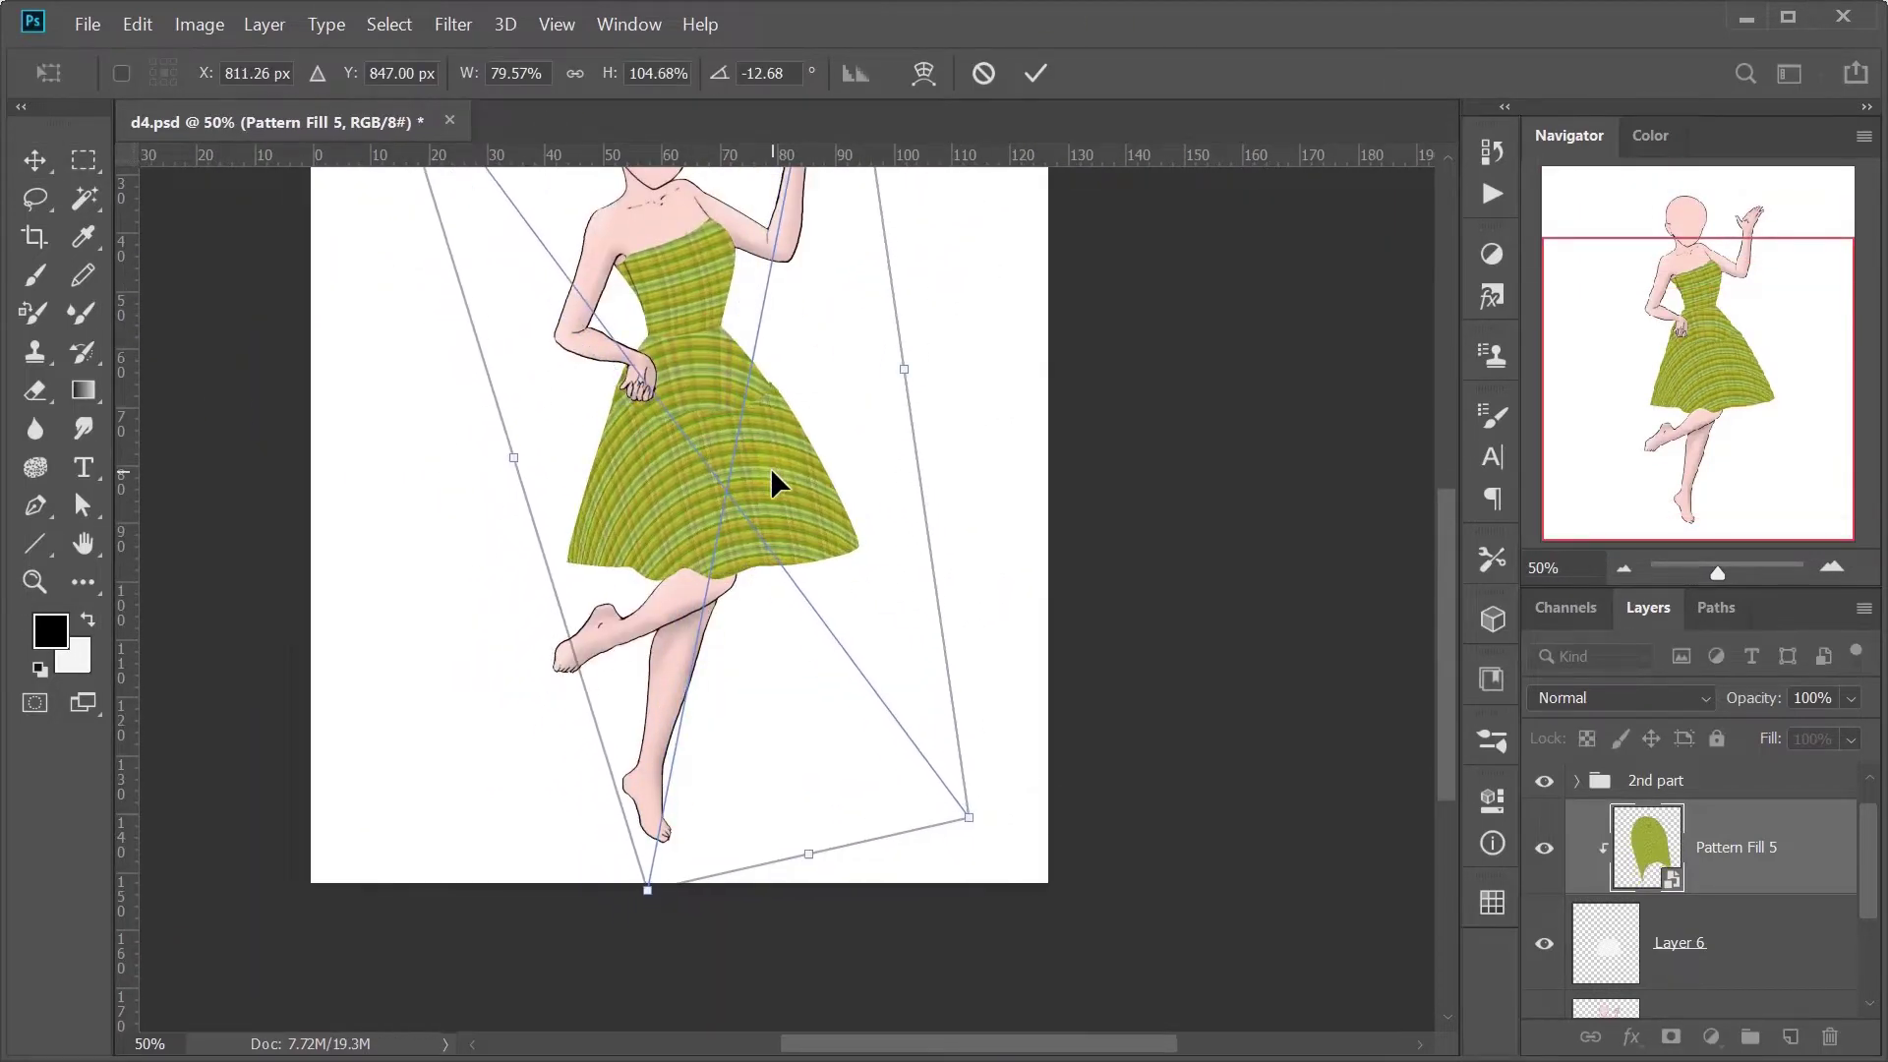
{"action": "left_click_drag", "start_coordinate": [770, 468], "coordinate": [875, 653]}
{"action": "left_click_drag", "start_coordinate": [1091, 578], "coordinate": [1081, 629]}
{"action": "double_click", "coordinate": [927, 505]}
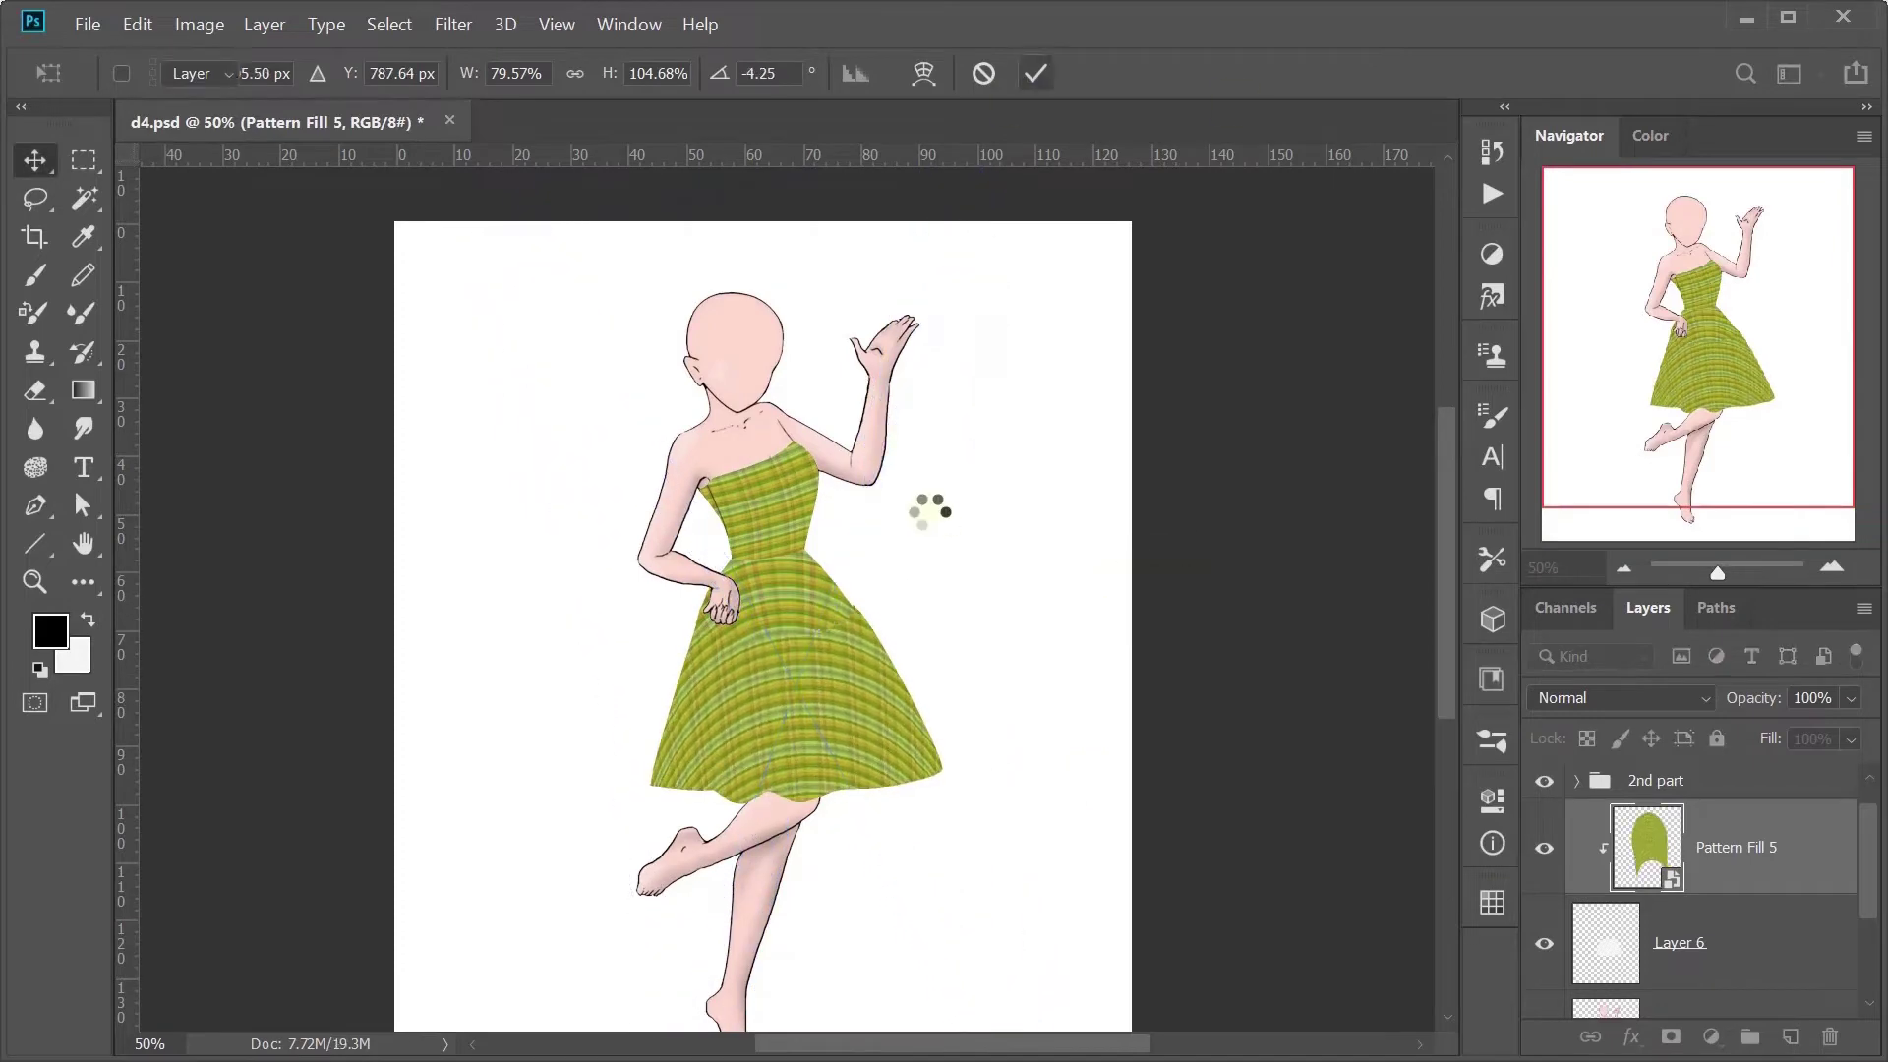
{"action": "key", "text": "h"}
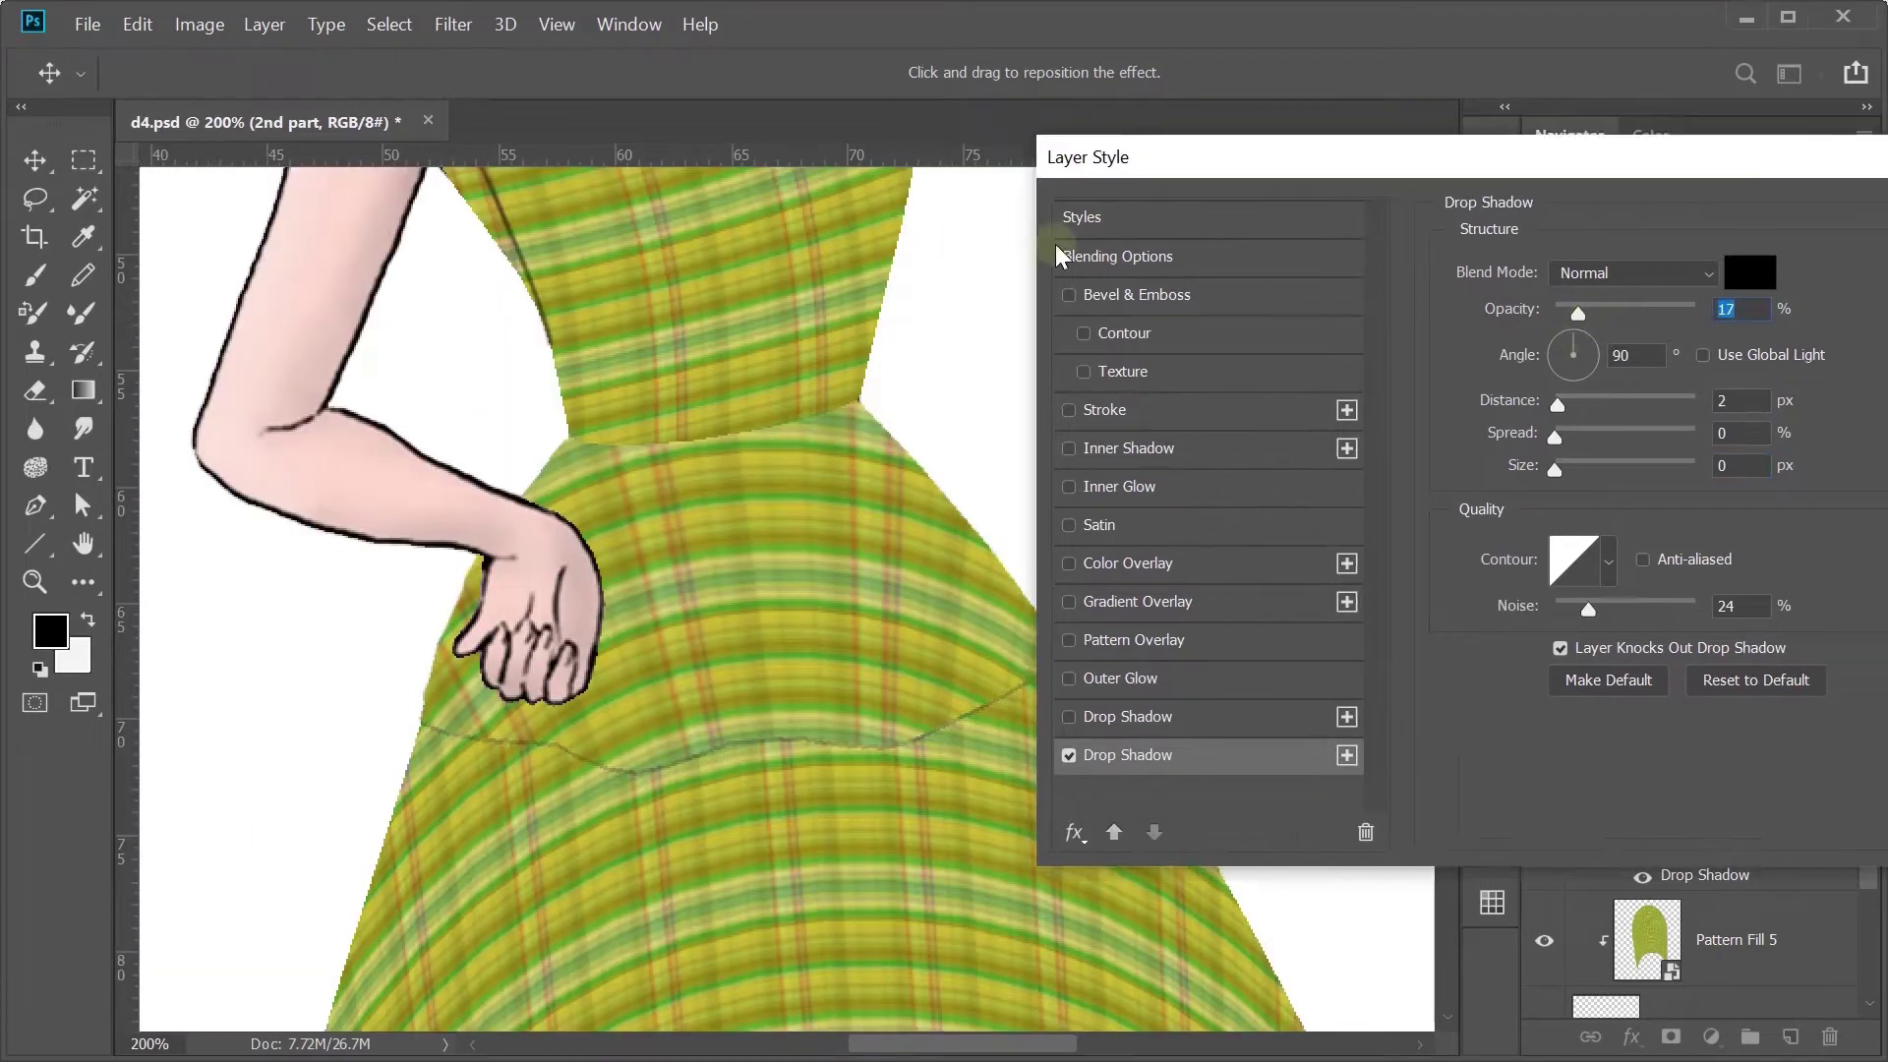
Step: Confirm the 17% opacity, 2 px, 24% noise drop shadow on 2nd part; open 1st part's effects
{"action": "key", "text": "Return"}
{"action": "left_click", "coordinate": [1673, 765]}
{"action": "double_click", "coordinate": [1673, 765]}
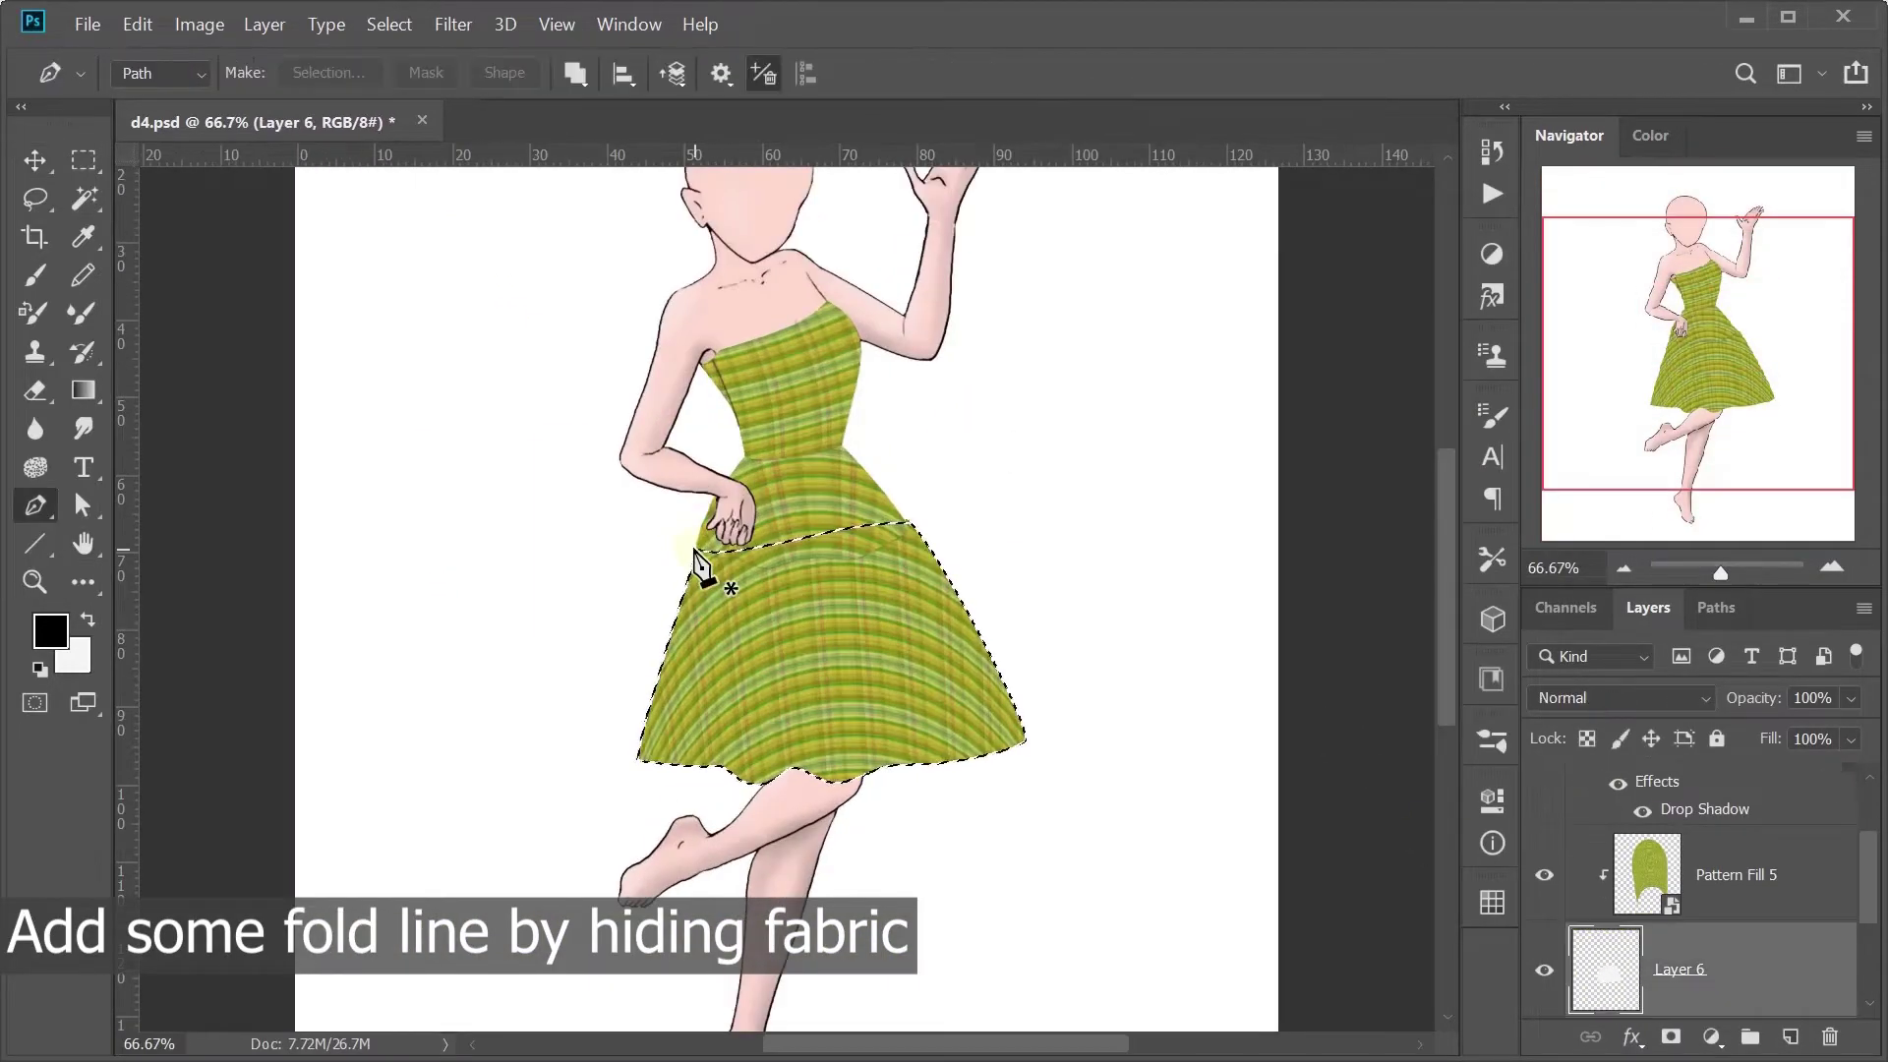
Step: Draw a fold path on the skirt's left side and mask Layer 6 to it
{"action": "left_click", "coordinate": [741, 808]}
{"action": "left_click_drag", "start_coordinate": [599, 778], "coordinate": [572, 691]}
{"action": "left_click_drag", "start_coordinate": [614, 628], "coordinate": [631, 592]}
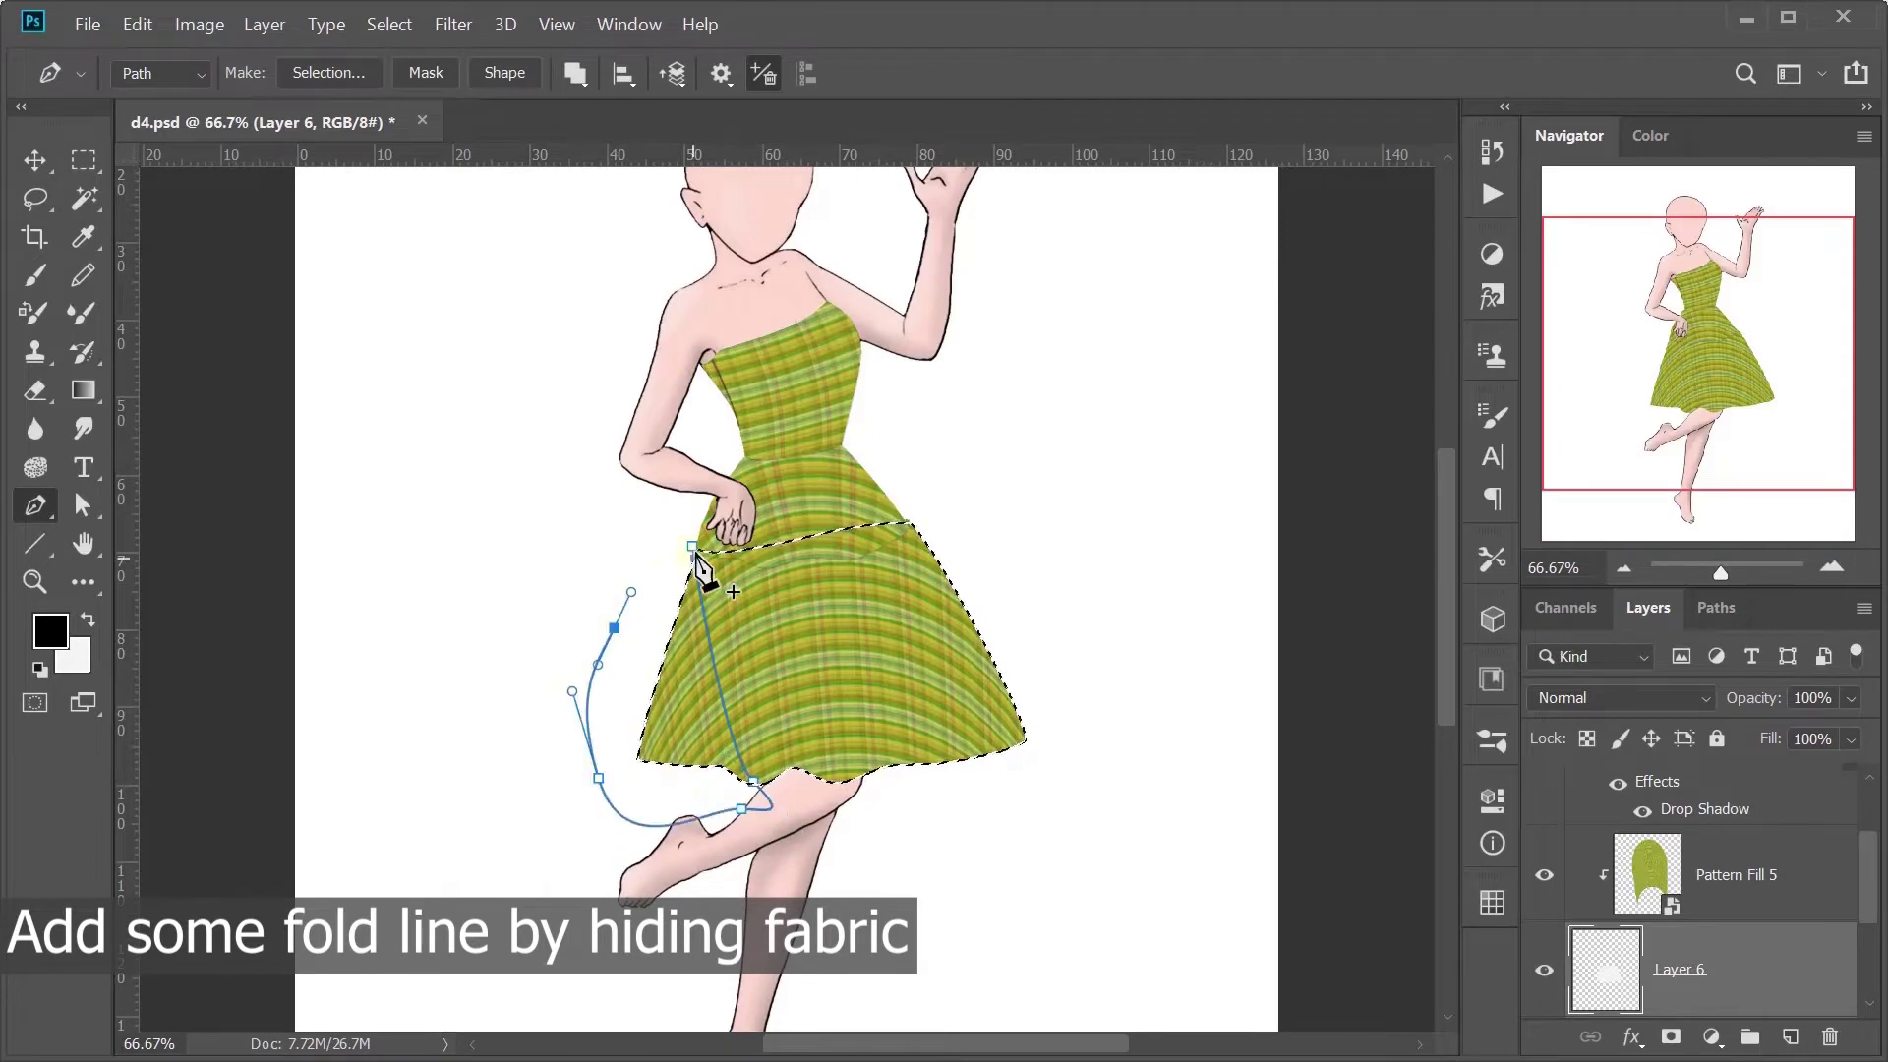
{"action": "left_click", "coordinate": [830, 462]}
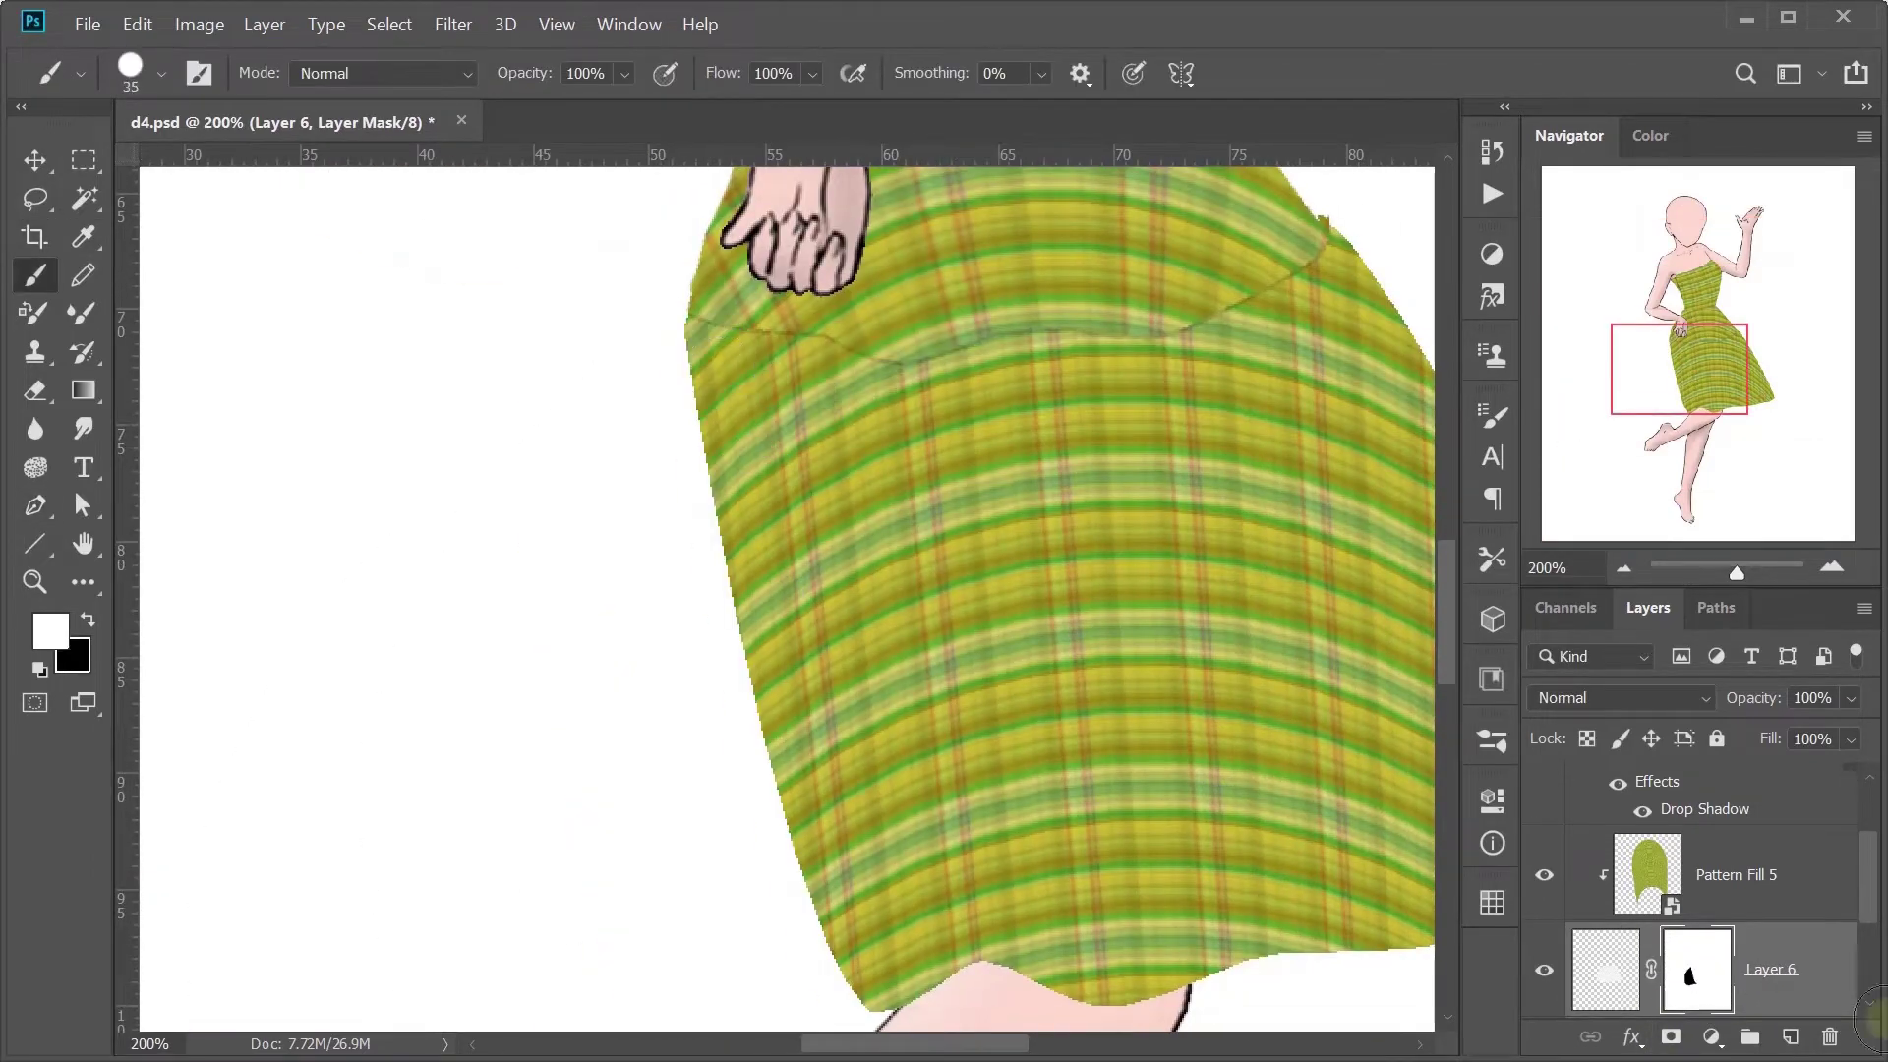
Step: Paint the mask white and black to shape the left fold, then group skirt layers as Part 3
{"action": "left_click_drag", "start_coordinate": [700, 320], "coordinate": [768, 689]}
{"action": "left_click_drag", "start_coordinate": [702, 383], "coordinate": [768, 688]}
{"action": "key", "text": "x"}
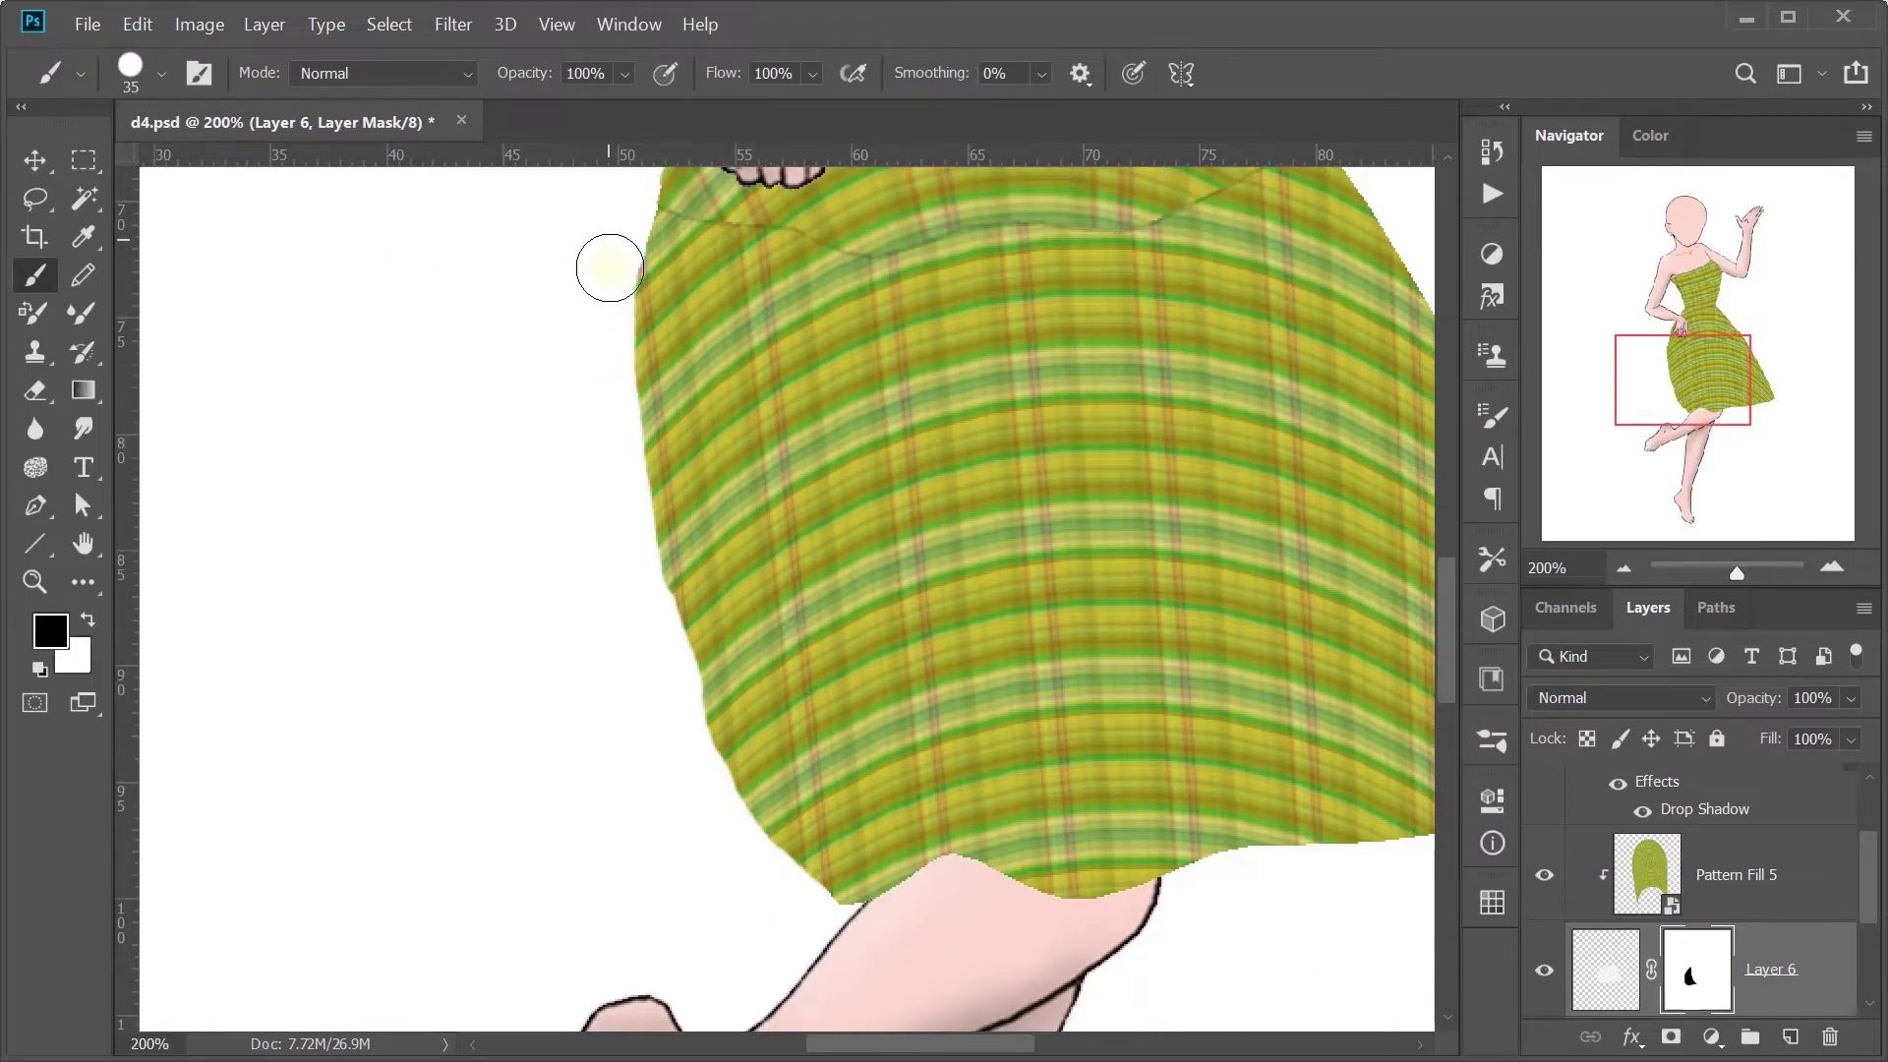
{"action": "left_click_drag", "start_coordinate": [611, 266], "coordinate": [738, 865]}
{"action": "left_click_drag", "start_coordinate": [512, 580], "coordinate": [304, 577]}
{"action": "key", "text": "ctrl+0"}
{"action": "key", "text": "v"}
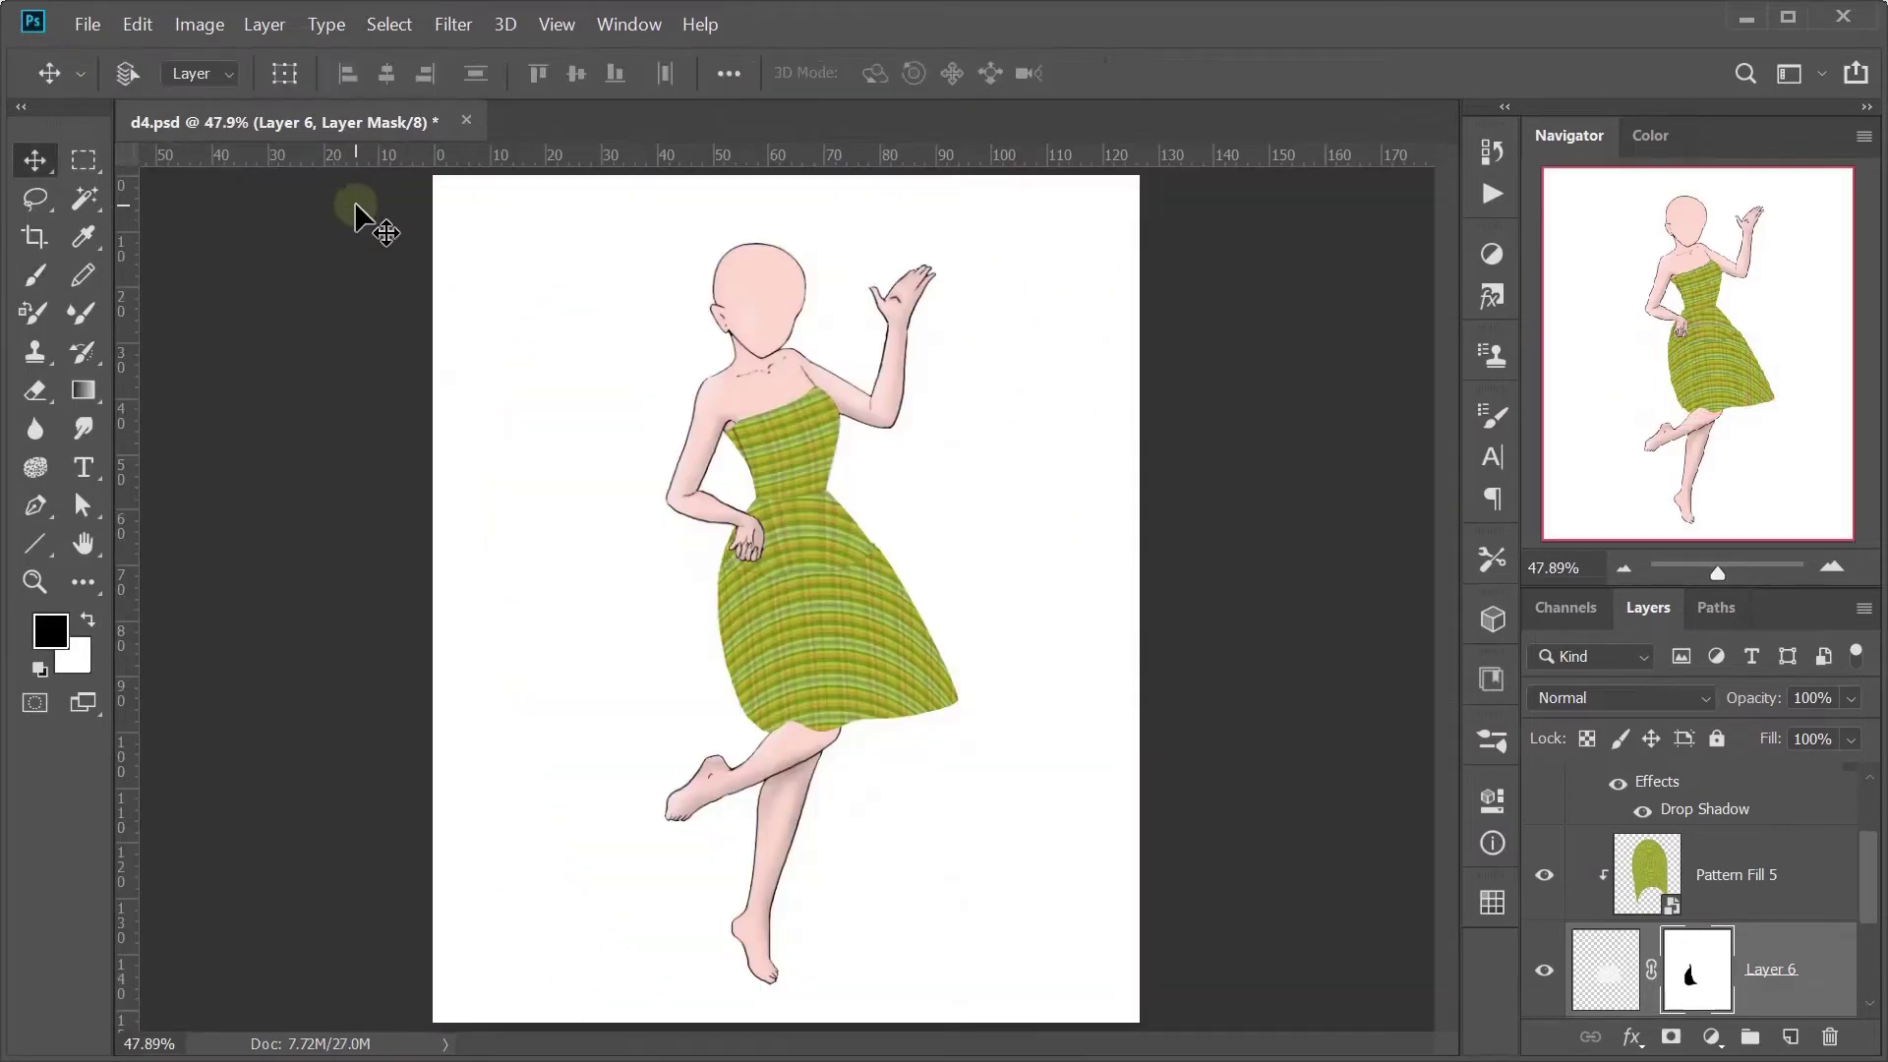
{"action": "key", "text": "ctrl+g"}
Step: Name the group 'Part 3' and add a new empty layer for the hem tier
{"action": "type", "text": "Part 3"}
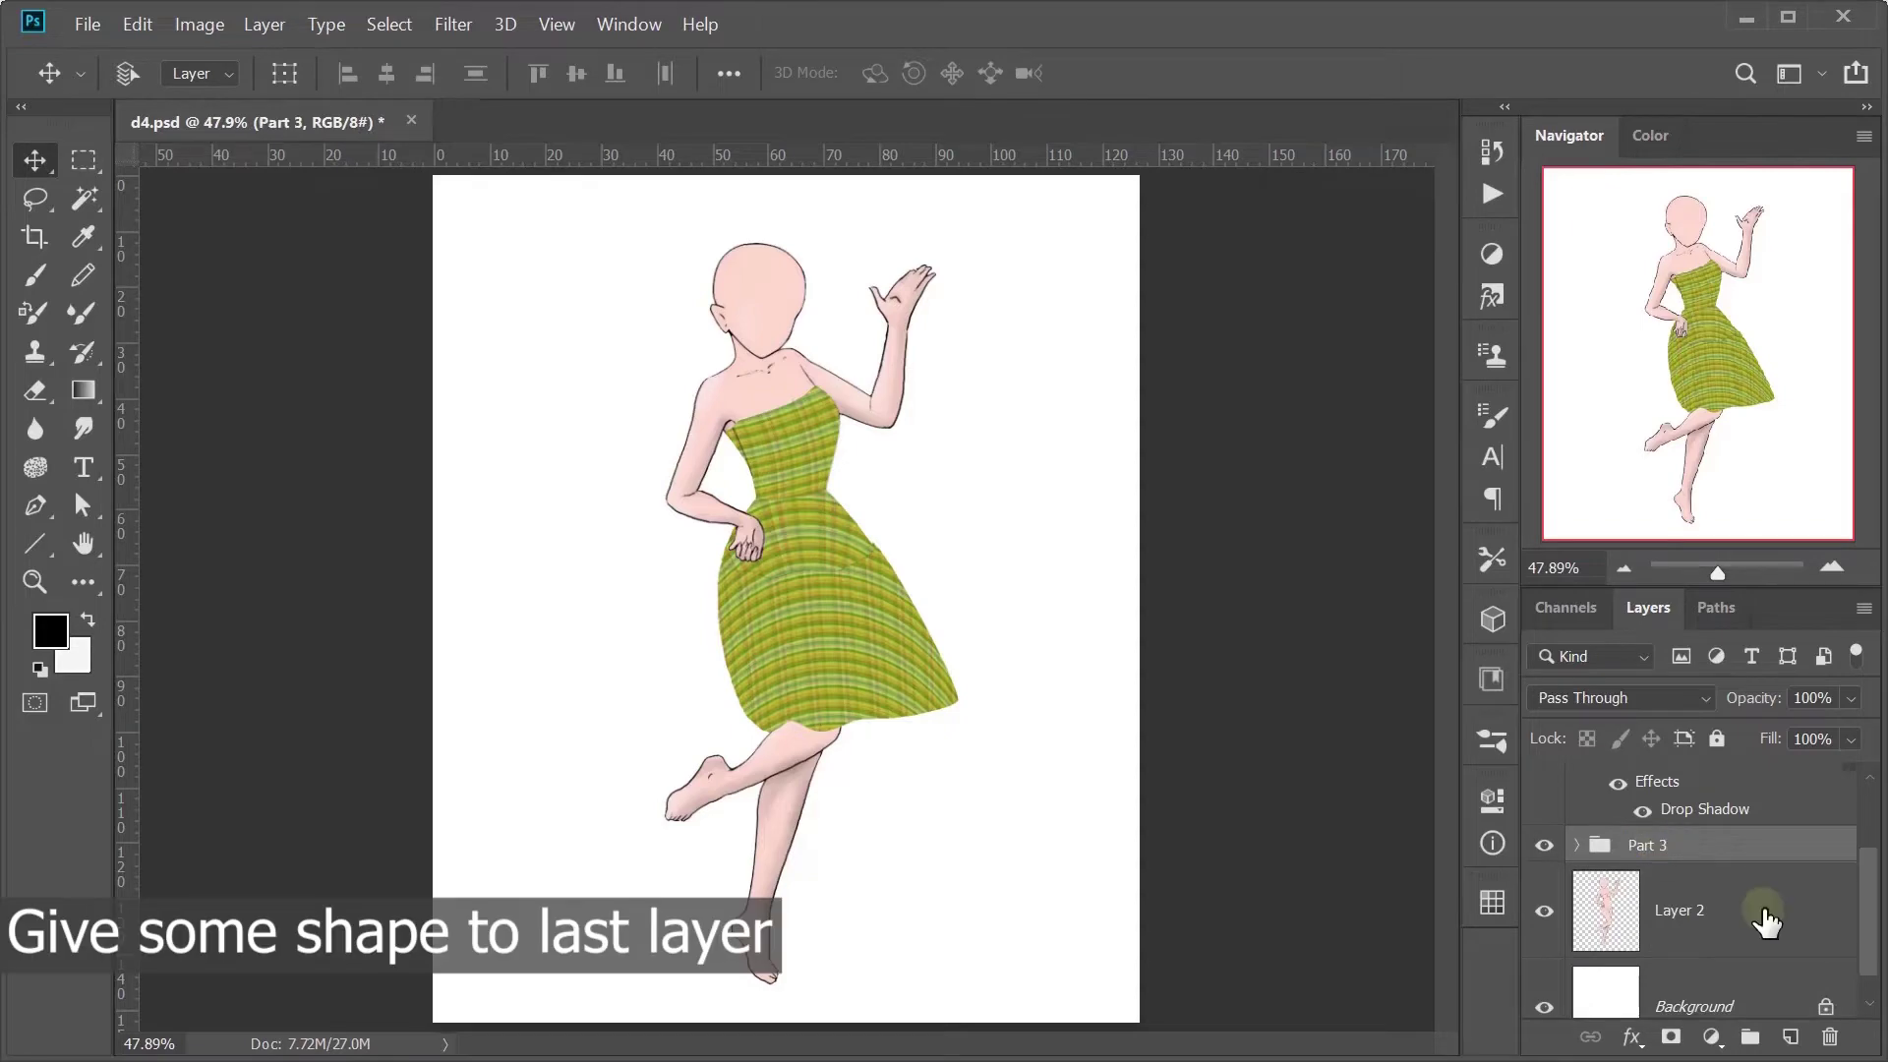
{"action": "key", "text": "Return"}
{"action": "key", "text": "ctrl+alt+shift+n"}
{"action": "key", "text": "ctrl+1"}
Step: Trace the wavy hem tier below the plaid skirt with the Pen and fill it light grey
{"action": "key", "text": "p"}
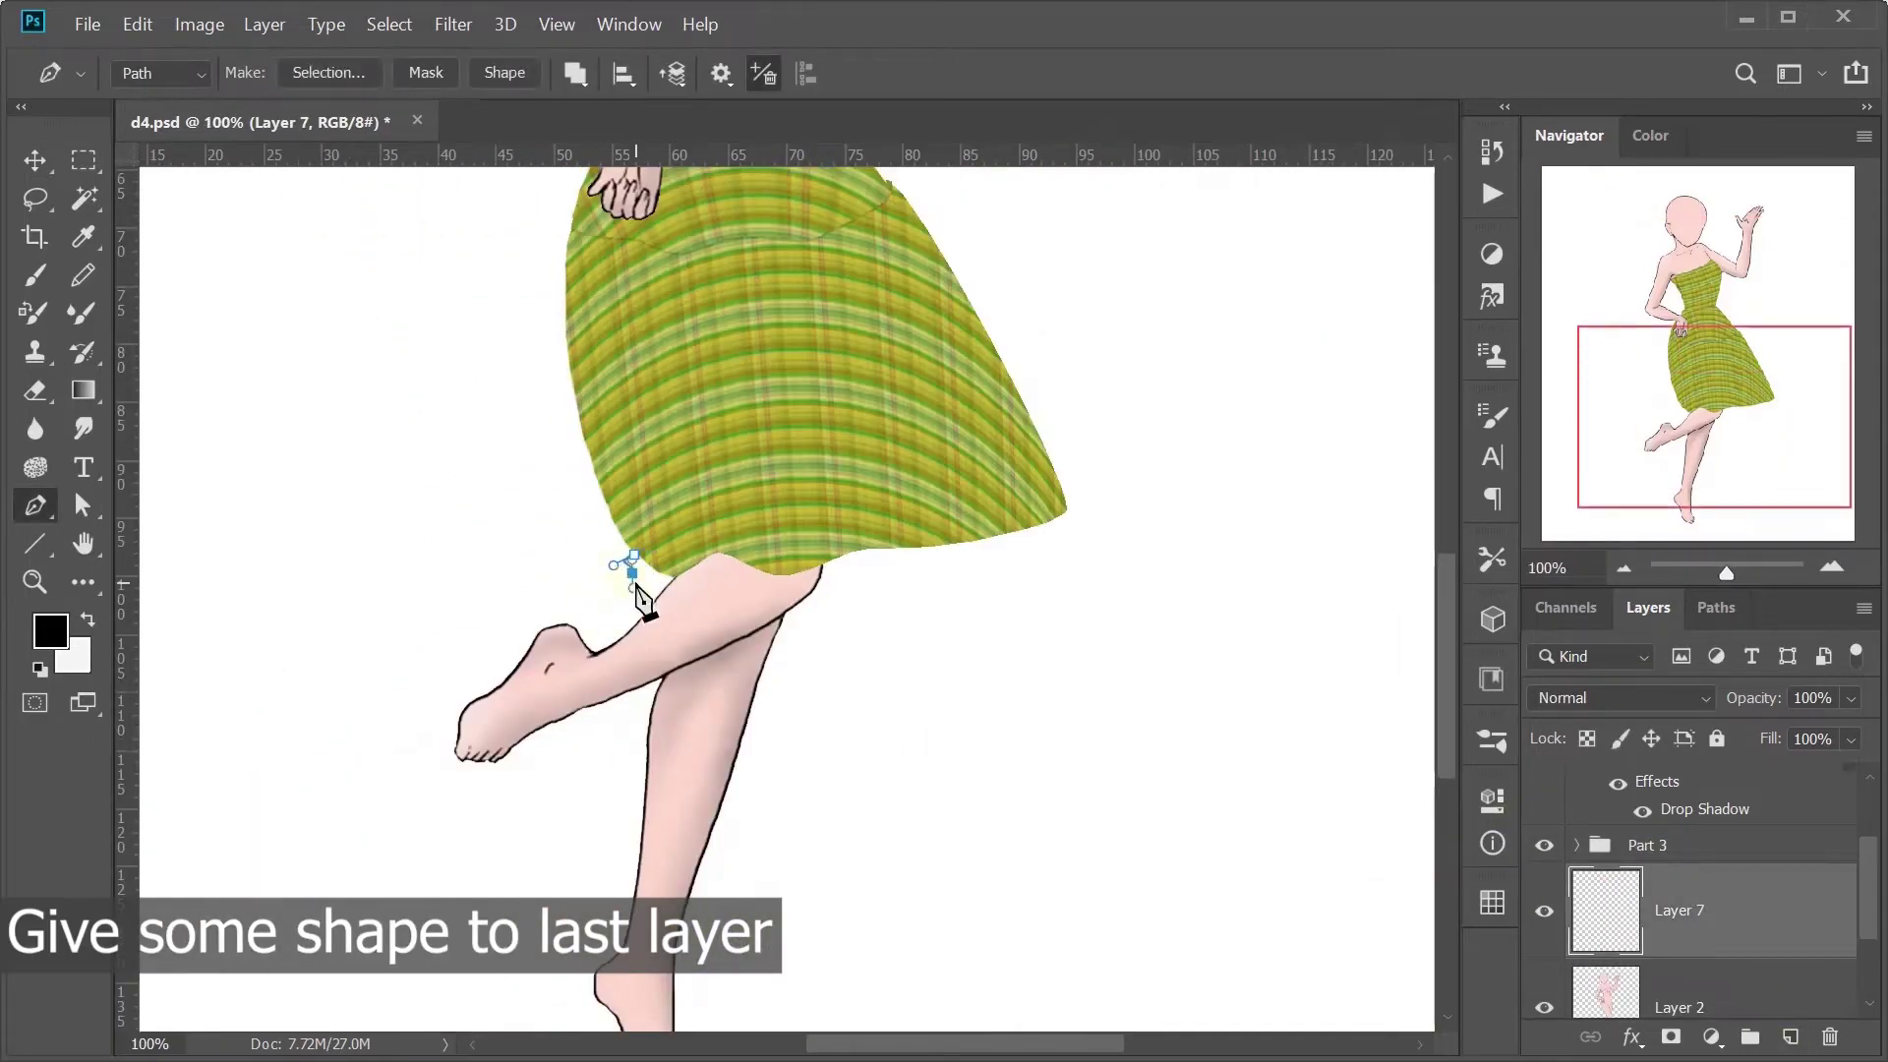
{"action": "left_click_drag", "start_coordinate": [624, 661], "coordinate": [643, 690]}
{"action": "left_click_drag", "start_coordinate": [765, 869], "coordinate": [800, 901]}
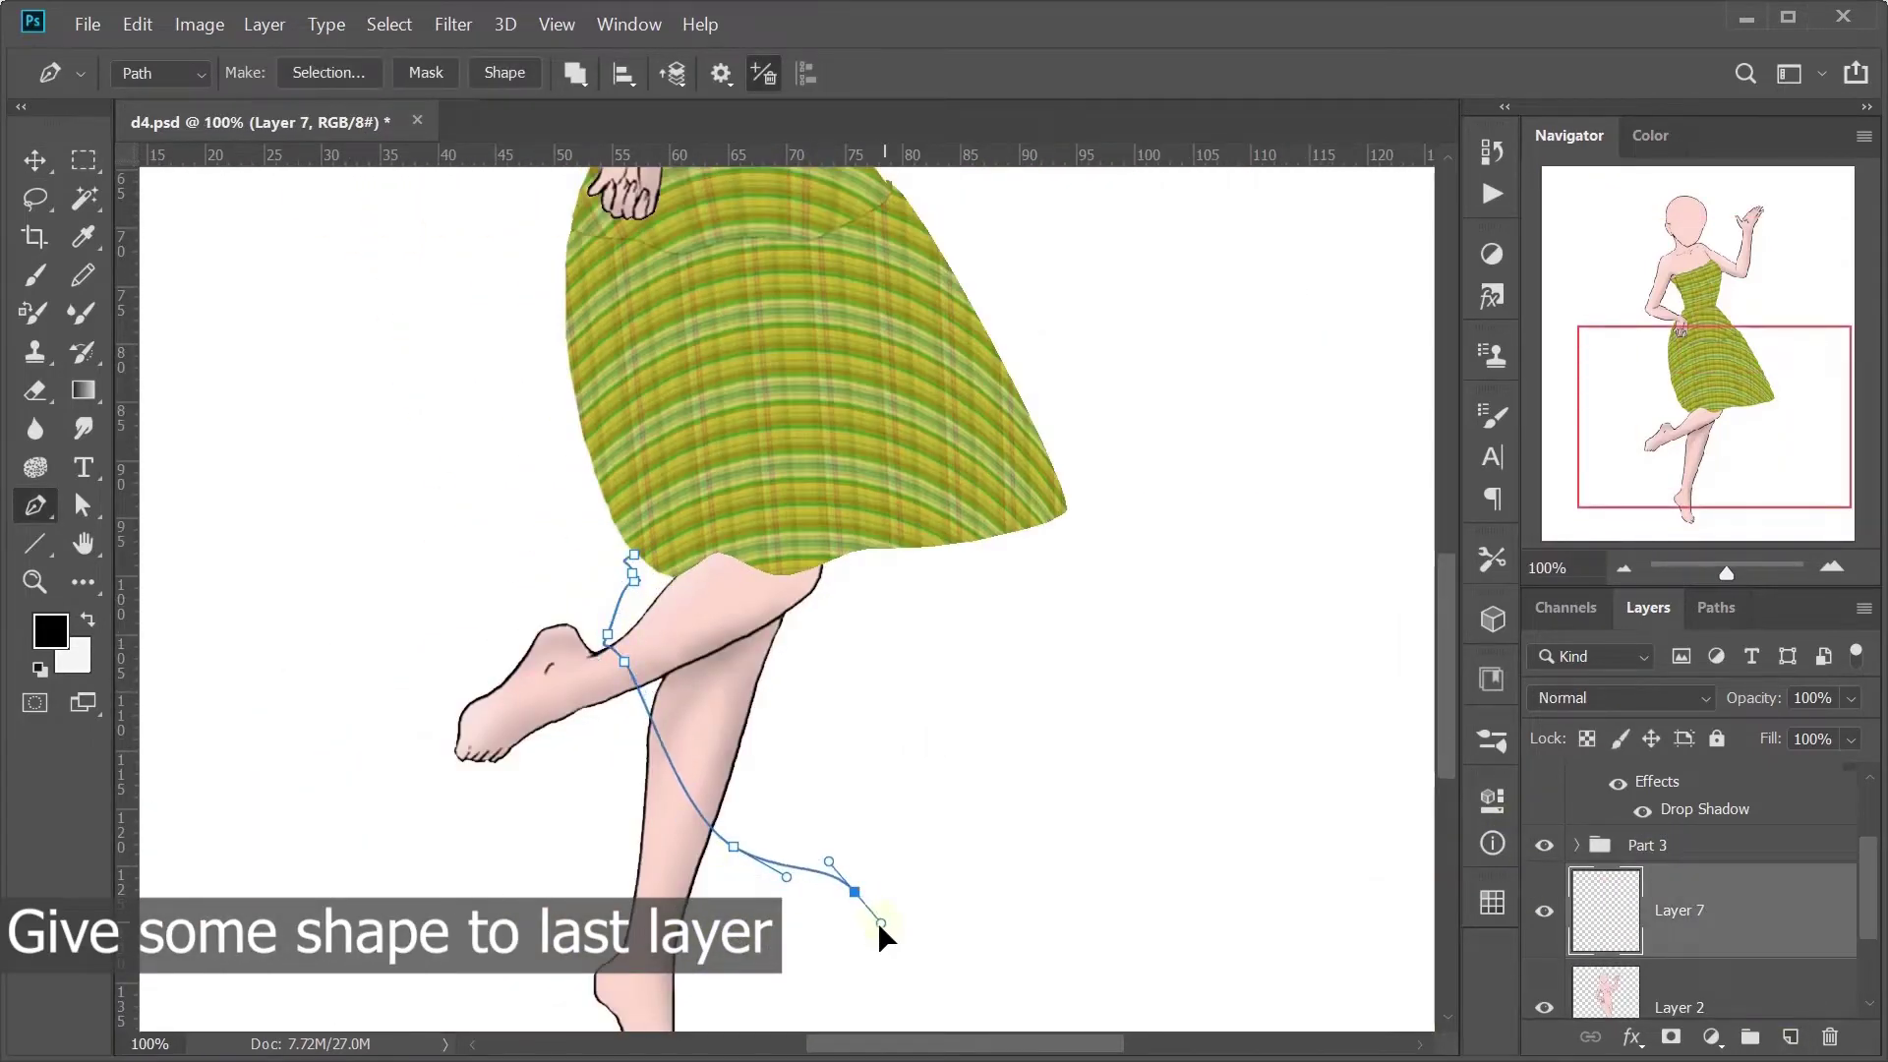
{"action": "left_click_drag", "start_coordinate": [1077, 879], "coordinate": [1124, 871]}
{"action": "left_click_drag", "start_coordinate": [1179, 871], "coordinate": [1226, 841]}
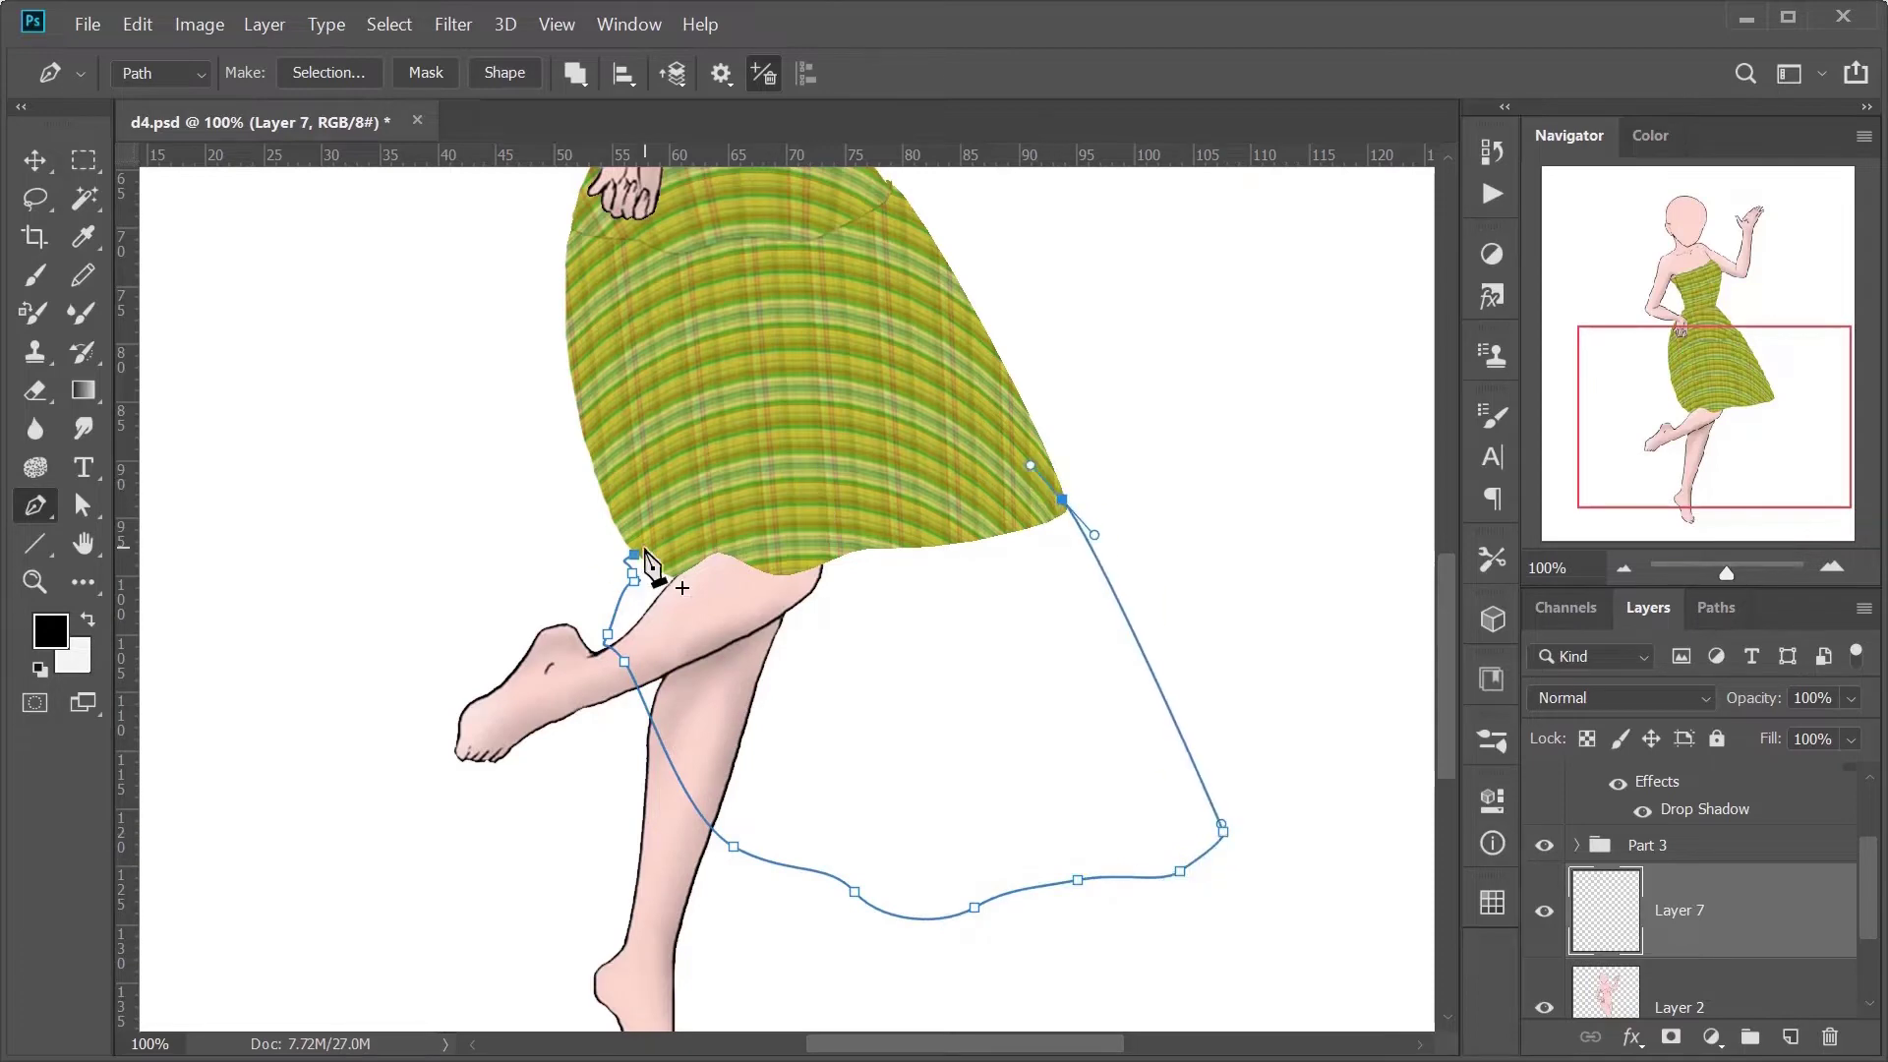
{"action": "left_click", "coordinate": [634, 557]}
{"action": "right_click", "coordinate": [816, 616]}
{"action": "left_click", "coordinate": [884, 473]}
{"action": "key", "text": "Return"}
{"action": "key", "text": "ctrl+BackSpace"}
{"action": "key", "text": "ctrl+d"}
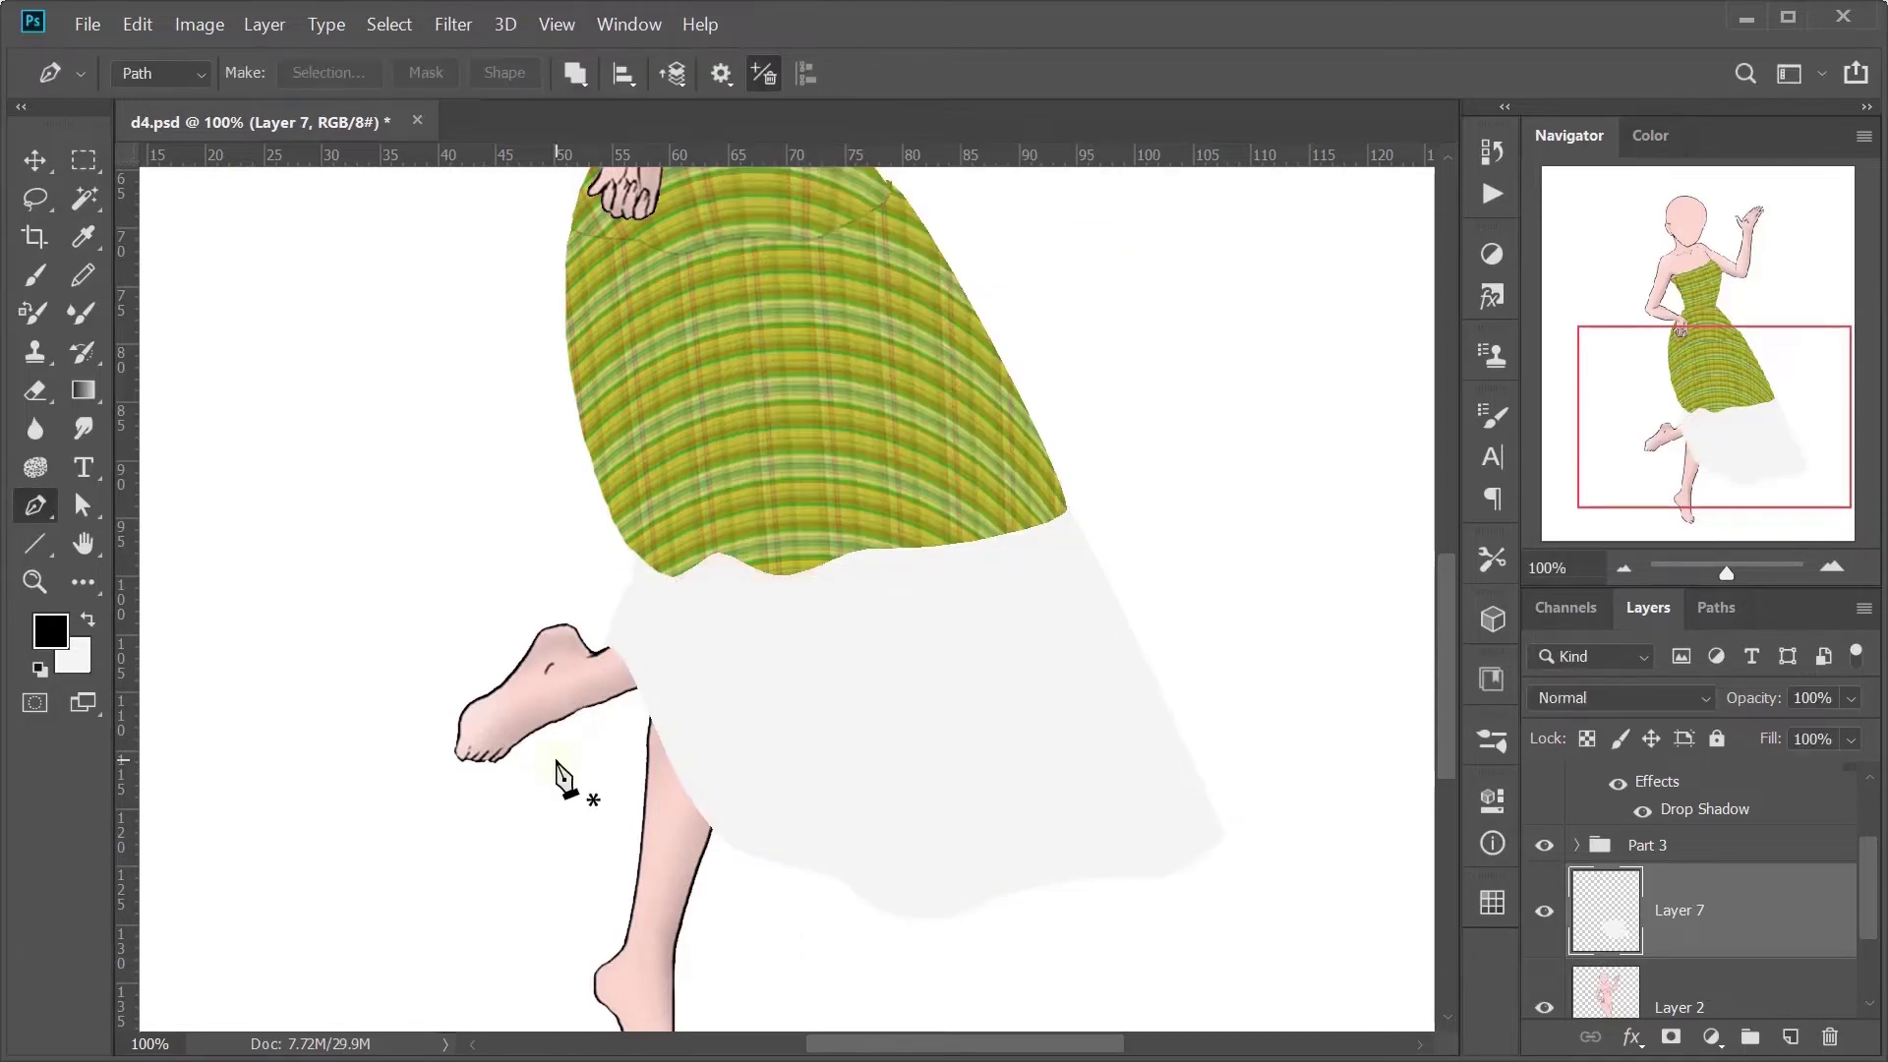
Step: Trace around the raised leg and clear the grey covering it, then fit on screen
{"action": "left_click_drag", "start_coordinate": [711, 869], "coordinate": [727, 894]}
{"action": "left_click_drag", "start_coordinate": [784, 822], "coordinate": [801, 814]}
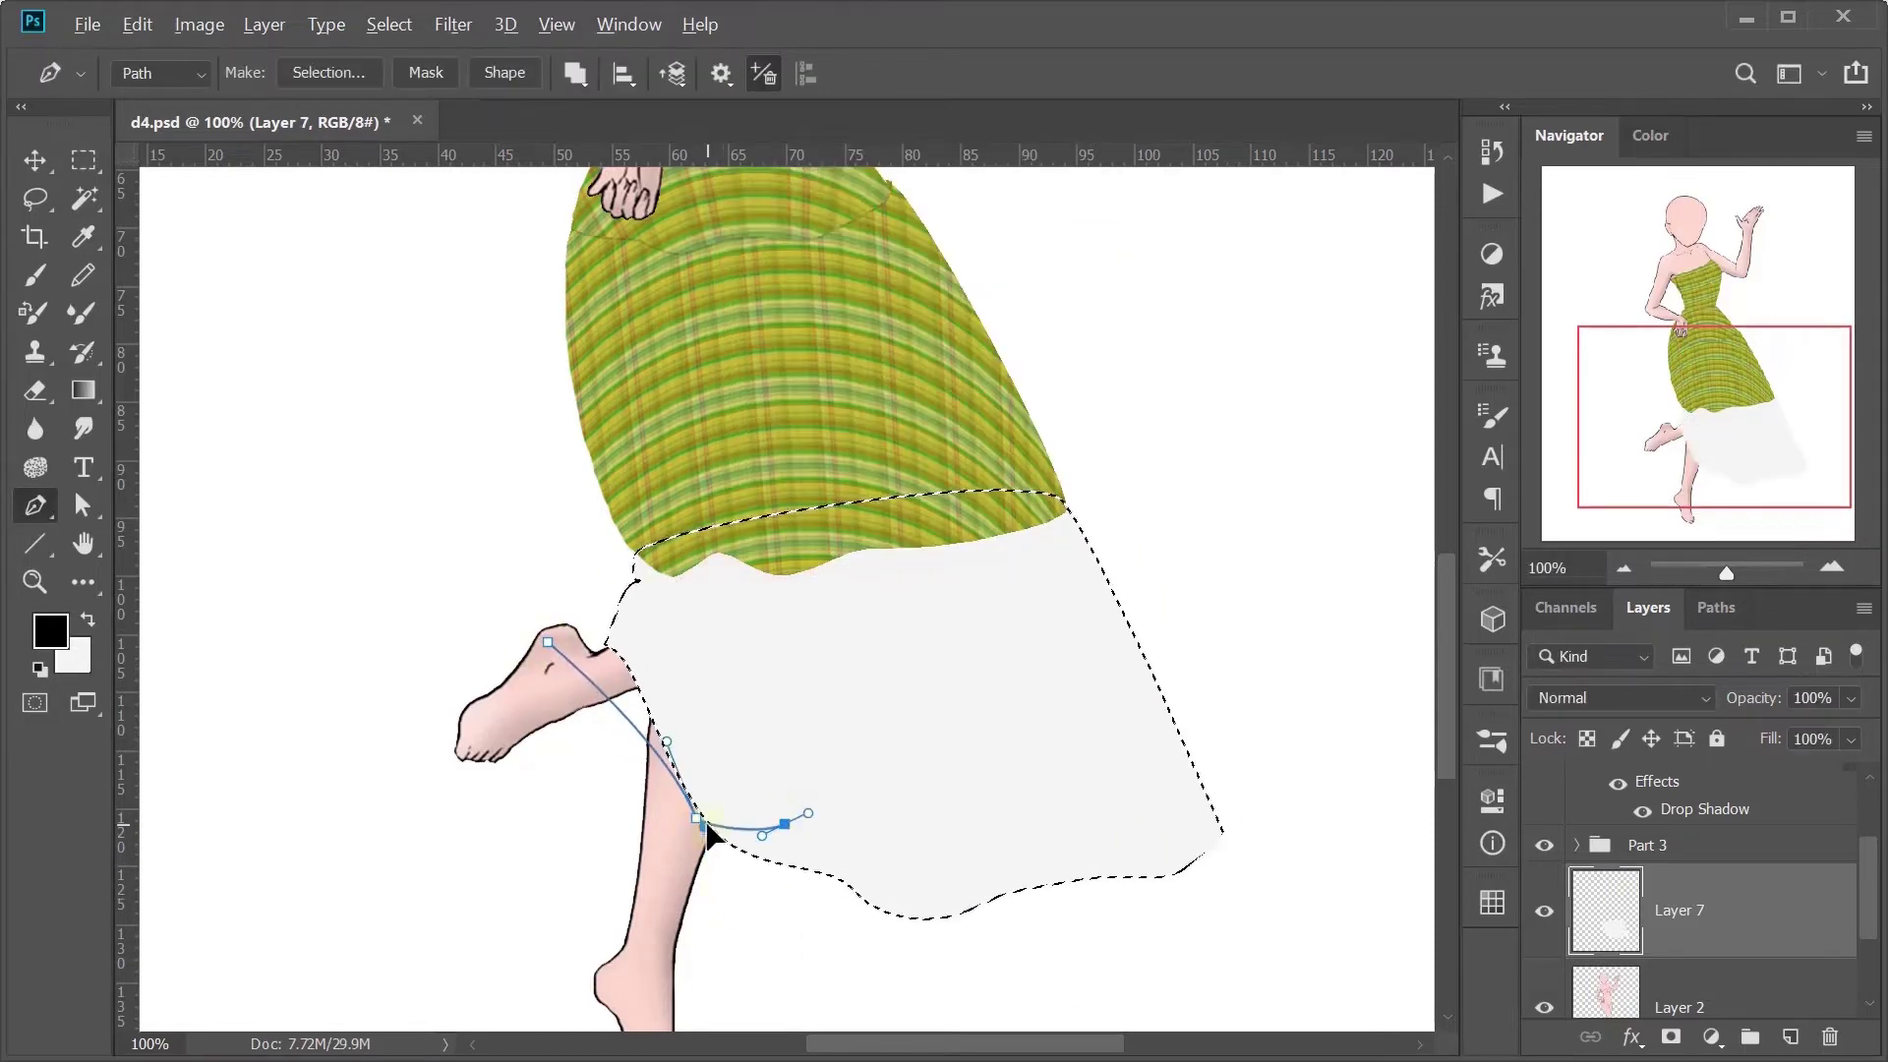
{"action": "left_click_drag", "start_coordinate": [707, 712], "coordinate": [678, 689]}
{"action": "left_click", "coordinate": [618, 616]}
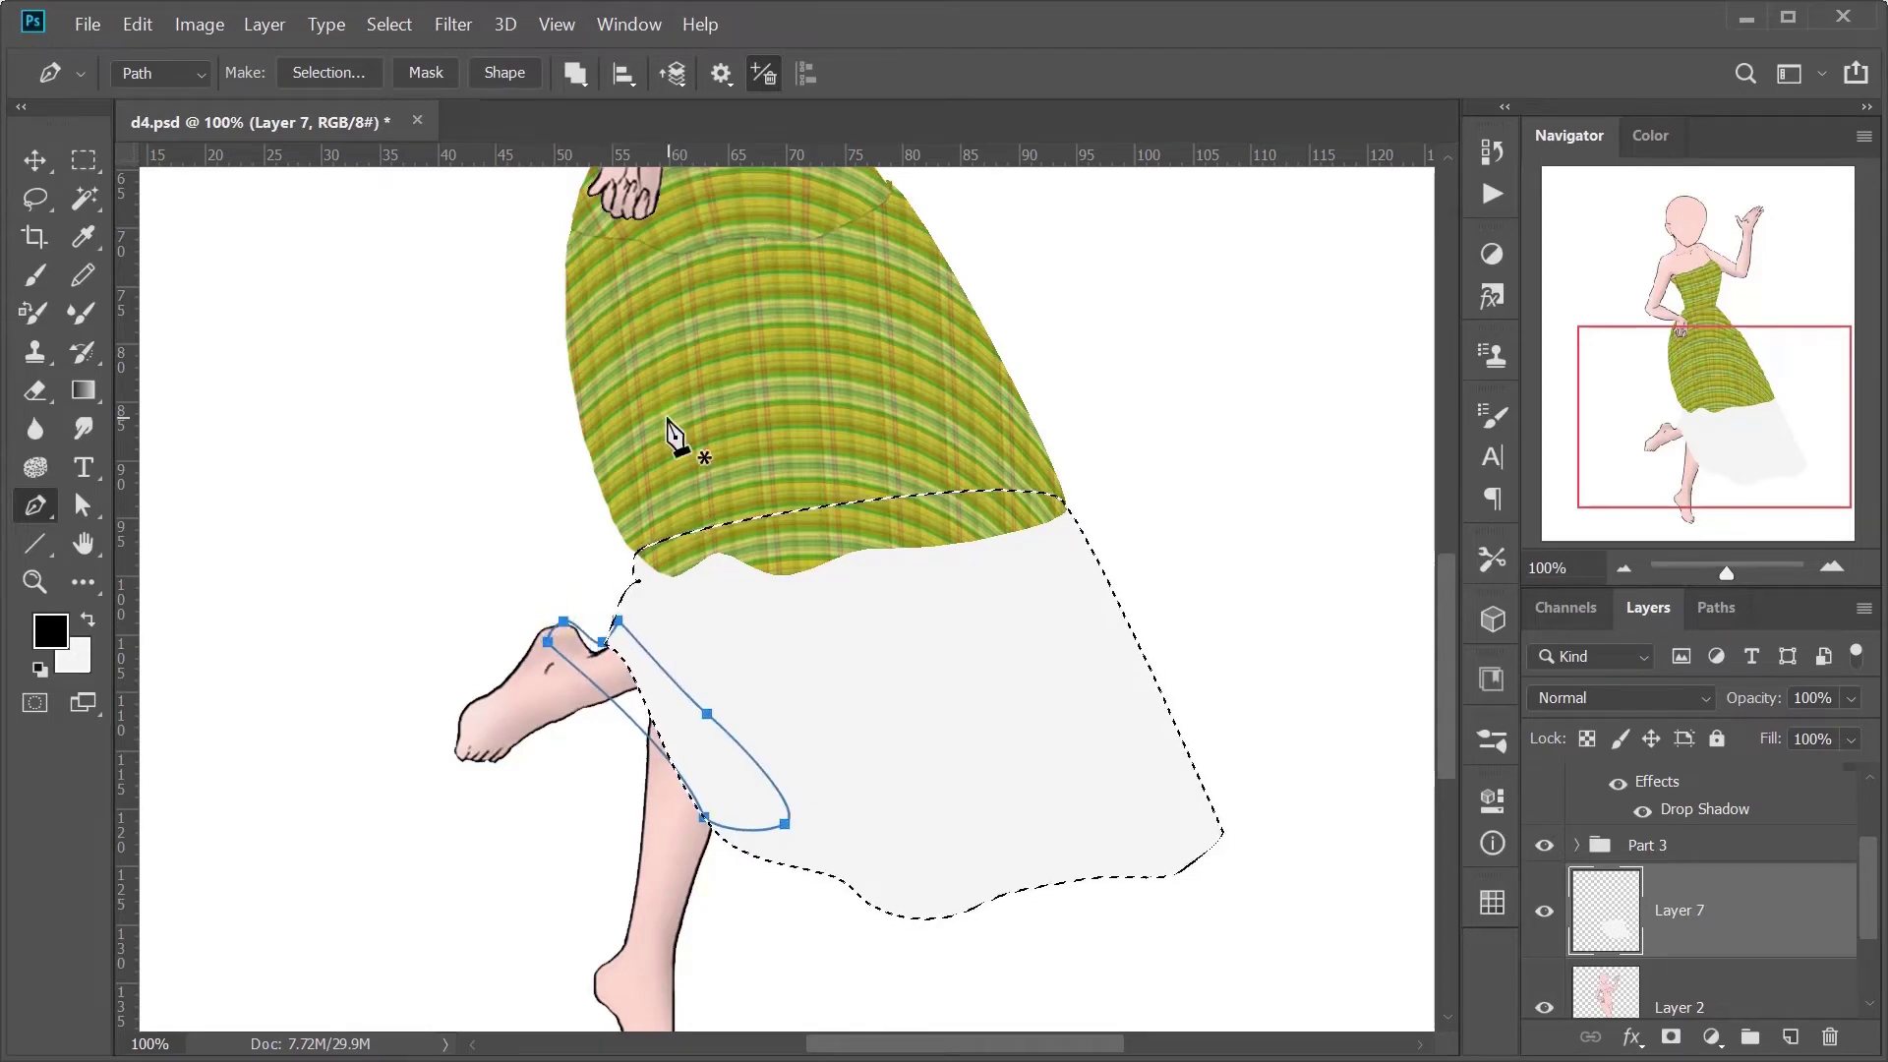
{"action": "left_click", "coordinate": [548, 641]}
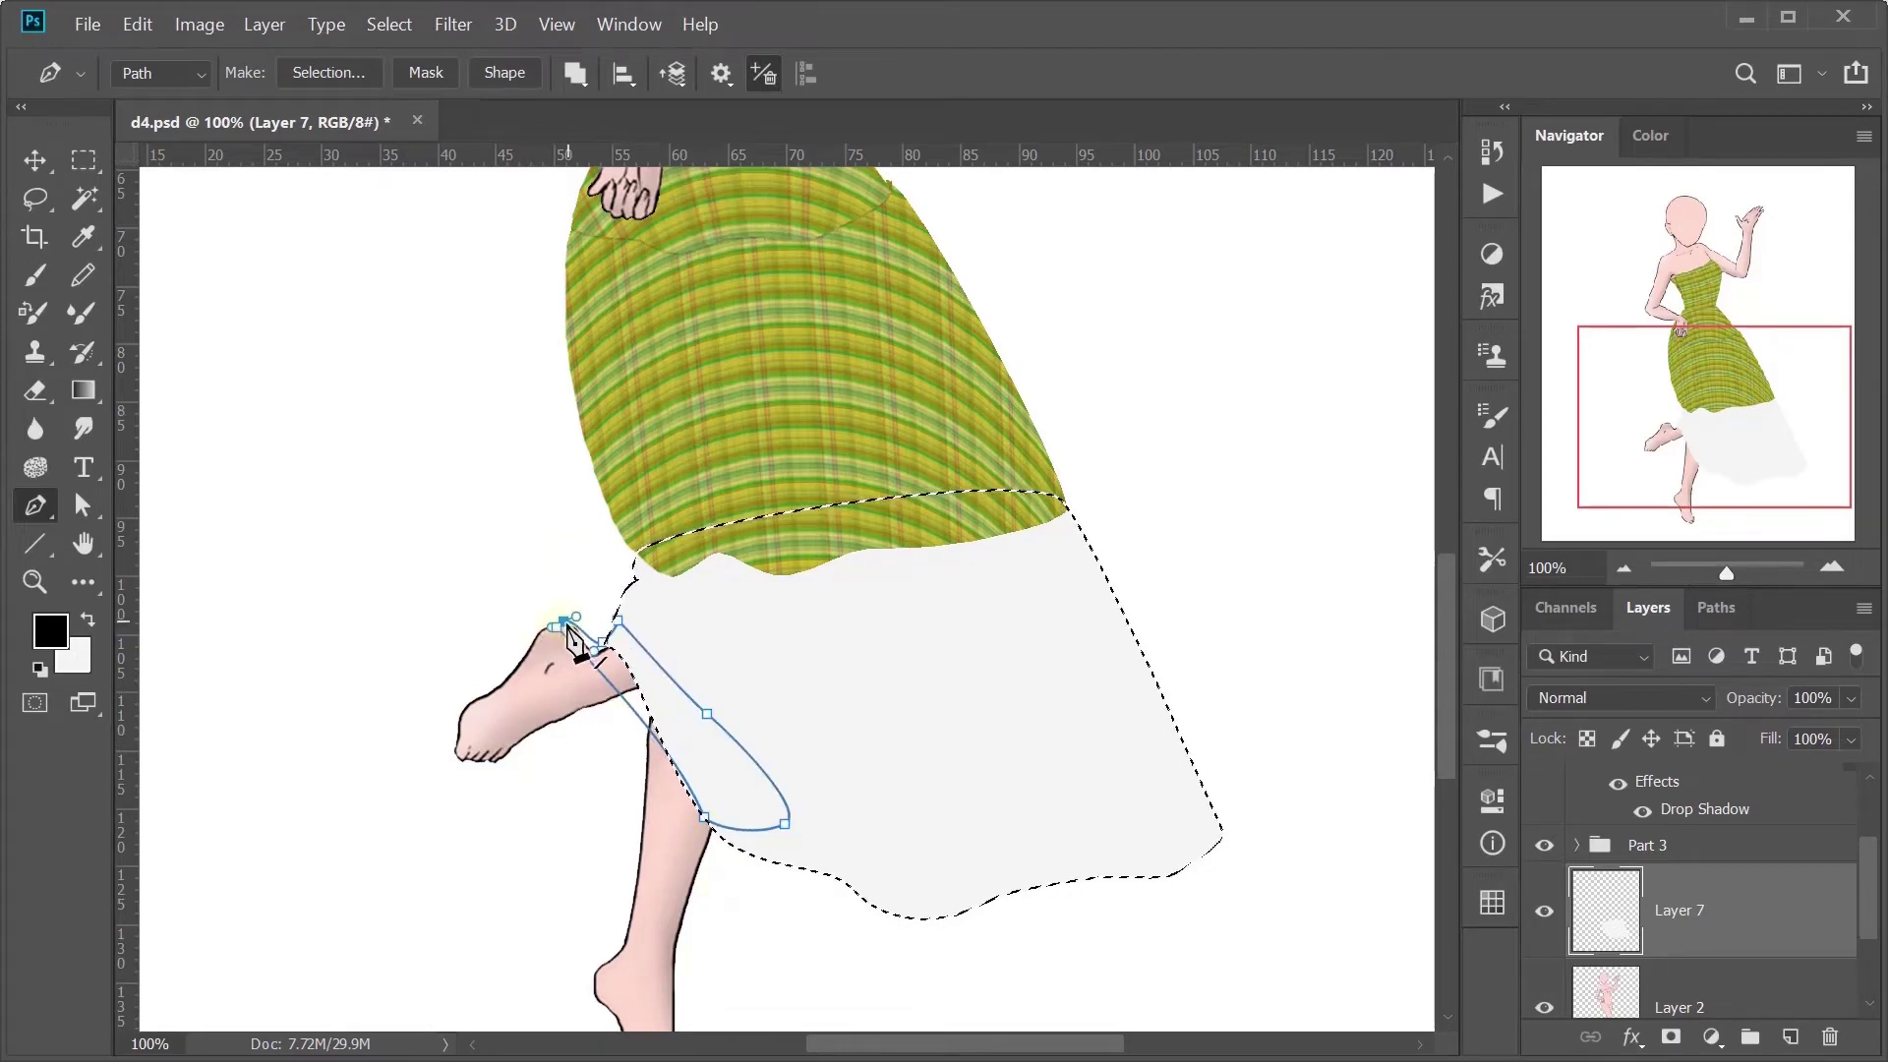
{"action": "left_click", "coordinate": [568, 629]}
{"action": "key", "text": "ctrl+plus"}
{"action": "key", "text": "ctrl+plus"}
{"action": "right_click", "coordinate": [927, 724]}
{"action": "left_click", "coordinate": [919, 371]}
{"action": "key", "text": "Return"}
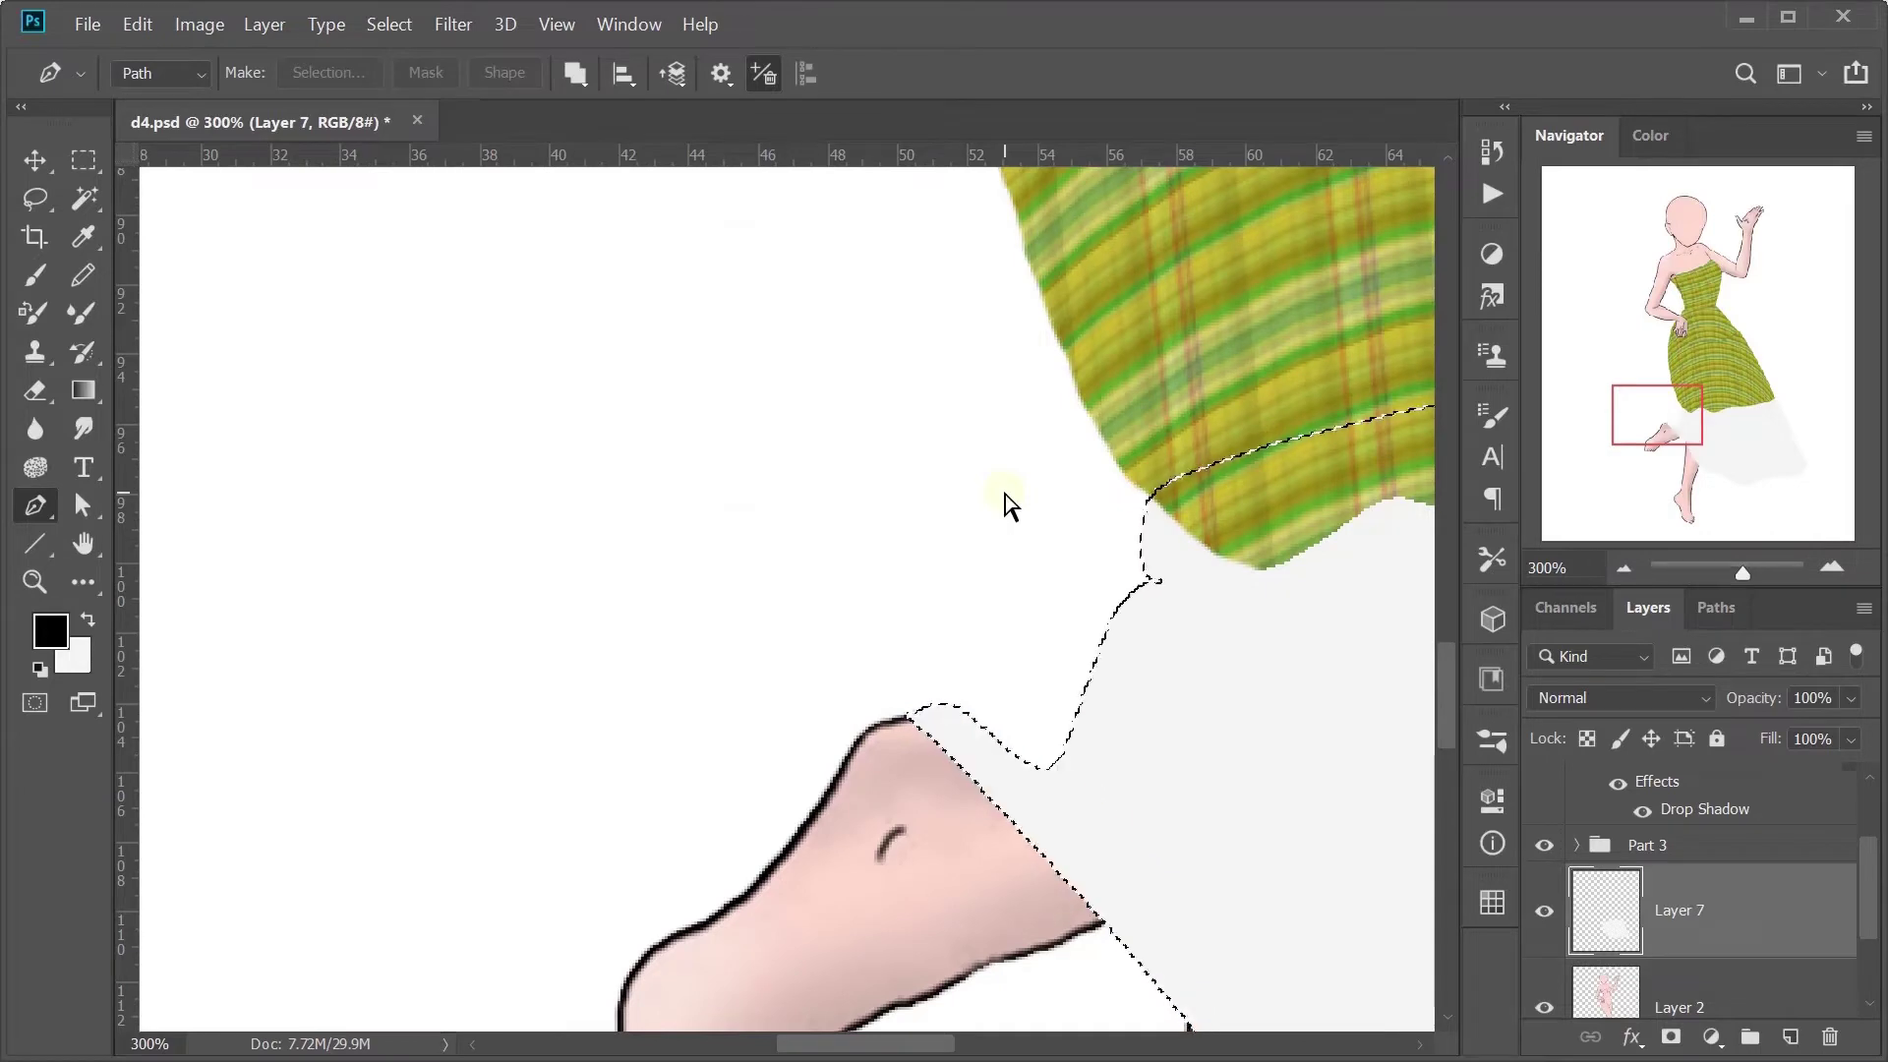
{"action": "key", "text": "v"}
{"action": "key", "text": "ctrl+d"}
{"action": "key", "text": "ctrl+0"}
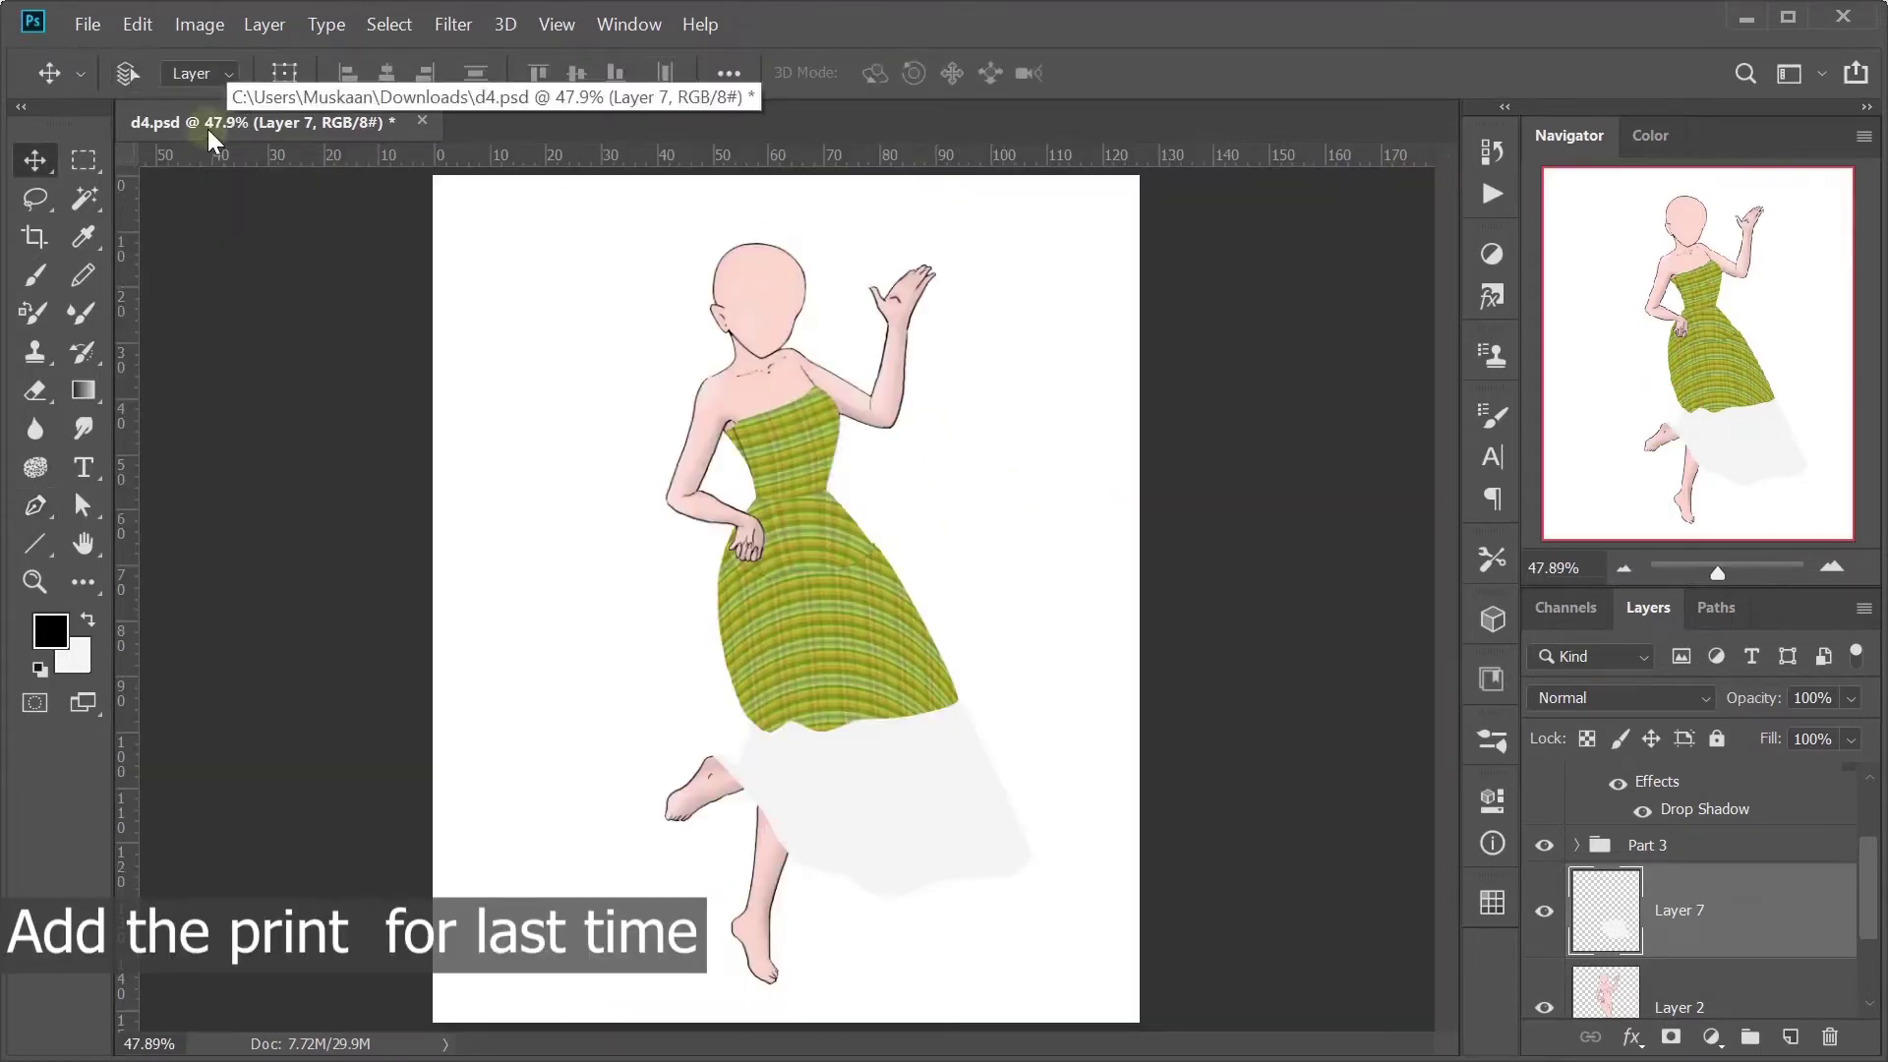
Step: Add a scaled-down plaid Pattern Fill layer over a marquee of the lower skirt area
{"action": "key", "text": "x"}
{"action": "key", "text": "m"}
{"action": "left_click_drag", "start_coordinate": [617, 614], "coordinate": [1140, 1022]}
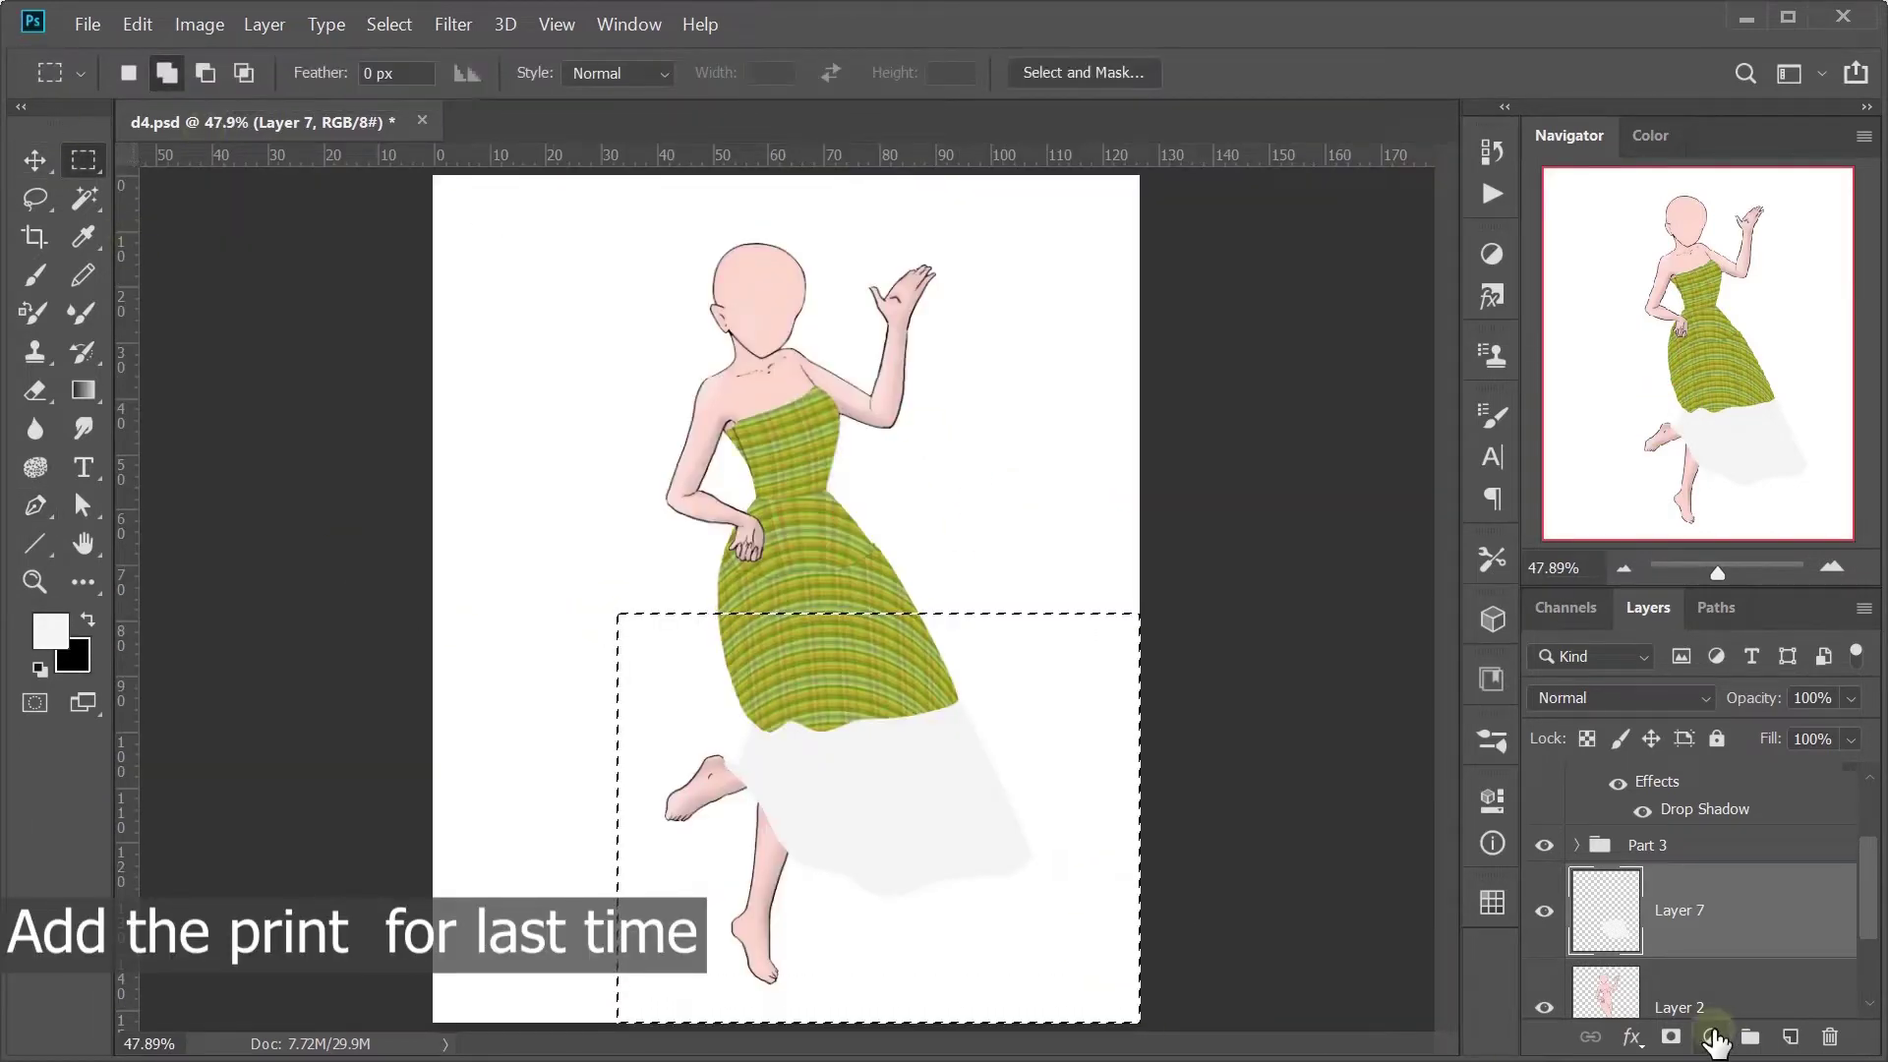
{"action": "left_click", "coordinate": [1711, 1036]}
{"action": "left_click", "coordinate": [1672, 542]}
{"action": "left_click", "coordinate": [1330, 528]}
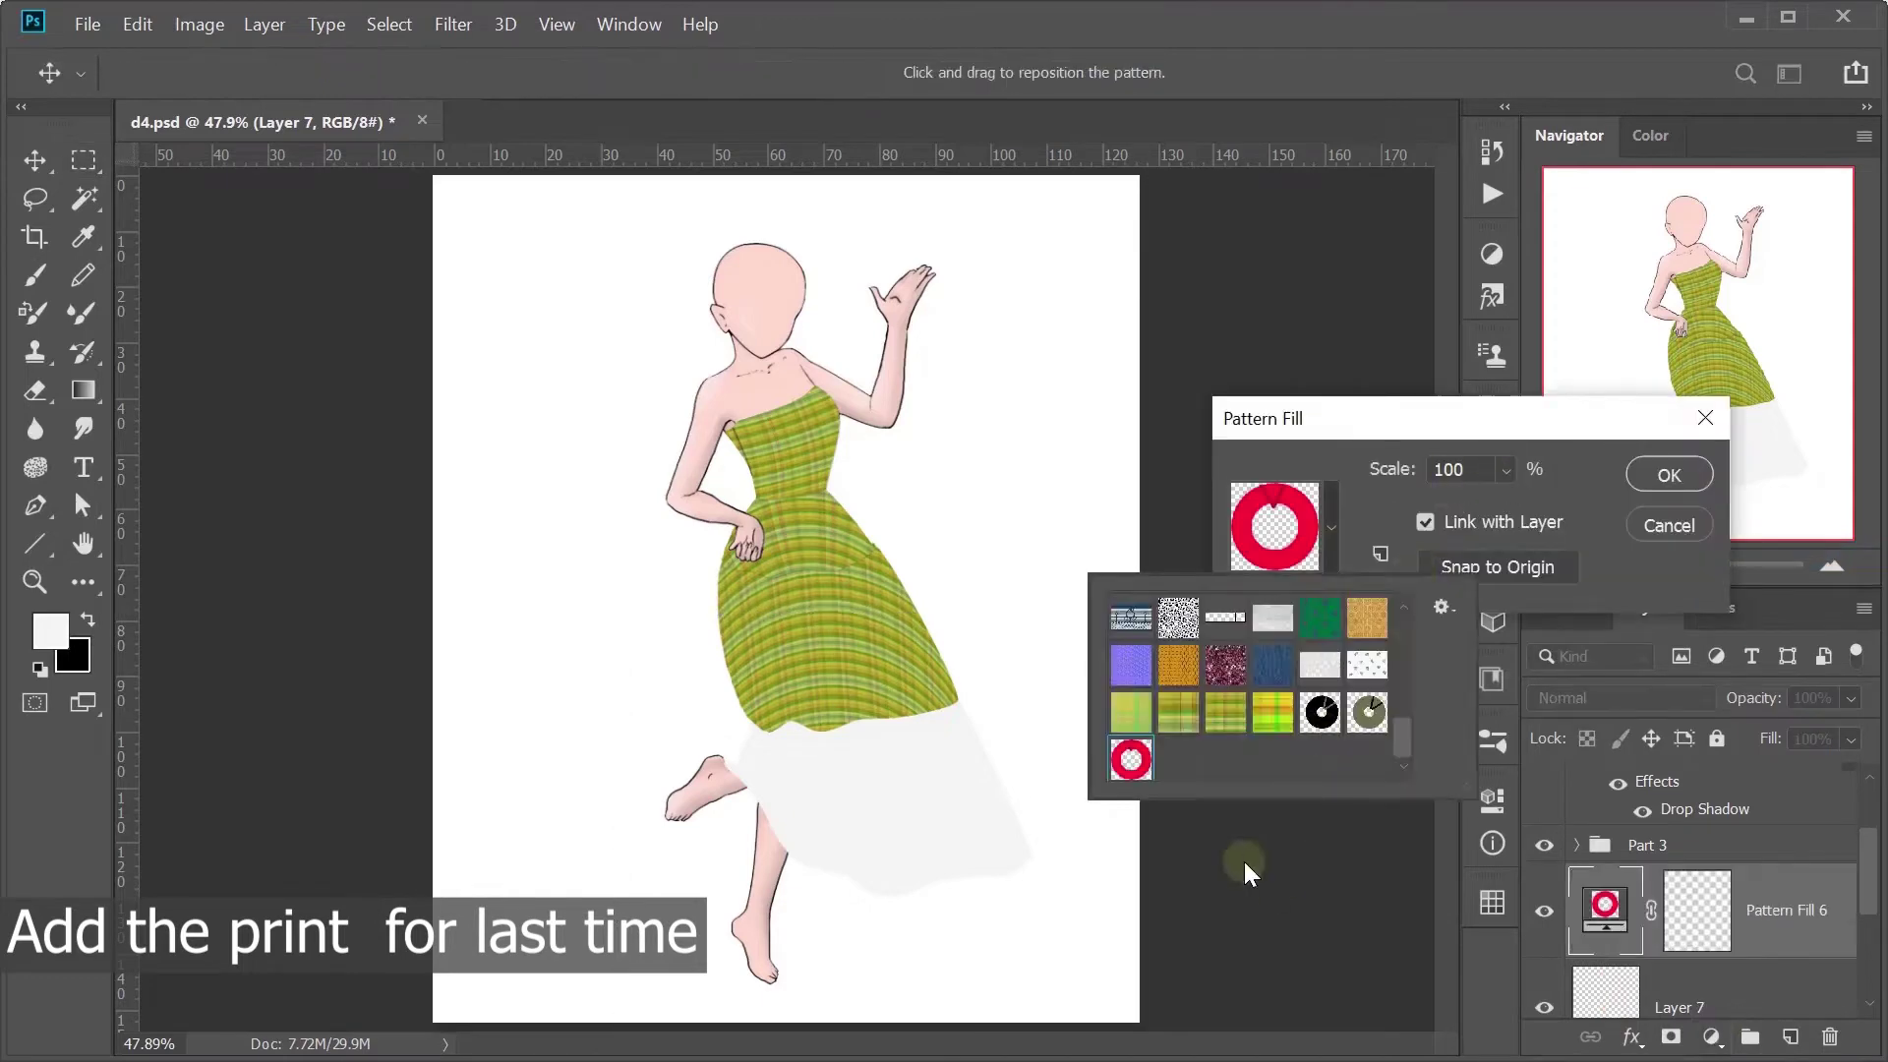
{"action": "left_click", "coordinate": [1225, 665]}
{"action": "left_click", "coordinate": [1225, 712]}
{"action": "left_click_drag", "start_coordinate": [1394, 470], "coordinate": [1255, 432]}
{"action": "key", "text": "Return"}
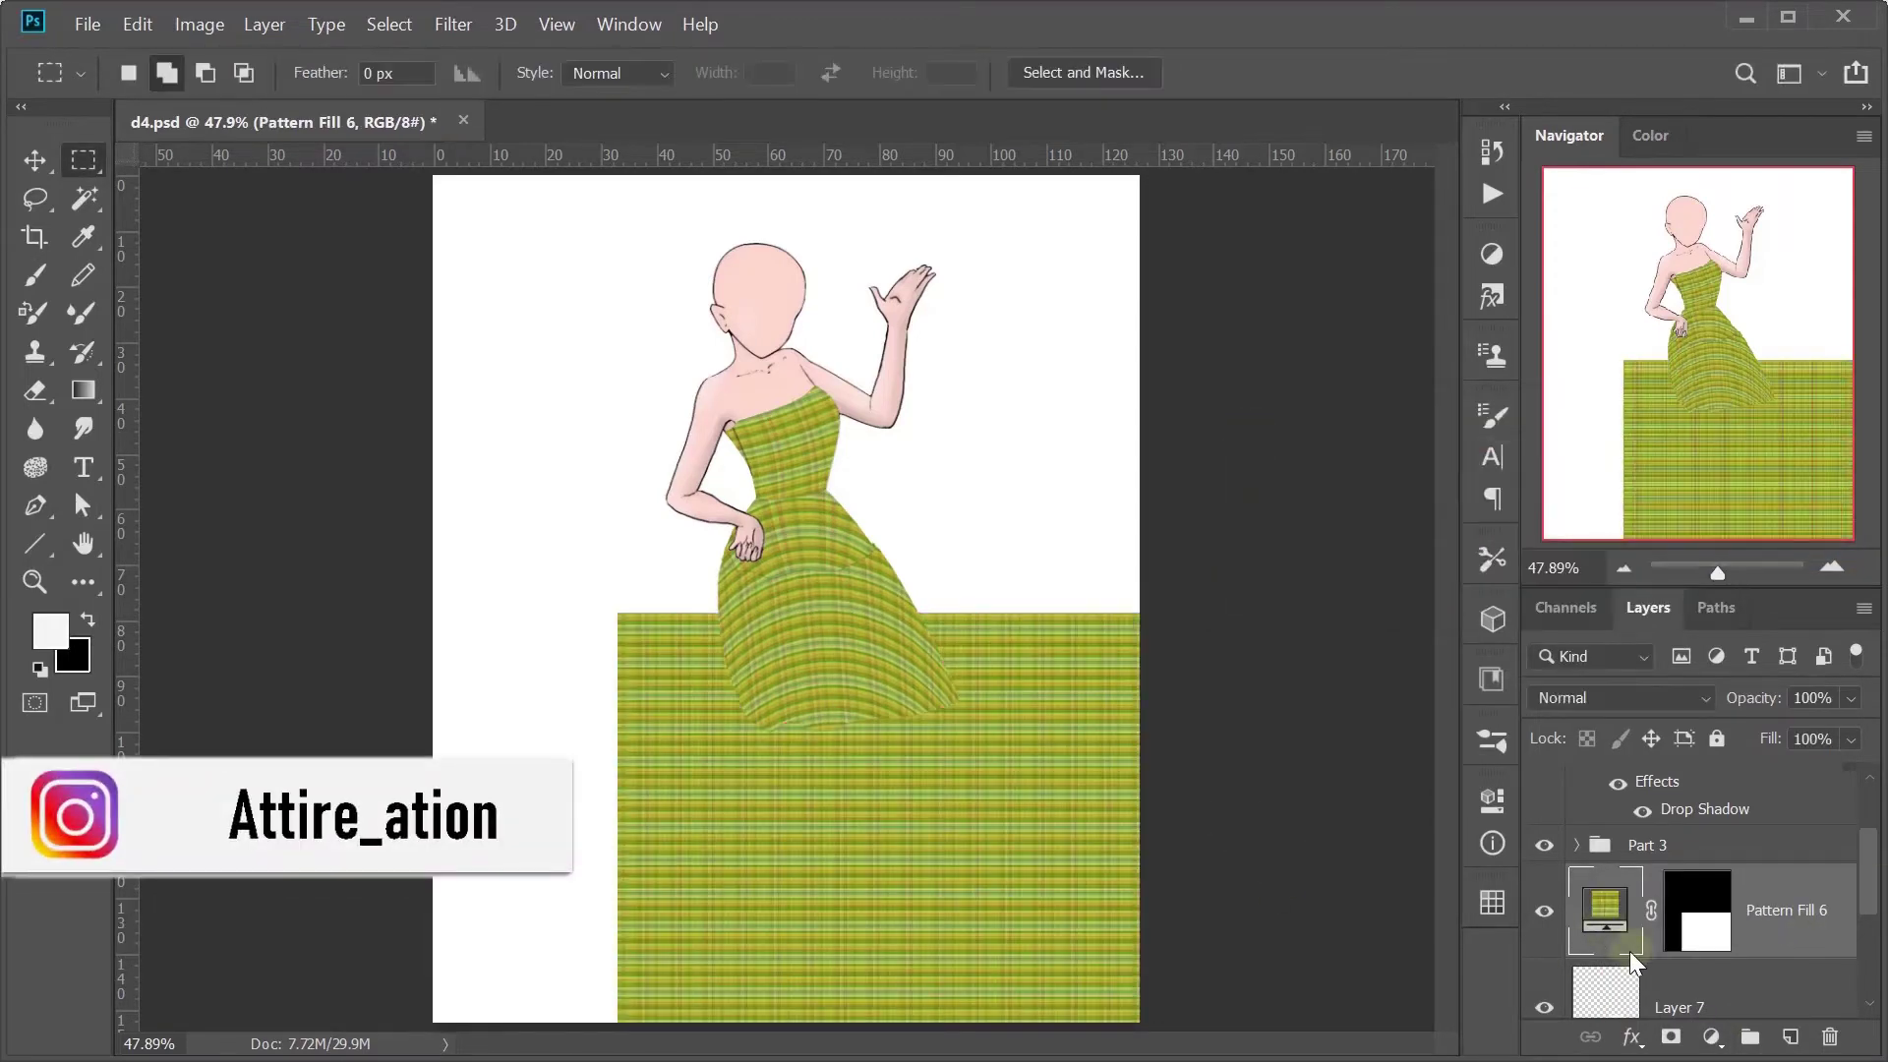
Step: Clip the plaid fill to the grey tier, then rotate and skew it to match the hem
{"action": "left_click", "coordinate": [1630, 951]}
{"action": "left_click", "coordinate": [1610, 912], "text": "alt"}
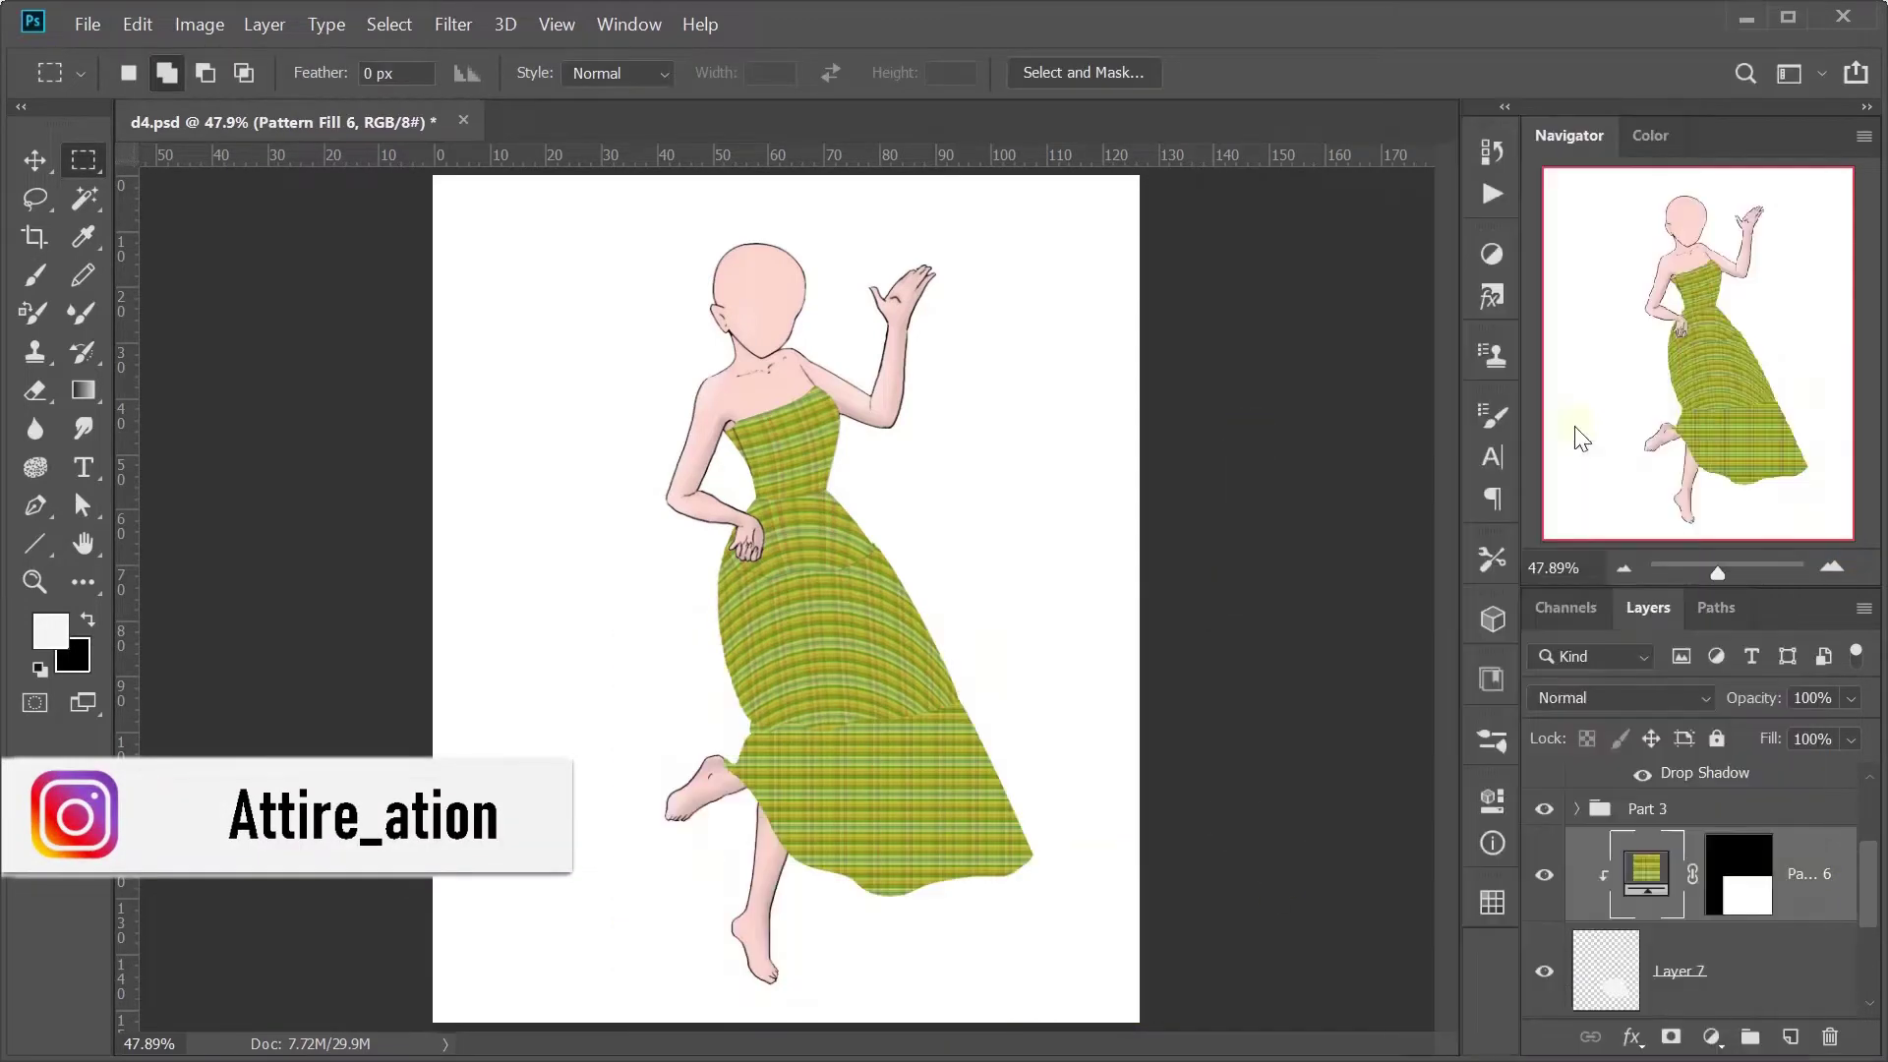
{"action": "key", "text": "ctrl+t"}
{"action": "left_click_drag", "start_coordinate": [1190, 947], "coordinate": [1200, 906]}
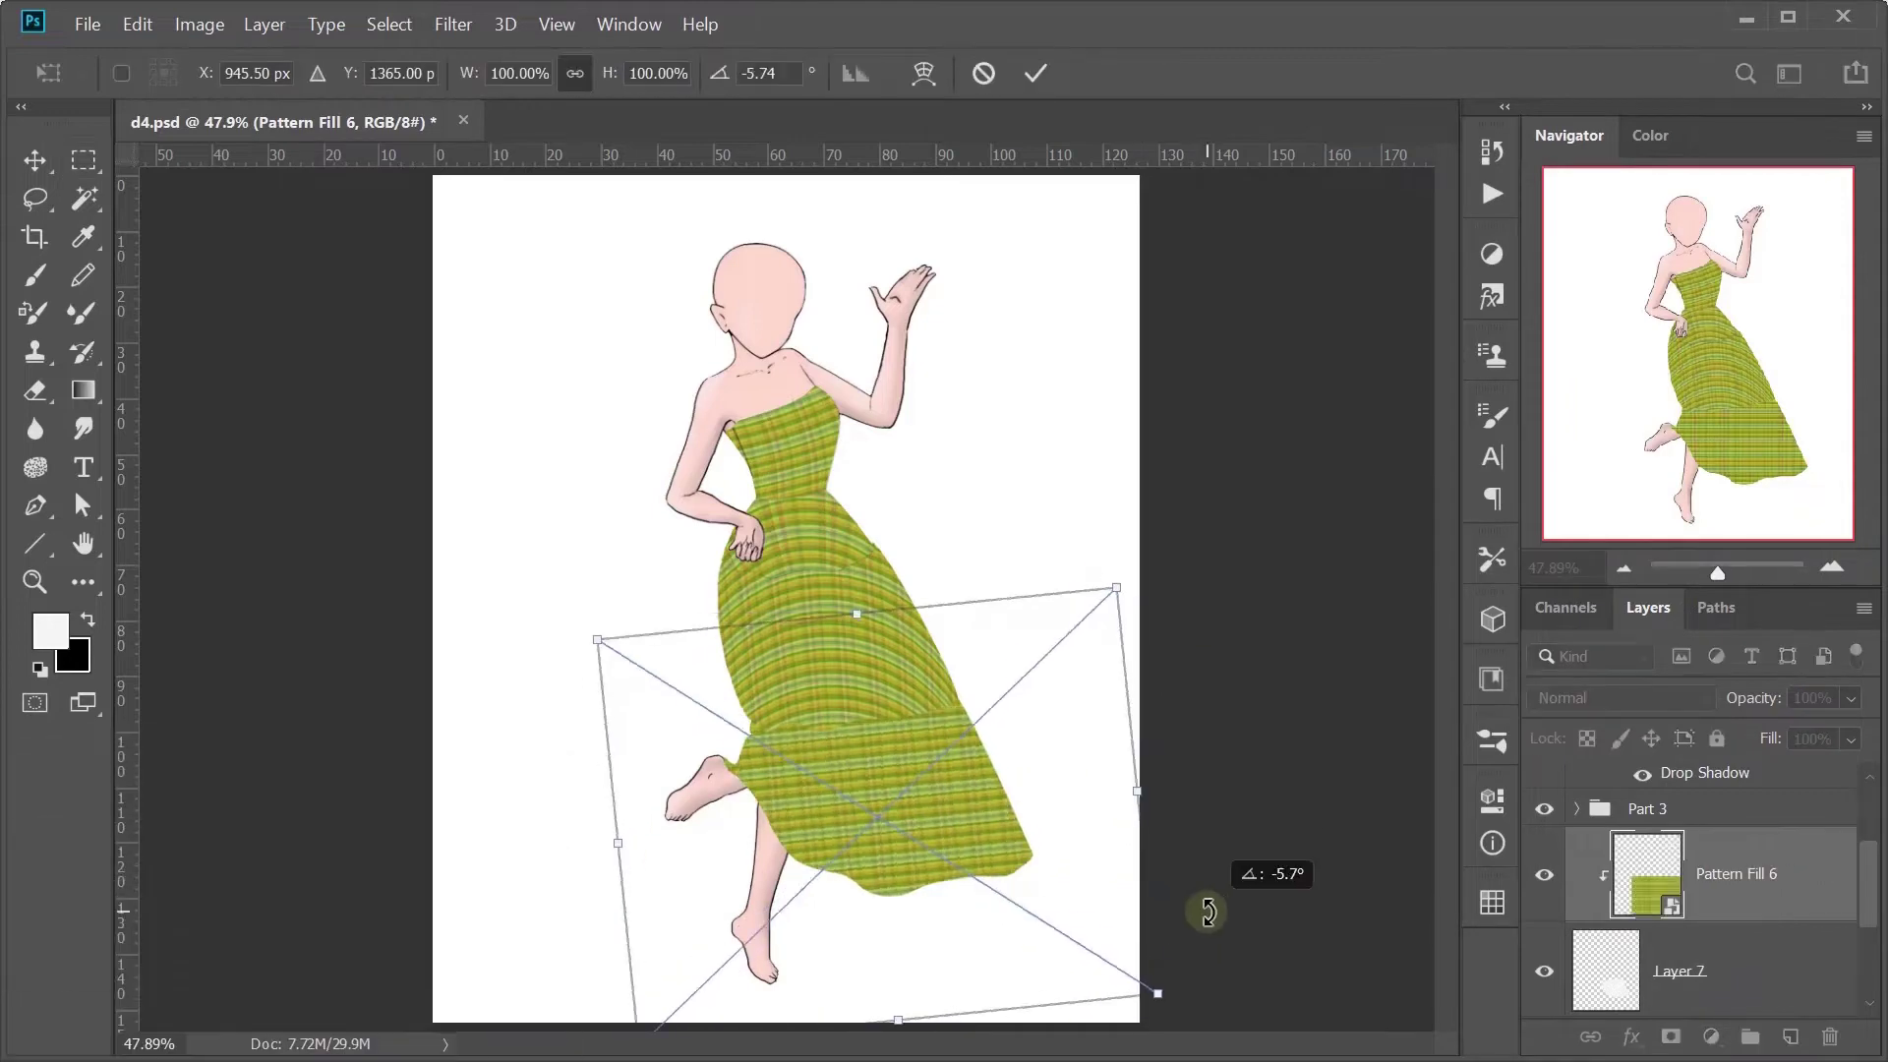
{"action": "right_click", "coordinate": [934, 829]}
{"action": "key", "text": "Escape"}
{"action": "left_click_drag", "start_coordinate": [600, 637], "coordinate": [621, 682]}
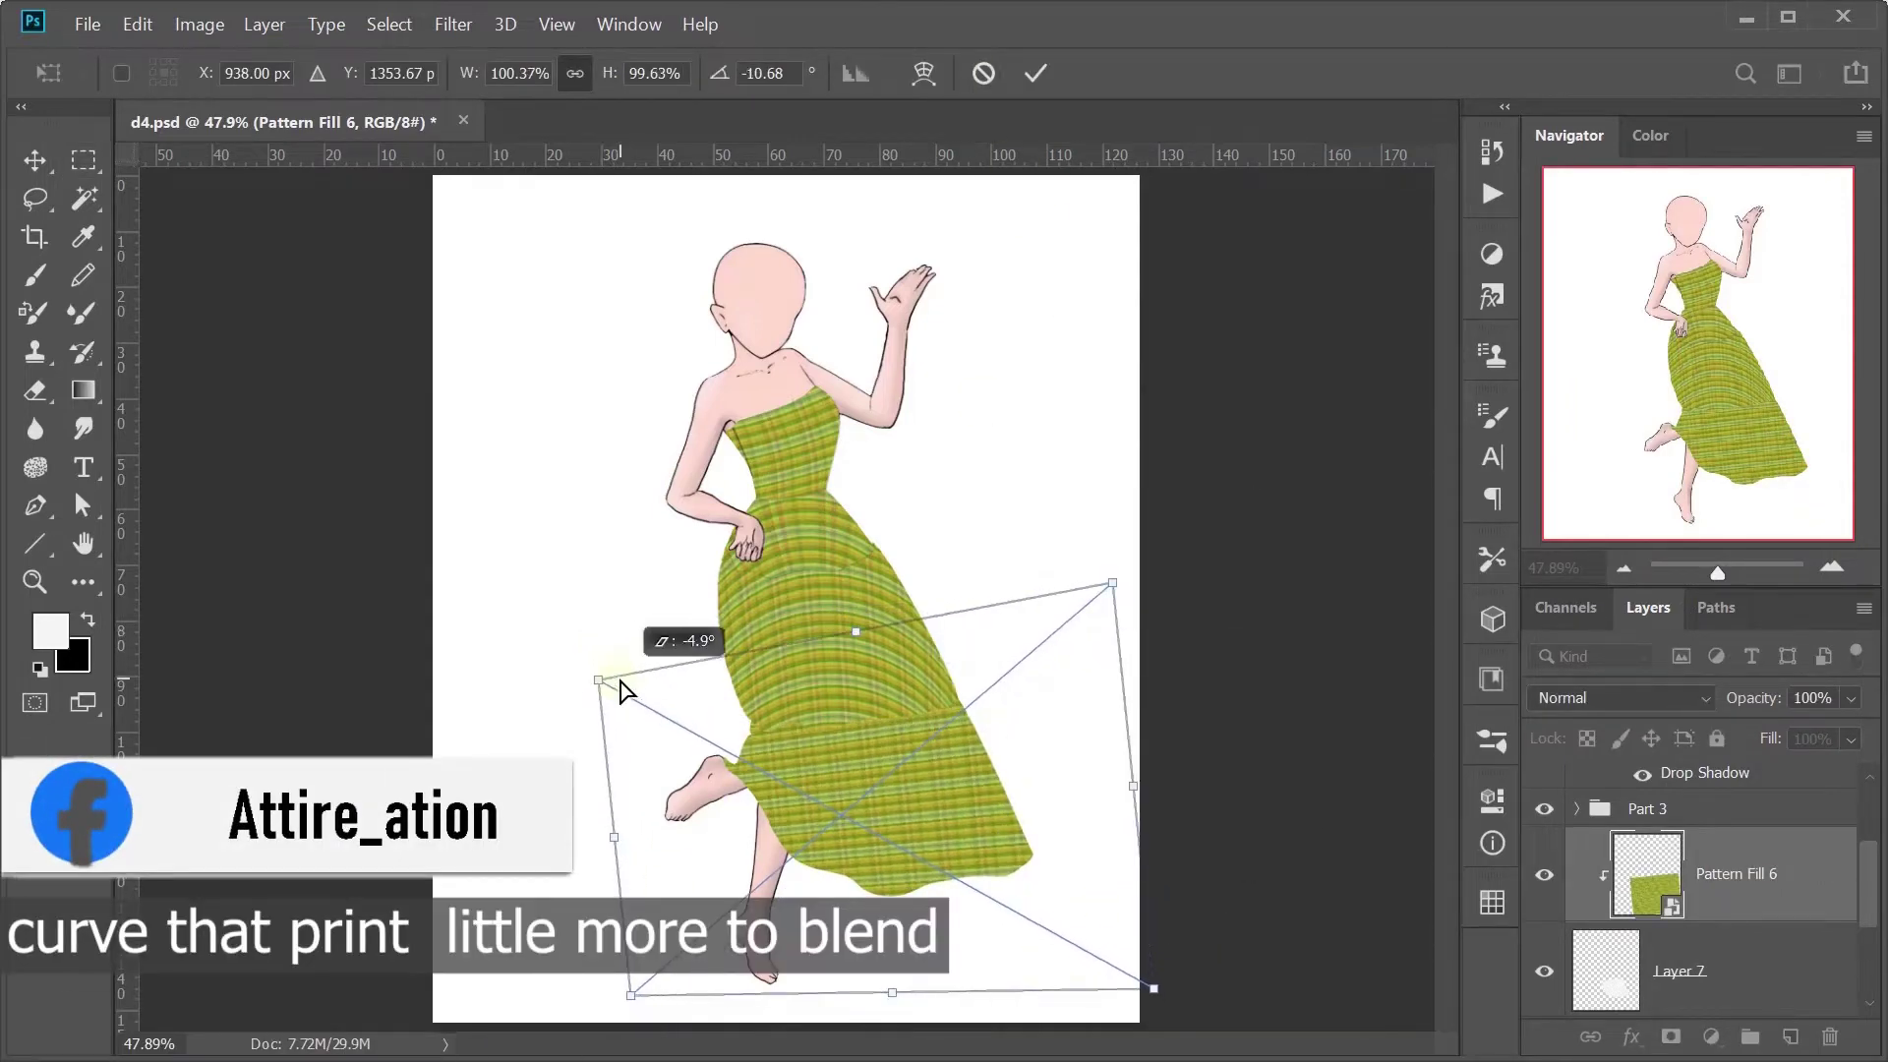
Step: Warp the plaid with the Arch preset at a bend of 67.6
{"action": "right_click", "coordinate": [902, 698]}
{"action": "left_click", "coordinate": [948, 620]}
{"action": "left_click", "coordinate": [344, 73]}
{"action": "left_click", "coordinate": [315, 287]}
{"action": "left_click_drag", "start_coordinate": [536, 73], "coordinate": [767, 118]}
{"action": "left_click_drag", "start_coordinate": [914, 792], "coordinate": [897, 813]}
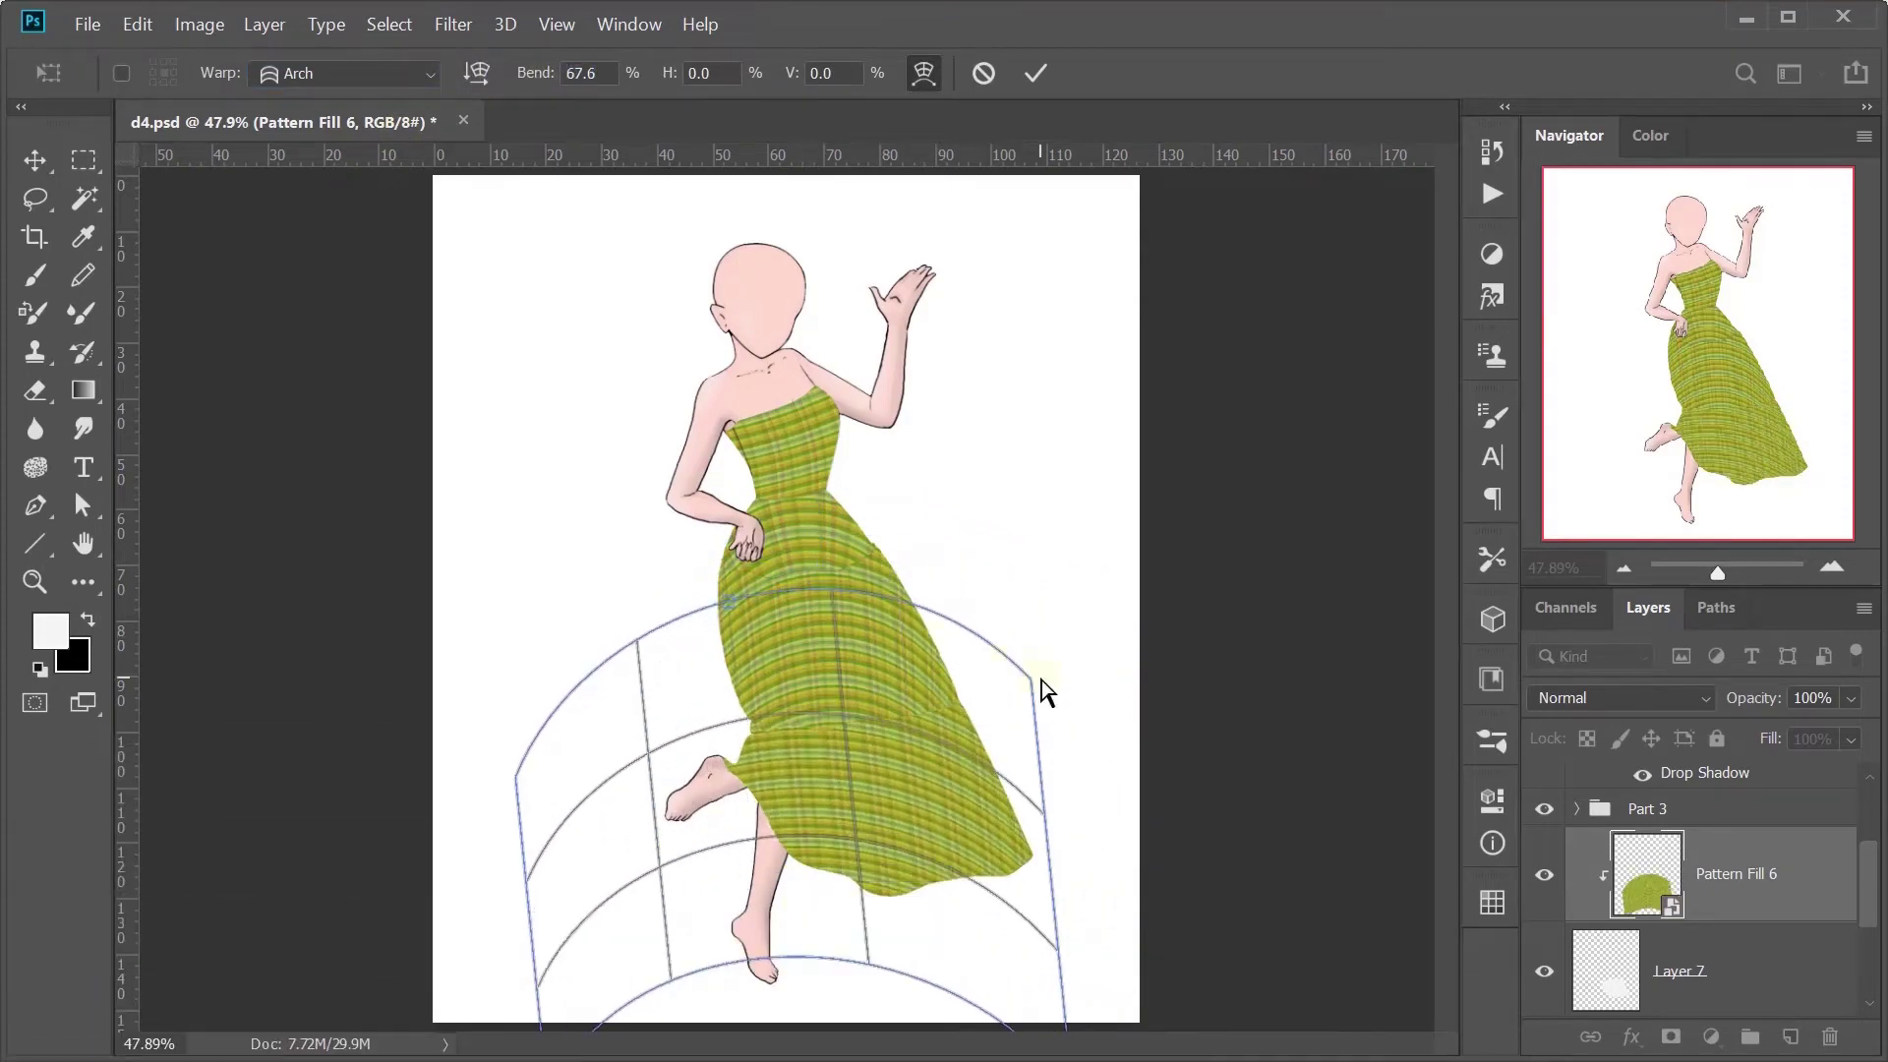
{"action": "key", "text": "Return"}
Step: Fine-tune the plaid's placement, rotation and scale on the lower tier
{"action": "key", "text": "ctrl+t"}
{"action": "left_click_drag", "start_coordinate": [1082, 531], "coordinate": [1086, 506]}
{"action": "left_click_drag", "start_coordinate": [990, 716], "coordinate": [968, 723]}
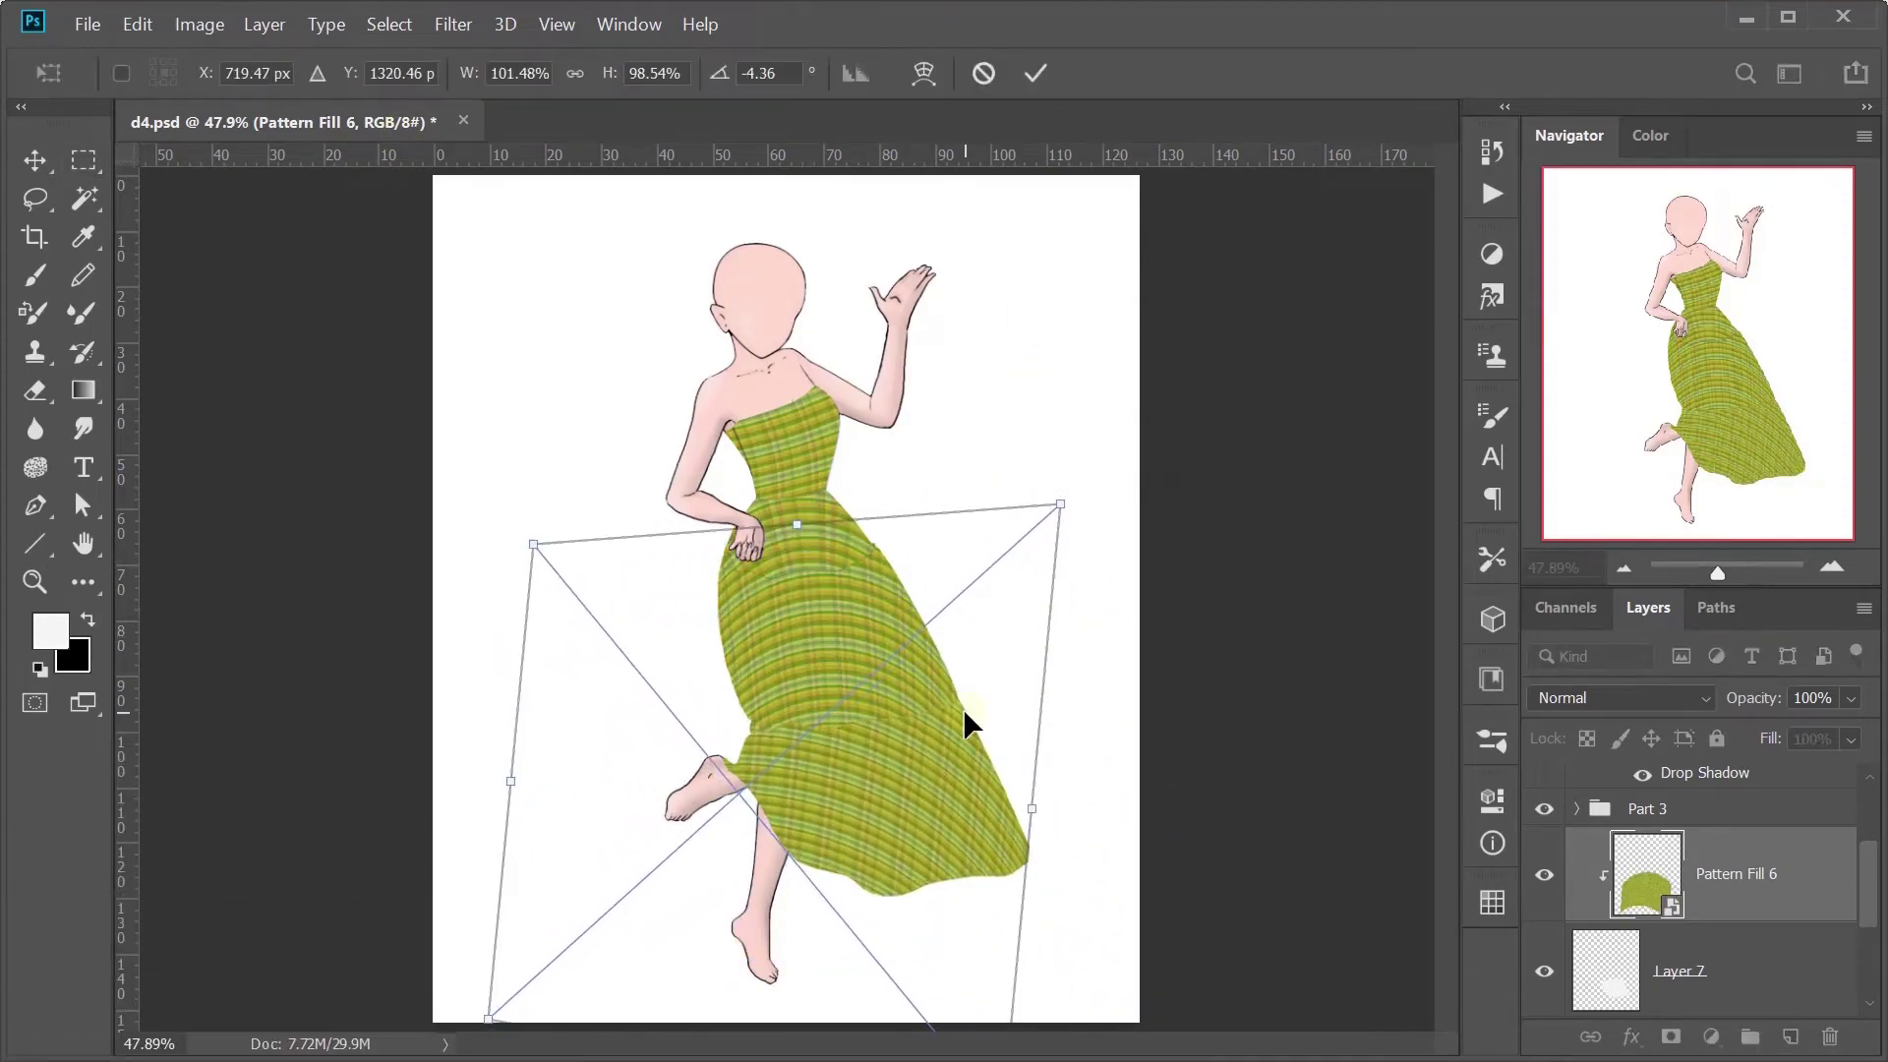
{"action": "key", "text": "Return"}
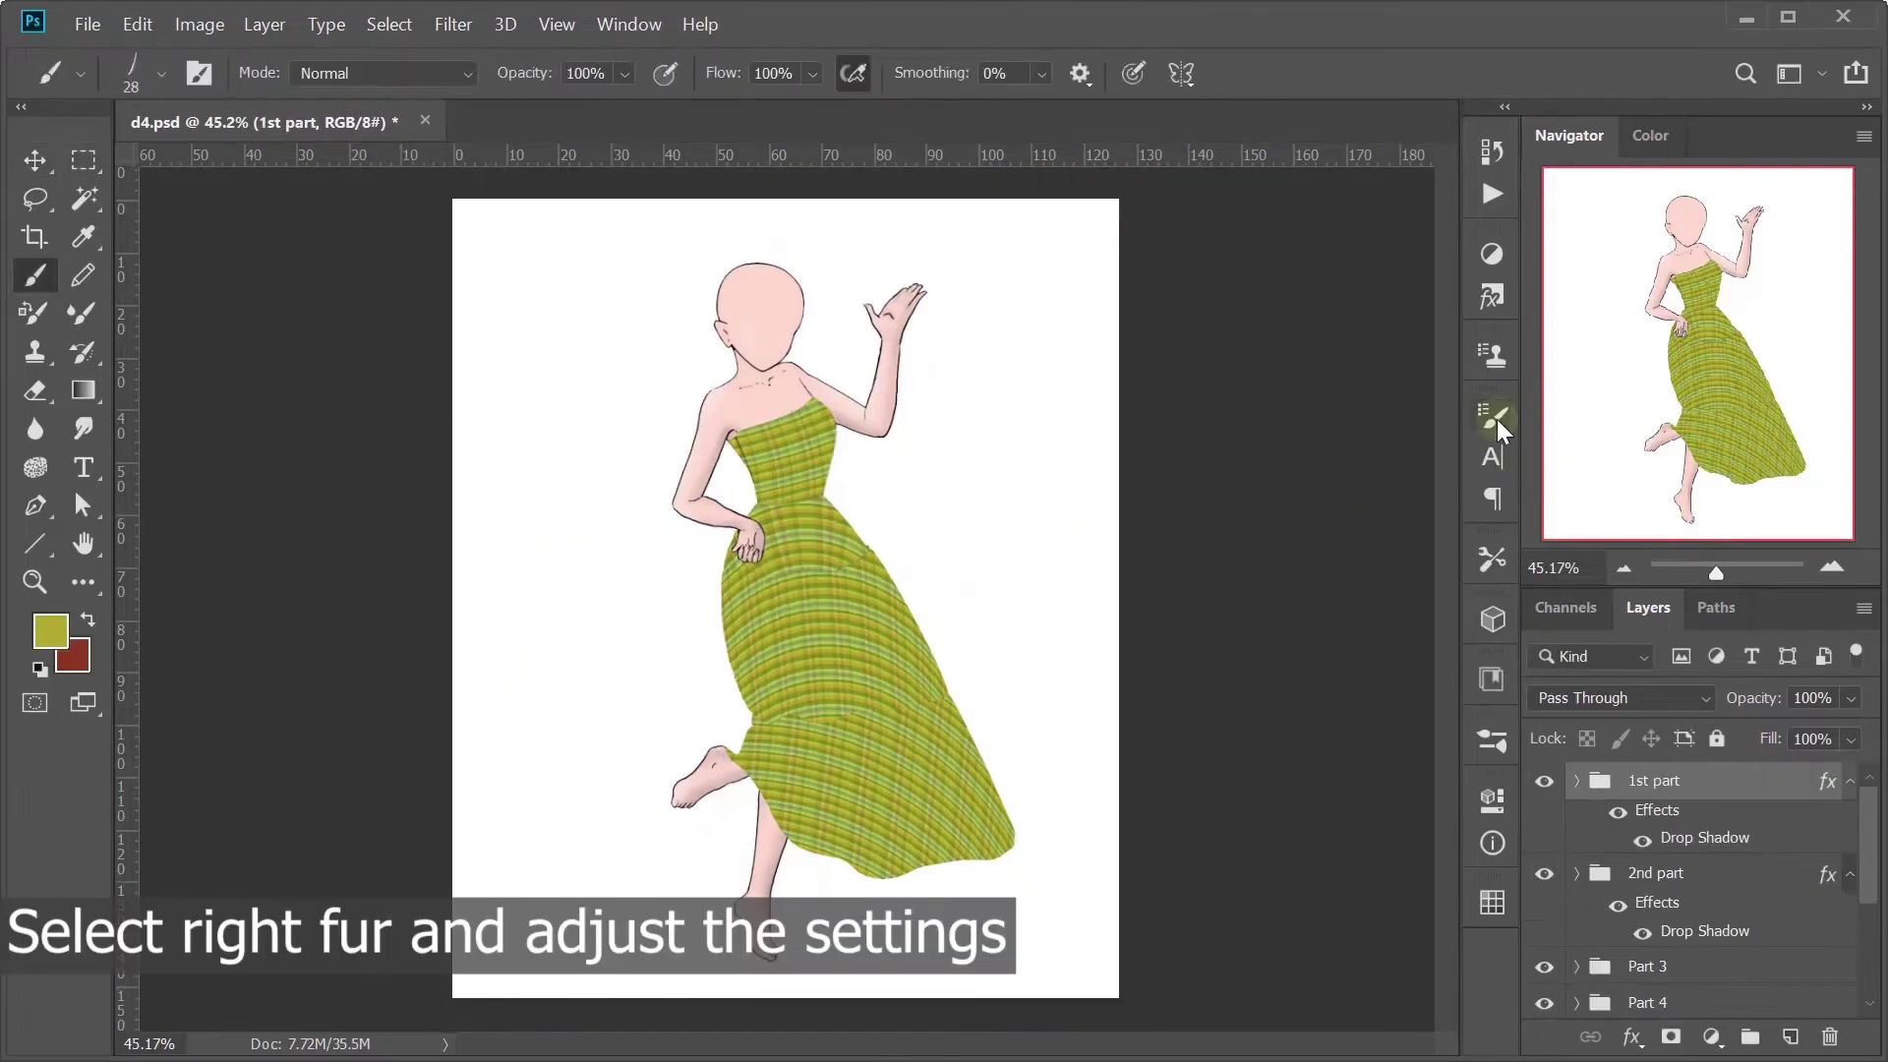
Step: Check the fur brush settings and add a new fringe layer, zoomed to 200% on the bust
{"action": "left_click", "coordinate": [1492, 417]}
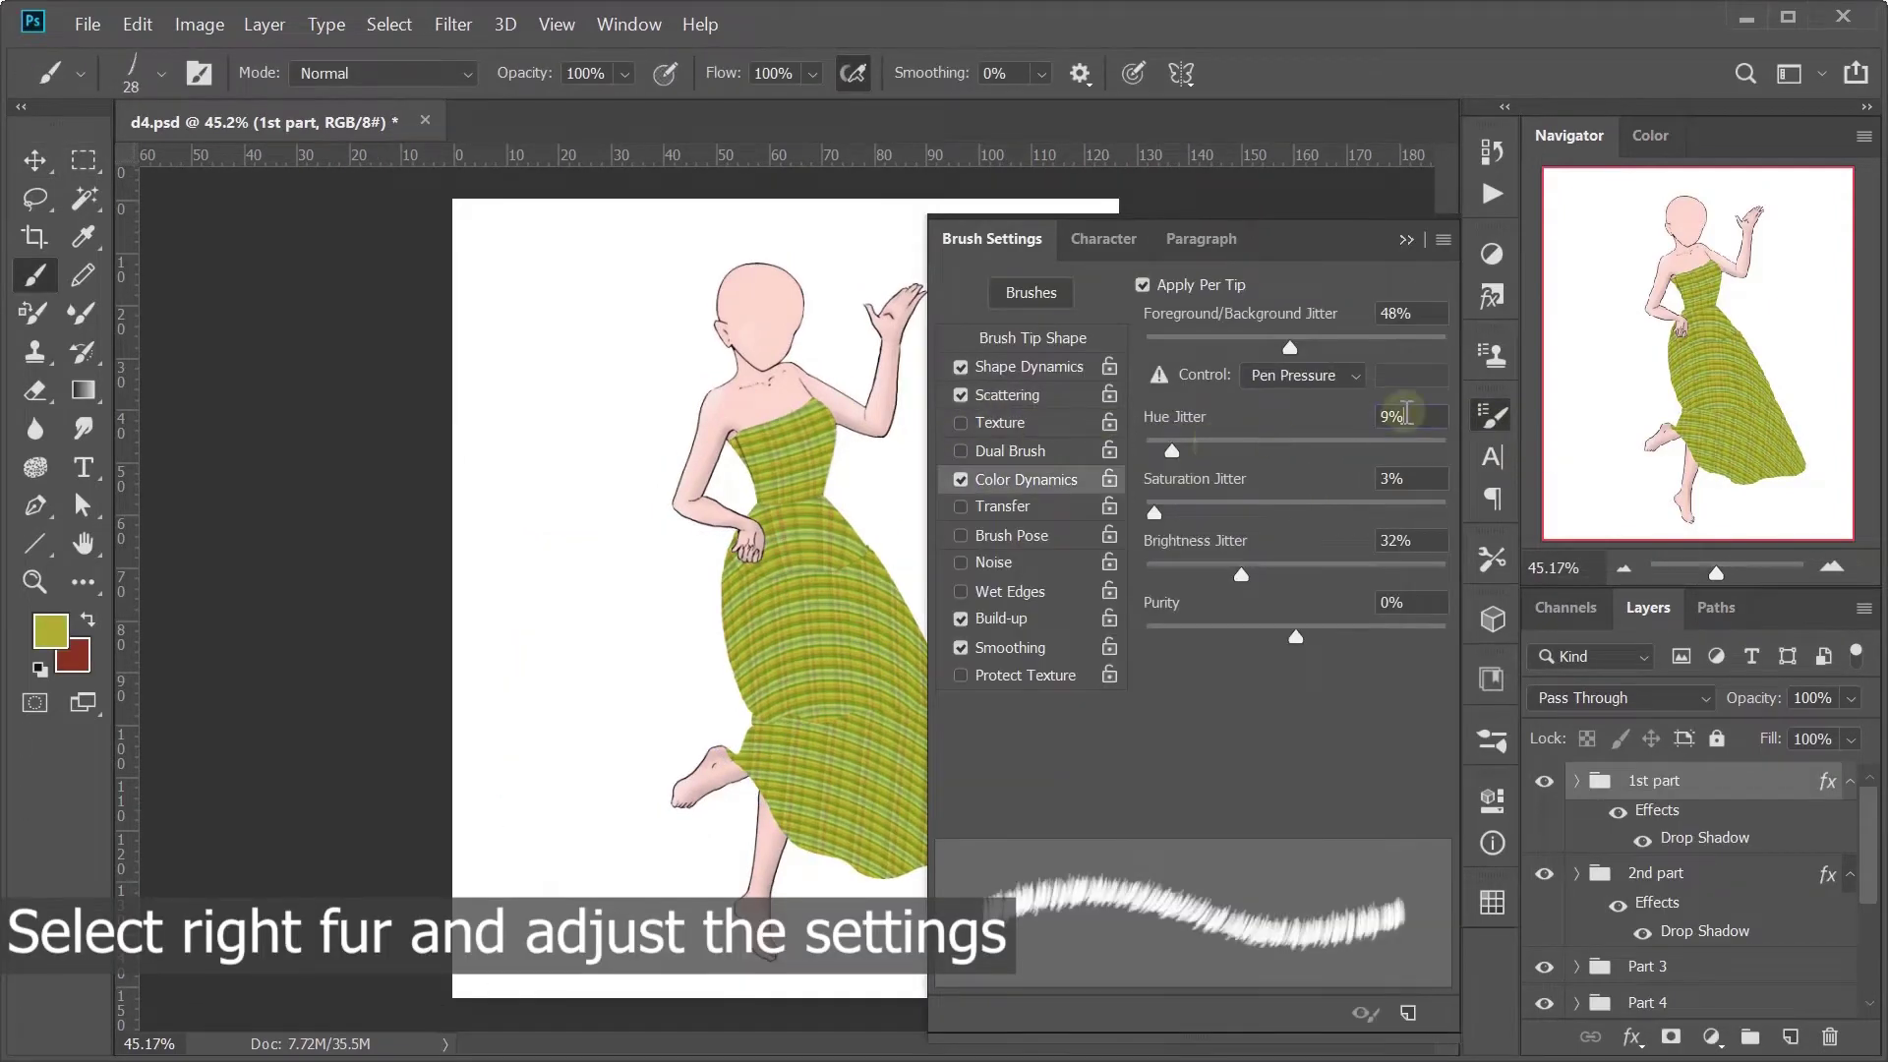
{"action": "left_click", "coordinate": [1343, 244]}
{"action": "left_click", "coordinate": [1789, 1037]}
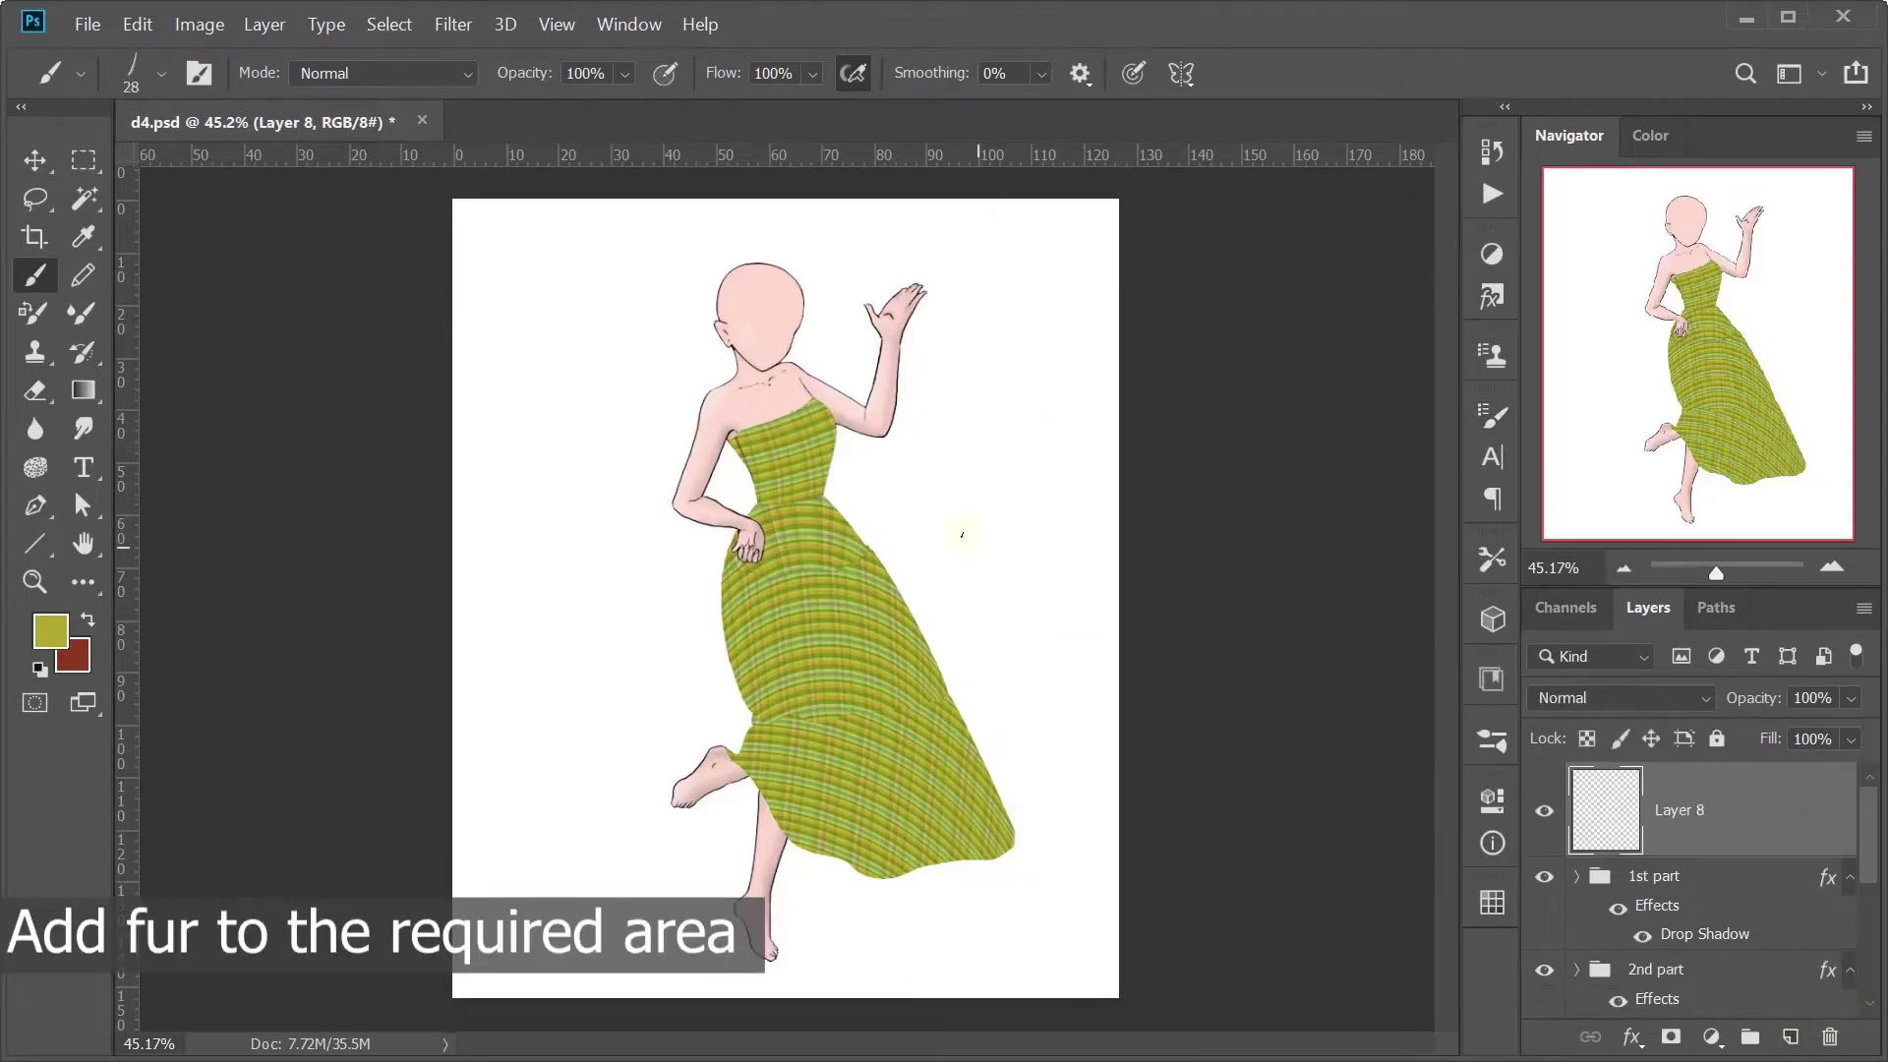
{"action": "key", "text": "ctrl+plus"}
{"action": "key", "text": "ctrl+plus"}
{"action": "key", "text": "ctrl+plus"}
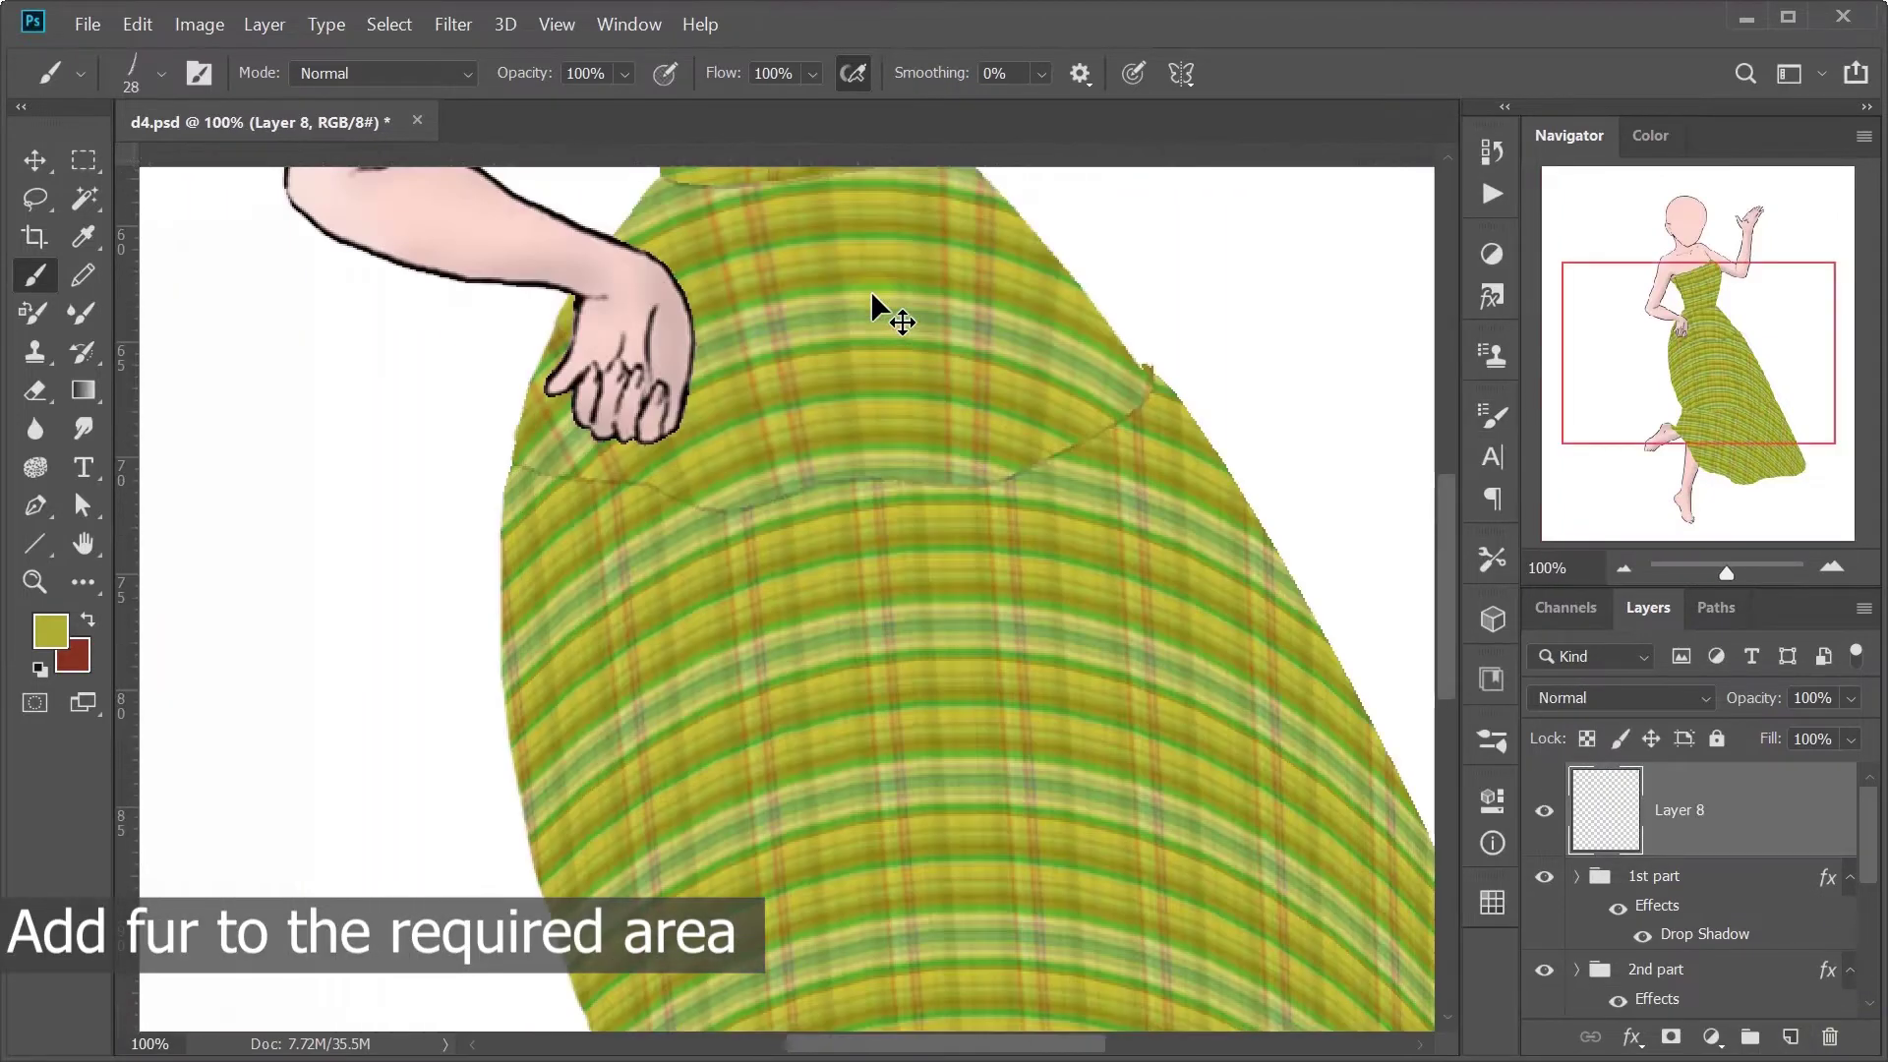
{"action": "left_click_drag", "start_coordinate": [1726, 322], "coordinate": [1717, 241]}
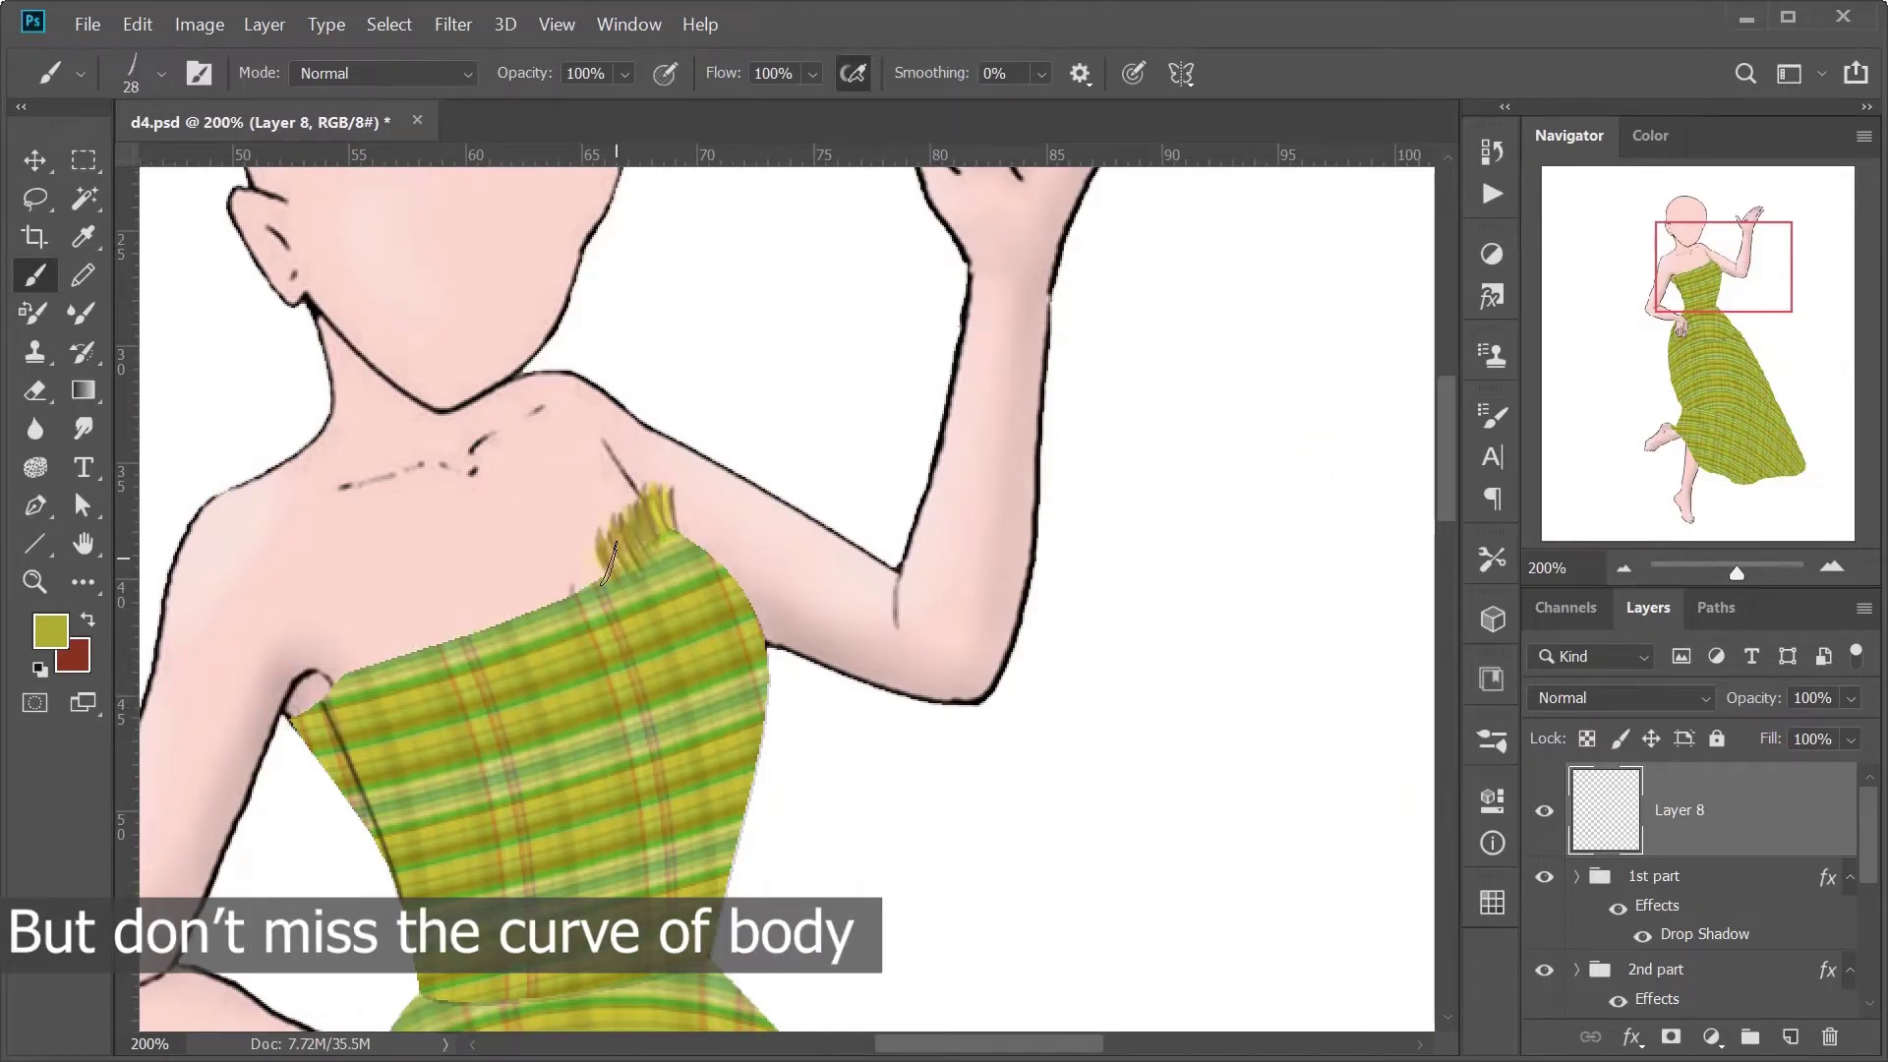
Step: Paint mustard fringe along the bodice's top edge, undoing a first waist-seam attempt
{"action": "left_click_drag", "start_coordinate": [608, 562], "coordinate": [333, 673]}
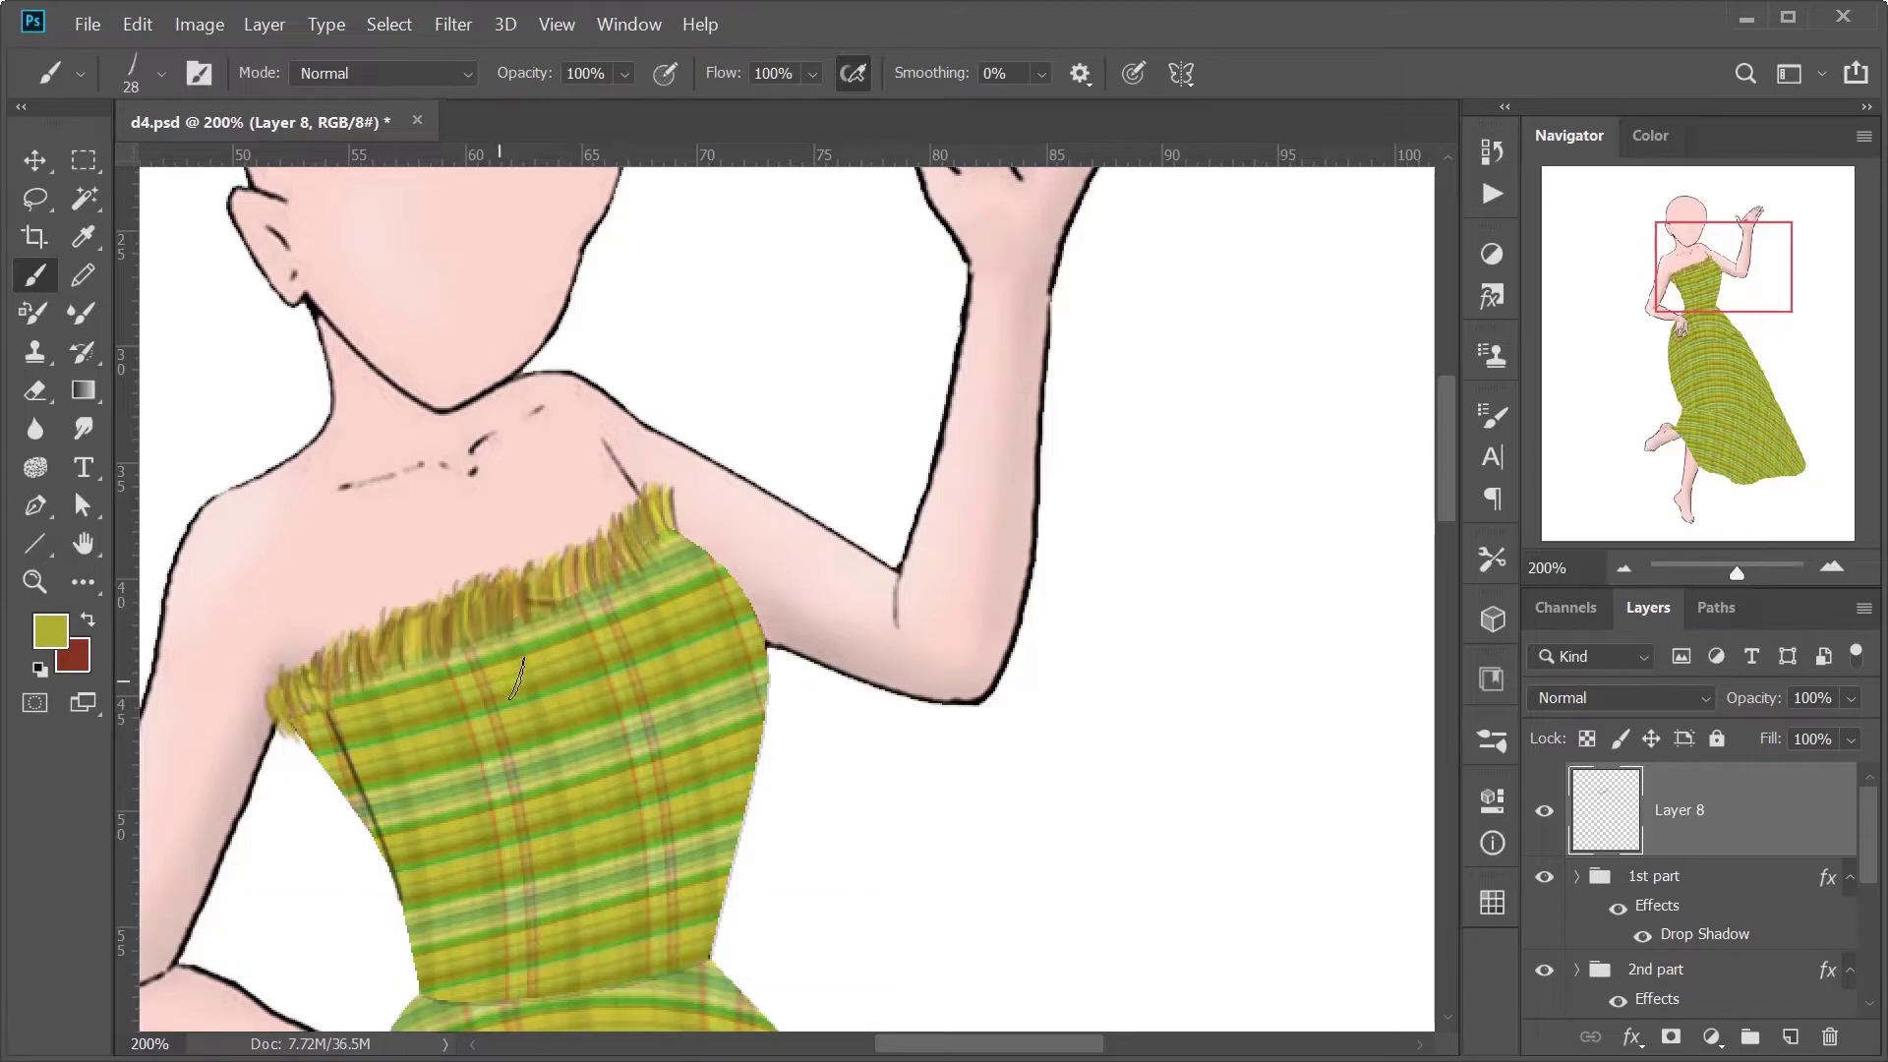
{"action": "scroll", "coordinate": [516, 678], "scroll_direction": "down", "scroll_amount": 5}
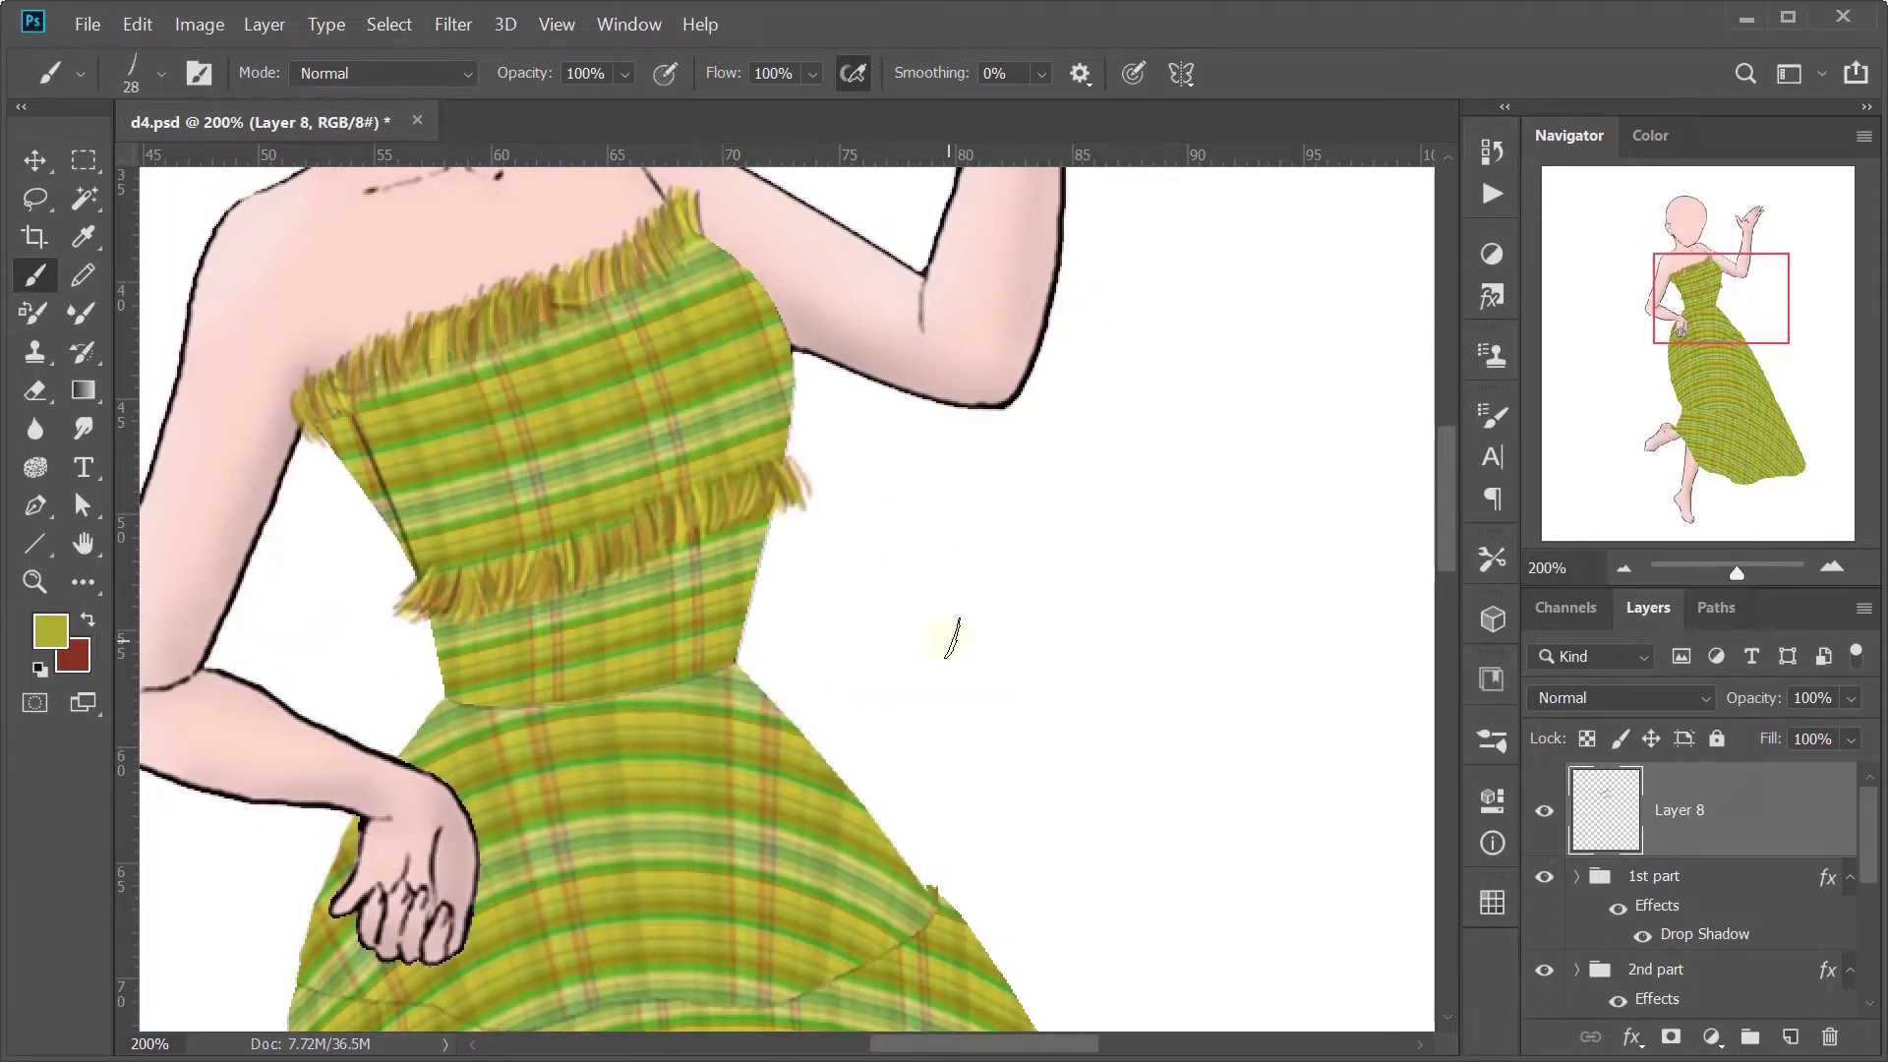
{"action": "scroll", "coordinate": [983, 801], "scroll_direction": "left", "scroll_amount": 4}
{"action": "scroll", "coordinate": [983, 801], "scroll_direction": "down", "scroll_amount": 5}
{"action": "left_click_drag", "start_coordinate": [472, 566], "coordinate": [693, 622]}
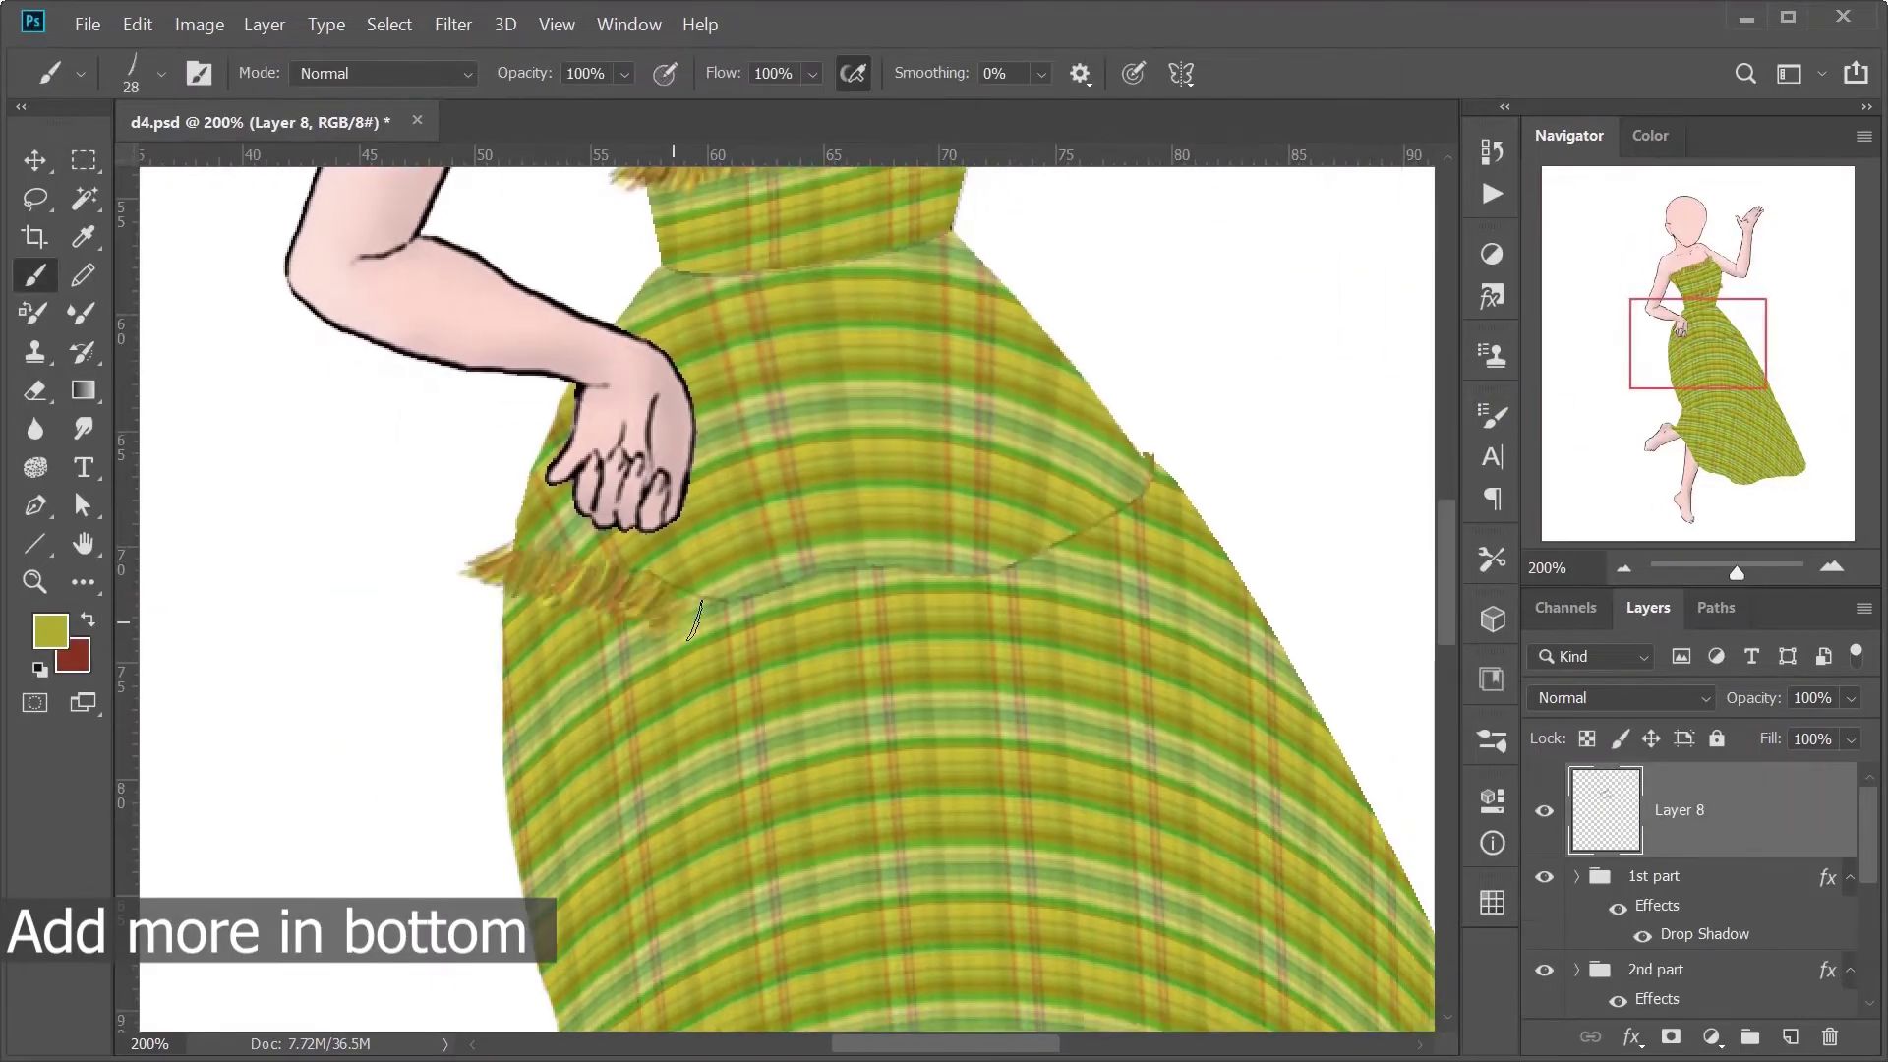
{"action": "key", "text": "ctrl+z"}
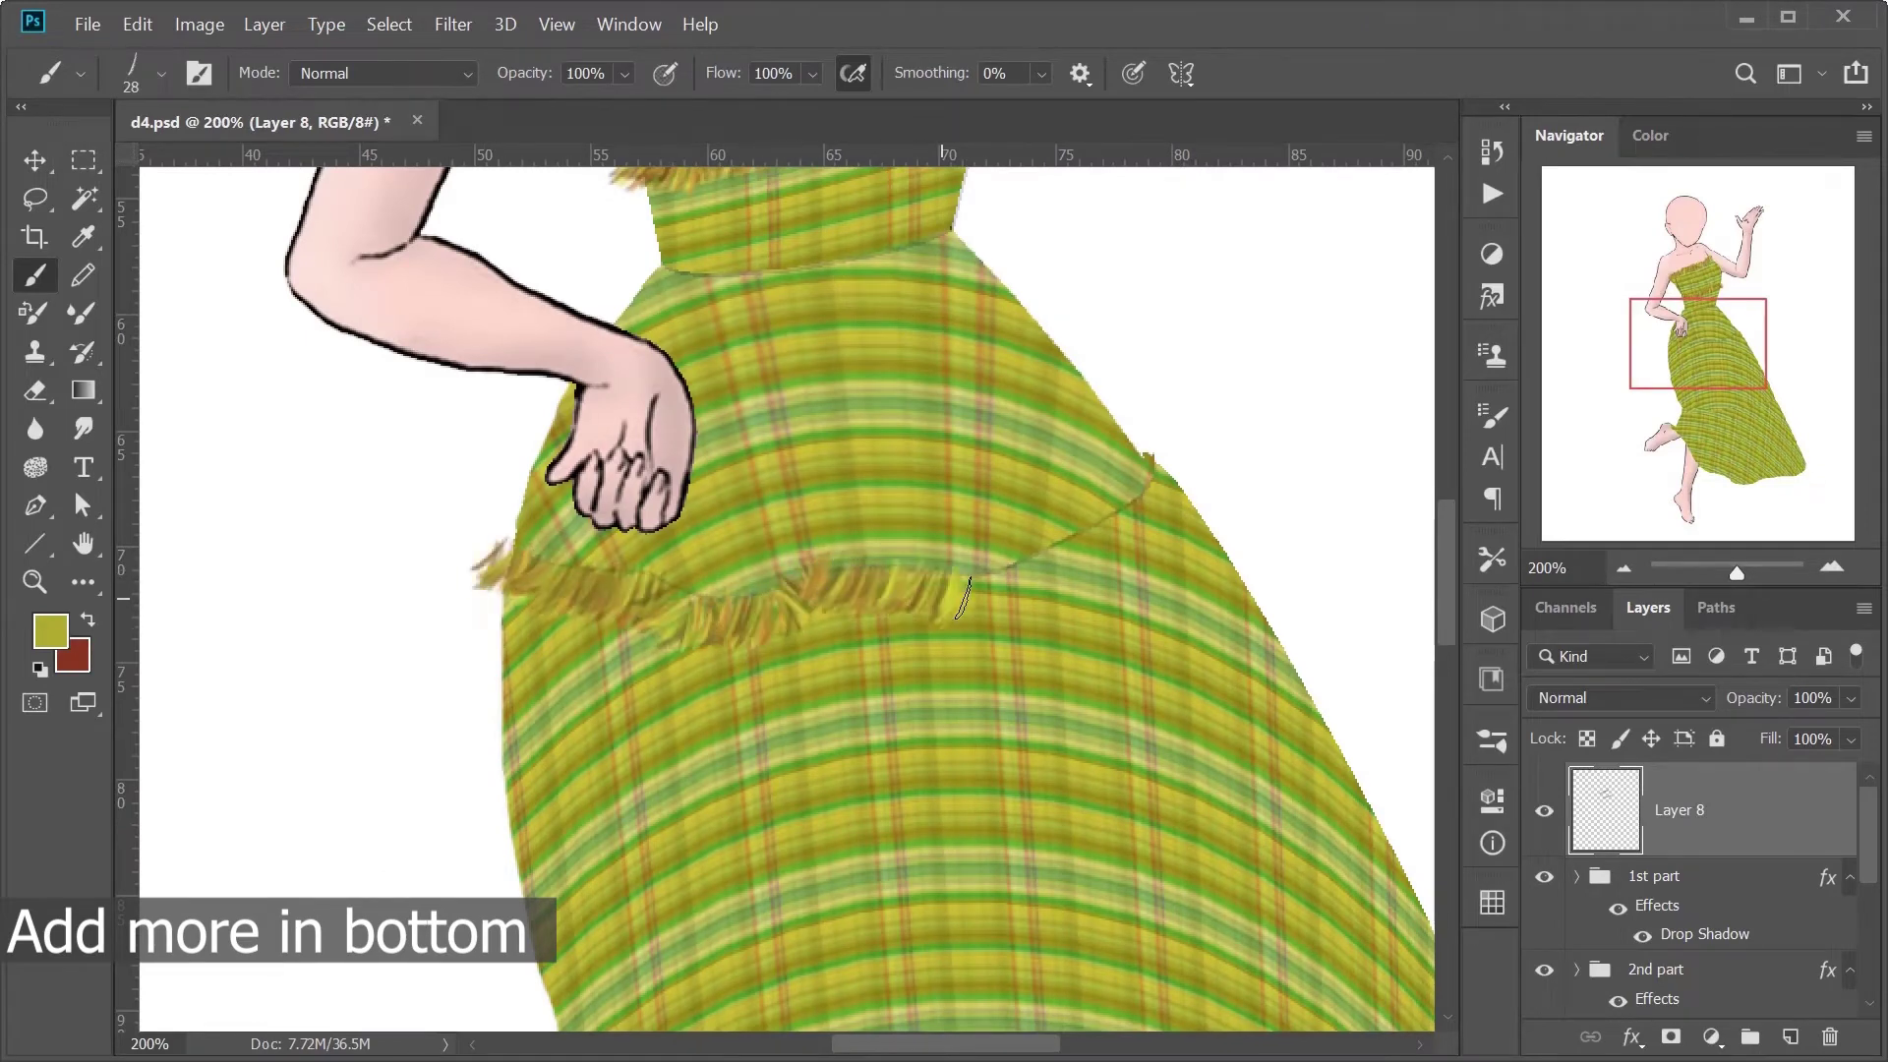
{"action": "key", "text": "ctrl+z"}
Step: Enlarge the fringe brush to 52 px and turn off shape dynamics
{"action": "left_click", "coordinate": [1491, 415]}
{"action": "left_click_drag", "start_coordinate": [1180, 521], "coordinate": [1222, 531]}
{"action": "mouse_move", "coordinate": [688, 590]}
{"action": "left_mouse_down"}
{"action": "mouse_move", "coordinate": [566, 541]}
{"action": "mouse_move", "coordinate": [432, 530]}
{"action": "mouse_move", "coordinate": [1032, 359]}
{"action": "left_mouse_up"}
{"action": "left_click", "coordinate": [1491, 415]}
{"action": "left_click", "coordinate": [960, 366]}
{"action": "left_click", "coordinate": [1022, 365]}
{"action": "key", "text": "F5"}
{"action": "key", "text": "ctrl+z"}
Step: Raise the brush size jitter to 49% and test a waist fringe stroke
{"action": "key", "text": "ctrl+z"}
{"action": "key", "text": "F5"}
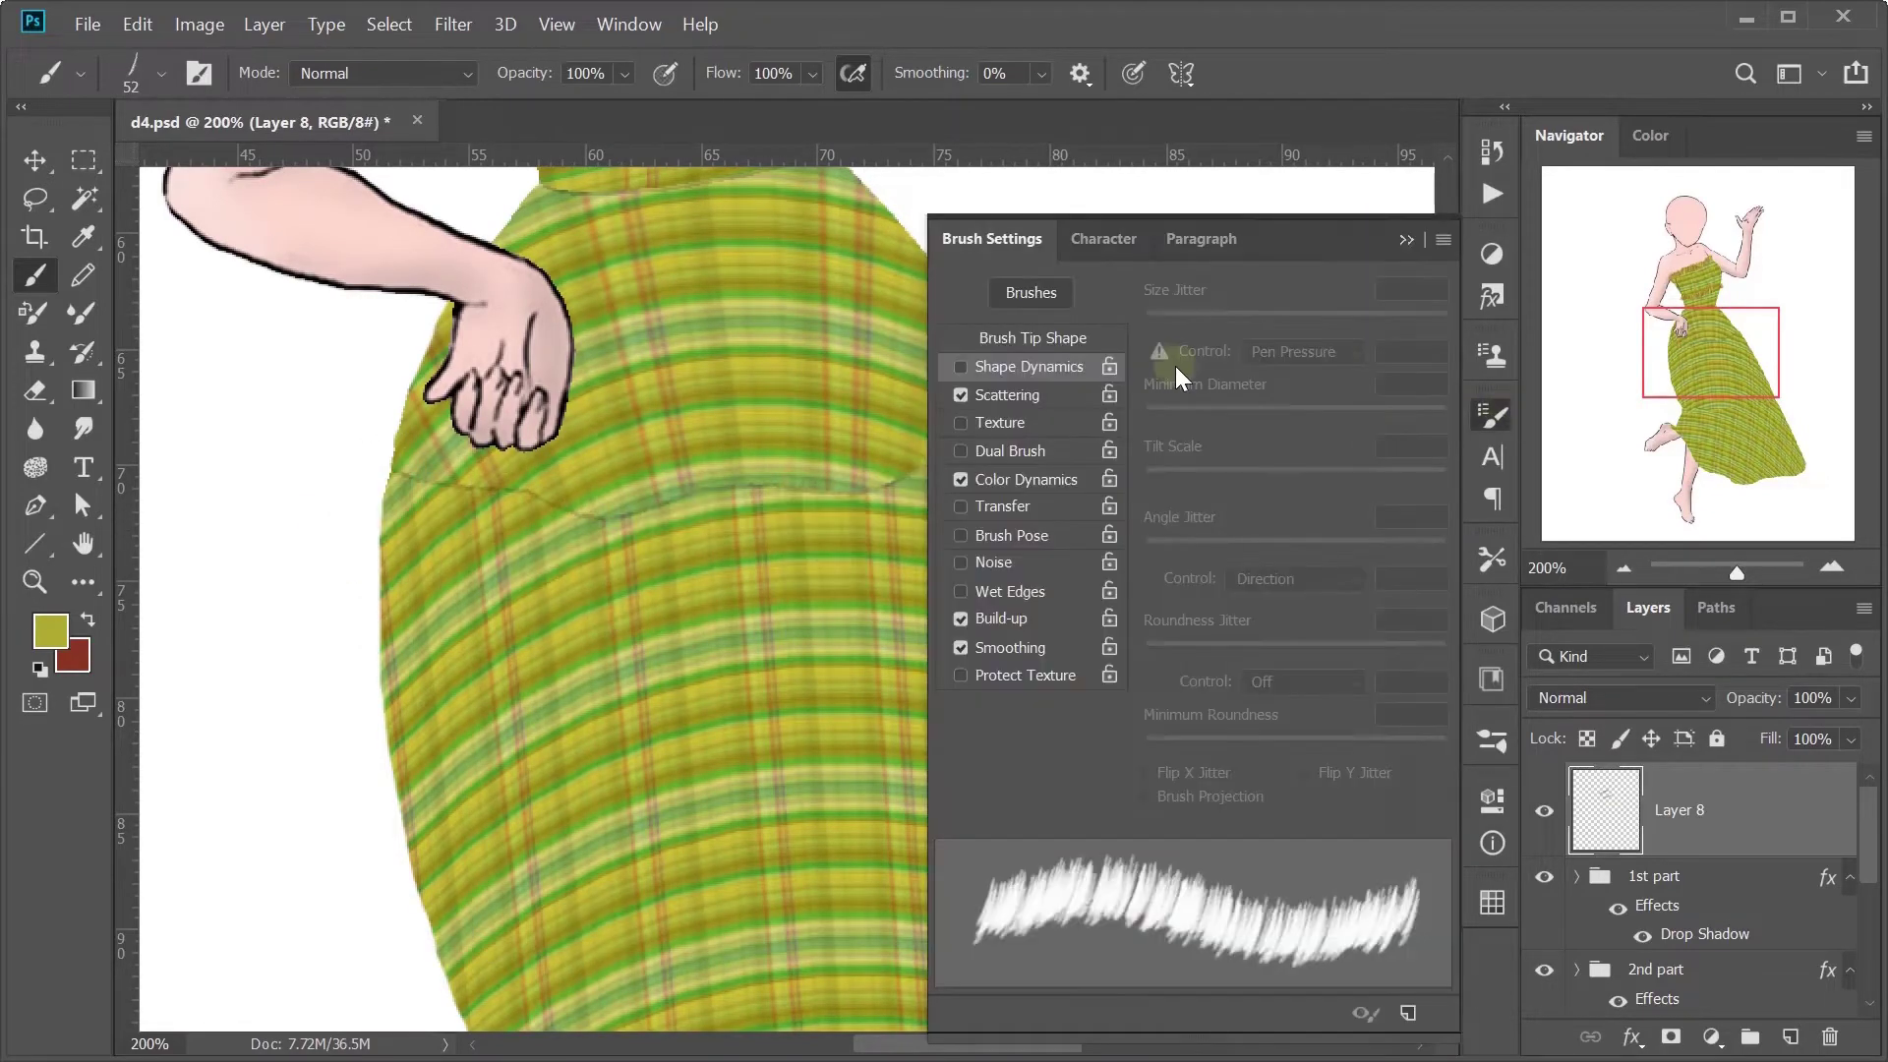
{"action": "left_click", "coordinate": [1301, 351]}
{"action": "mouse_move", "coordinate": [1221, 324]}
{"action": "left_mouse_down"}
{"action": "mouse_move", "coordinate": [1156, 324]}
{"action": "mouse_move", "coordinate": [1291, 324]}
{"action": "left_mouse_up"}
{"action": "key", "text": "F5"}
{"action": "mouse_move", "coordinate": [413, 496]}
{"action": "left_mouse_down"}
{"action": "mouse_move", "coordinate": [620, 492]}
{"action": "mouse_move", "coordinate": [1023, 393]}
{"action": "mouse_move", "coordinate": [1081, 330]}
{"action": "mouse_move", "coordinate": [491, 517]}
{"action": "mouse_move", "coordinate": [796, 491]}
{"action": "mouse_move", "coordinate": [1072, 349]}
{"action": "left_mouse_up"}
{"action": "key", "text": "ctrl+z"}
Step: Paint fringe along the lower tier seam and fit the figure in view
{"action": "left_click_drag", "start_coordinate": [551, 790], "coordinate": [474, 434]}
{"action": "mouse_move", "coordinate": [393, 491]}
{"action": "left_mouse_down"}
{"action": "mouse_move", "coordinate": [570, 511]}
{"action": "mouse_move", "coordinate": [1032, 452]}
{"action": "mouse_move", "coordinate": [1278, 383]}
{"action": "left_mouse_up"}
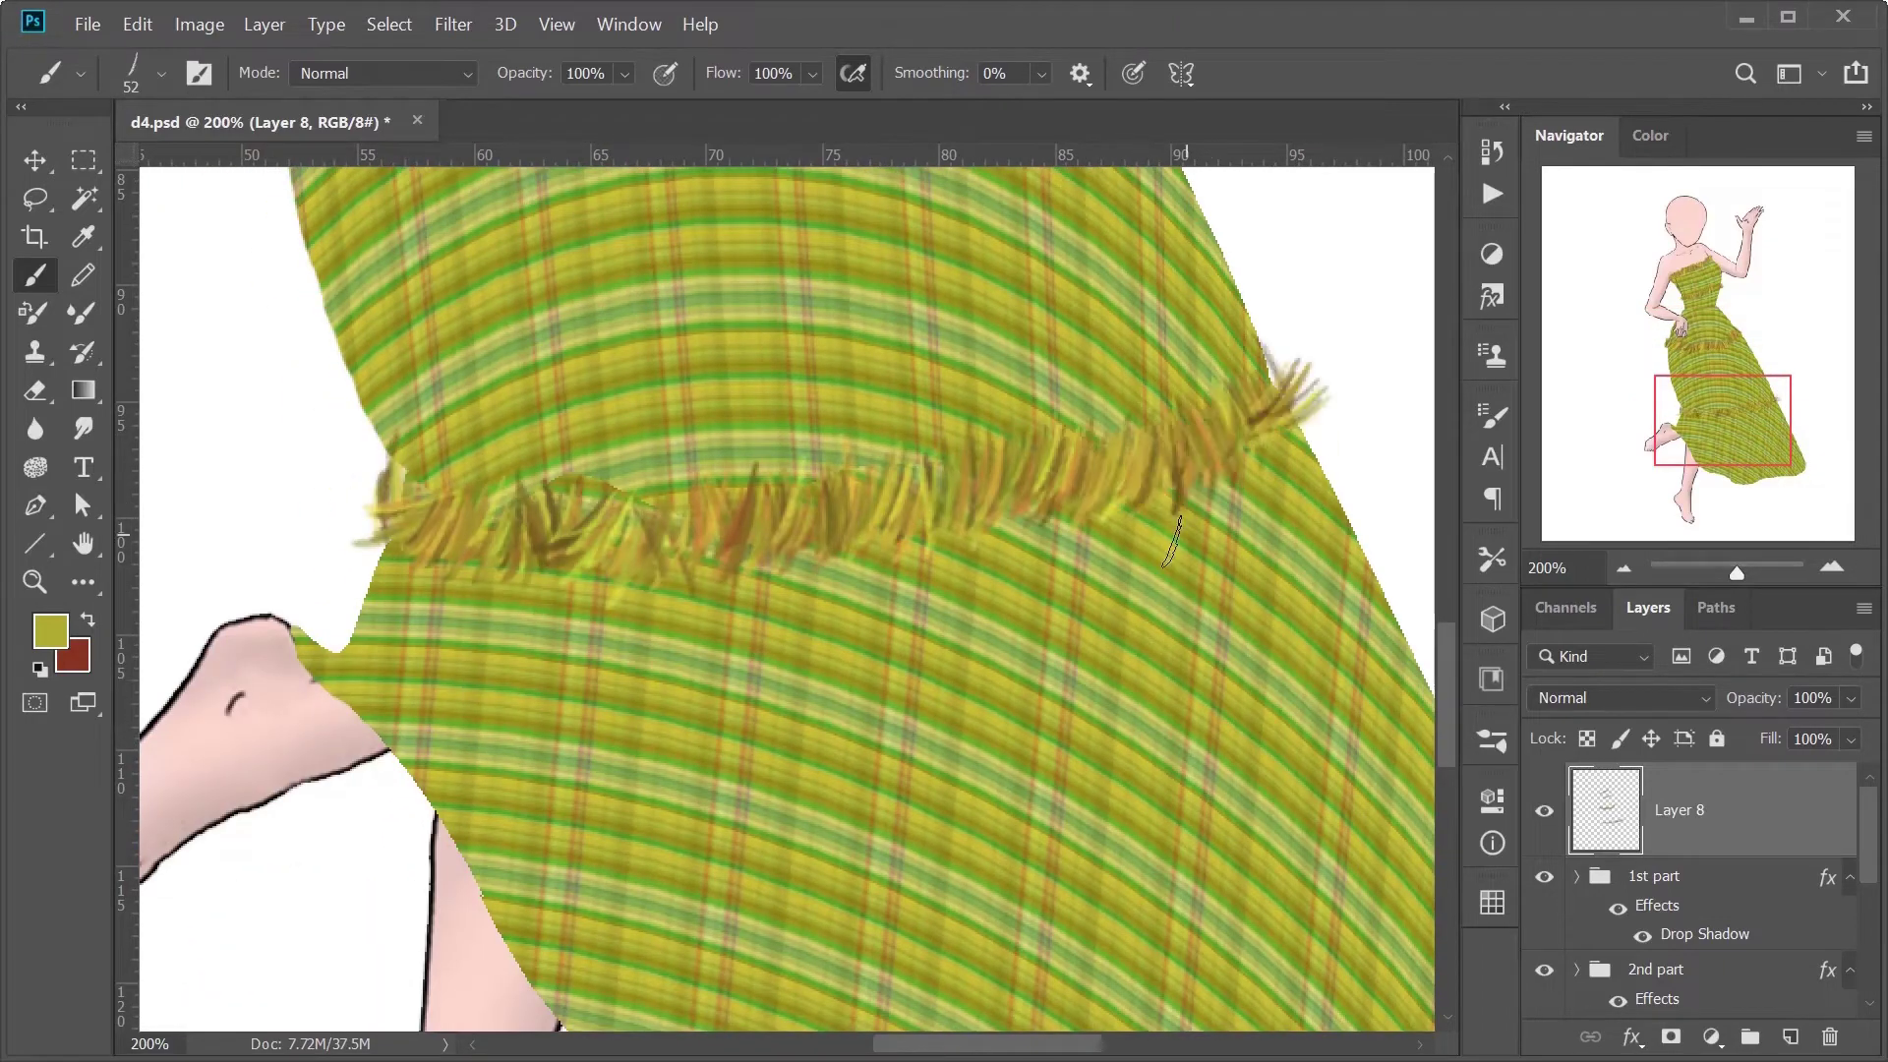
{"action": "left_click_drag", "start_coordinate": [870, 692], "coordinate": [772, 721]}
{"action": "key", "text": "ctrl+0"}
Step: Erase stray fringe at the lower tier seam using the Part 3 shape as a selection
{"action": "key", "text": "v"}
{"action": "scroll", "coordinate": [1671, 885], "scroll_direction": "down", "scroll_amount": 2}
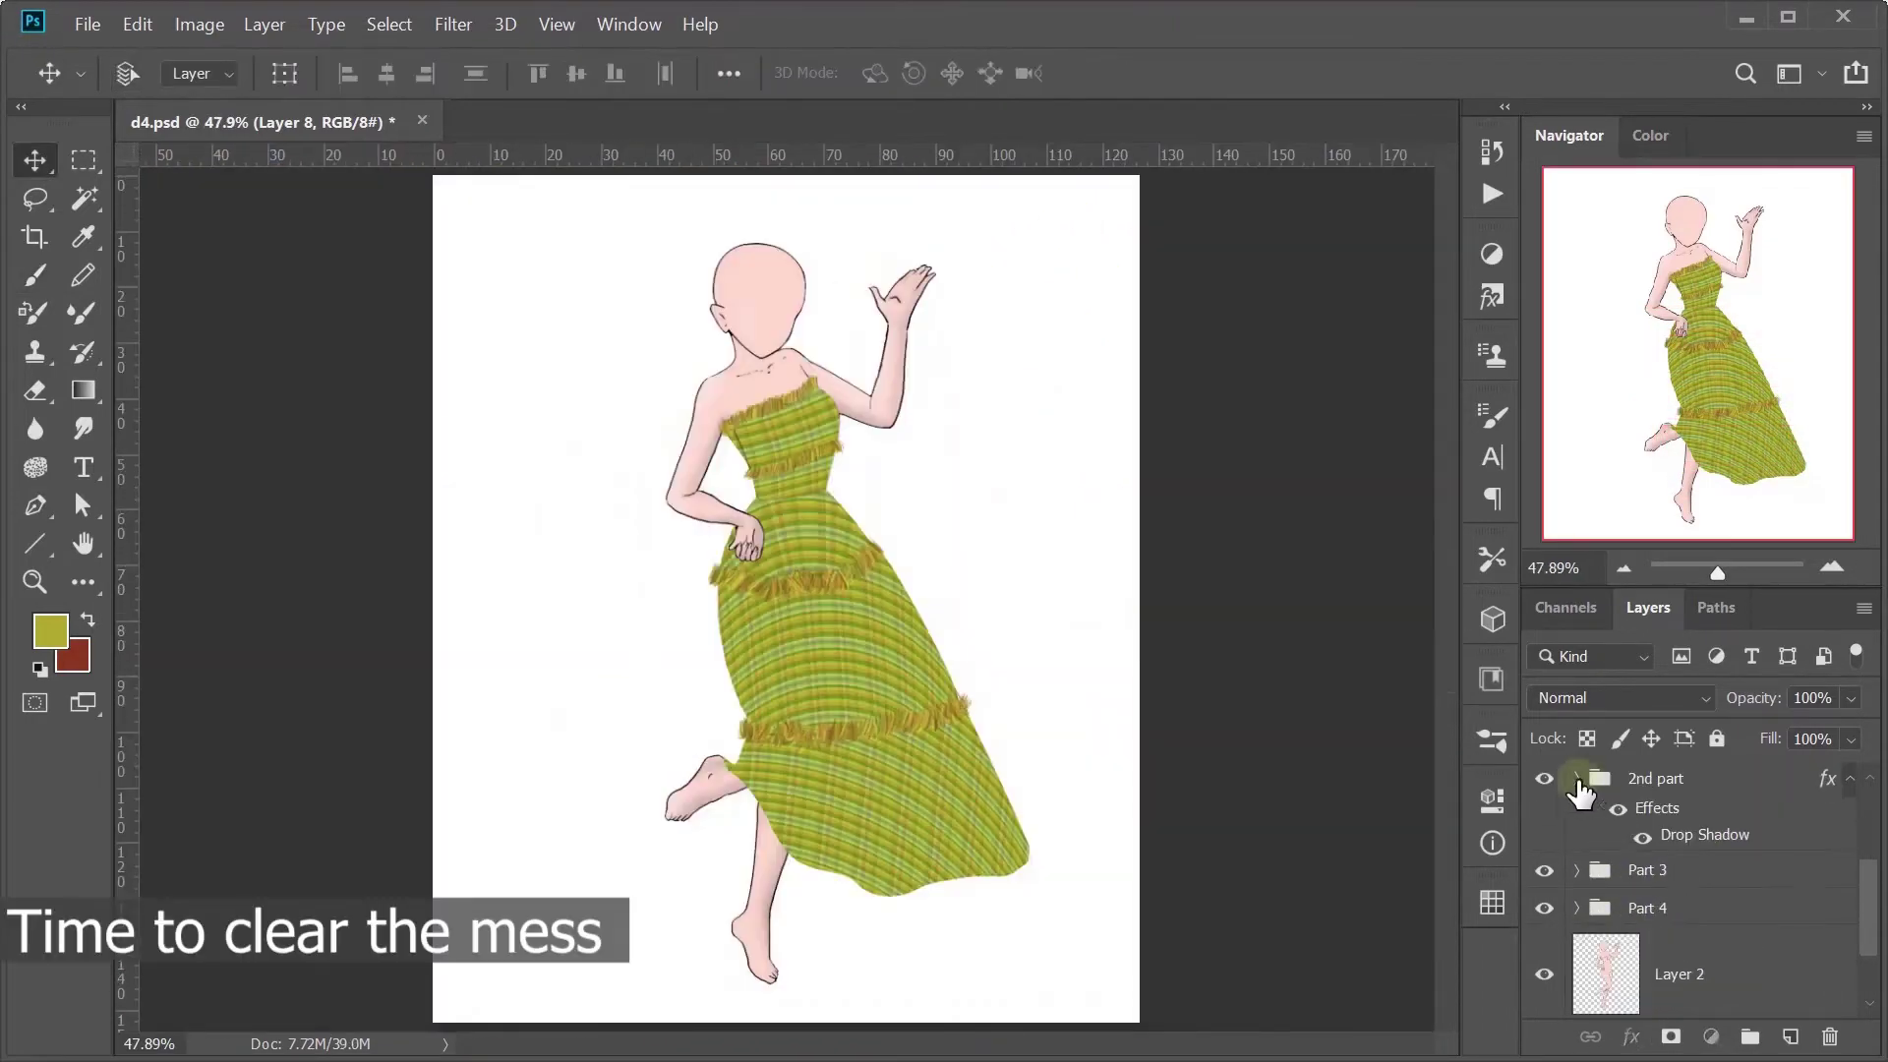
{"action": "left_click", "coordinate": [1604, 973], "text": "ctrl"}
{"action": "scroll", "coordinate": [1649, 821], "scroll_direction": "up", "scroll_amount": 2}
{"action": "key", "text": "ctrl+plus"}
{"action": "key", "text": "ctrl+plus"}
{"action": "key", "text": "ctrl+plus"}
{"action": "key", "text": "e"}
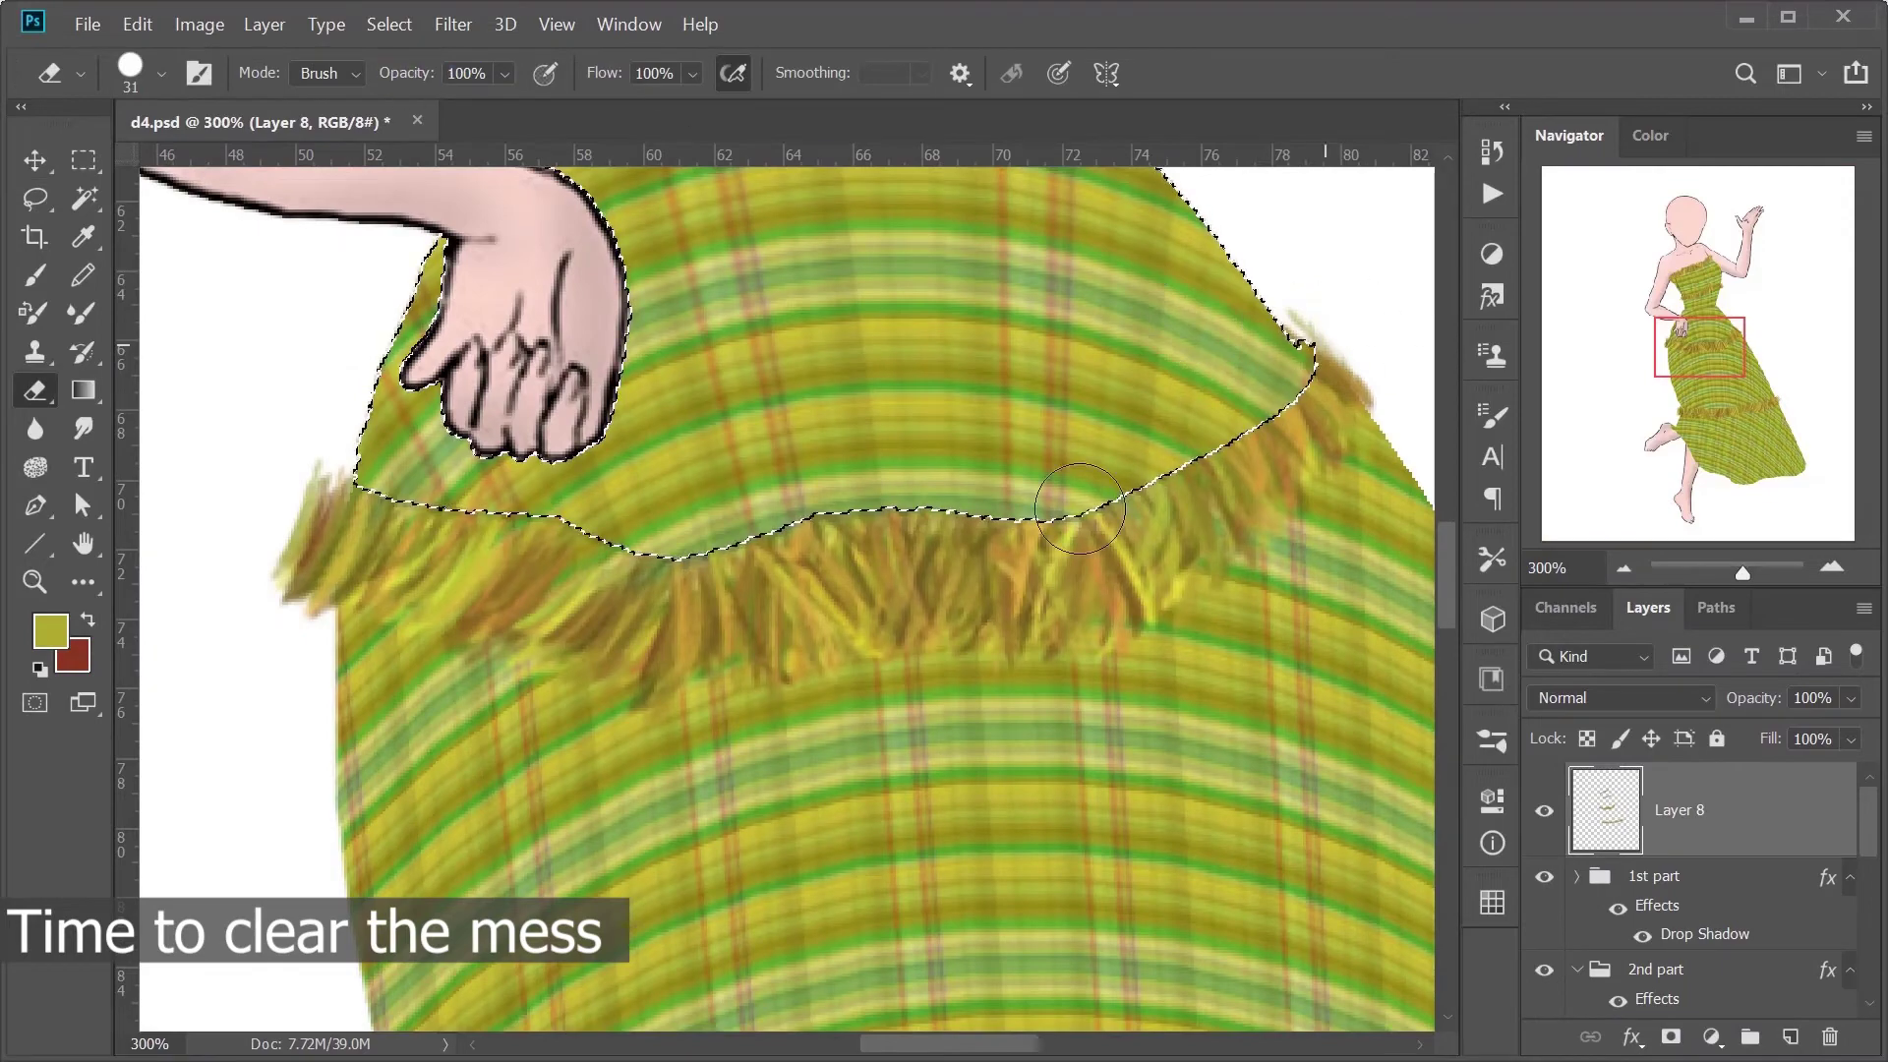
{"action": "scroll", "coordinate": [1671, 884], "scroll_direction": "down", "scroll_amount": 3}
{"action": "left_click", "coordinate": [1647, 937], "text": "ctrl"}
{"action": "left_click_drag", "start_coordinate": [1699, 346], "coordinate": [1705, 406]}
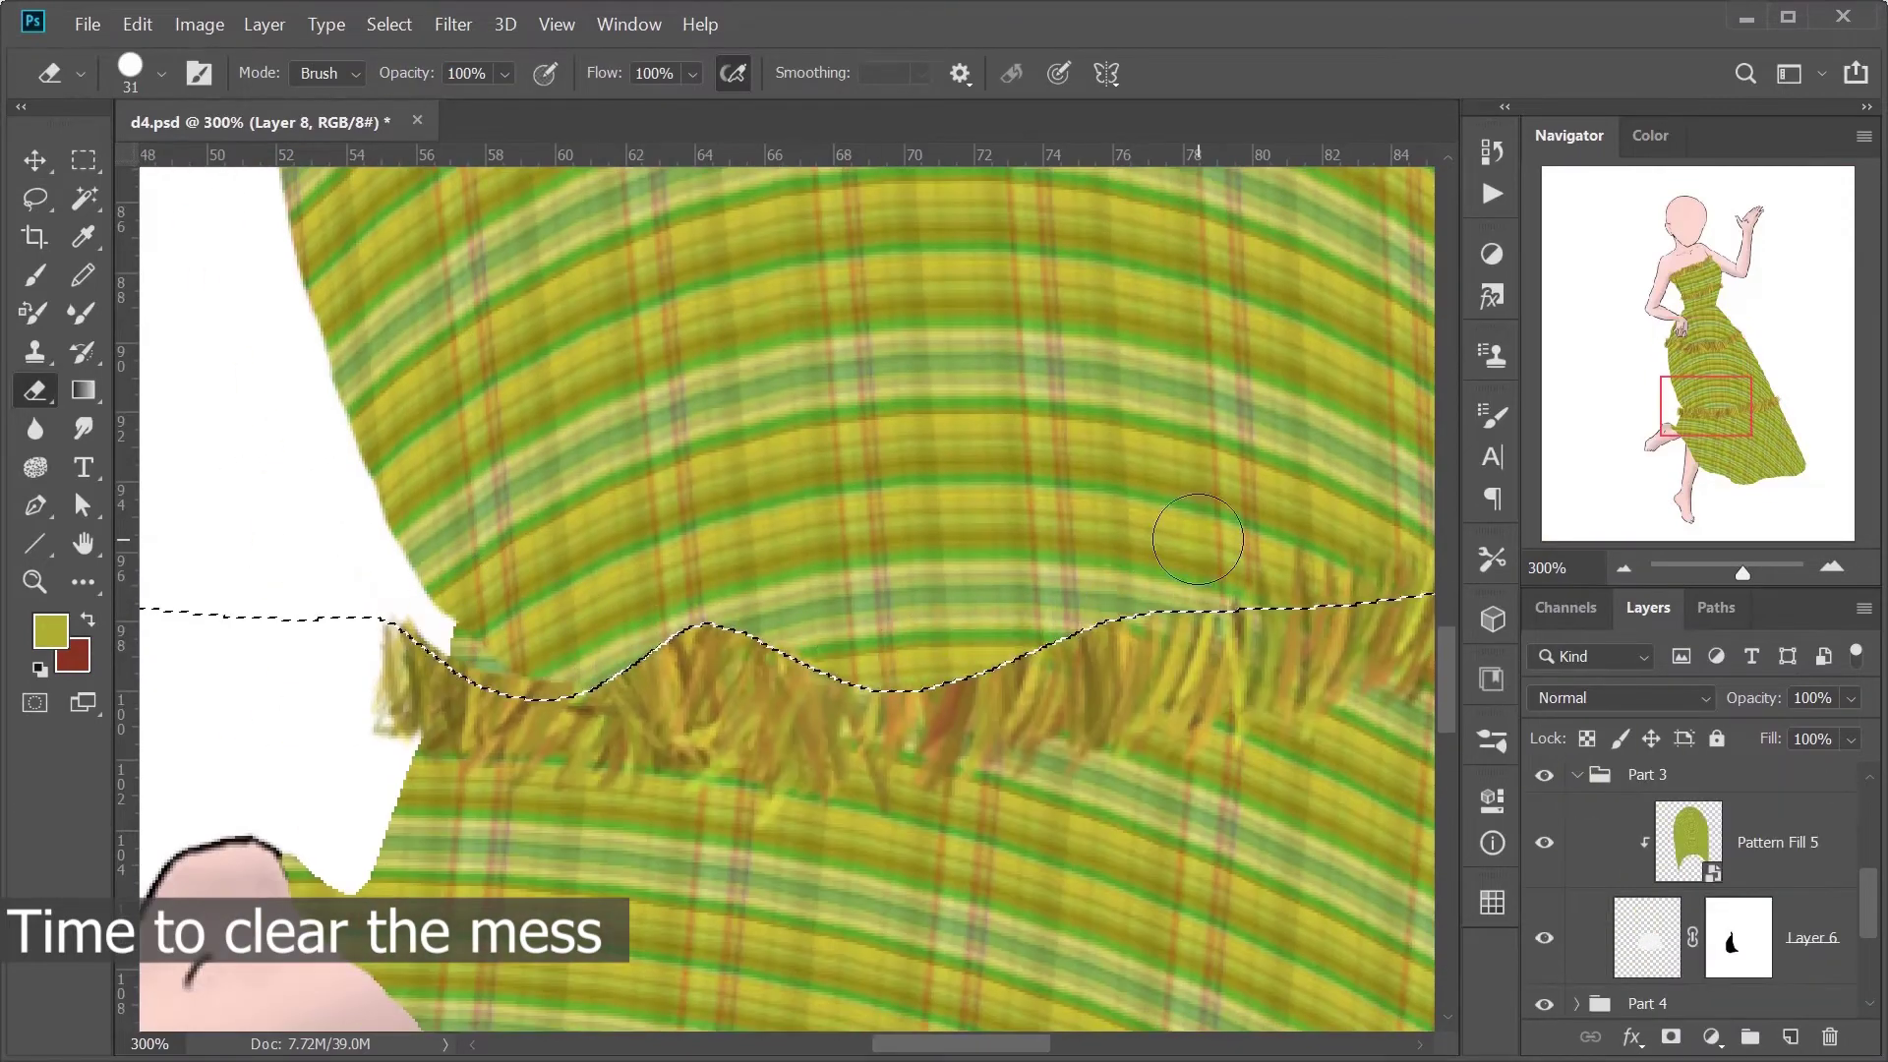
{"action": "left_click_drag", "start_coordinate": [915, 629], "coordinate": [693, 639]}
Step: Soften the eraser and trim the fringe against the bodice outline selection, viewing at 100%
{"action": "scroll", "coordinate": [977, 589], "scroll_direction": "right", "scroll_amount": 5}
{"action": "key", "text": "v"}
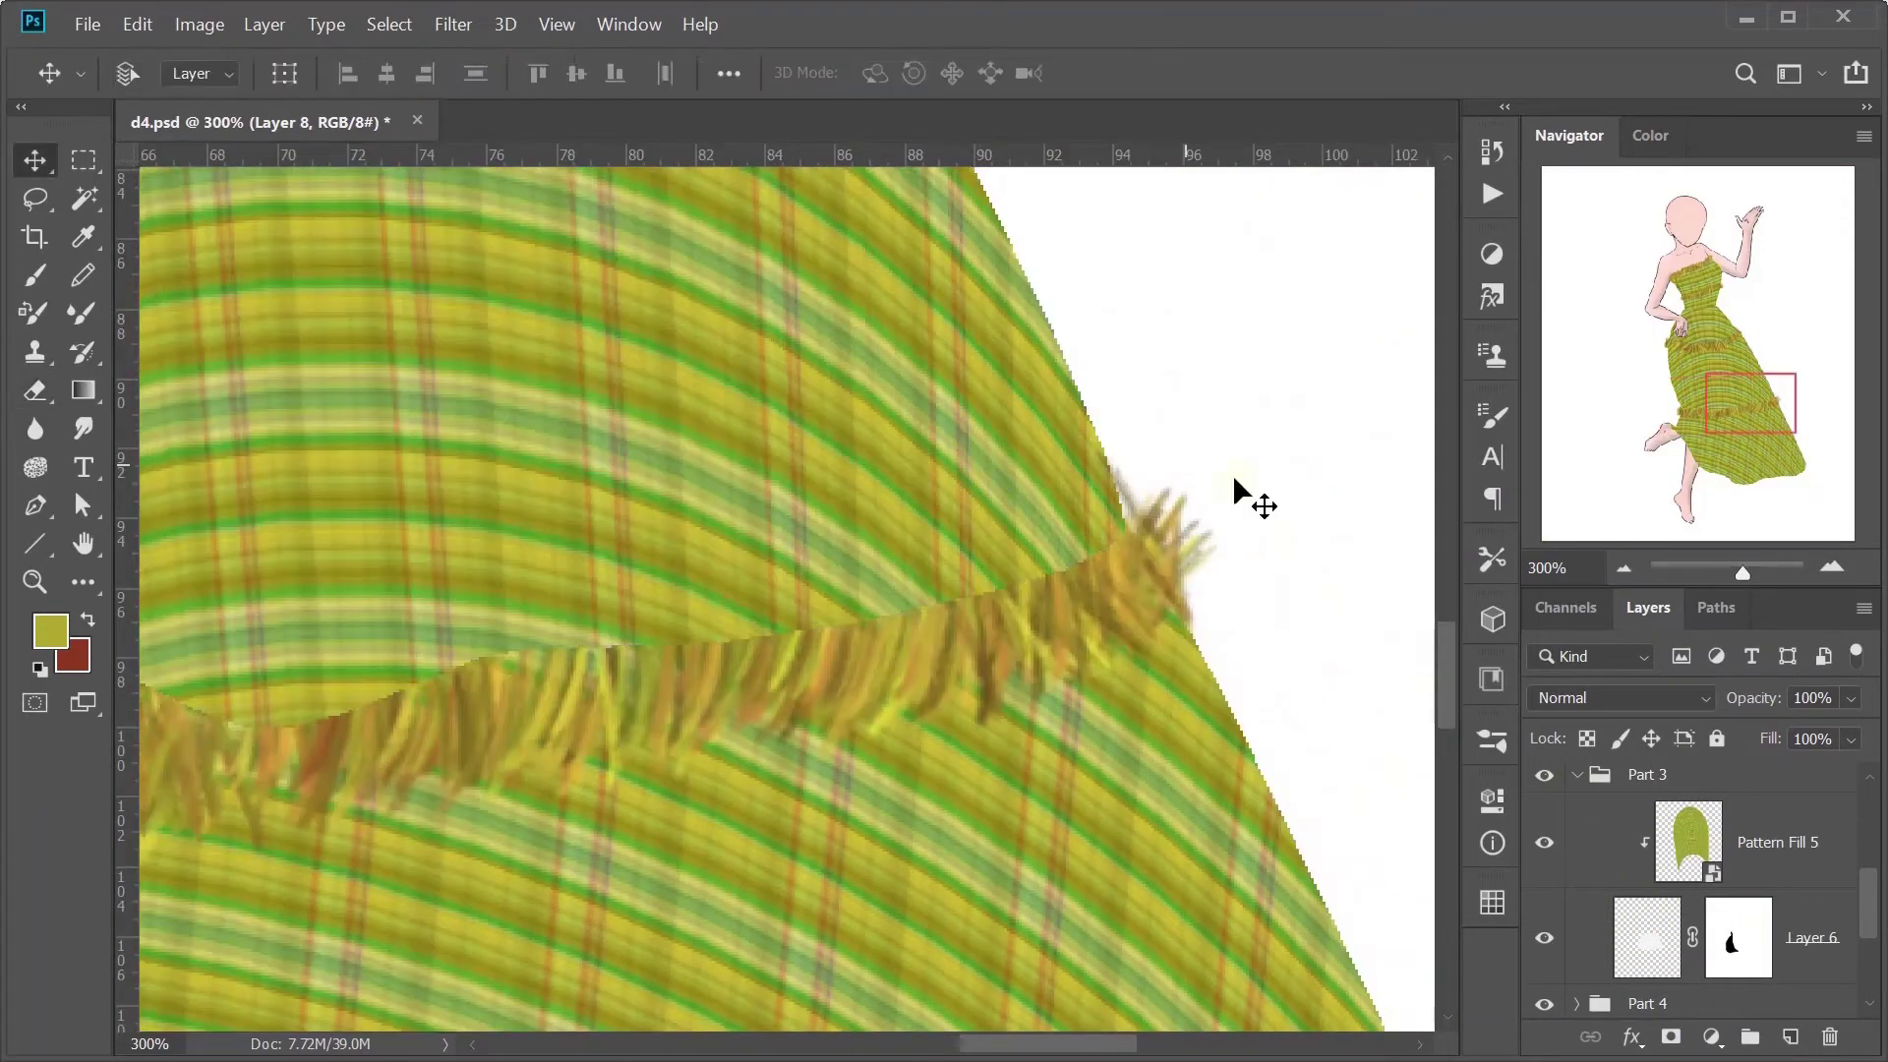
{"action": "key", "text": "e"}
{"action": "scroll", "coordinate": [1580, 944], "scroll_direction": "up", "scroll_amount": 3}
{"action": "scroll", "coordinate": [885, 639], "scroll_direction": "up", "scroll_amount": 5}
{"action": "scroll", "coordinate": [518, 784], "scroll_direction": "left", "scroll_amount": 5}
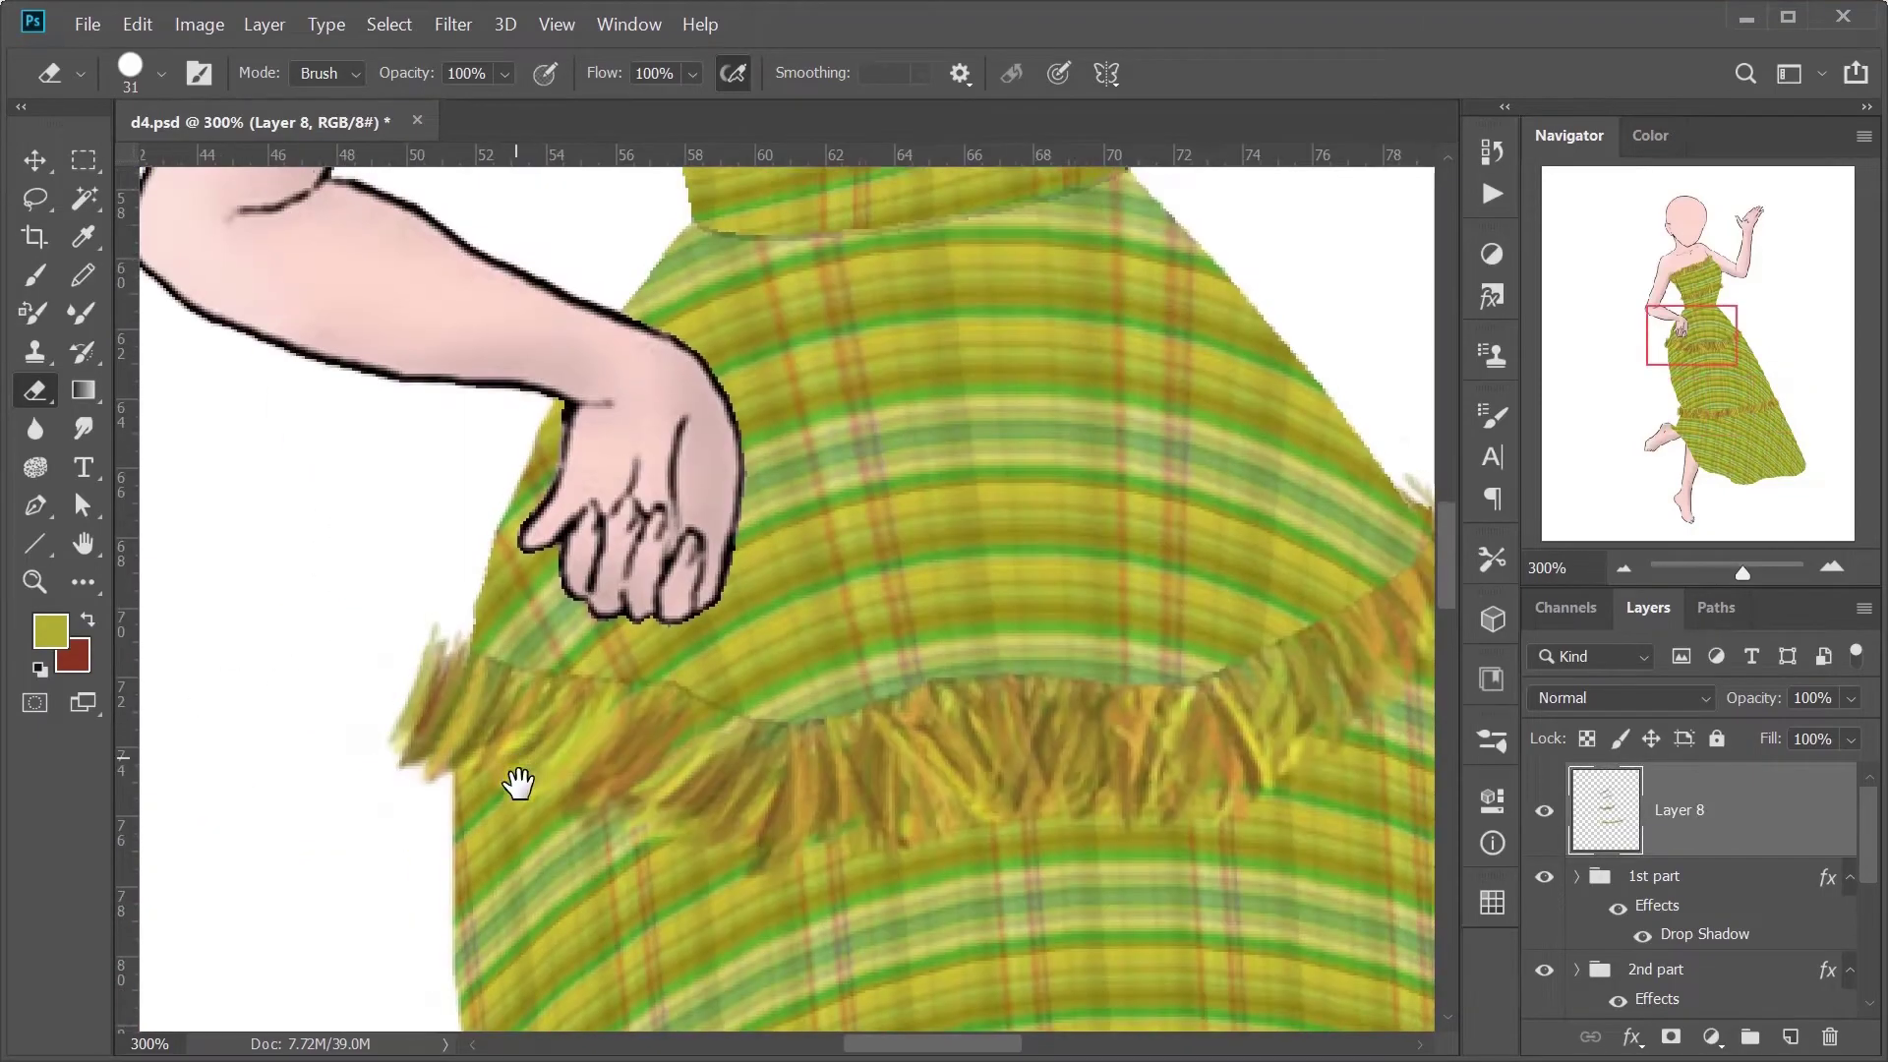
{"action": "key", "text": "shift+bracketleft"}
{"action": "scroll", "coordinate": [1129, 729], "scroll_direction": "up", "scroll_amount": 4}
{"action": "scroll", "coordinate": [1129, 729], "scroll_direction": "up", "scroll_amount": 3}
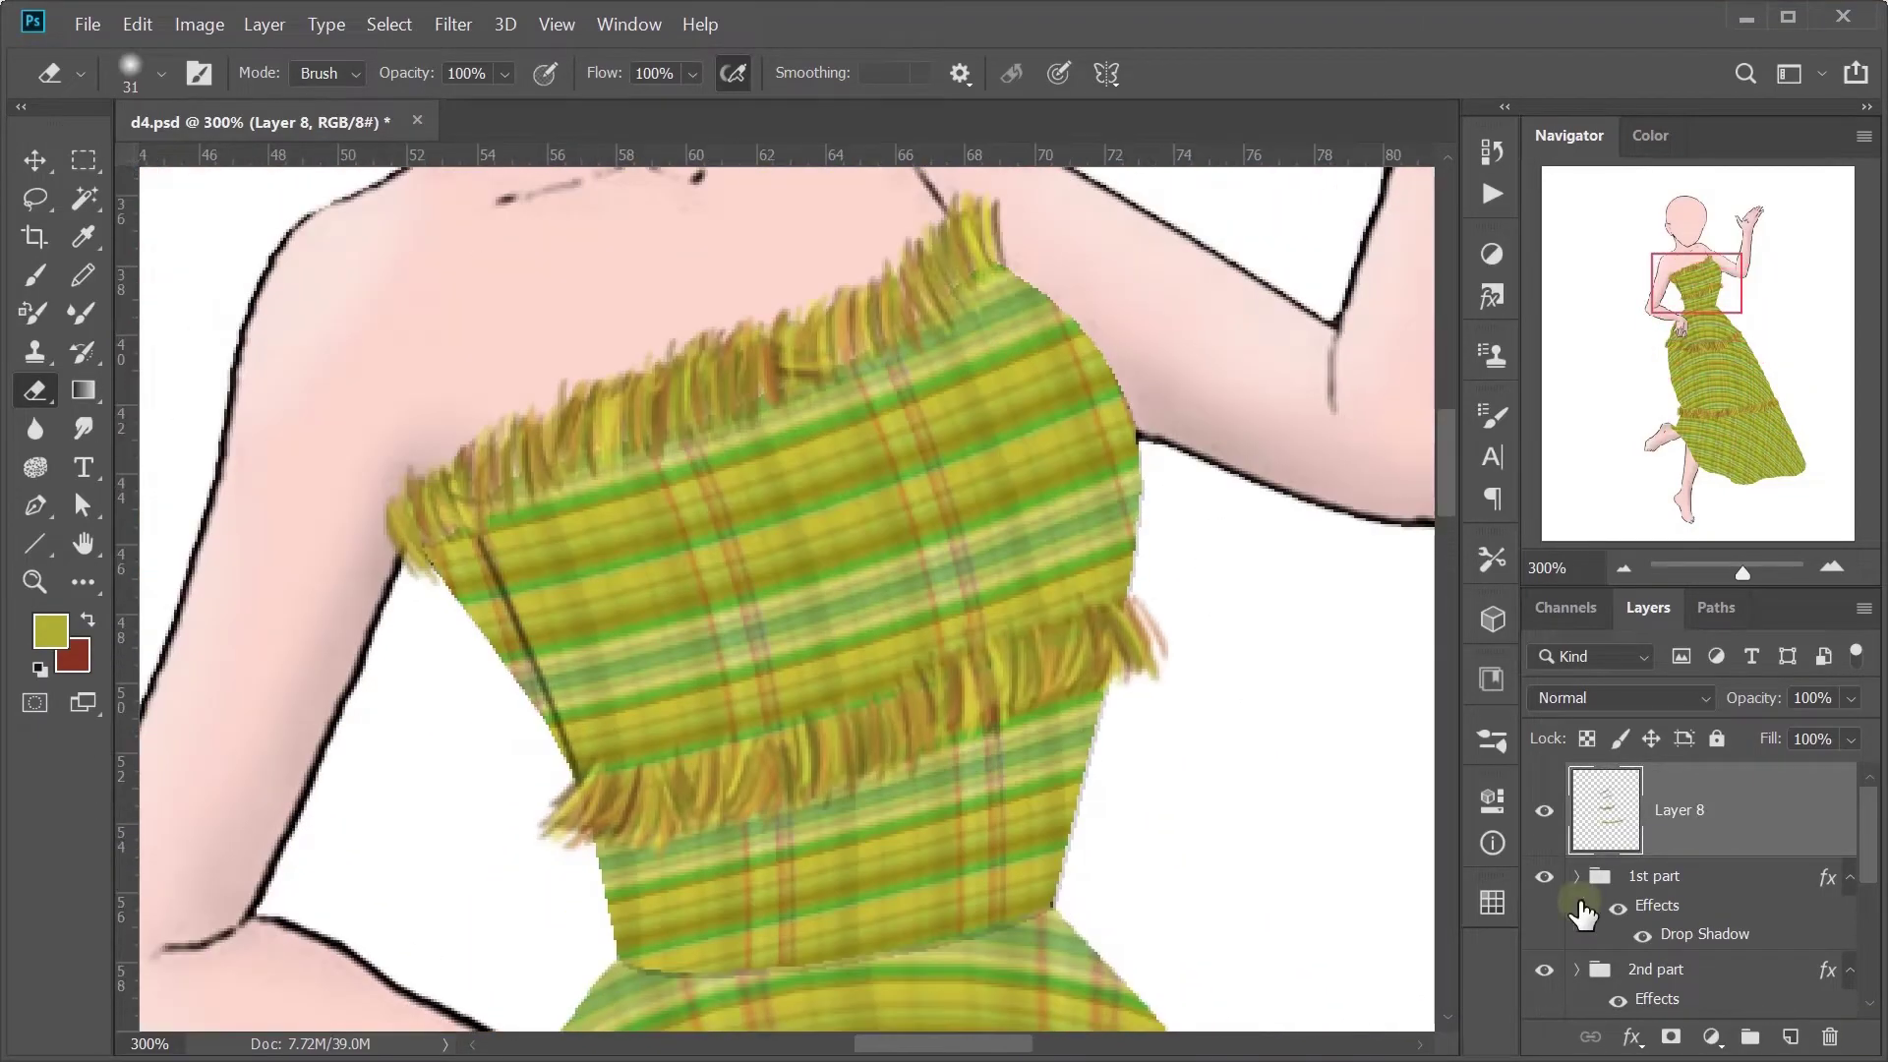
{"action": "left_click", "coordinate": [1577, 875]}
{"action": "left_click", "coordinate": [1646, 988], "text": "ctrl"}
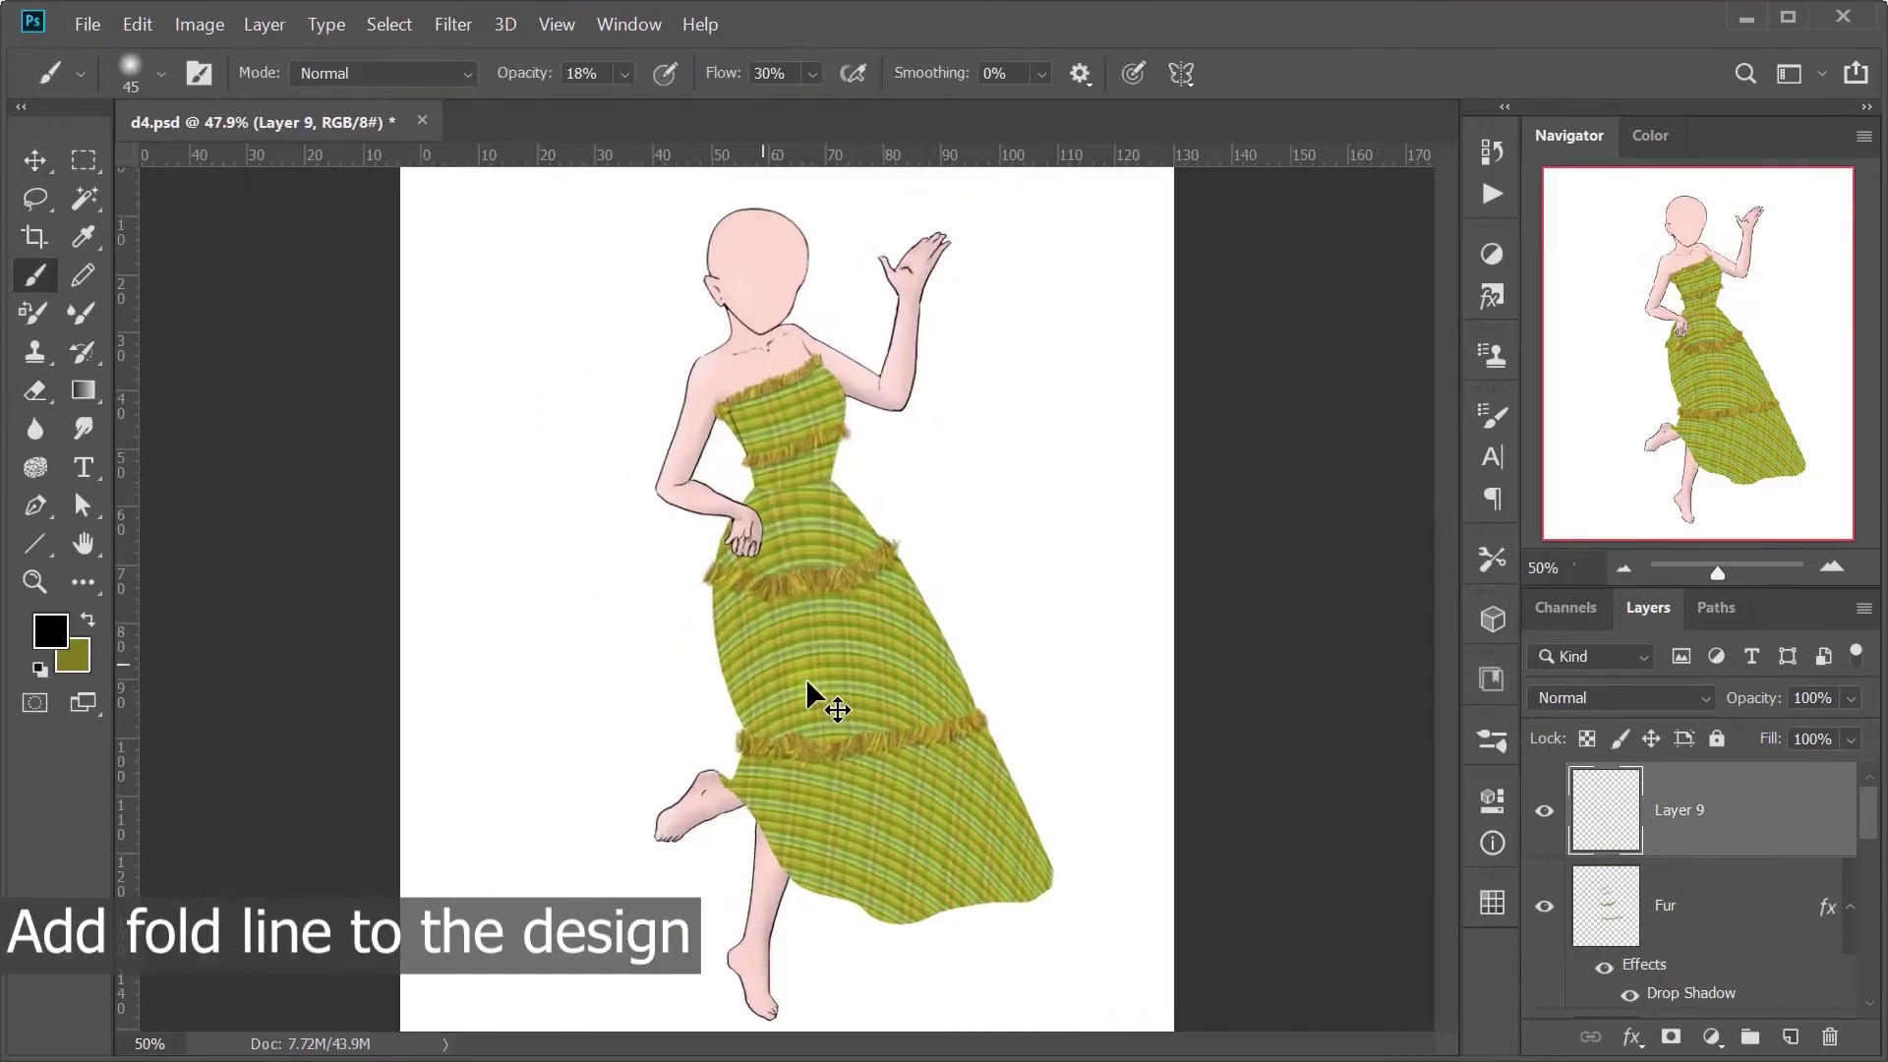
{"action": "key", "text": "ctrl+1"}
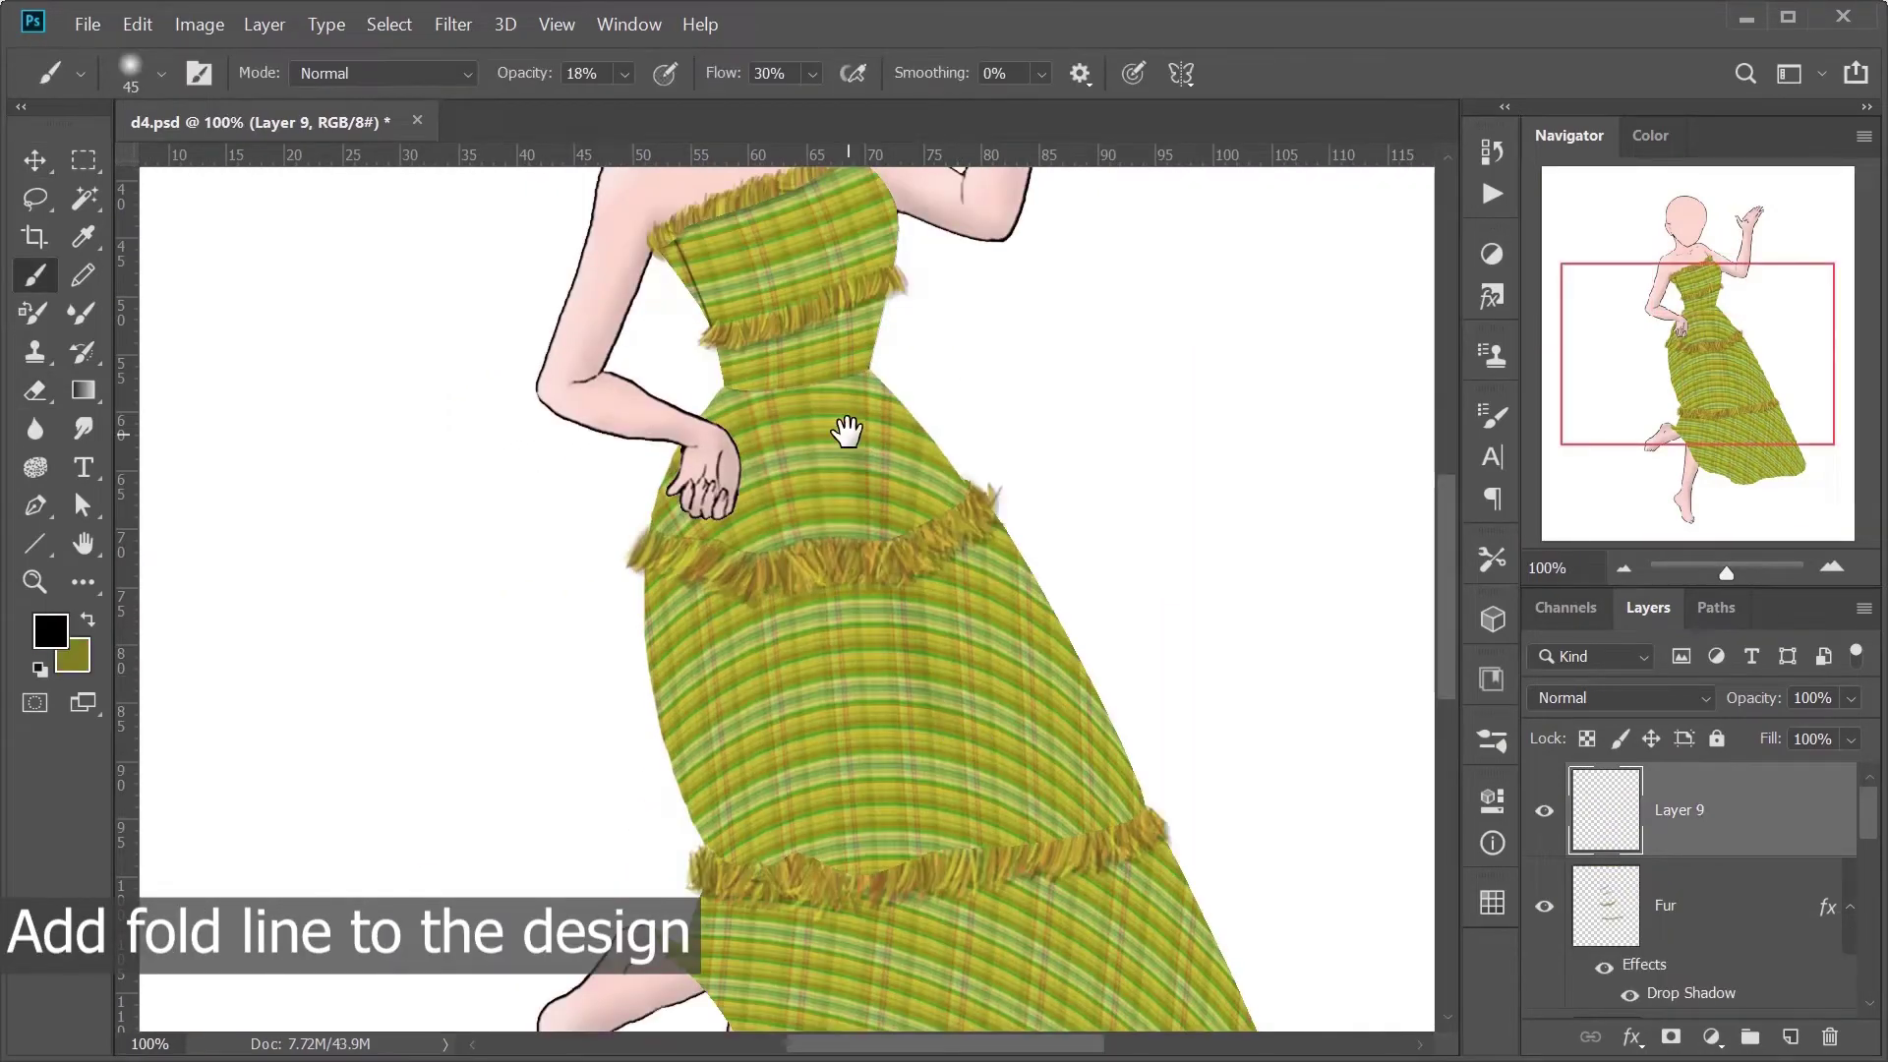
Step: Brush soft fold shading down the skirt's right side, then reduce the brush size
{"action": "mouse_move", "coordinate": [846, 430]}
{"action": "left_mouse_down"}
{"action": "mouse_move", "coordinate": [763, 234]}
{"action": "mouse_move", "coordinate": [804, 823]}
{"action": "left_mouse_up"}
{"action": "left_click_drag", "start_coordinate": [844, 278], "coordinate": [1057, 956]}
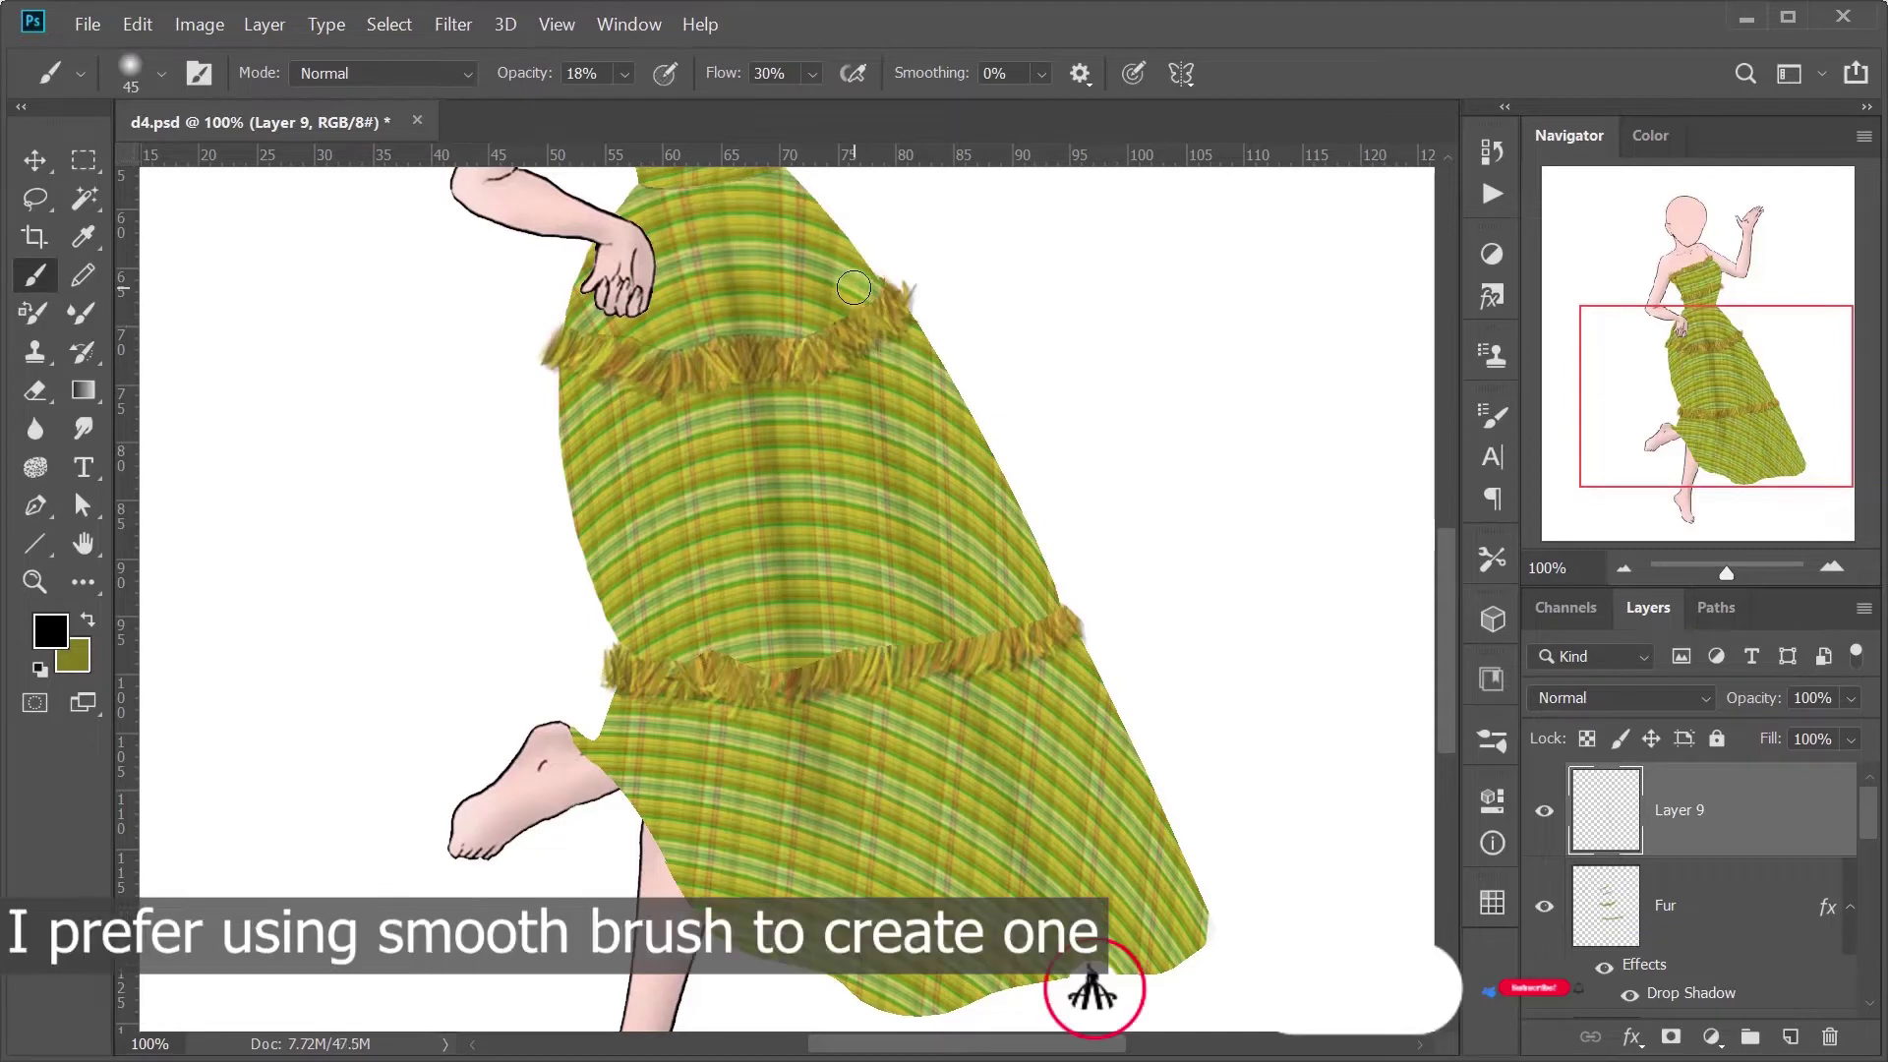
{"action": "left_click_drag", "start_coordinate": [1012, 884], "coordinate": [895, 283]}
{"action": "left_click_drag", "start_coordinate": [984, 506], "coordinate": [1204, 938]}
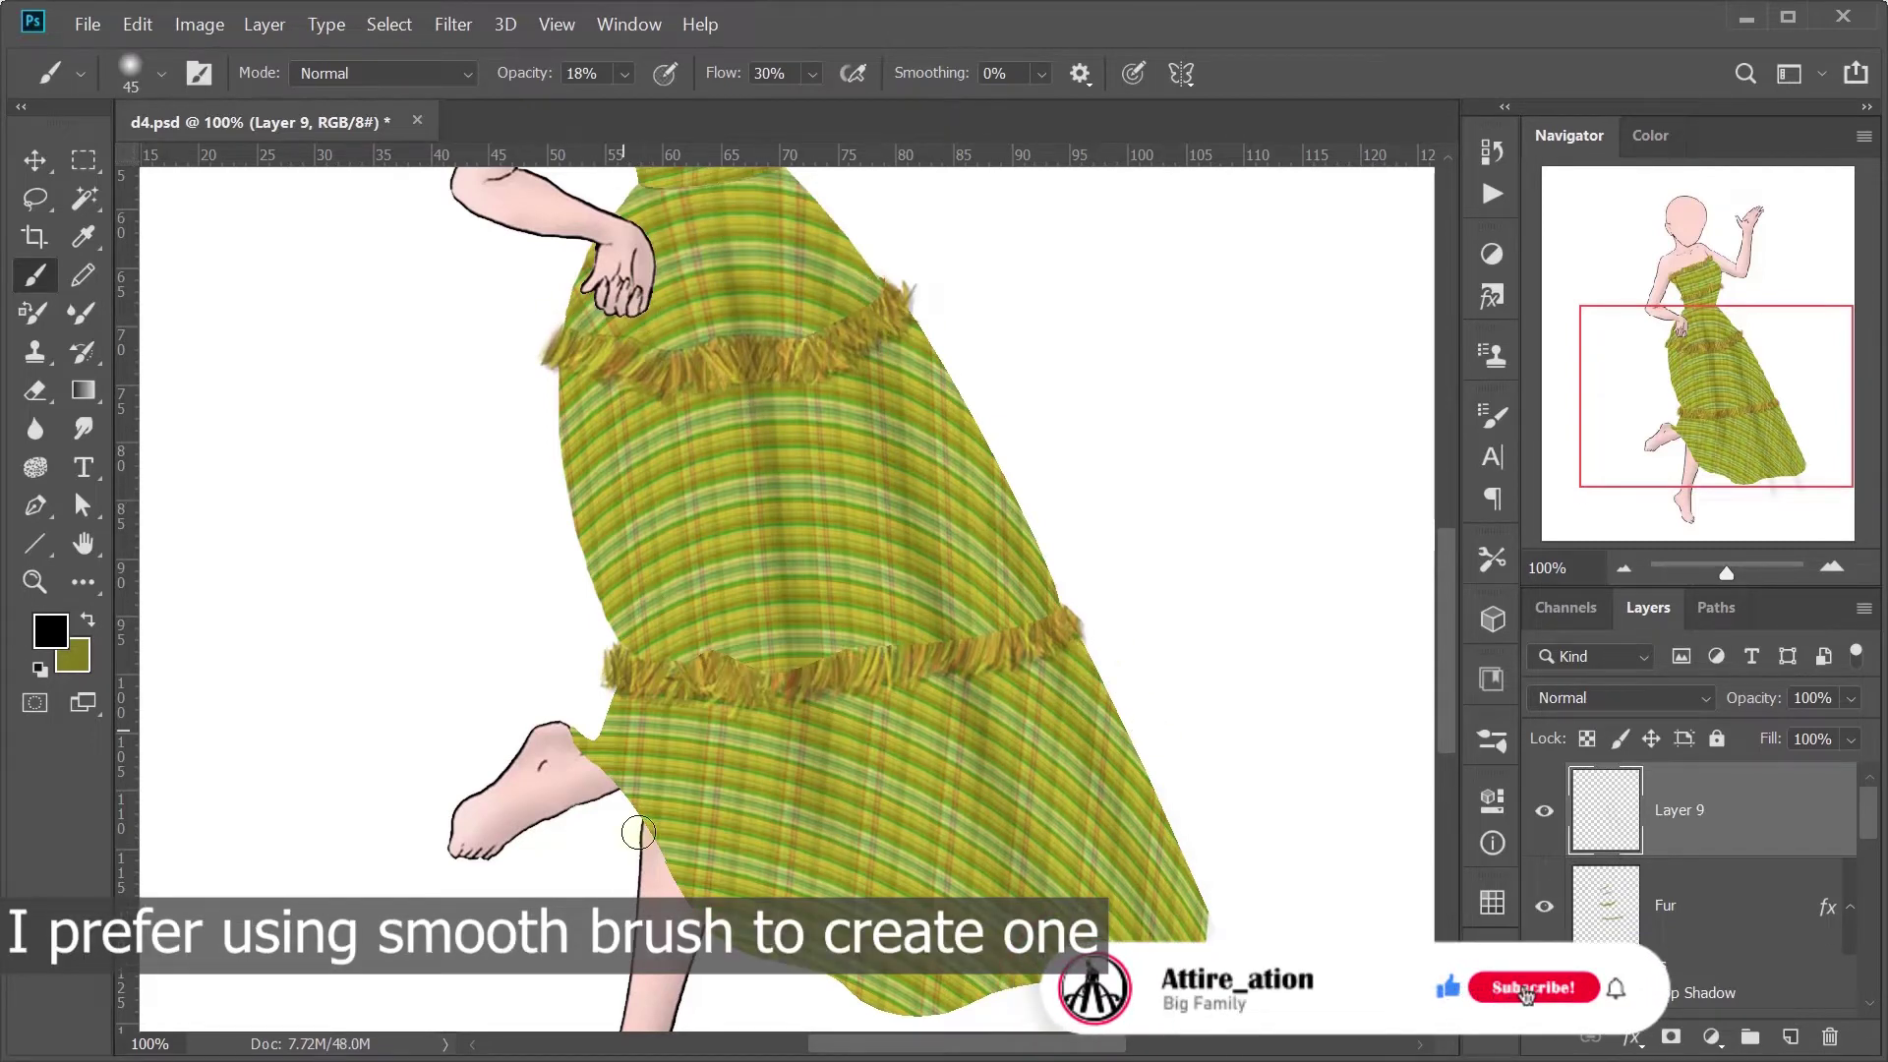
{"action": "left_click_drag", "start_coordinate": [652, 678], "coordinate": [619, 679]}
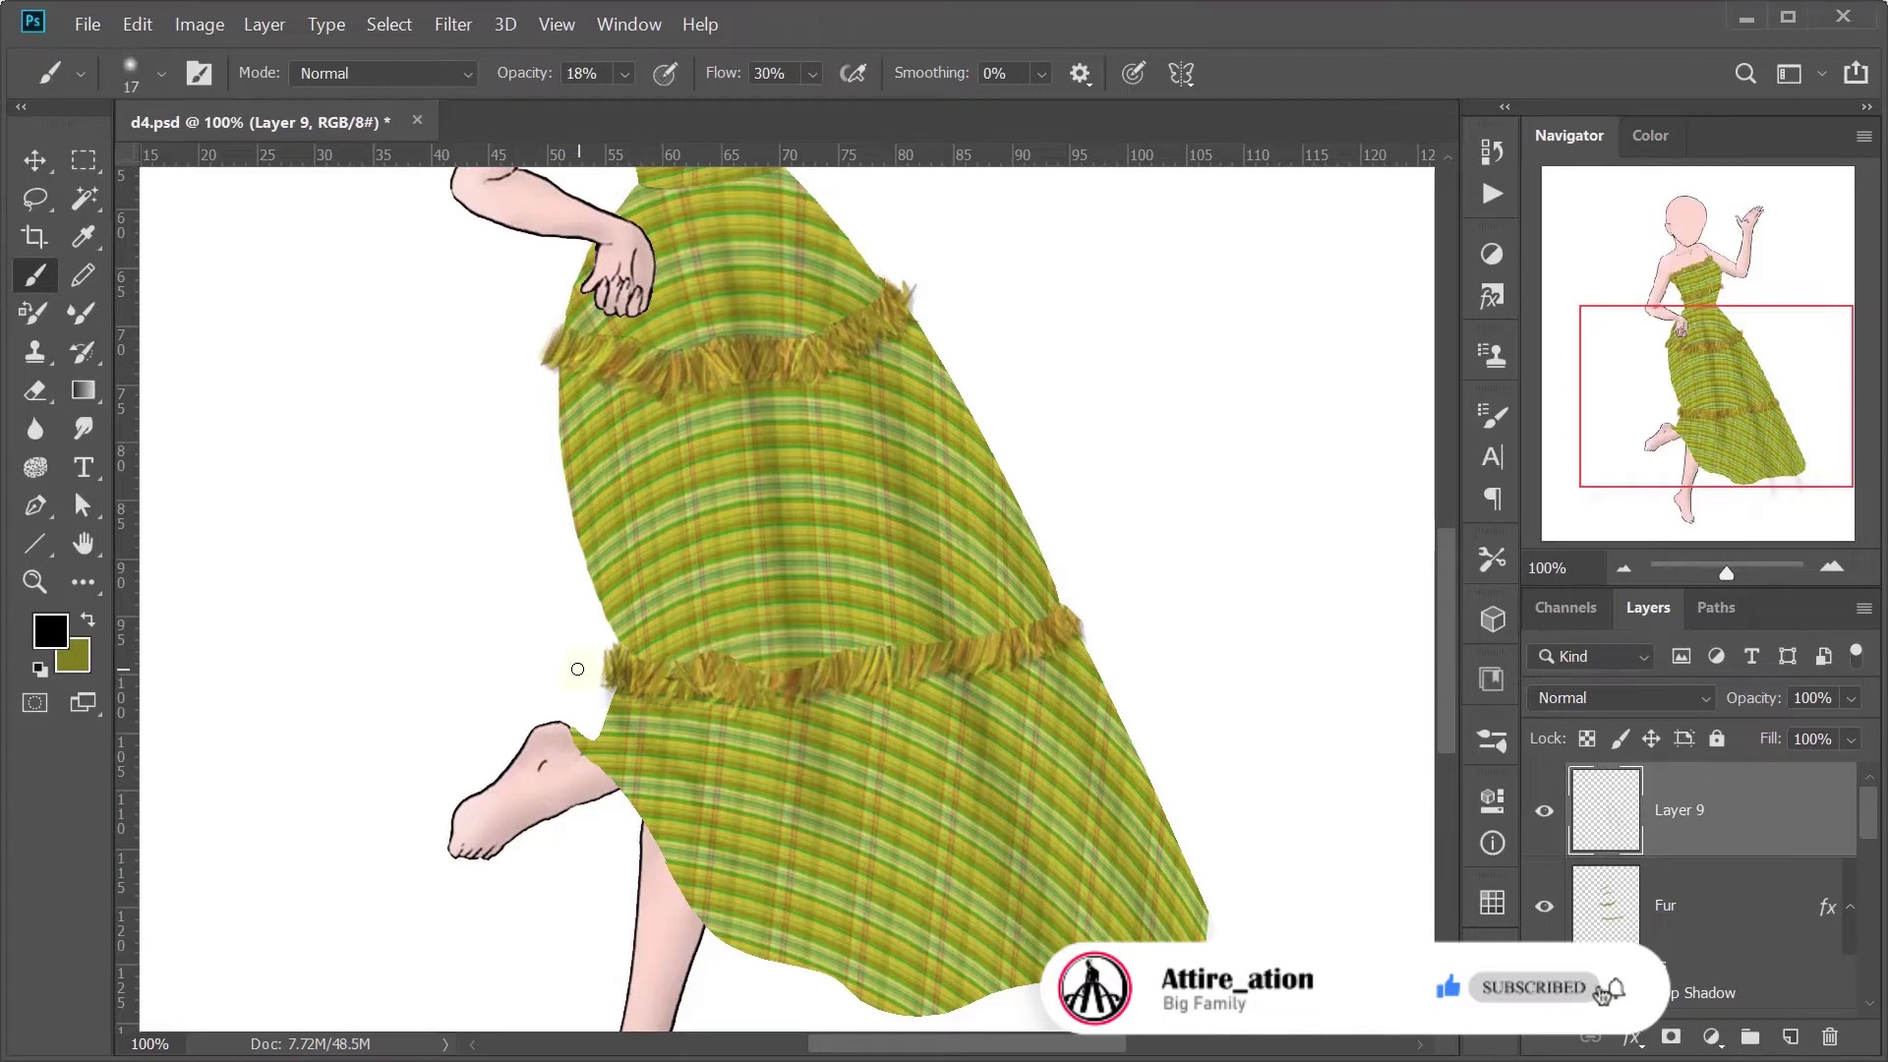
Step: Paint three soft vertical fold strokes down the middle of the skirt
{"action": "scroll", "coordinate": [554, 646], "scroll_direction": "up", "scroll_amount": 3}
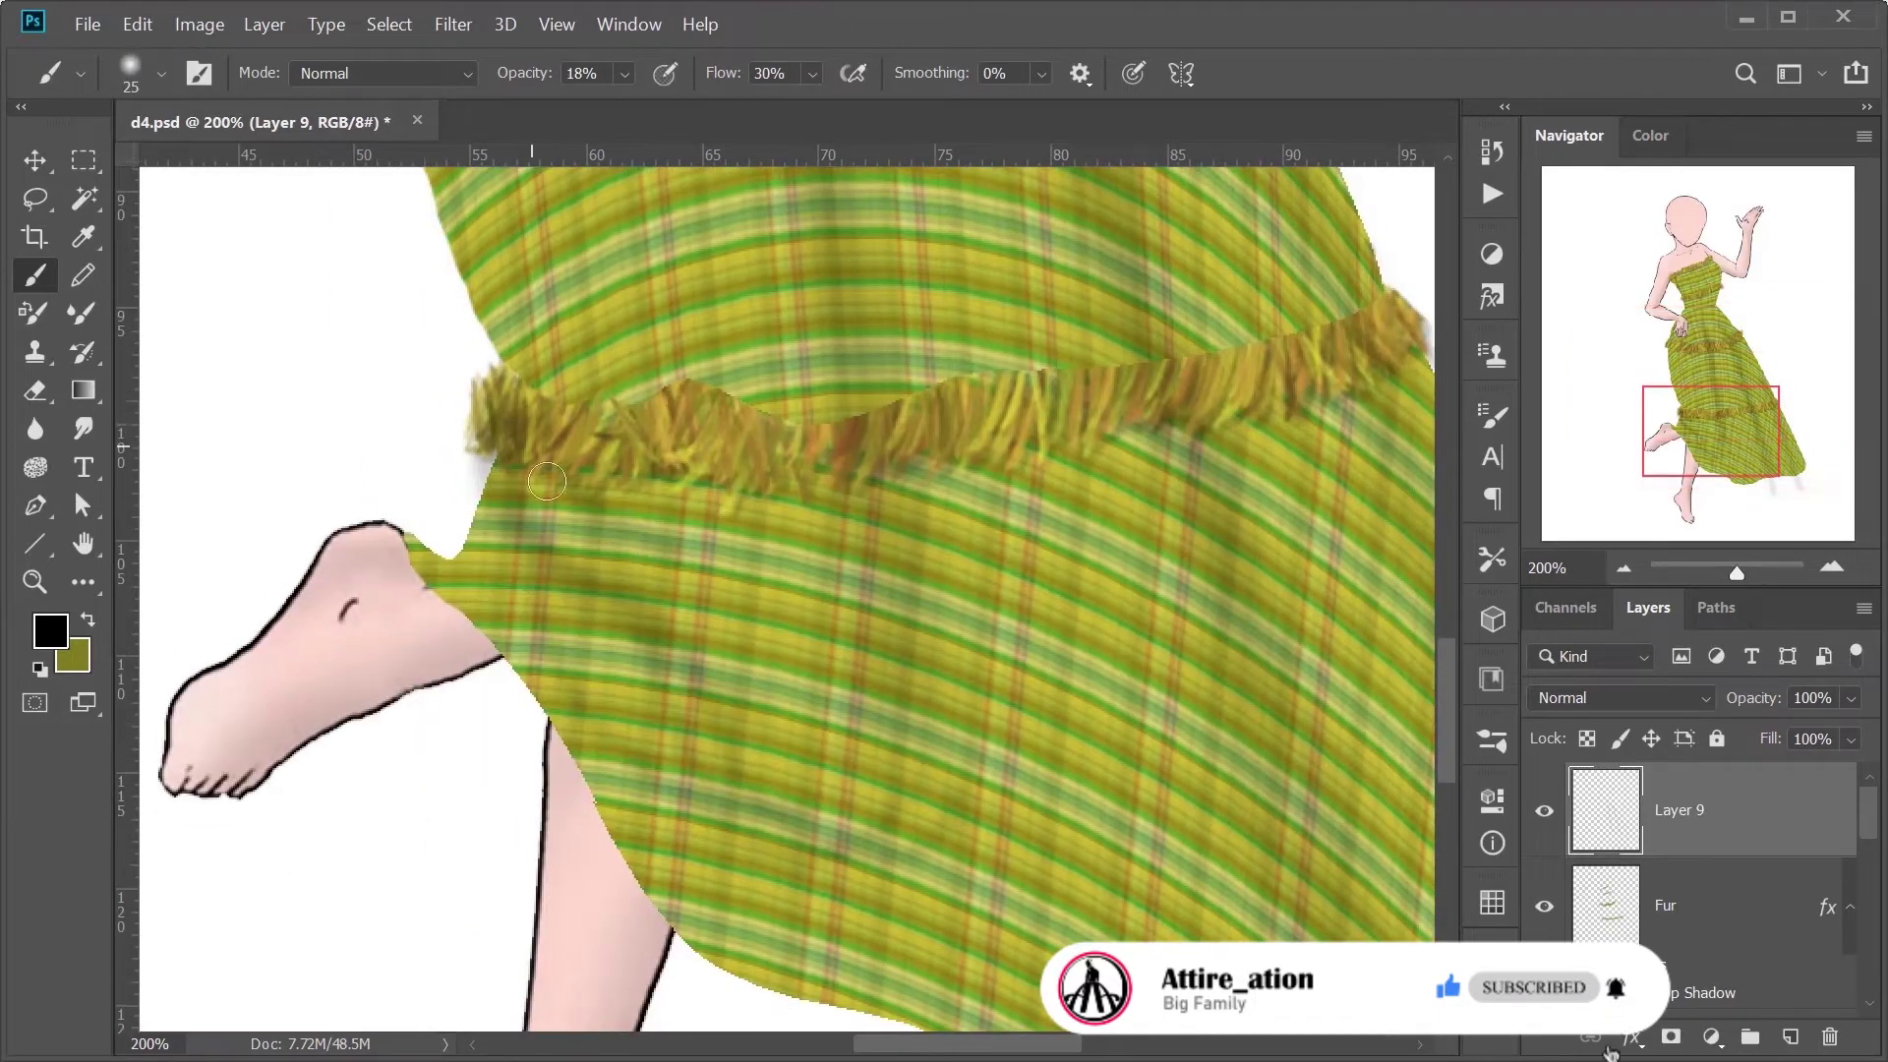
{"action": "scroll", "coordinate": [618, 538], "scroll_direction": "down", "scroll_amount": 1}
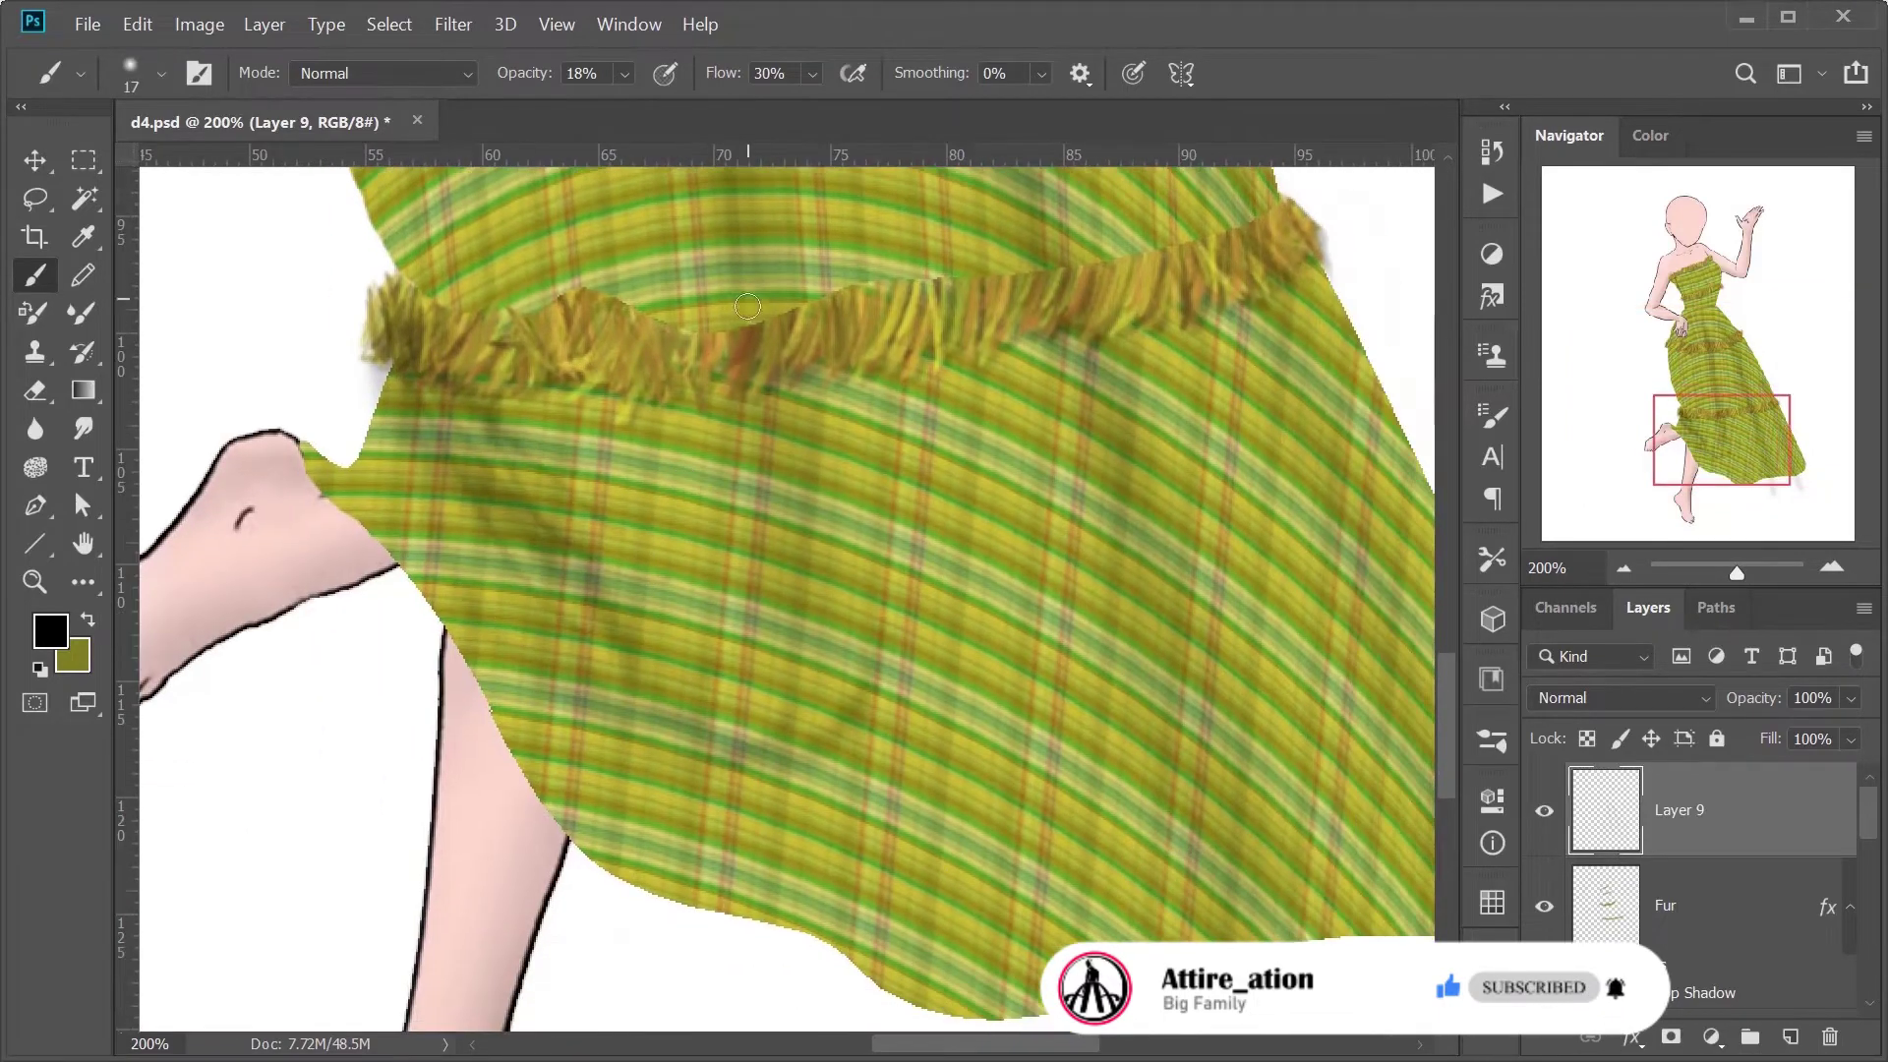
{"action": "scroll", "coordinate": [617, 537], "scroll_direction": "down", "scroll_amount": 2}
{"action": "scroll", "coordinate": [787, 428], "scroll_direction": "up", "scroll_amount": 2}
{"action": "scroll", "coordinate": [787, 428], "scroll_direction": "up", "scroll_amount": 2}
{"action": "left_click_drag", "start_coordinate": [786, 428], "coordinate": [757, 698]}
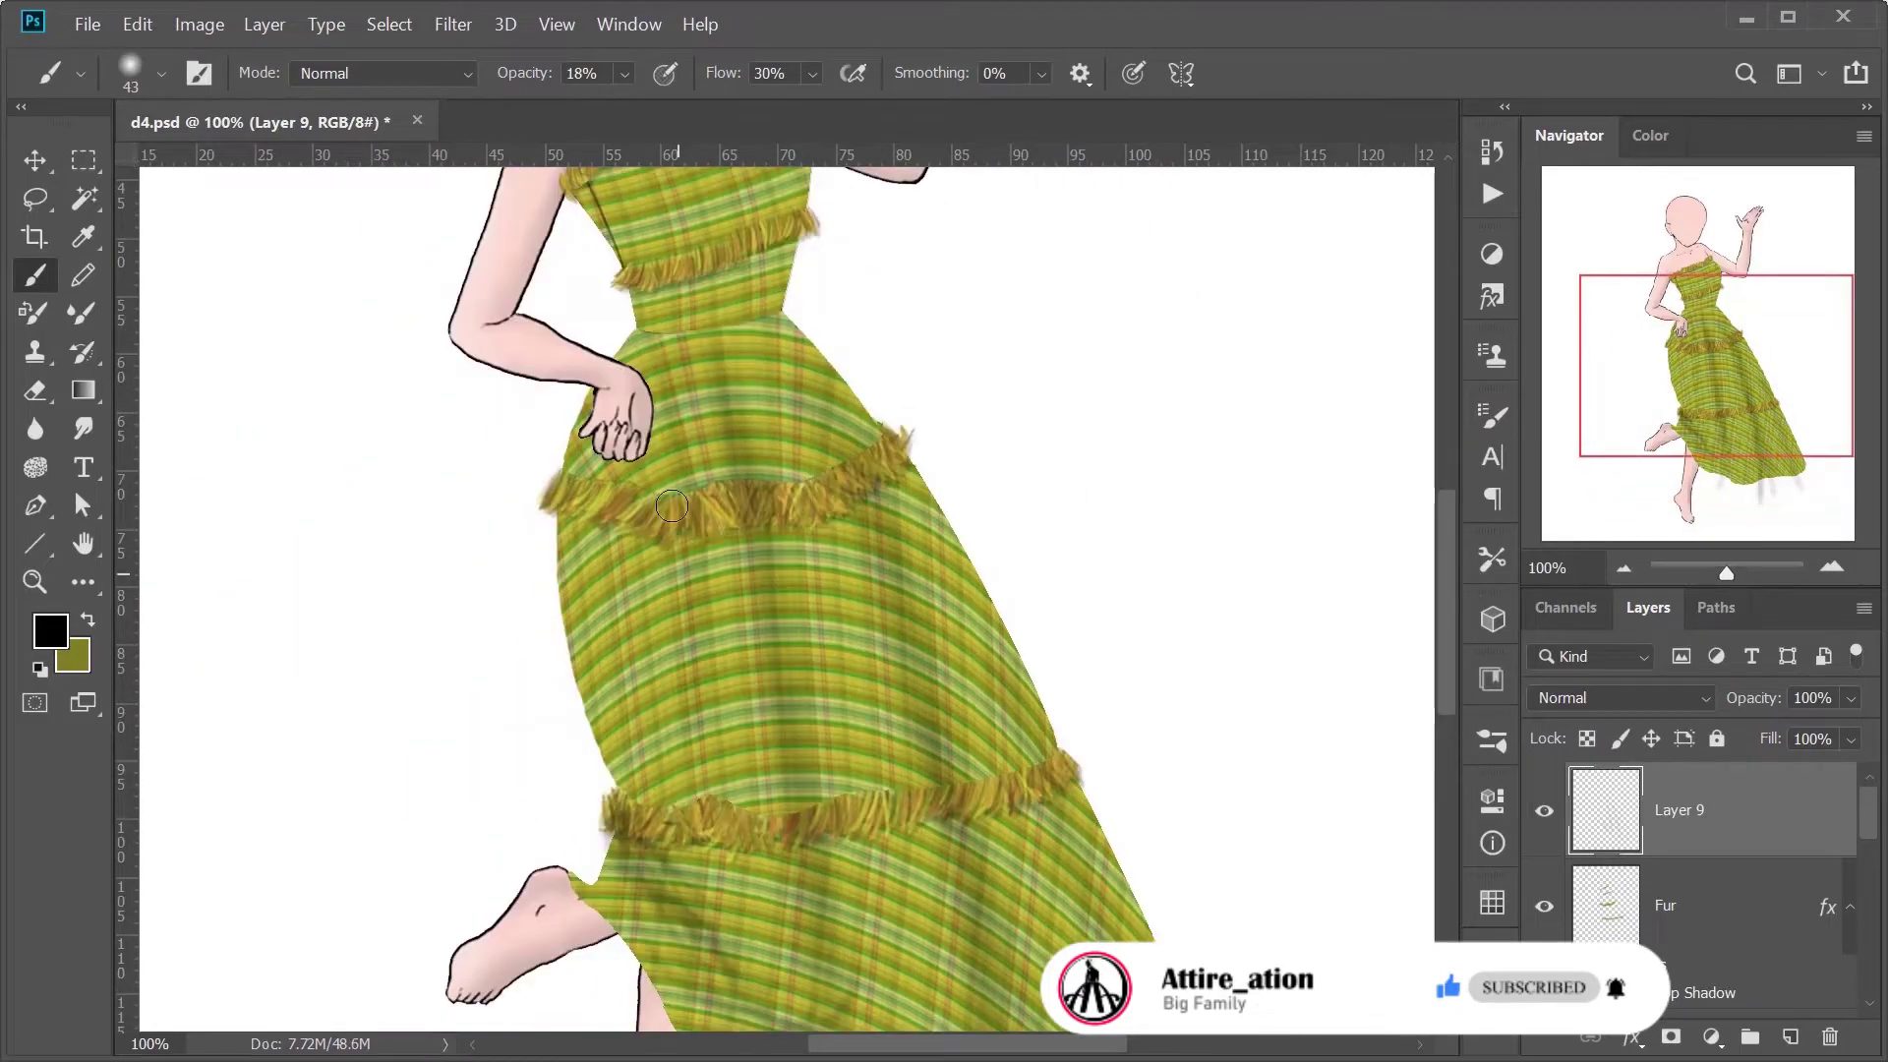
{"action": "left_click_drag", "start_coordinate": [688, 399], "coordinate": [683, 802]}
{"action": "mouse_move", "coordinate": [683, 345]}
{"action": "left_mouse_down"}
{"action": "mouse_move", "coordinate": [679, 530]}
{"action": "mouse_move", "coordinate": [632, 809]}
{"action": "left_mouse_up"}
Step: Add soft shadow near the skirt hem and two more vertical fold shadows
{"action": "scroll", "coordinate": [771, 527], "scroll_direction": "down", "scroll_amount": 2}
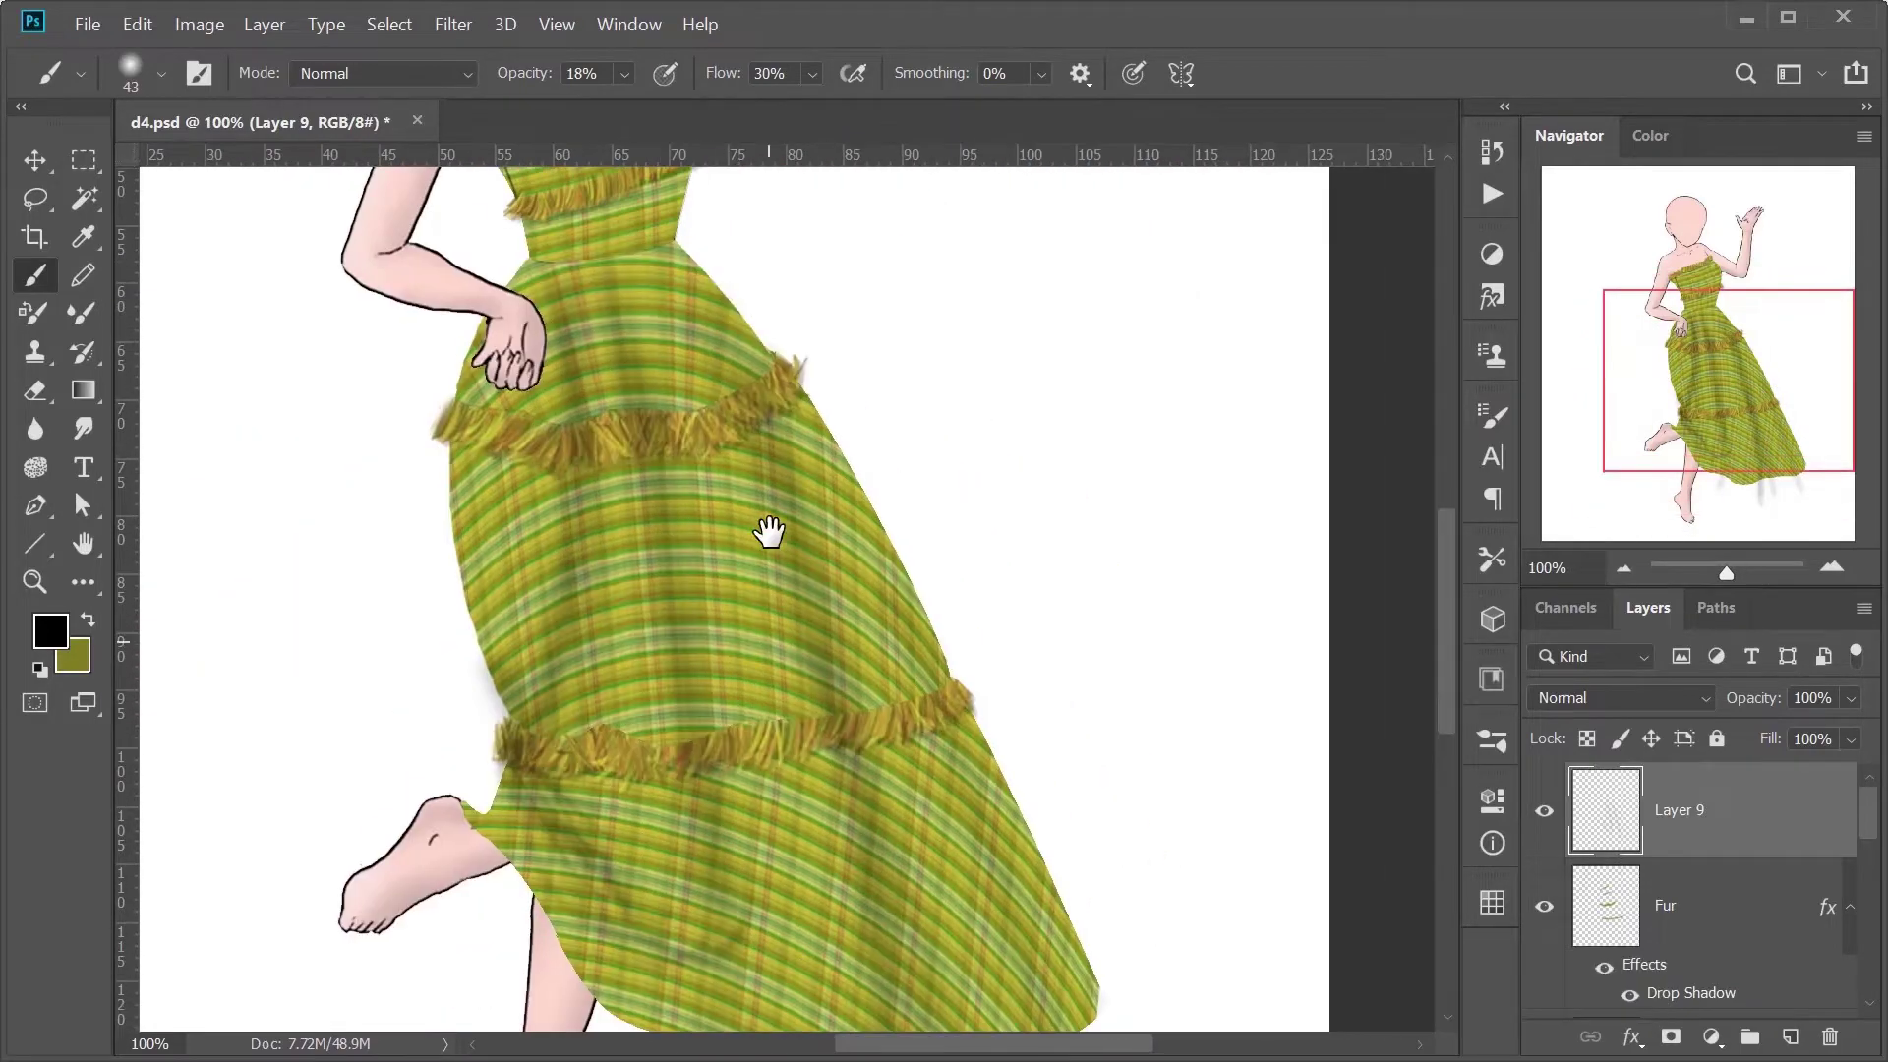
{"action": "left_click_drag", "start_coordinate": [771, 527], "coordinate": [961, 675]}
{"action": "scroll", "coordinate": [1059, 772], "scroll_direction": "down", "scroll_amount": 2}
{"action": "left_click_drag", "start_coordinate": [709, 891], "coordinate": [703, 484]}
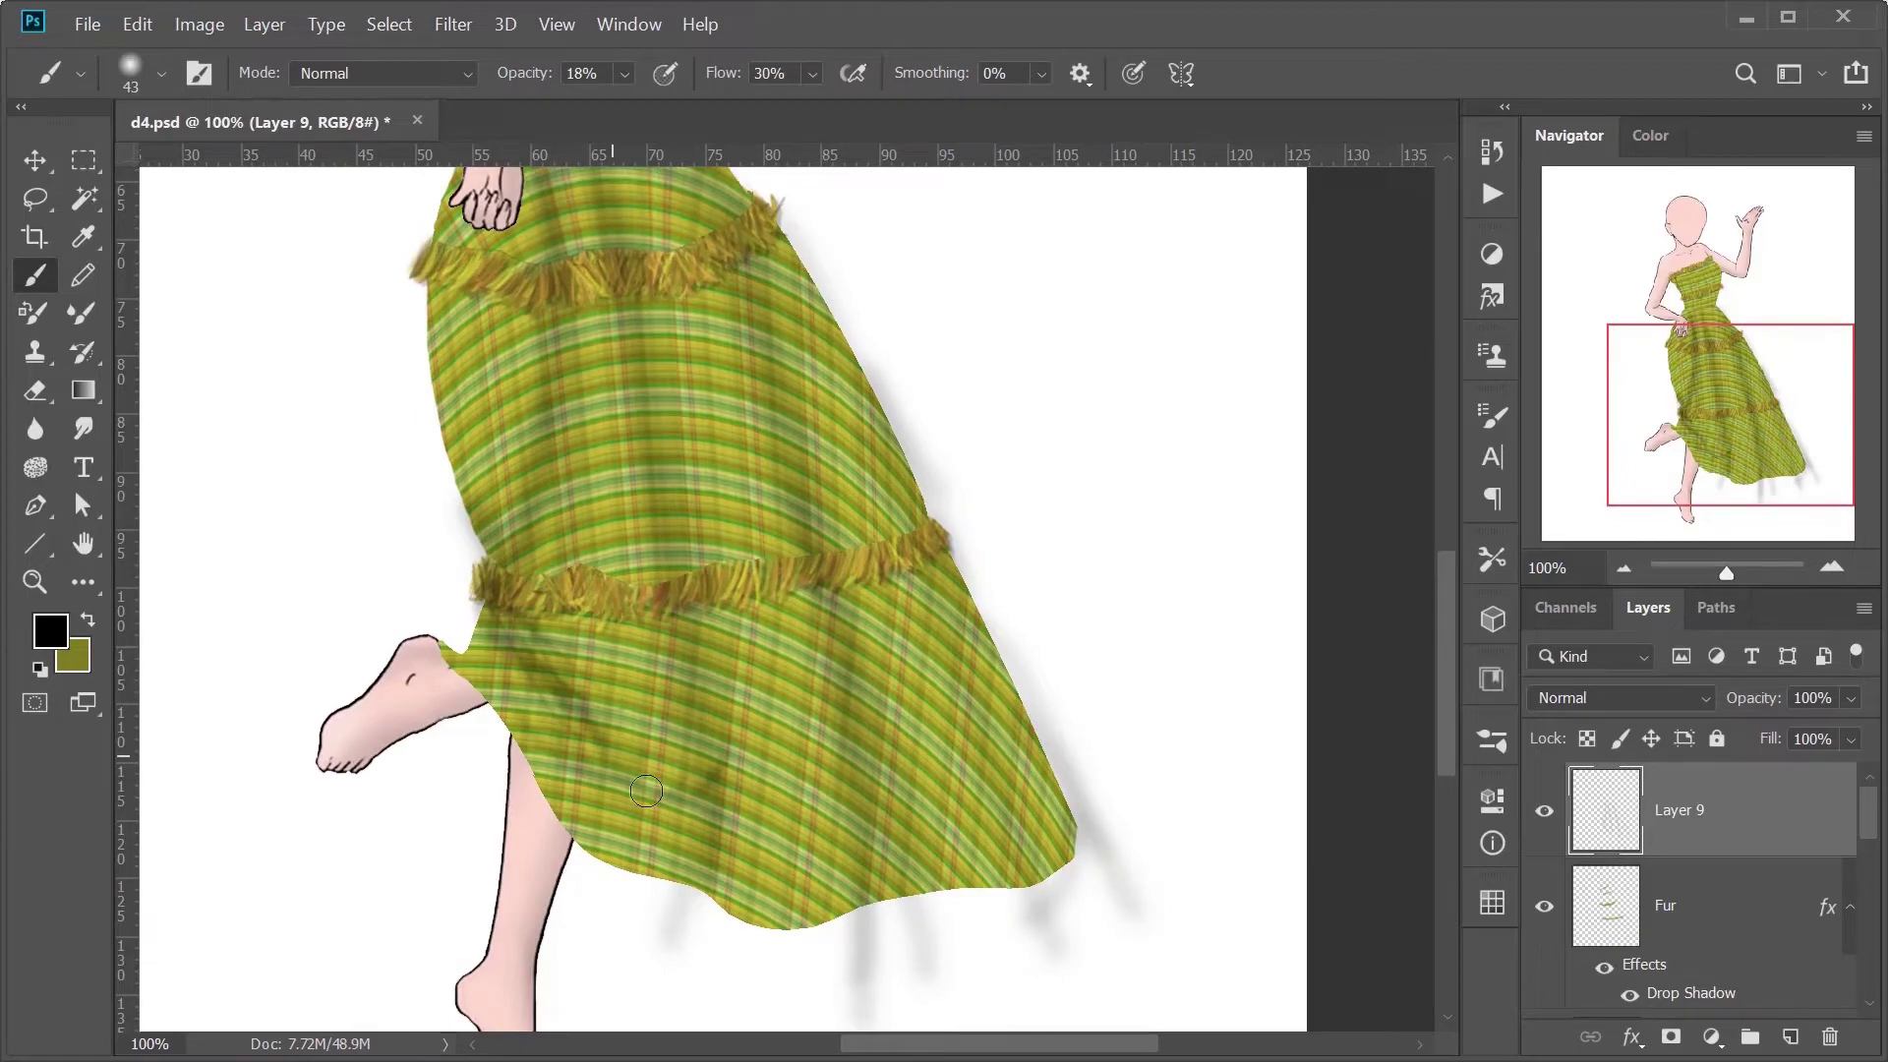
{"action": "left_click_drag", "start_coordinate": [701, 872], "coordinate": [590, 678]}
Step: Paint soft shading around the hand with a resized brush, zoomed in close
{"action": "key", "text": "ctrl+plus"}
{"action": "key", "text": "ctrl+plus"}
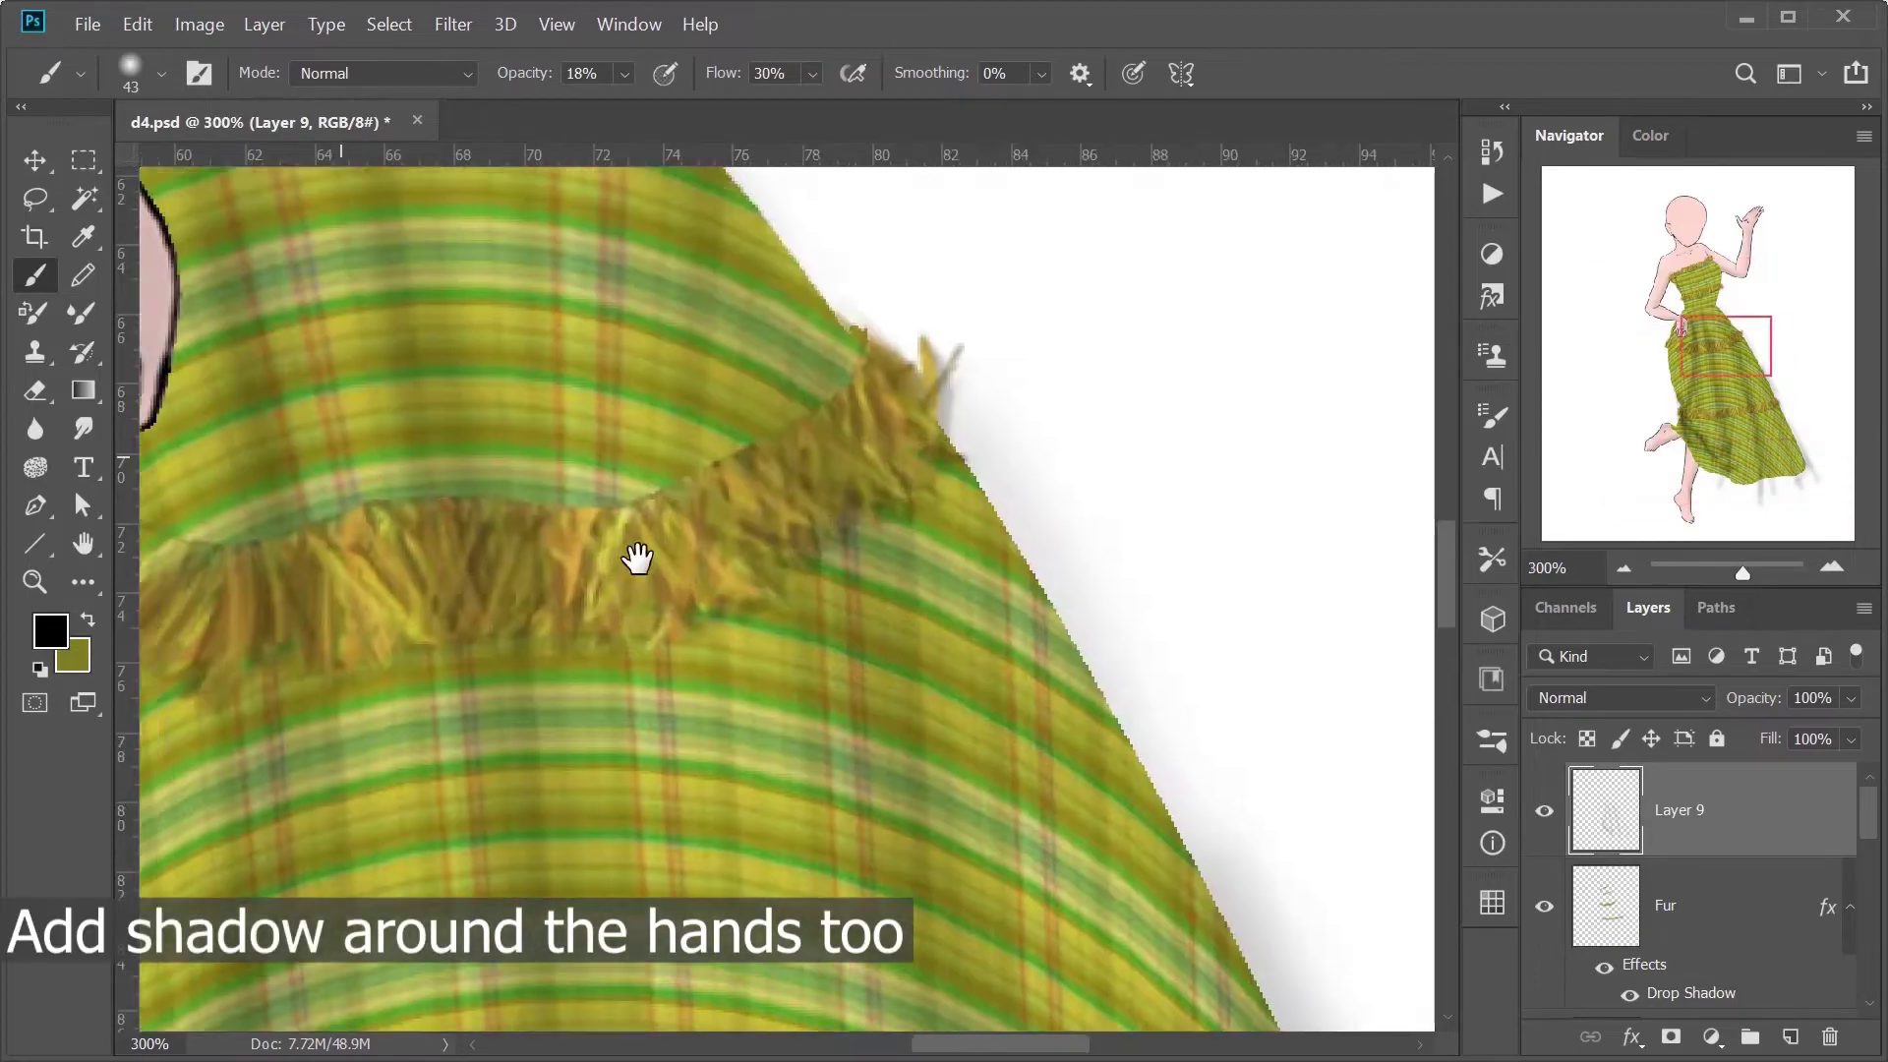
{"action": "left_click_drag", "start_coordinate": [631, 551], "coordinate": [730, 579]}
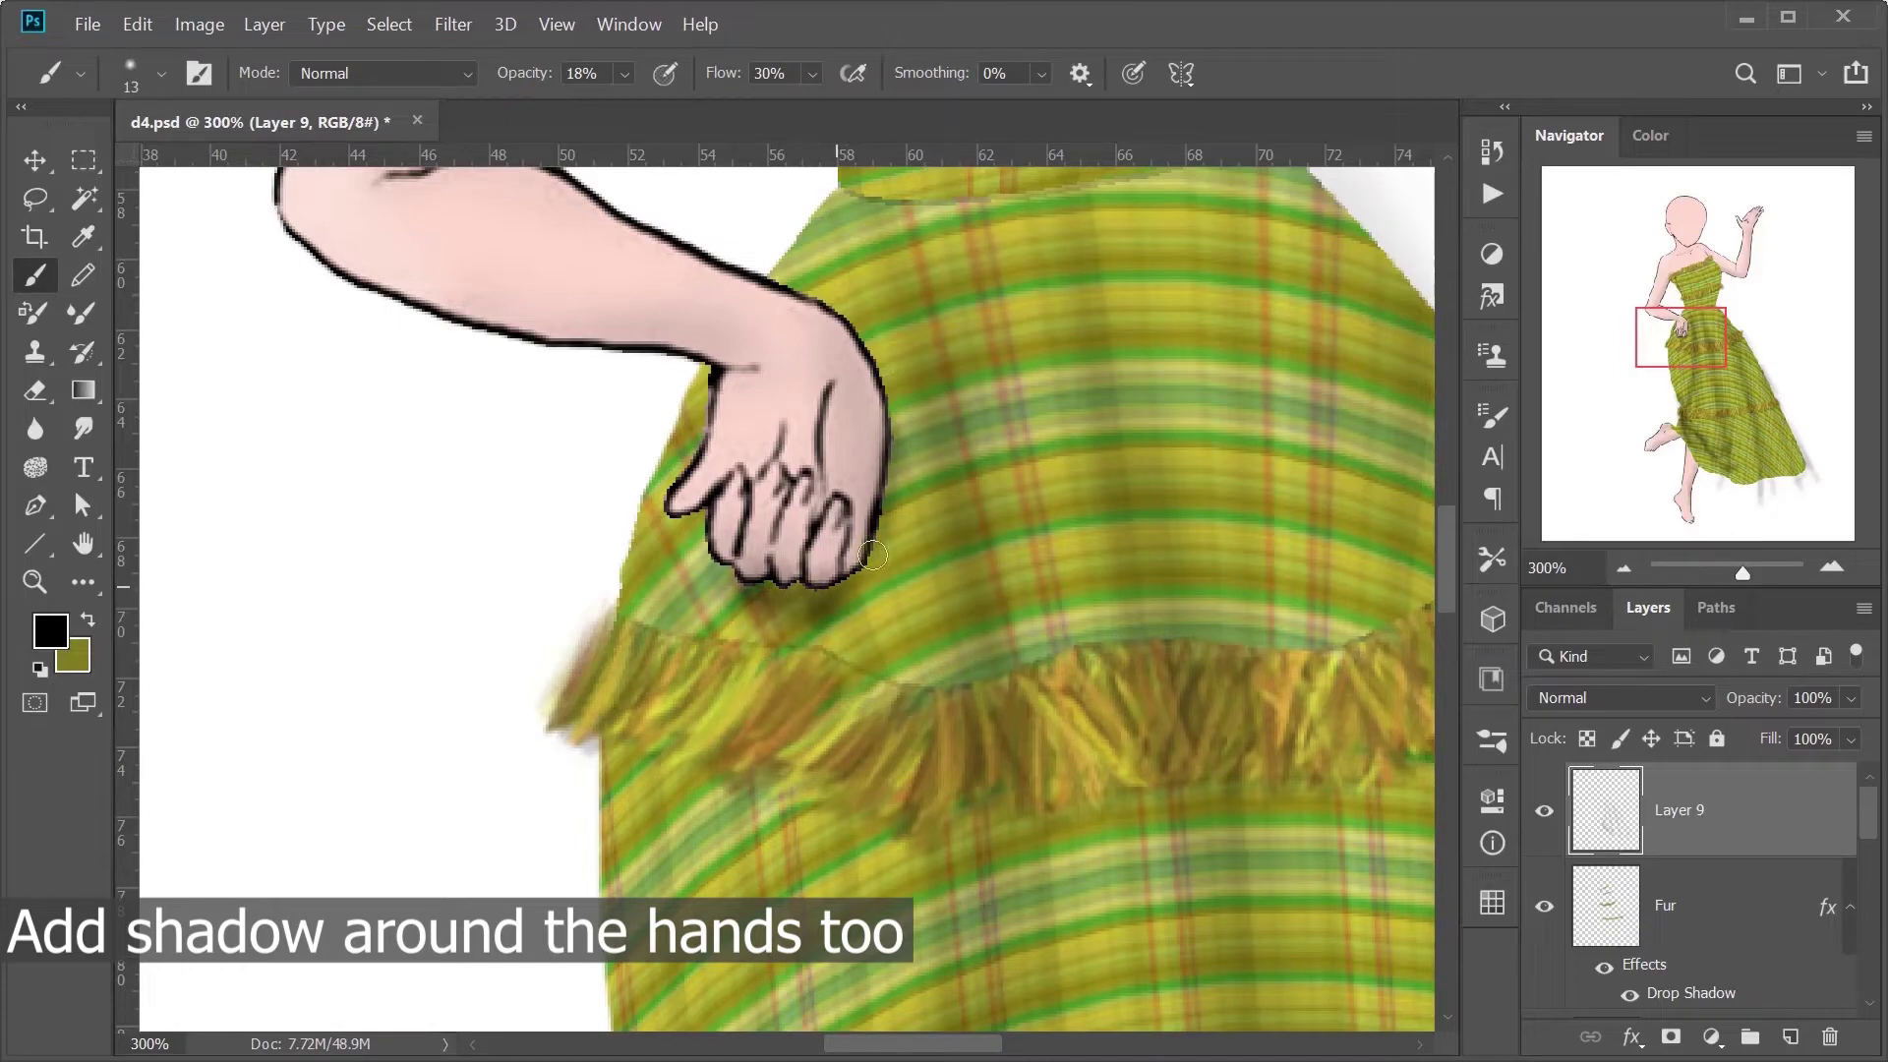
{"action": "key", "text": "bracketright"}
{"action": "key", "text": "bracketright"}
{"action": "scroll", "coordinate": [969, 295], "scroll_direction": "up", "scroll_amount": 3}
{"action": "scroll", "coordinate": [969, 295], "scroll_direction": "up", "scroll_amount": 3}
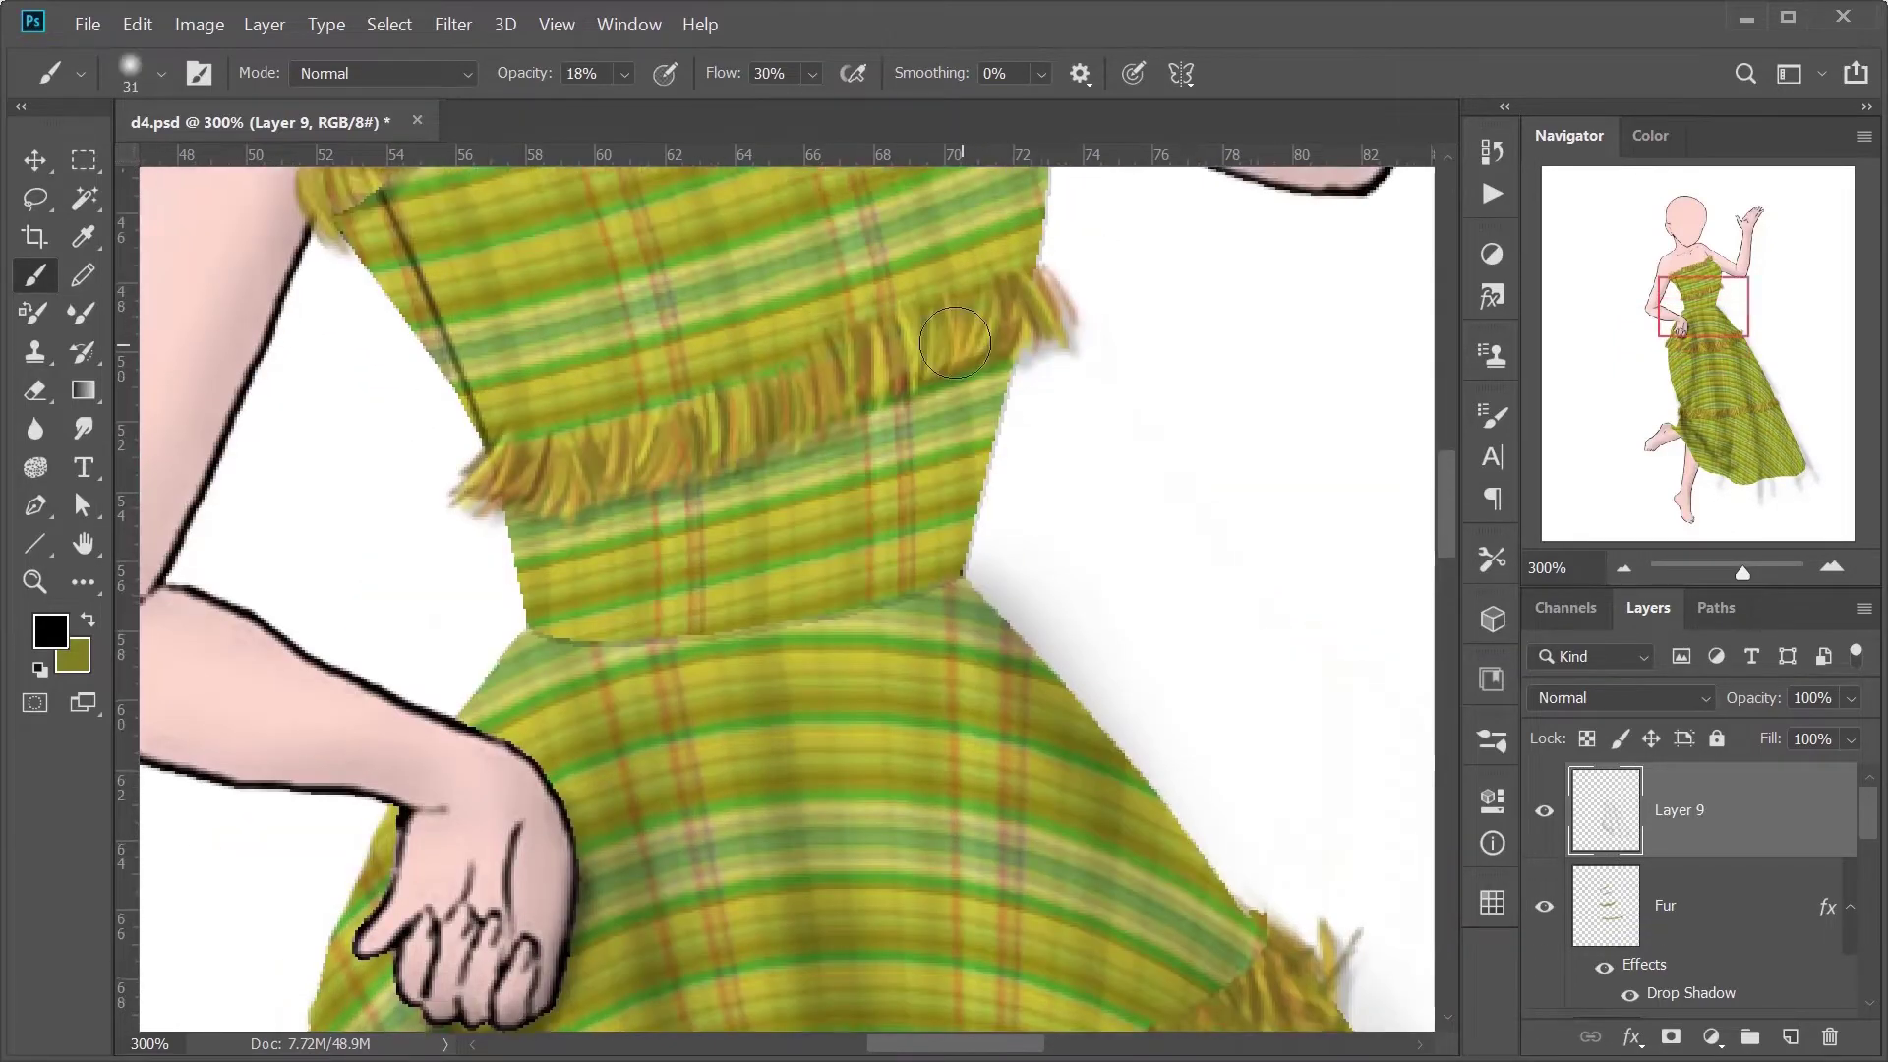
Step: Add a faint shadow along the bodice edge, then soften the shading with the Eraser
{"action": "left_click_drag", "start_coordinate": [973, 639], "coordinate": [912, 871]}
{"action": "scroll", "coordinate": [913, 871], "scroll_direction": "up", "scroll_amount": 3}
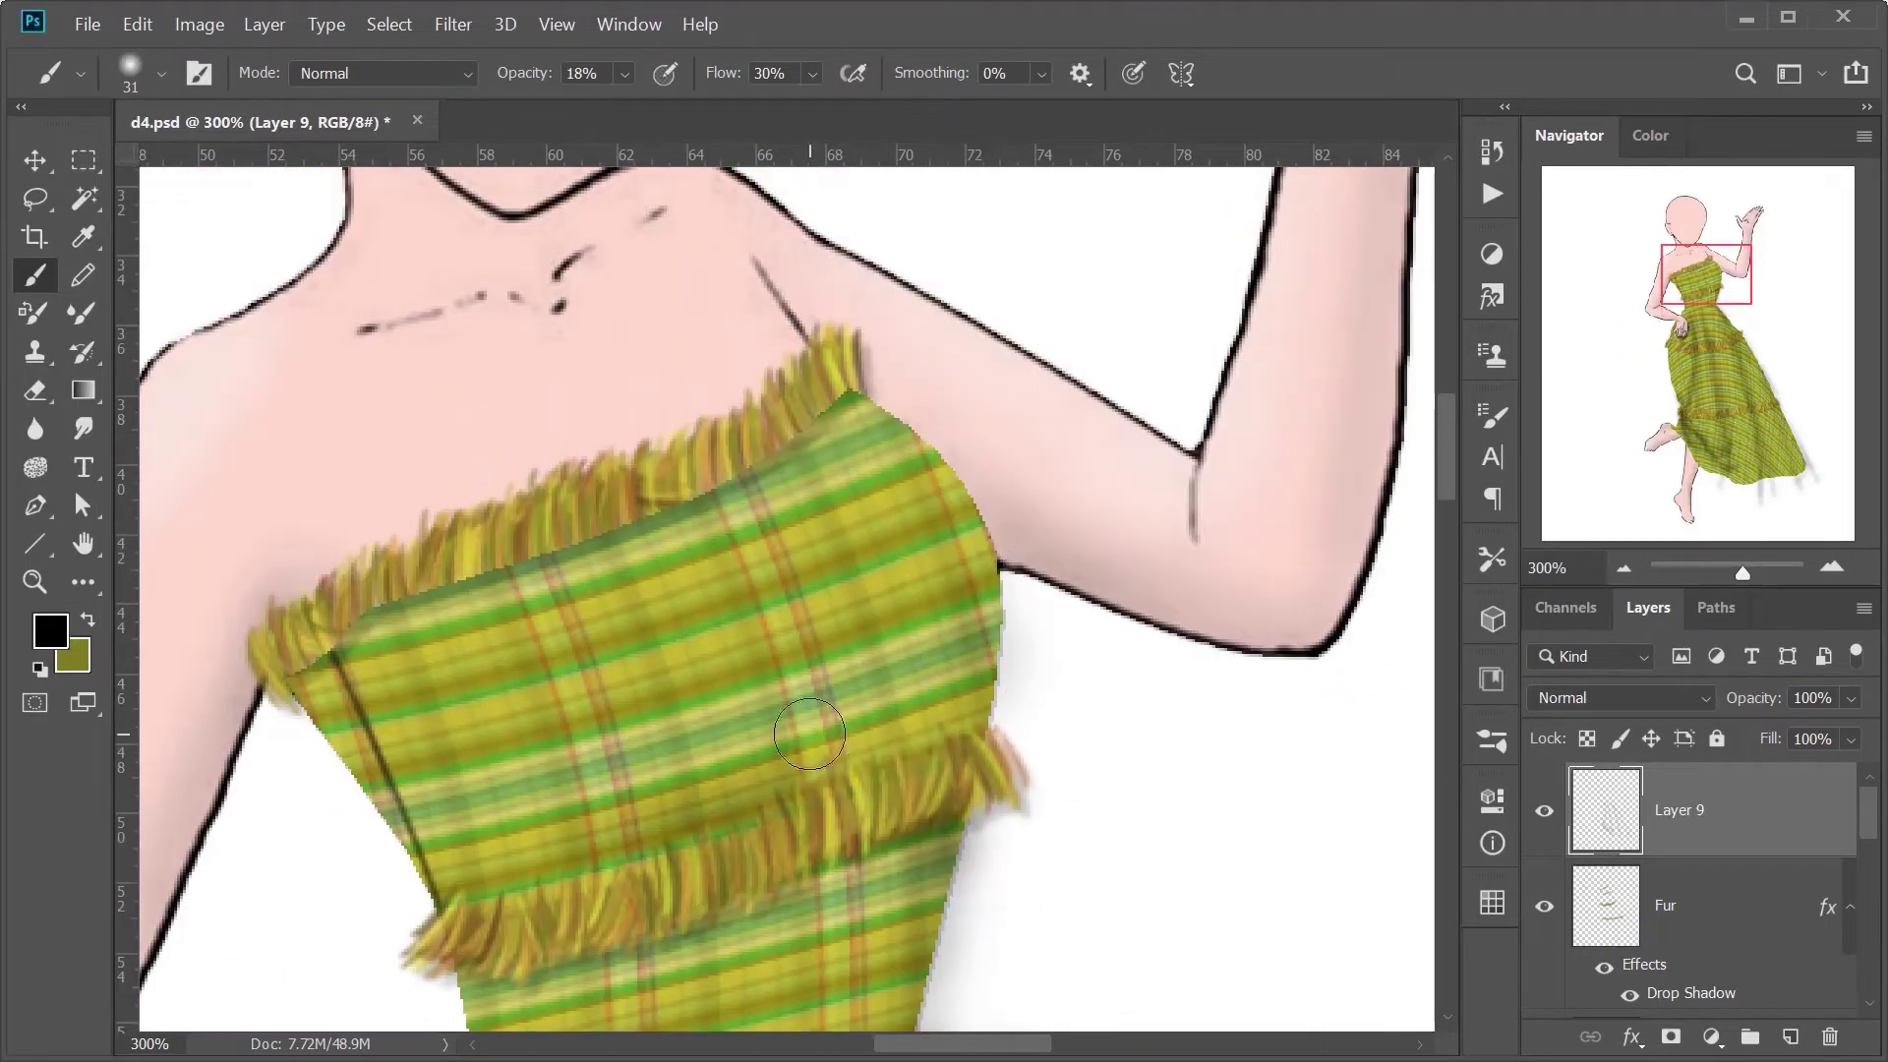
{"action": "key", "text": "e"}
{"action": "scroll", "coordinate": [763, 546], "scroll_direction": "down", "scroll_amount": 8}
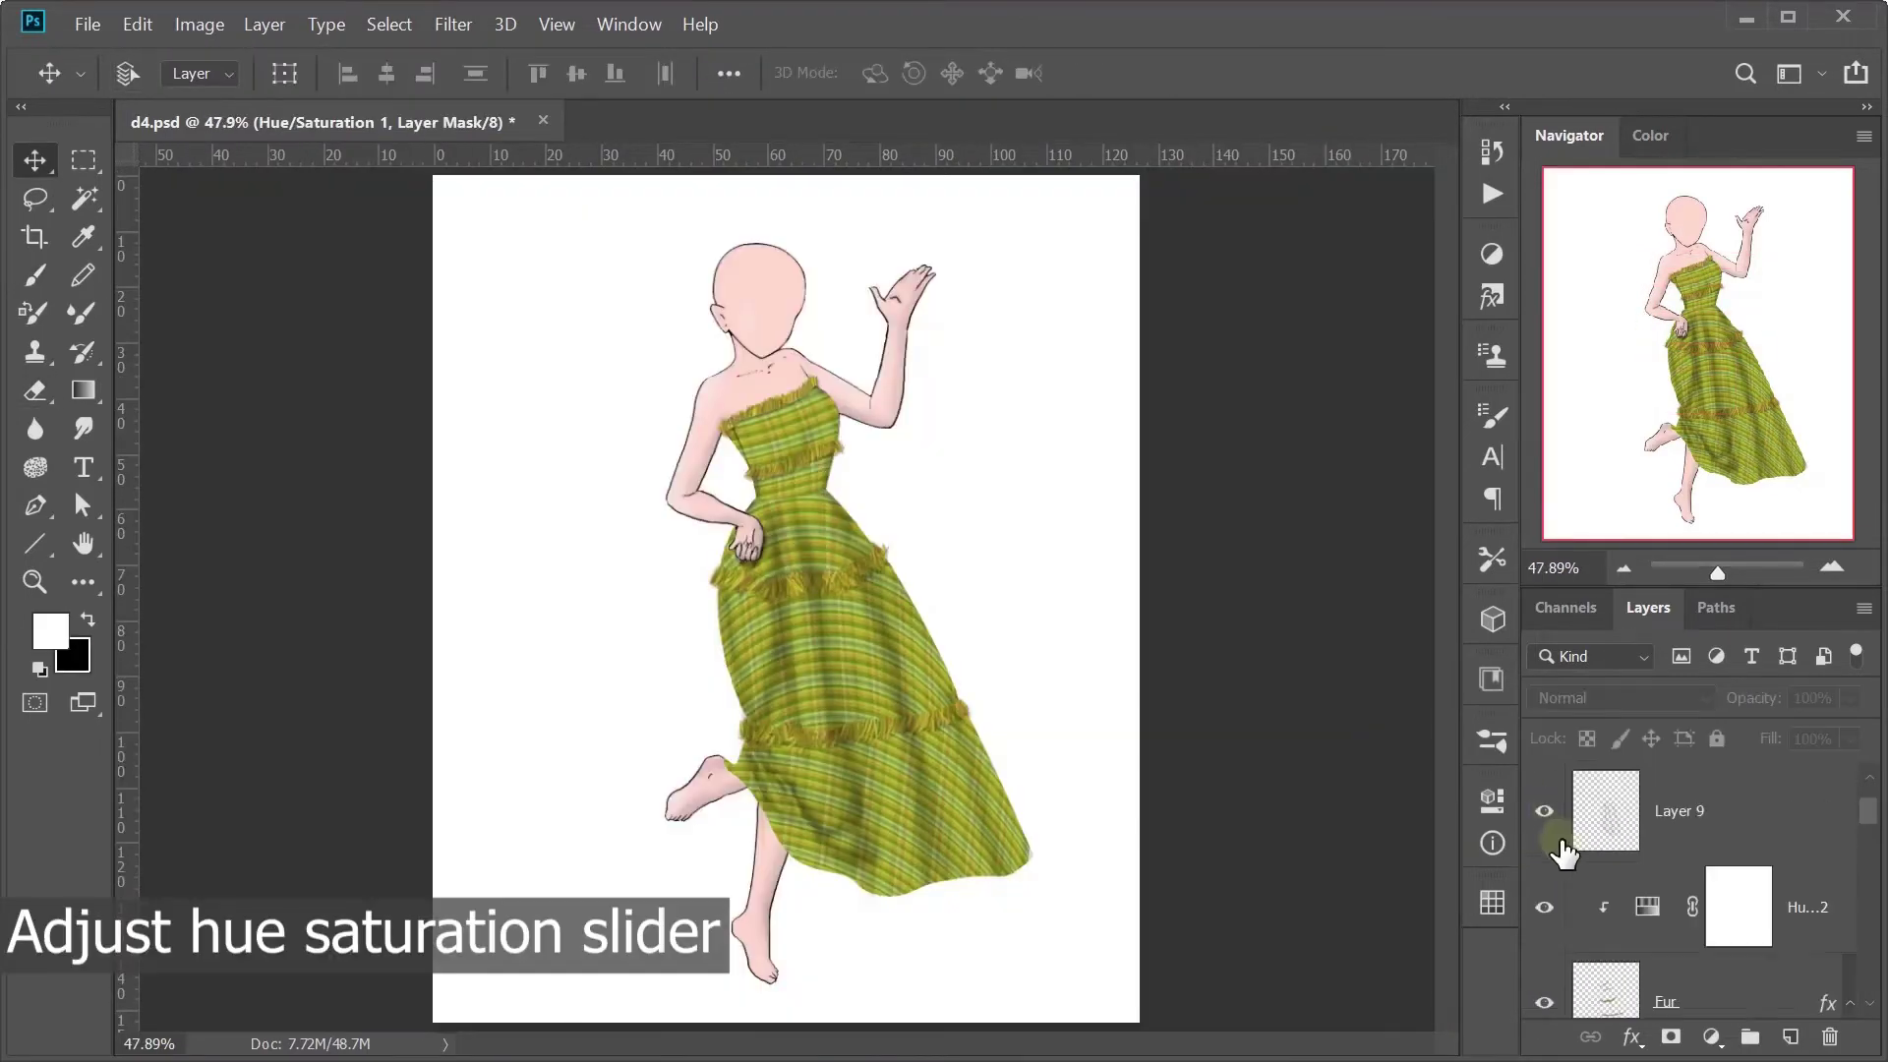
Step: Save, then set the Hue/Saturation Yellows to Hue -8, Saturation +37, Lightness +2
{"action": "key", "text": "ctrl+s"}
{"action": "double_click", "coordinate": [1606, 809]}
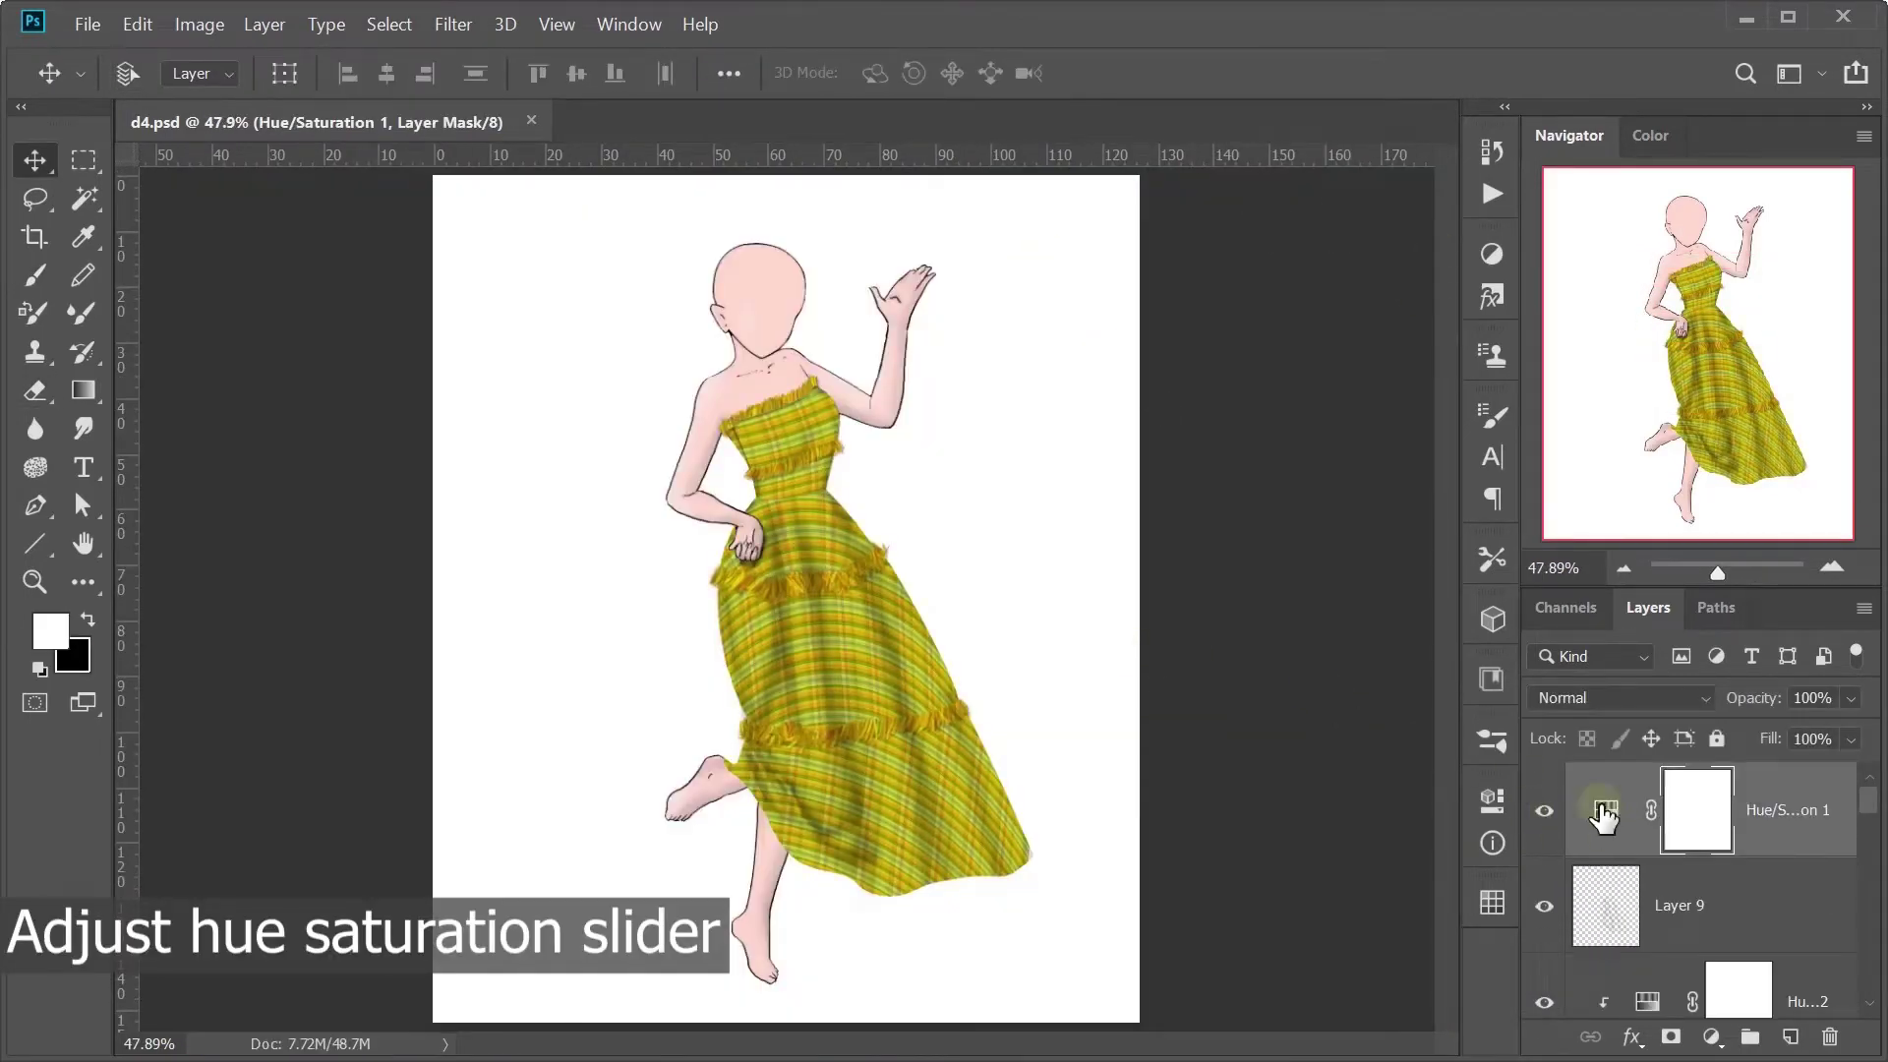
{"action": "left_click", "coordinate": [1234, 491]}
{"action": "left_click", "coordinate": [1111, 539]}
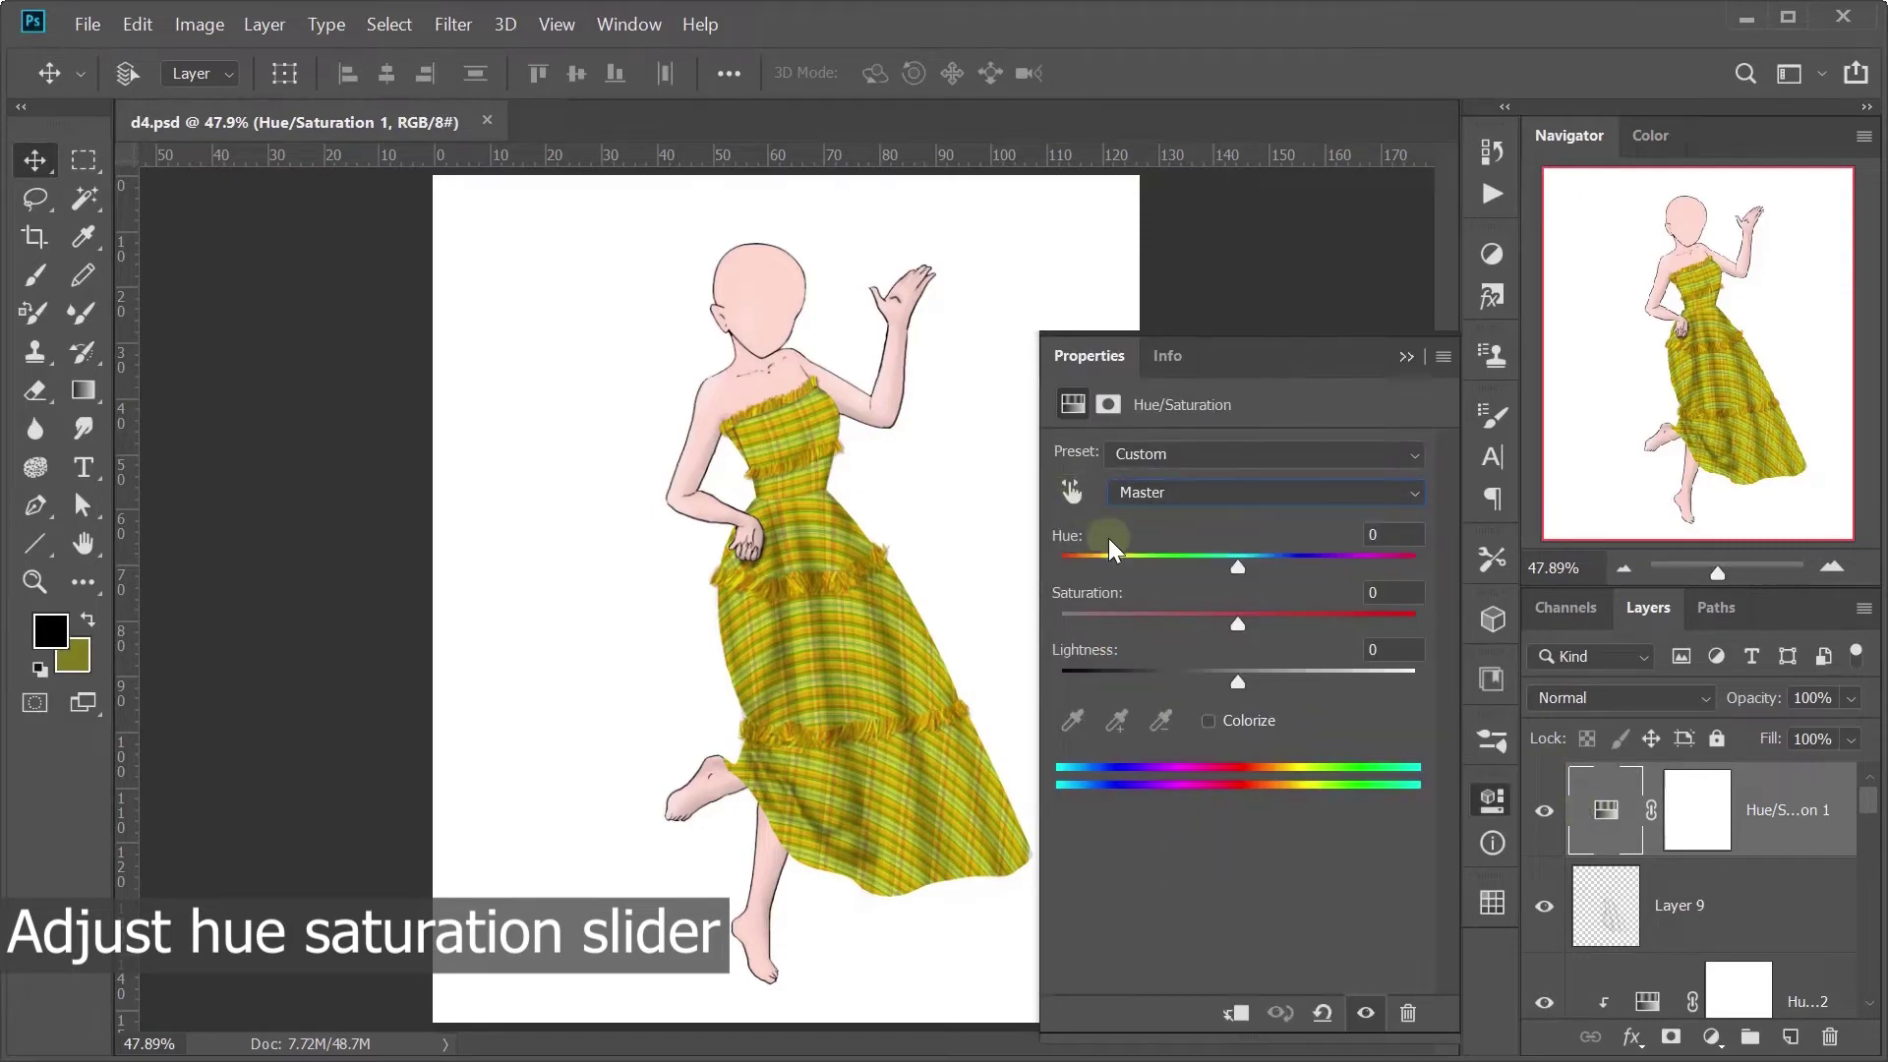
{"action": "left_click", "coordinate": [1072, 492]}
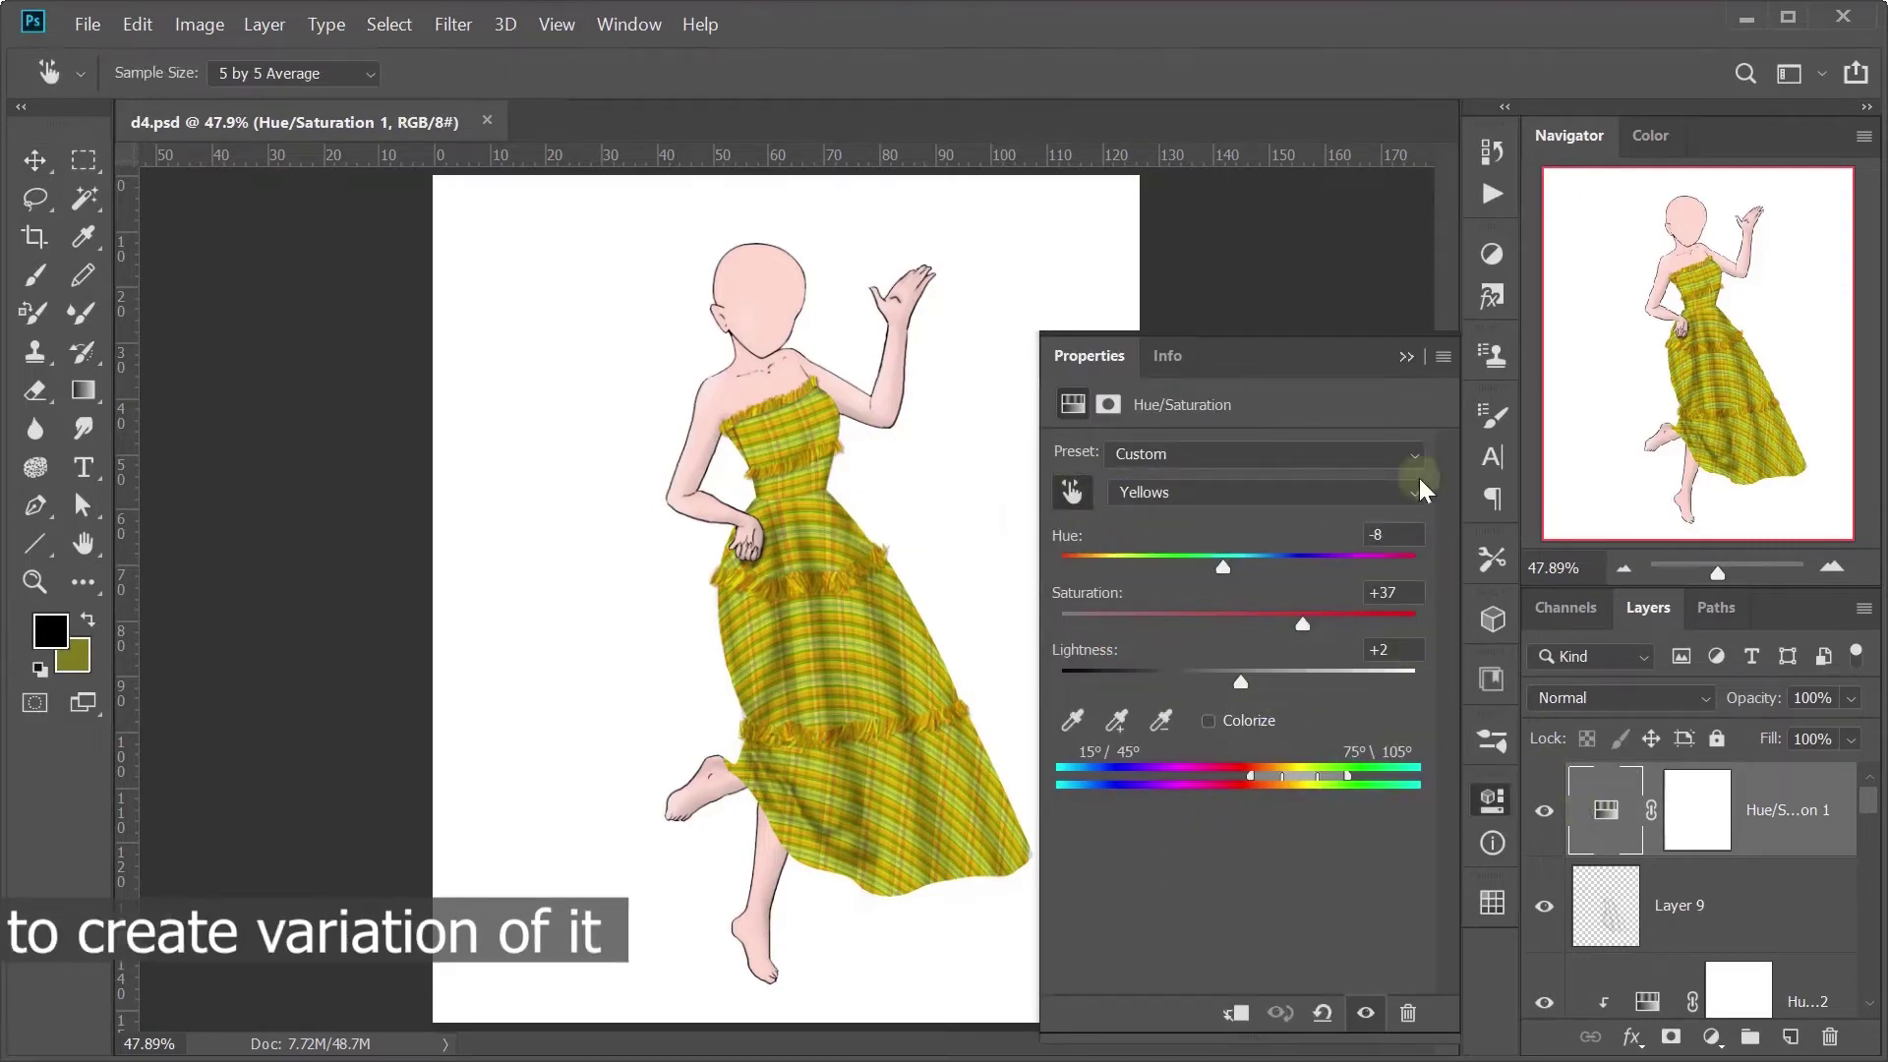
{"action": "key", "text": "v"}
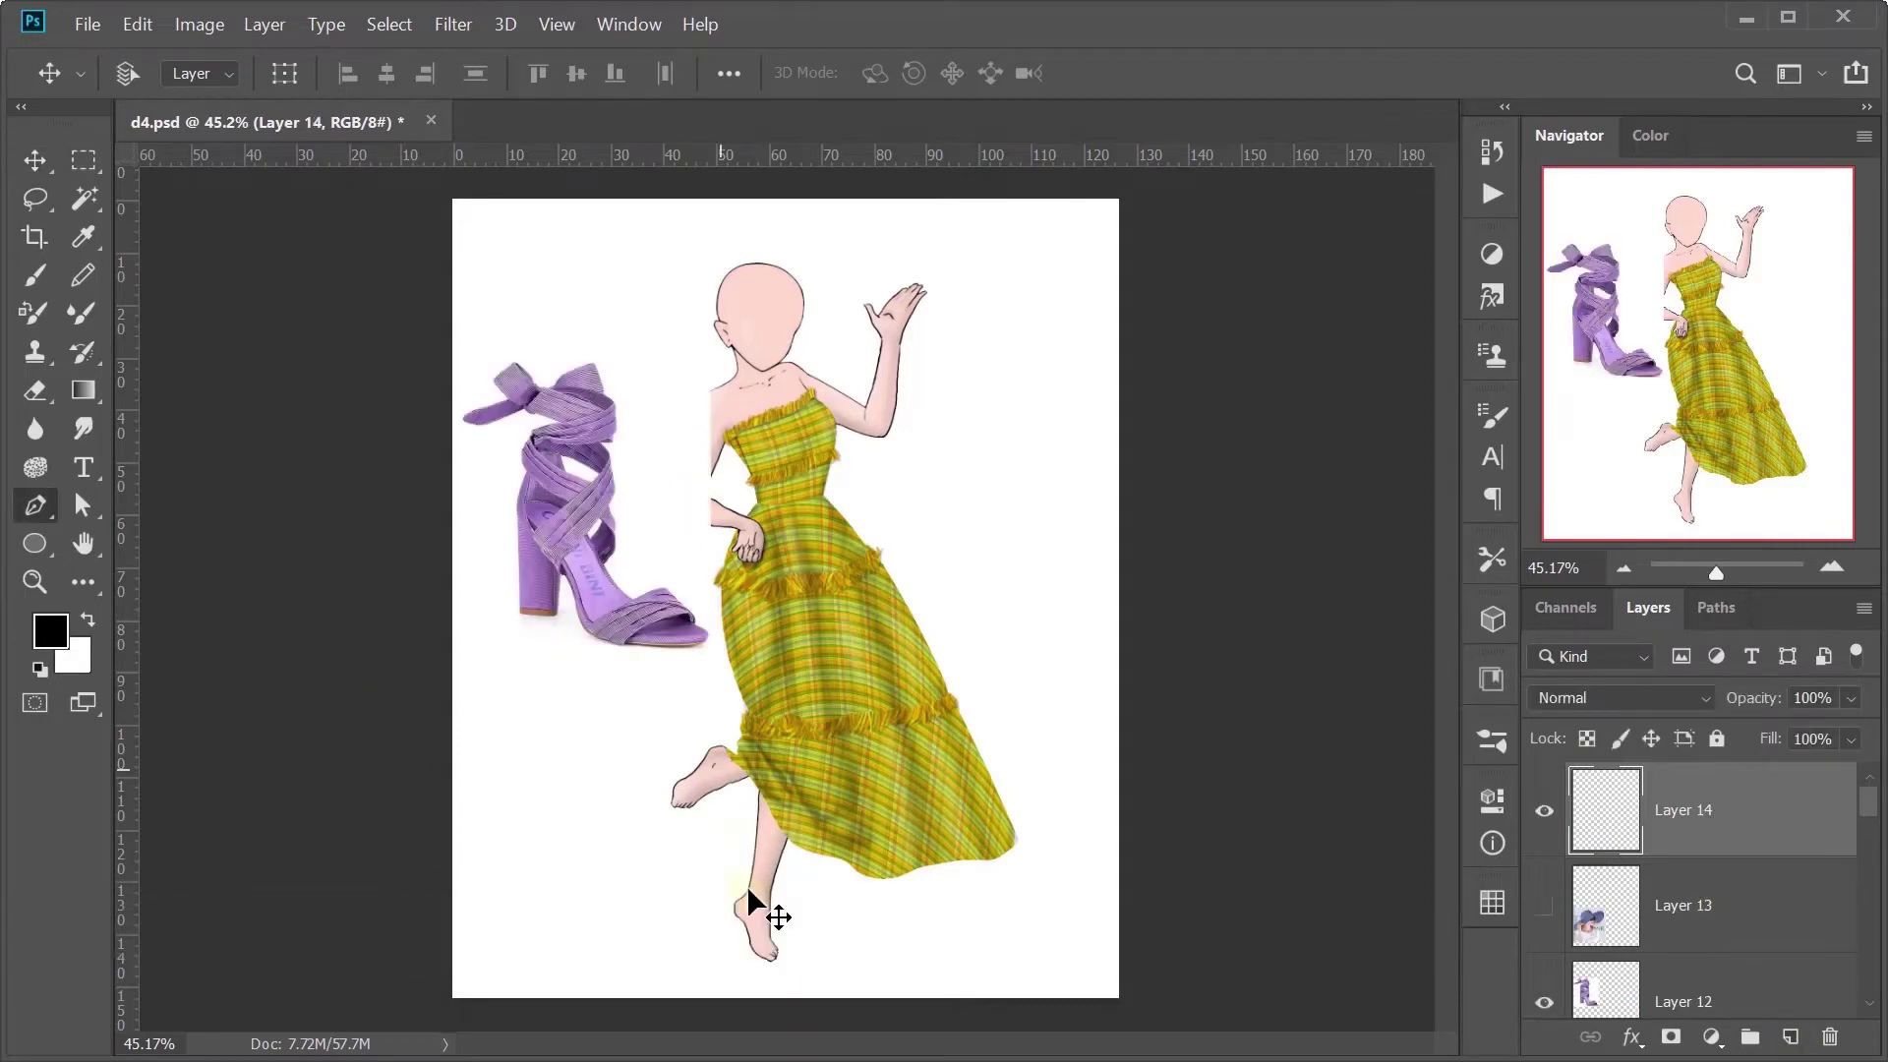
Step: Turn the foot outline path into a selection for the sandal sole on Layer 14
{"action": "scroll", "coordinate": [905, 563], "scroll_direction": "down", "scroll_amount": 3}
{"action": "scroll", "coordinate": [699, 745], "scroll_direction": "up", "scroll_amount": 2}
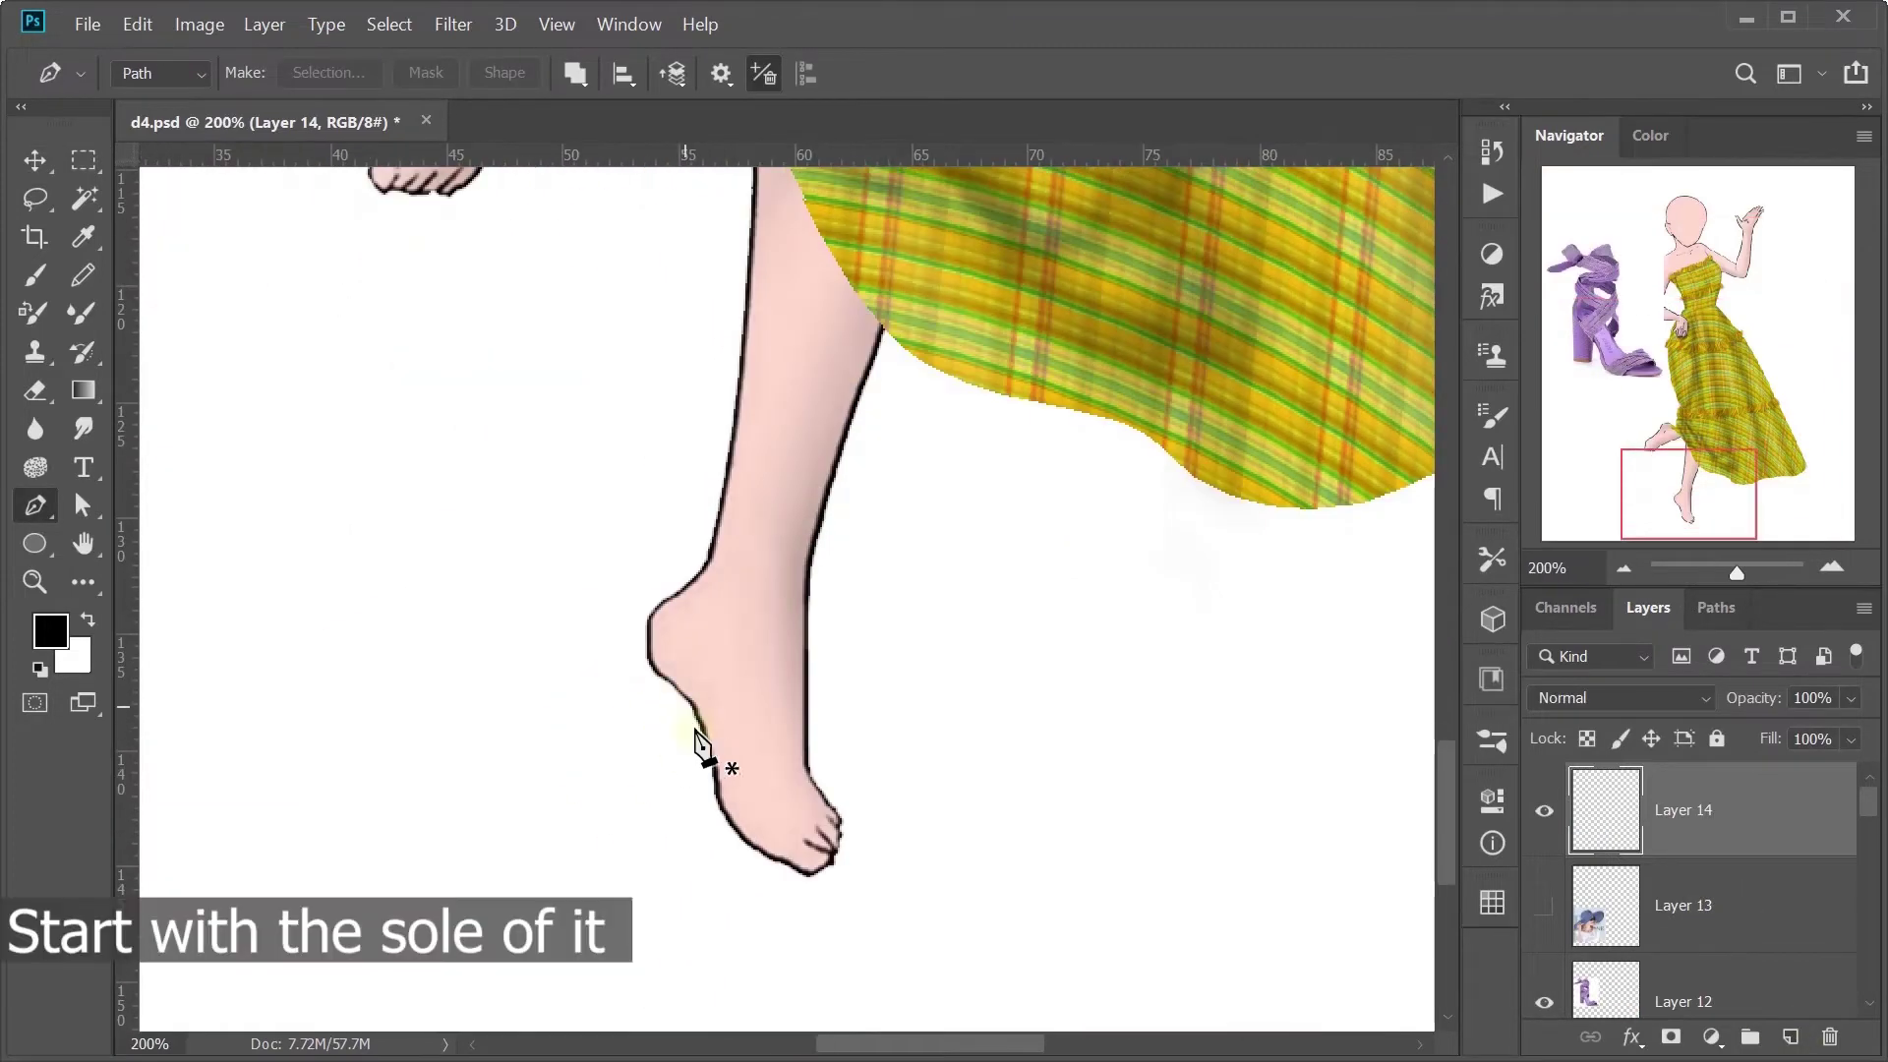
{"action": "right_click", "coordinate": [755, 740]}
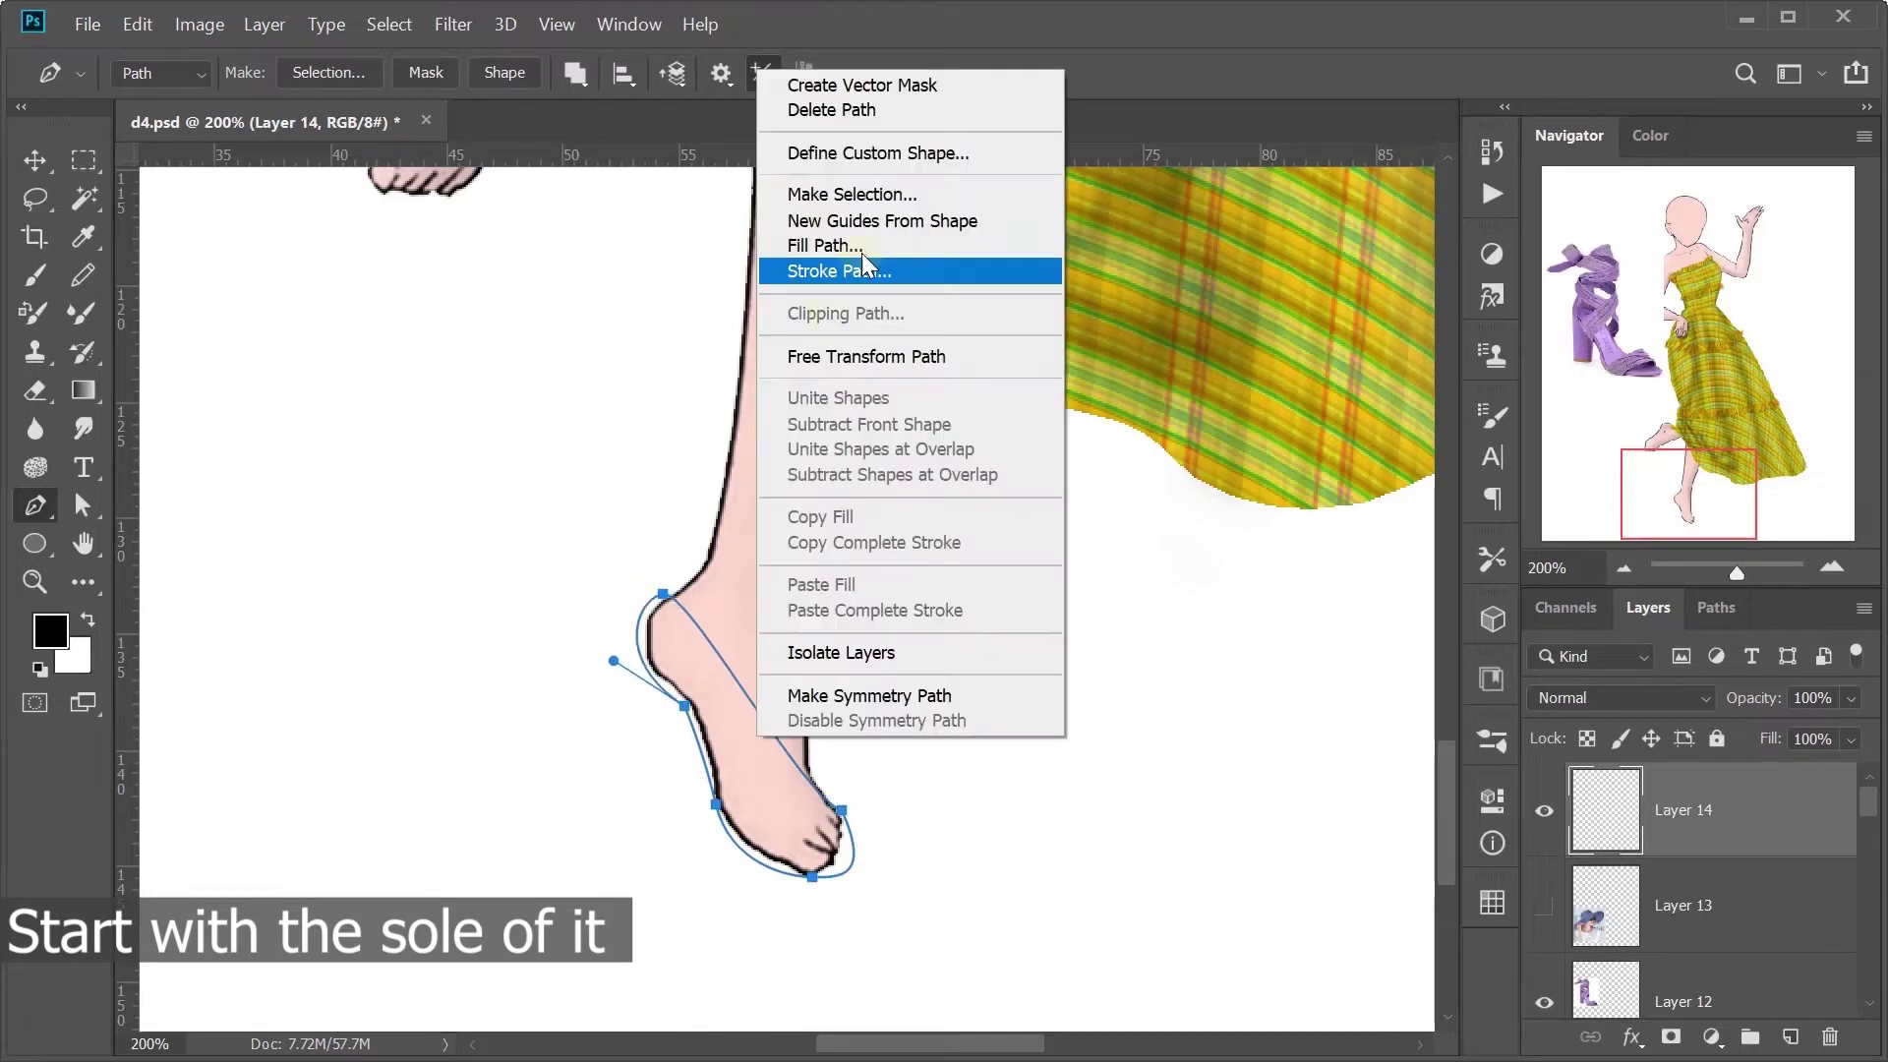
{"action": "left_click", "coordinate": [861, 252]}
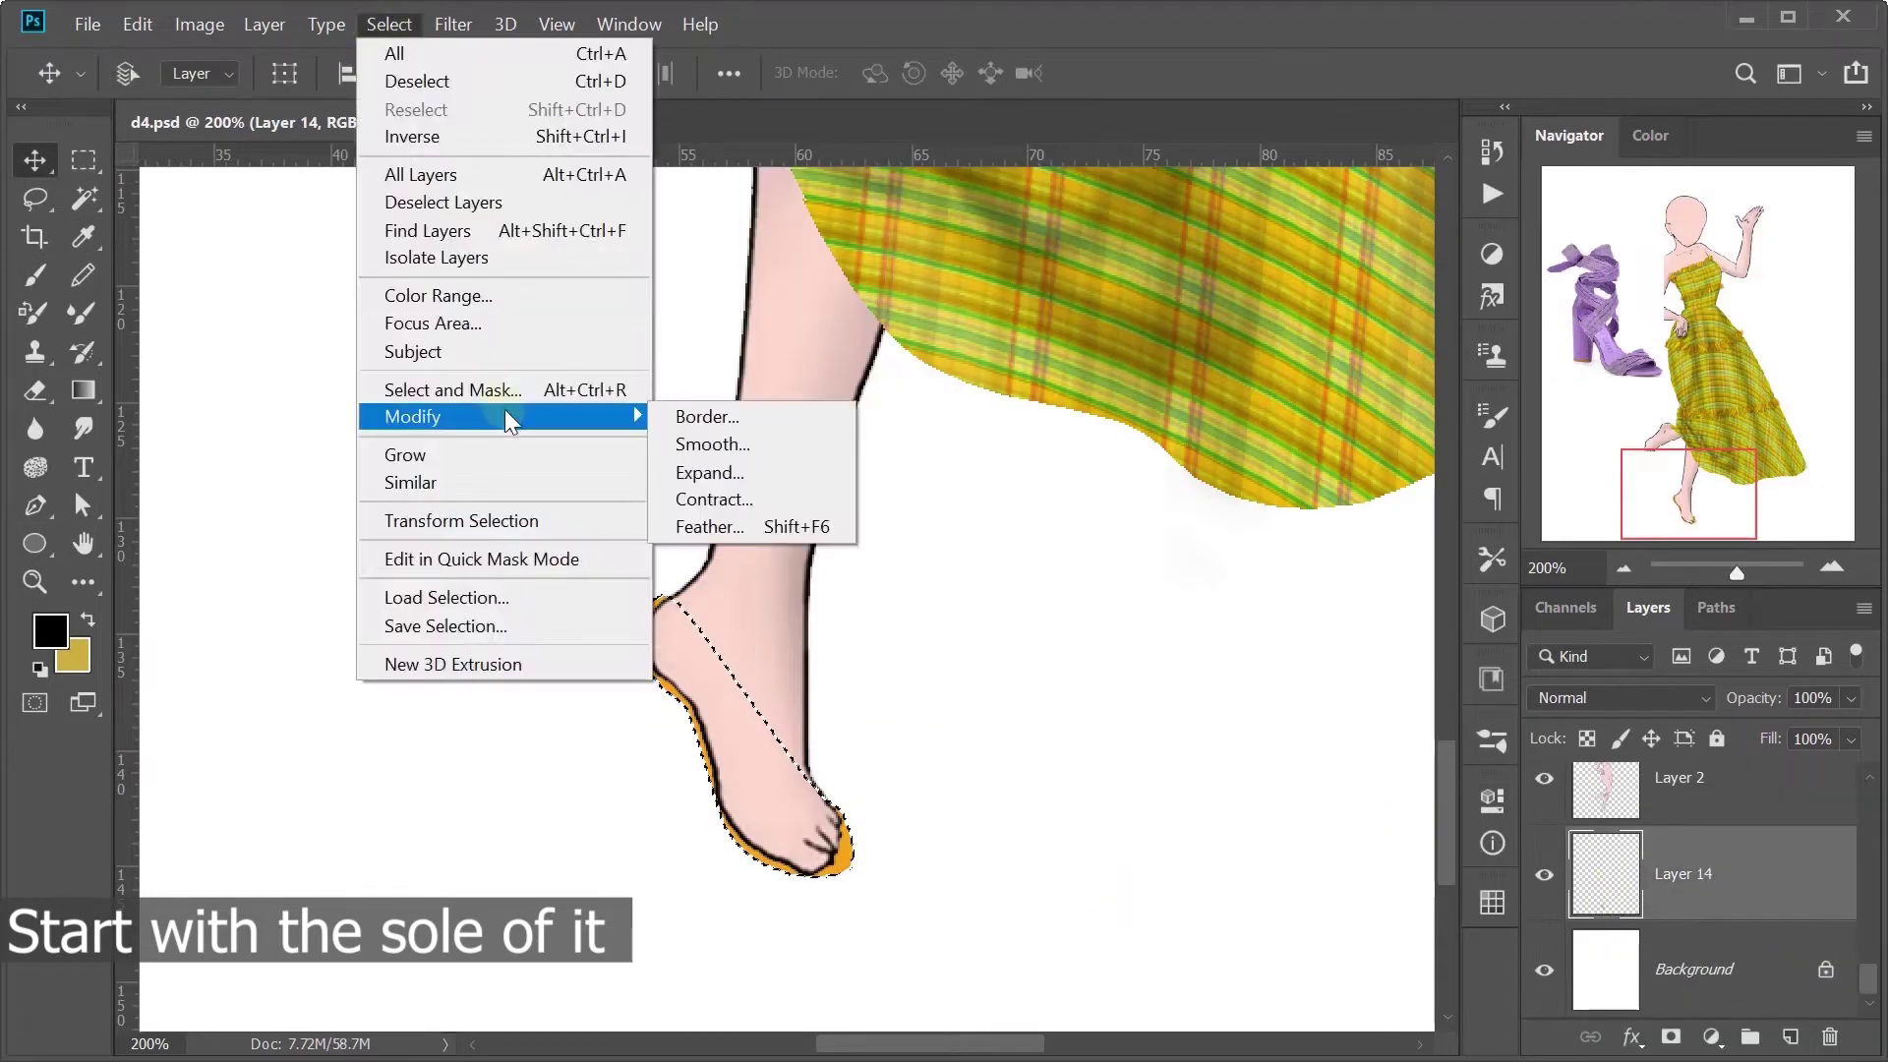
{"action": "left_click", "coordinate": [1733, 821]}
{"action": "key", "text": "p"}
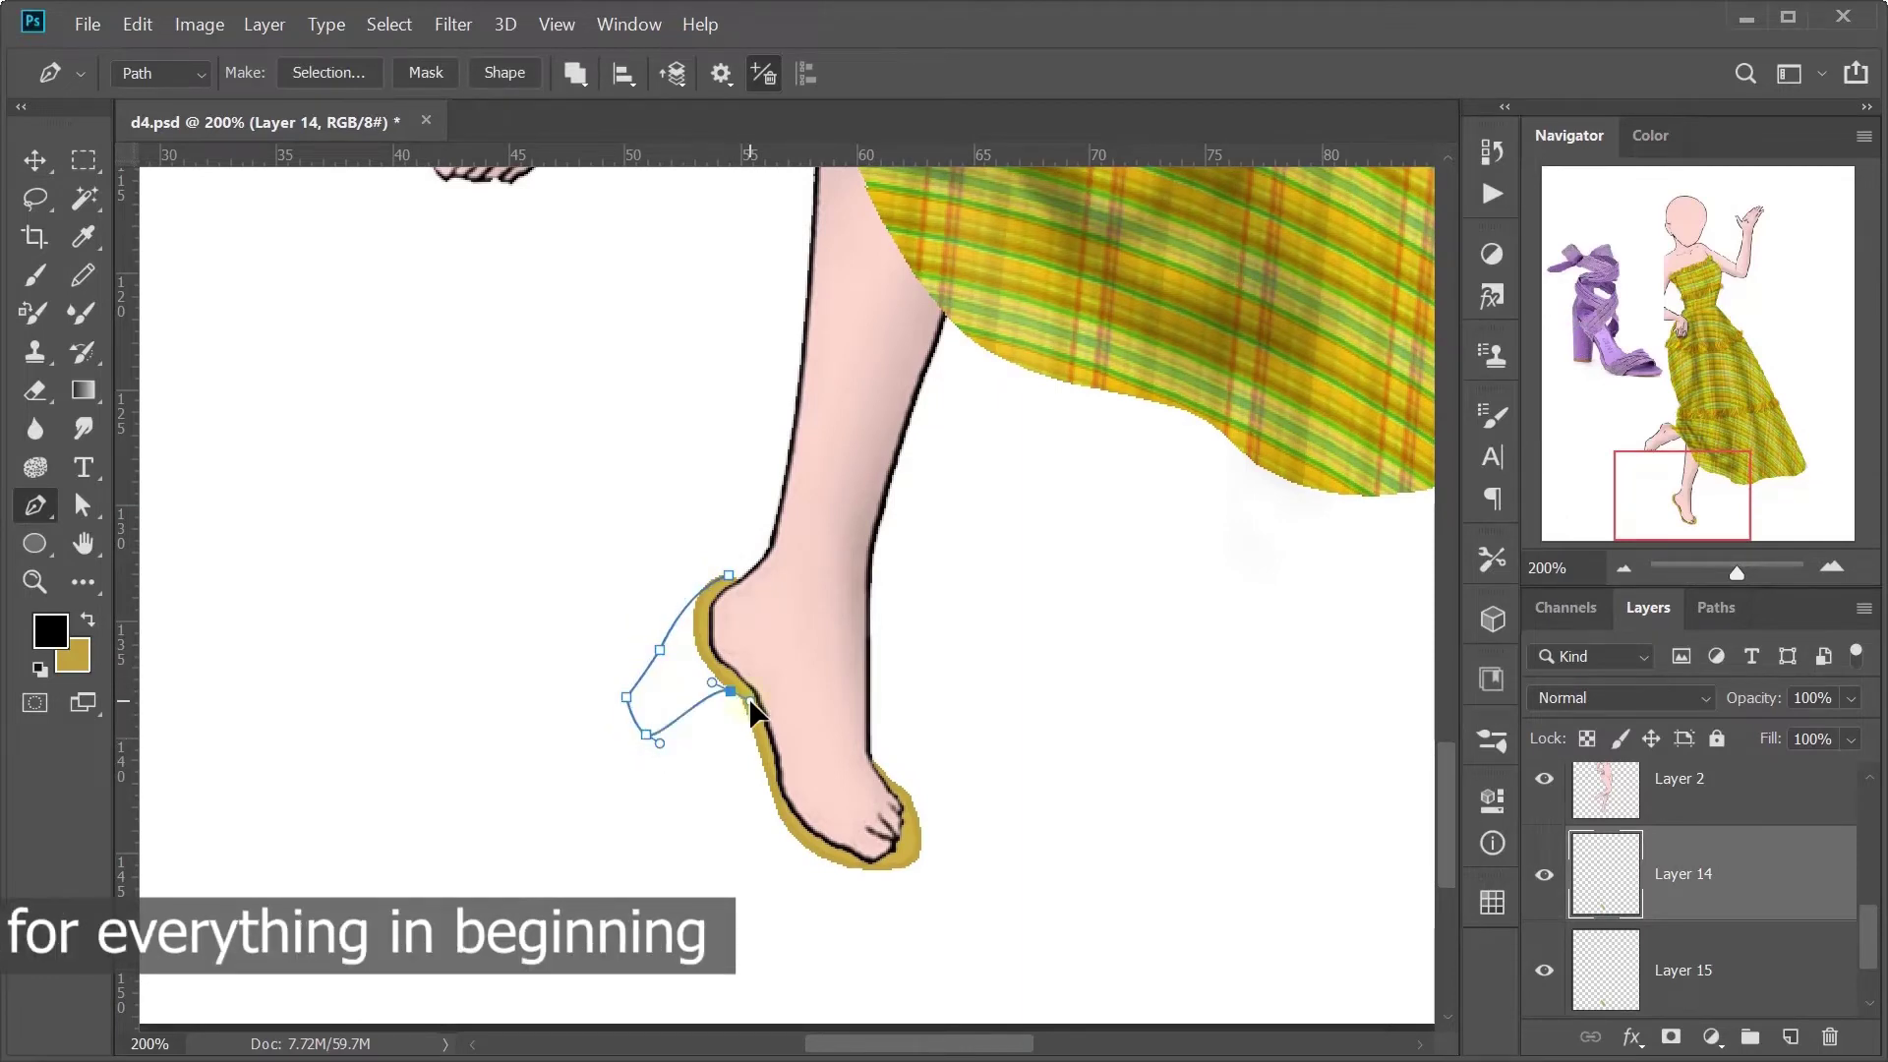
Step: Fill the heel selection with gold on Layer 15 and add a new layer
{"action": "left_click", "coordinate": [1755, 975]}
{"action": "left_click", "coordinate": [328, 72]}
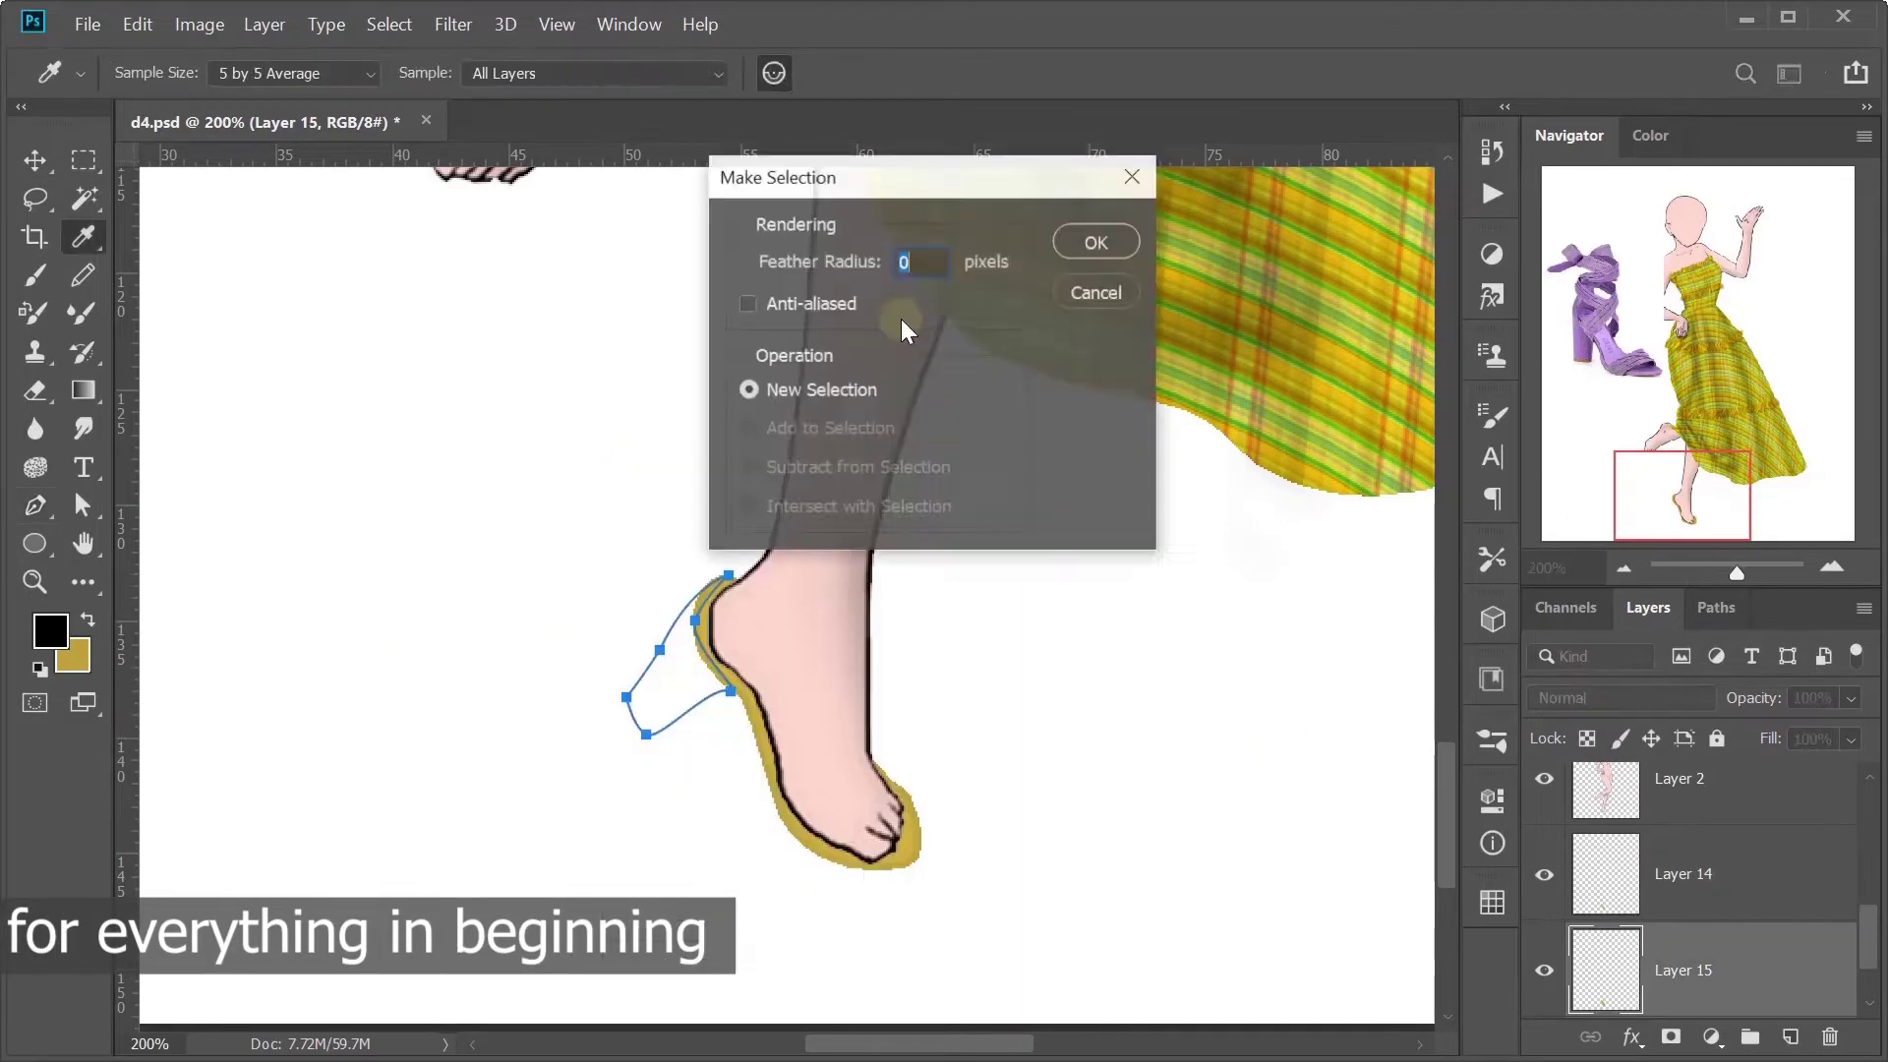
{"action": "key", "text": "Return"}
{"action": "key", "text": "ctrl+BackSpace"}
{"action": "left_click", "coordinate": [1789, 1037], "text": "ctrl"}
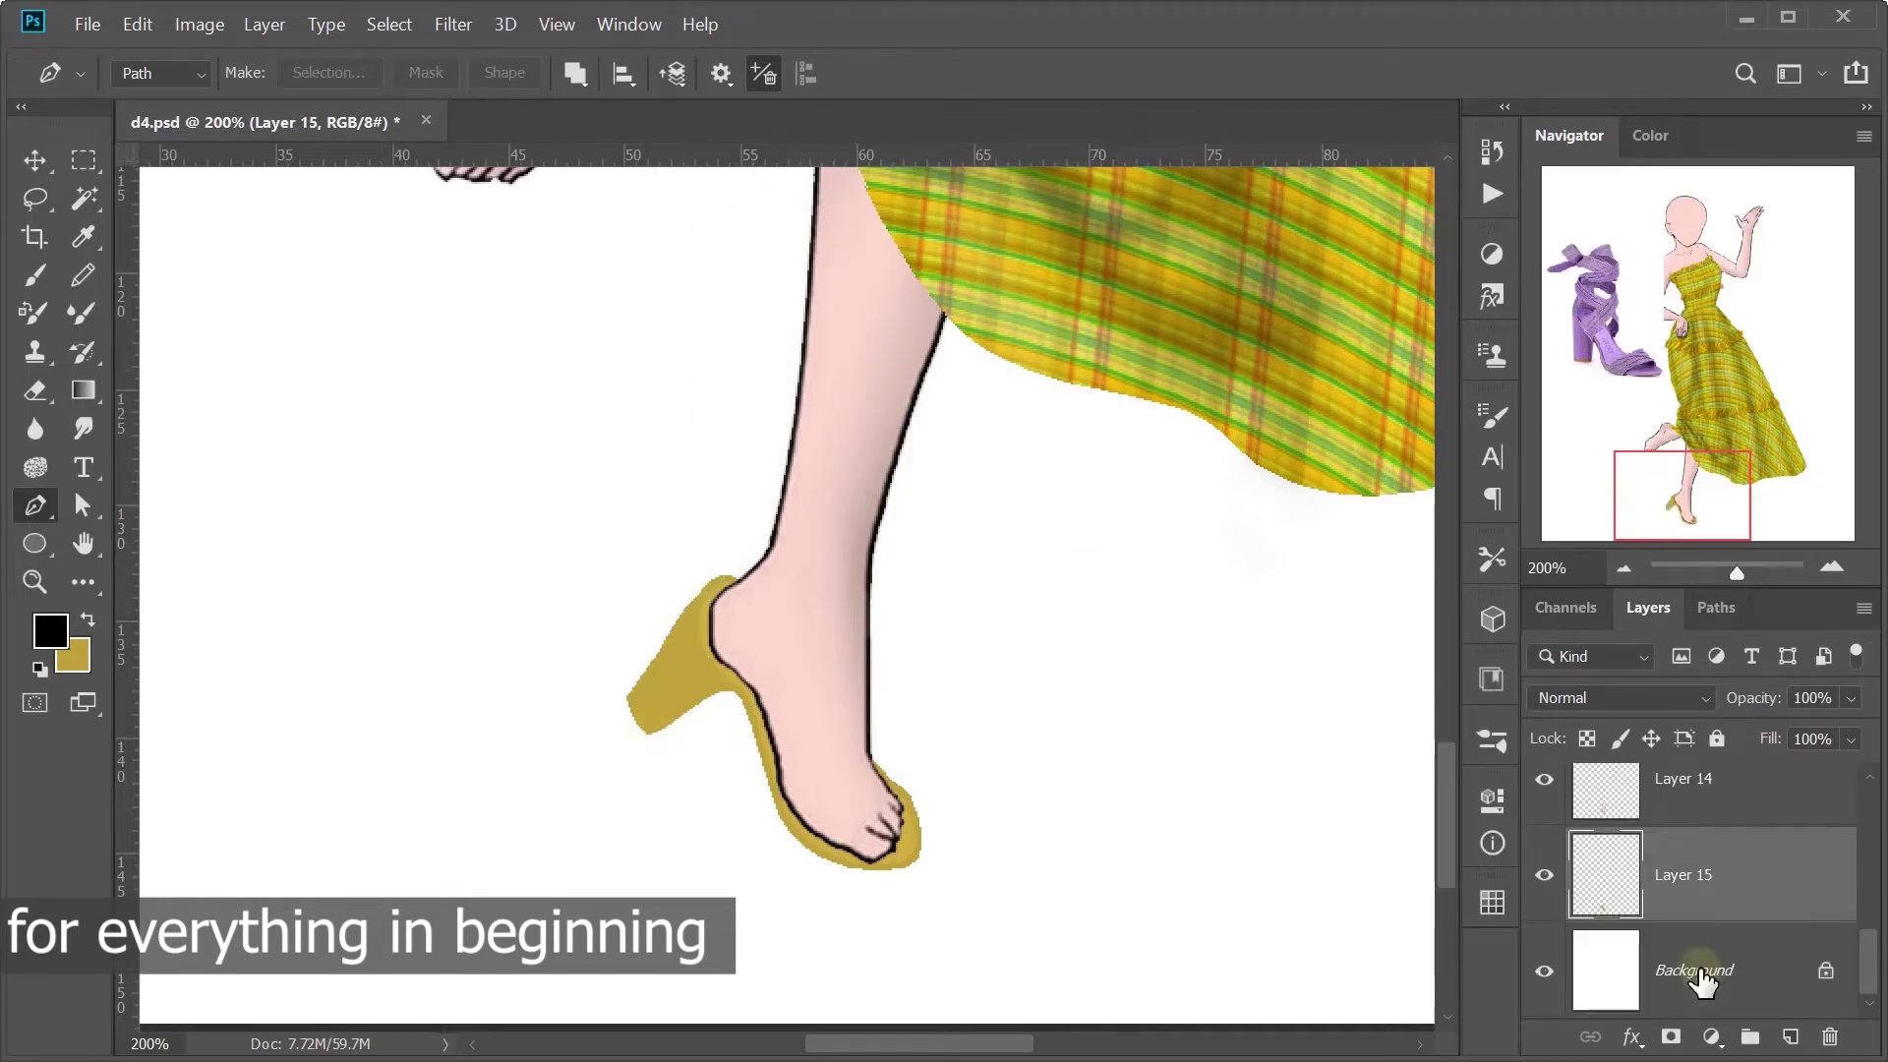
{"action": "left_click", "coordinate": [1760, 855]}
Step: Fill the inner heel piece with a lighter gold, then deselect
{"action": "left_click", "coordinate": [650, 732]}
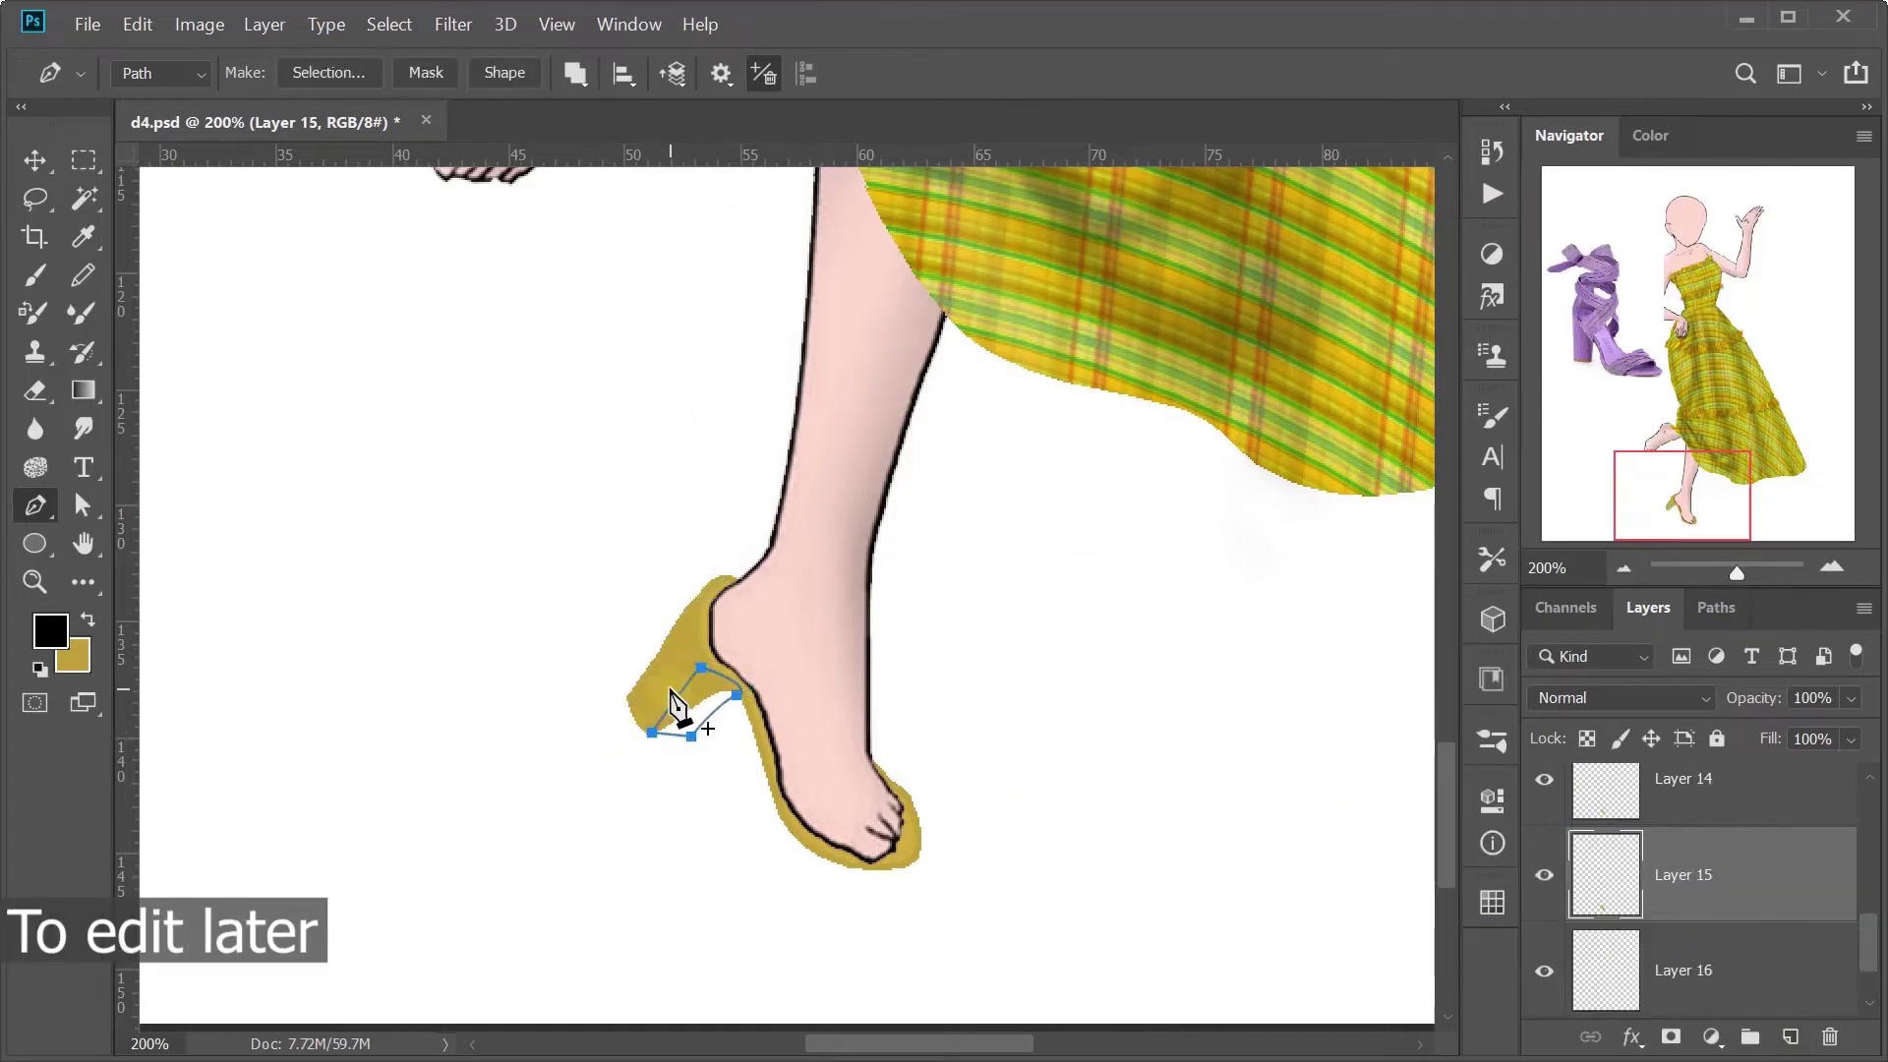
{"action": "key", "text": "ctrl+Return"}
{"action": "left_click", "coordinate": [71, 654]}
{"action": "left_click", "coordinate": [1003, 475]}
{"action": "key", "text": "ctrl+BackSpace"}
{"action": "key", "text": "v"}
{"action": "scroll", "coordinate": [1770, 889], "scroll_direction": "down", "scroll_amount": 1}
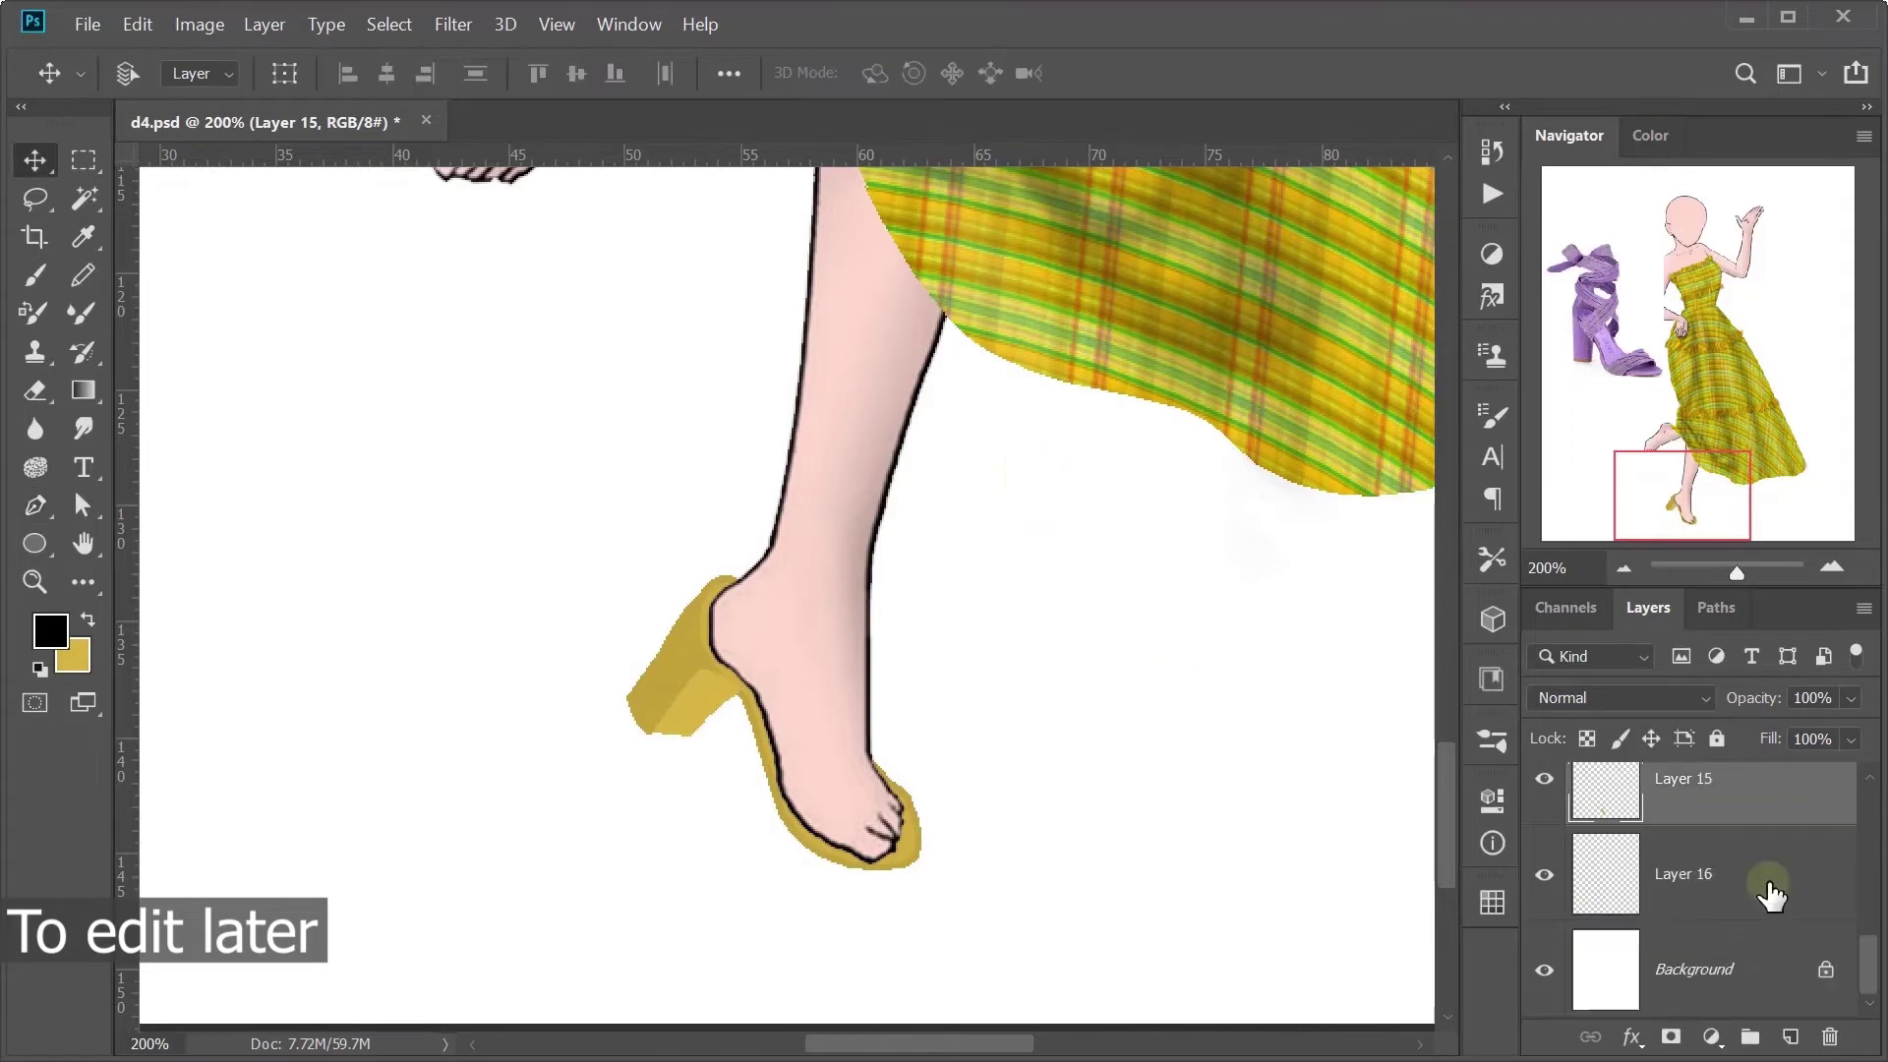
{"action": "left_click", "coordinate": [1768, 884]}
Step: Show Layer 16, fill the strap paths with gold, and shade the straps on Layer 19
{"action": "left_click", "coordinate": [1548, 878]}
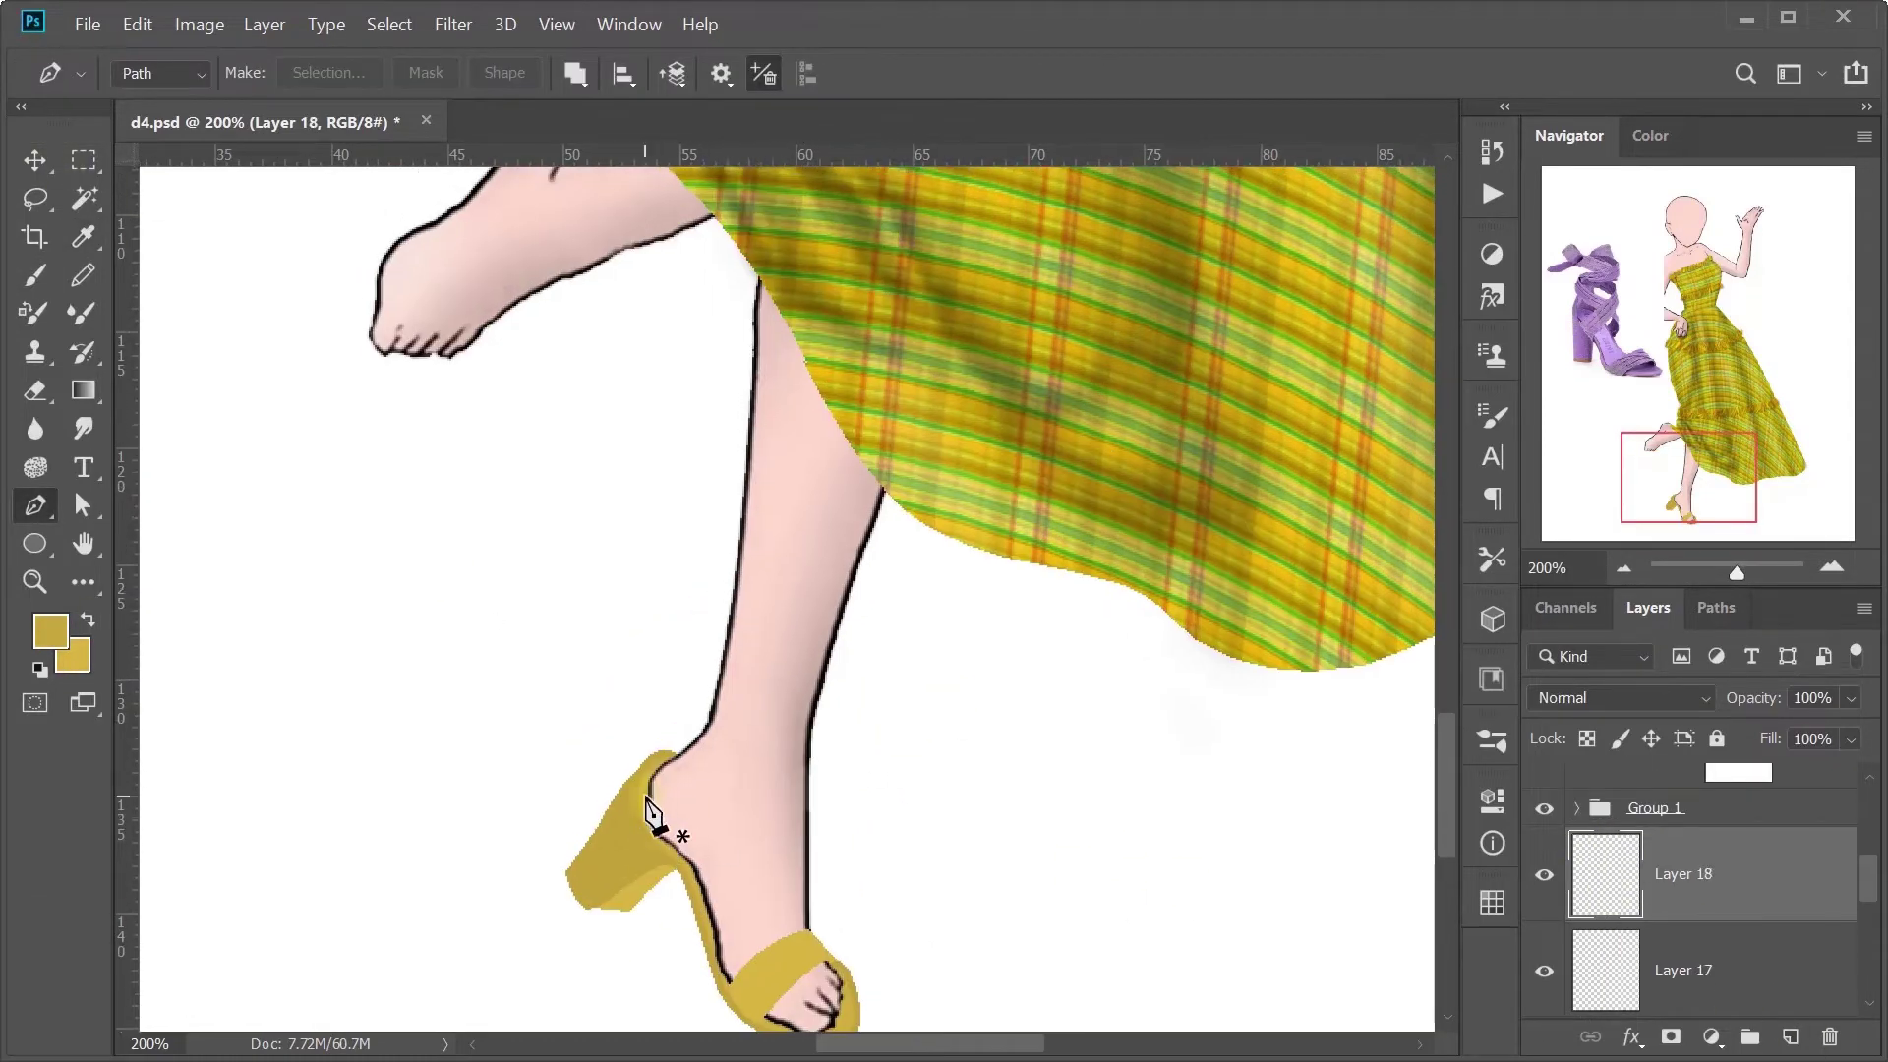
{"action": "right_click", "coordinate": [772, 829]}
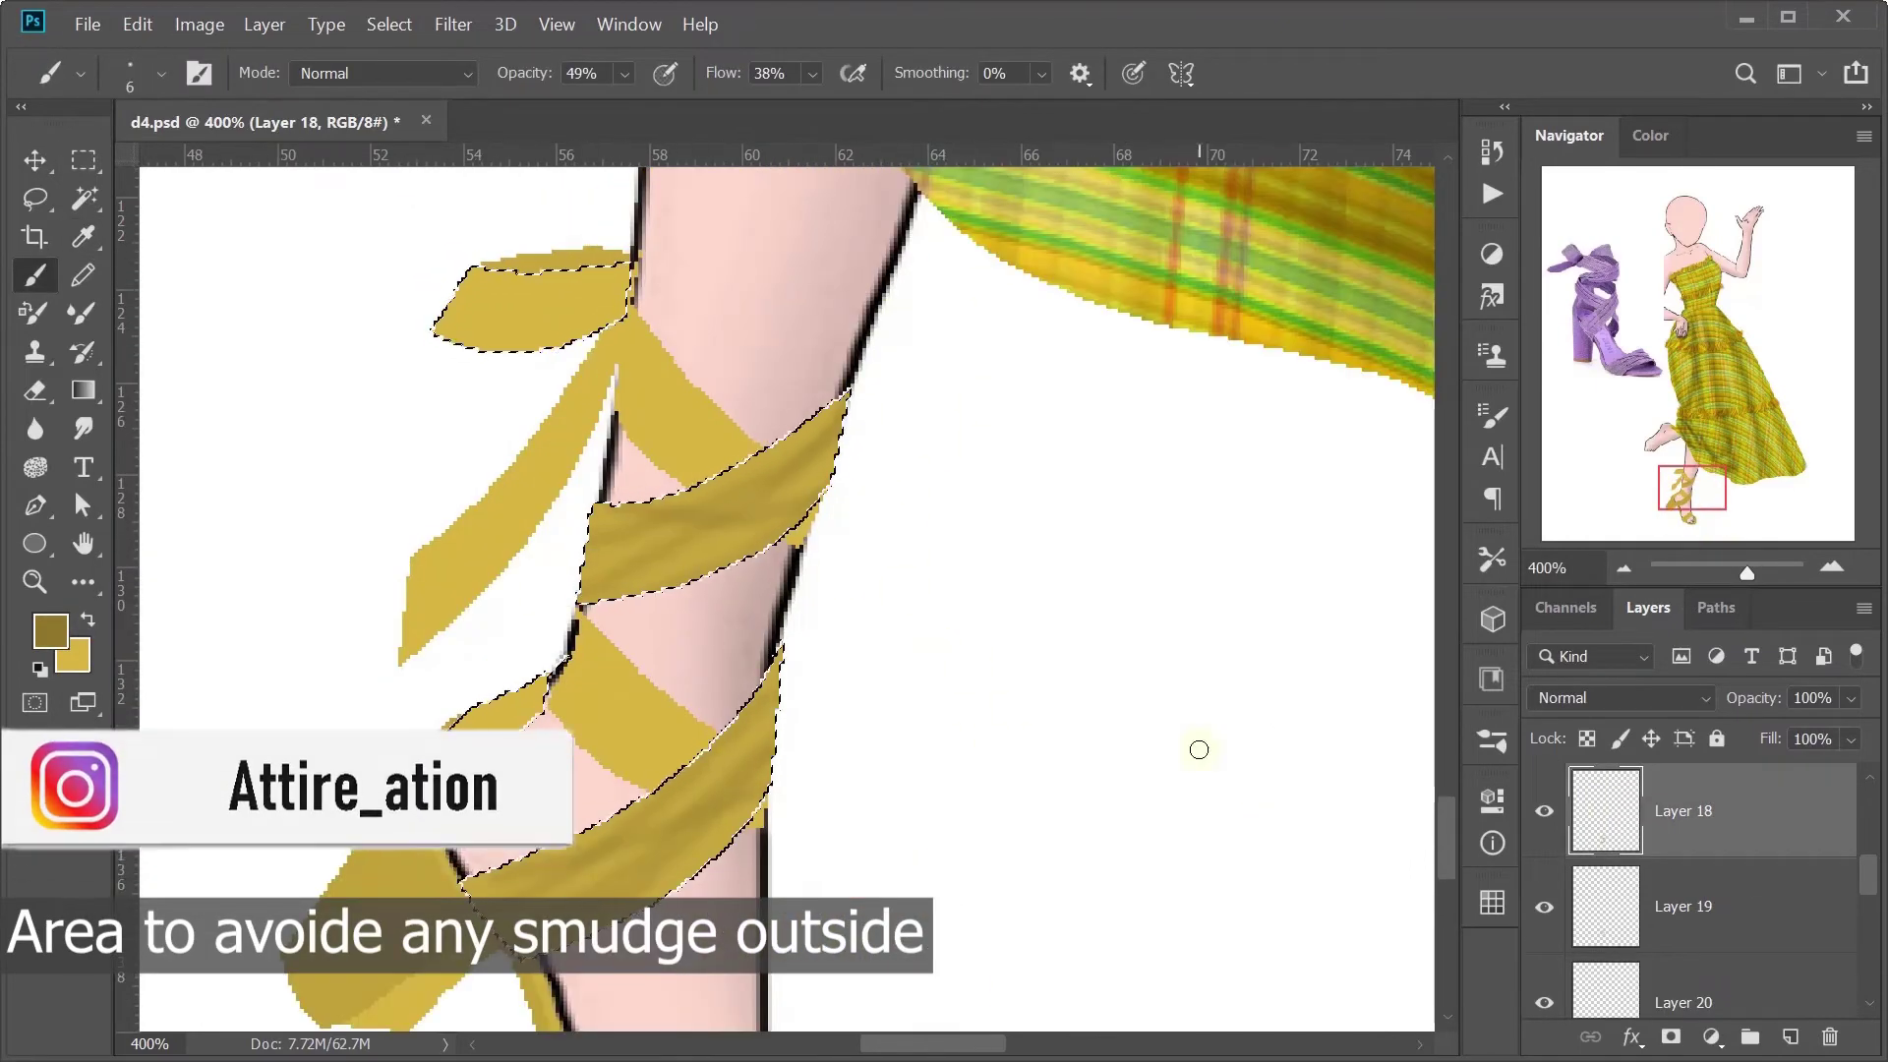
{"action": "left_click", "coordinate": [1586, 919]}
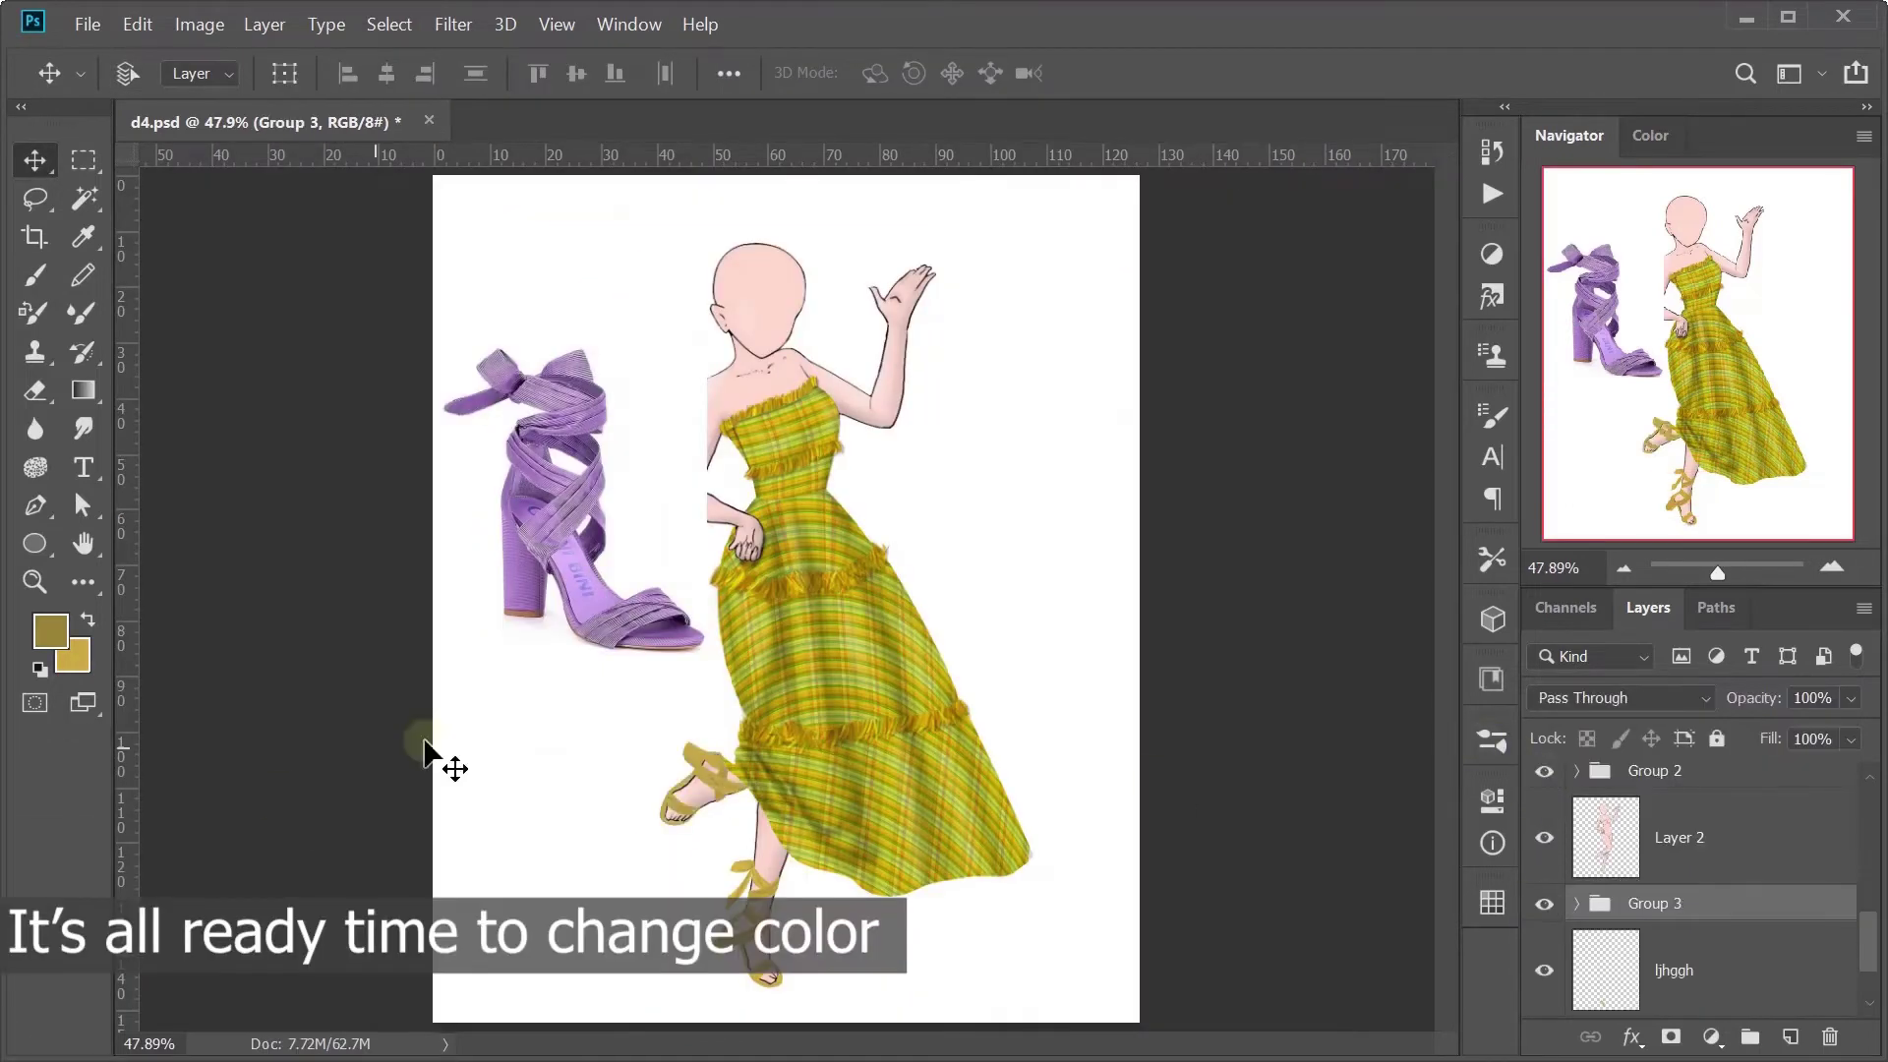
Step: Hide the purple shoe photo and recolour both sandals orange-brown with a copied Hue/Saturation layer
{"action": "scroll", "coordinate": [1671, 885], "scroll_direction": "down", "scroll_amount": 5}
{"action": "left_click", "coordinate": [1543, 924]}
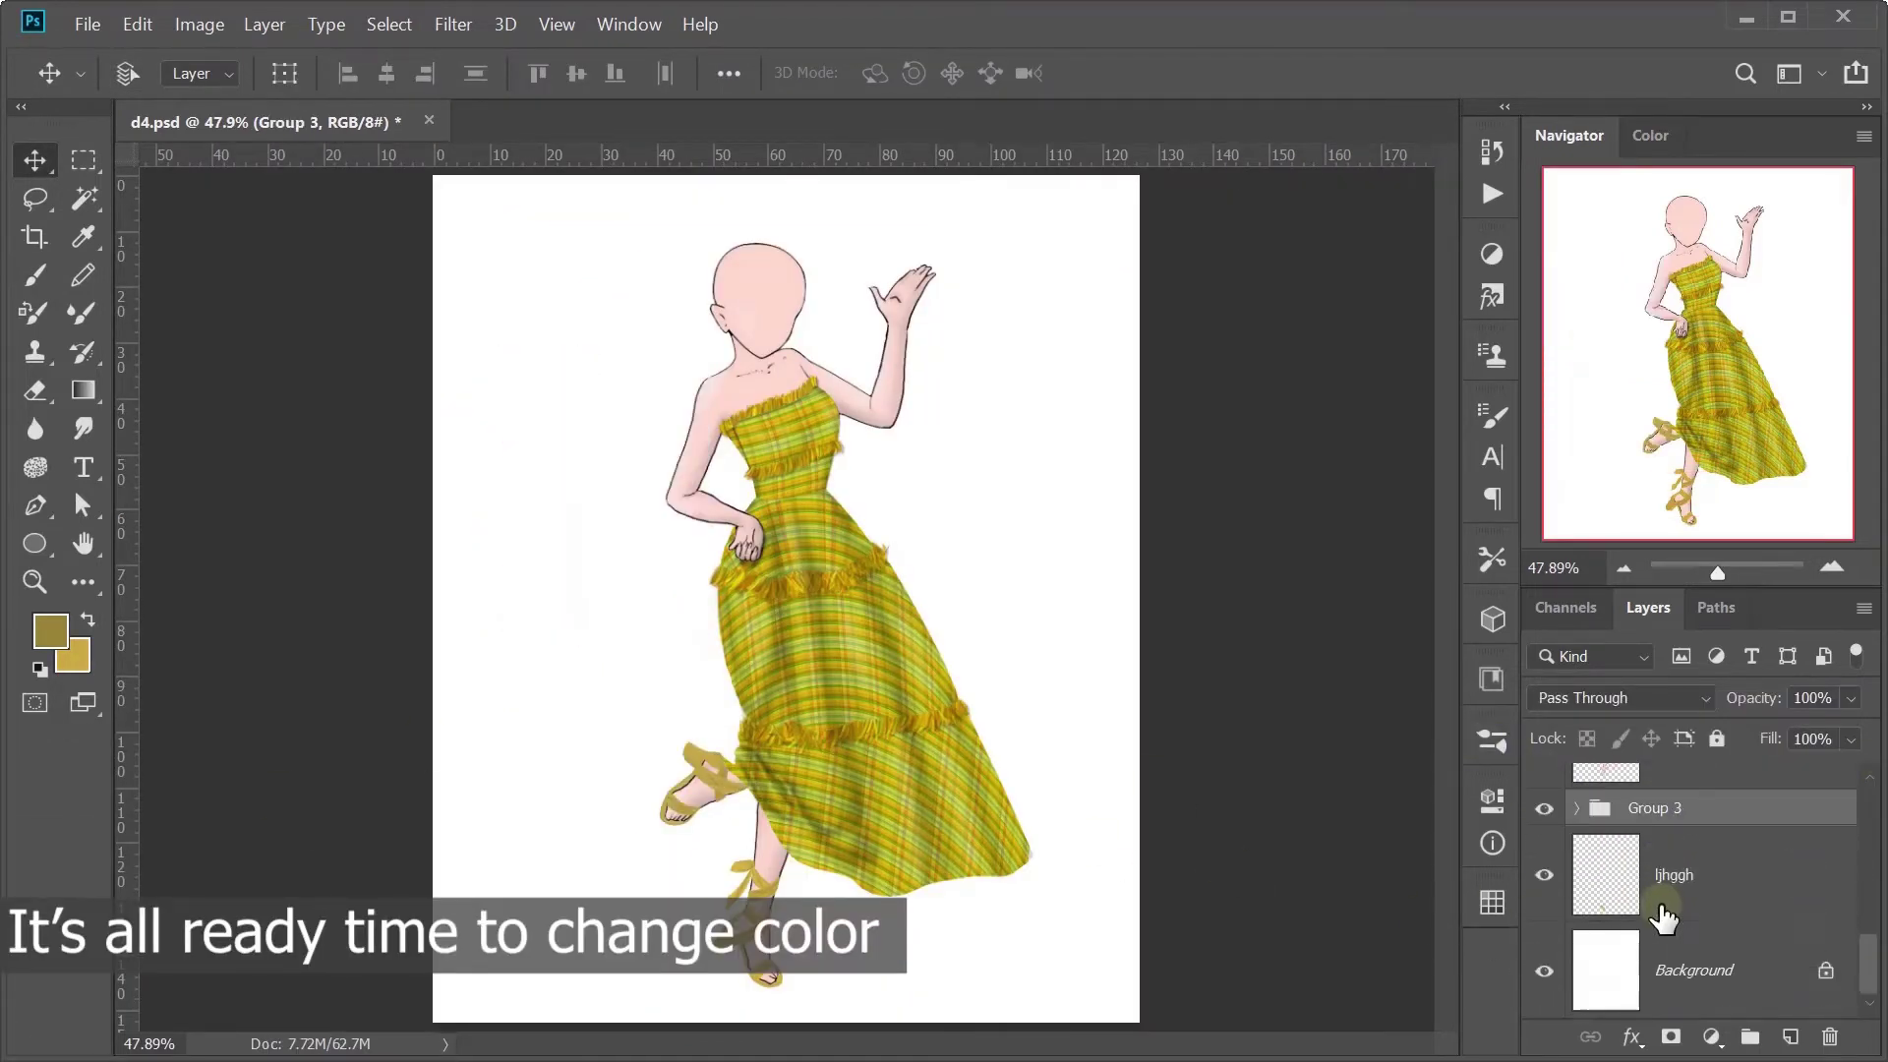
{"action": "scroll", "coordinate": [1711, 850], "scroll_direction": "up", "scroll_amount": 10}
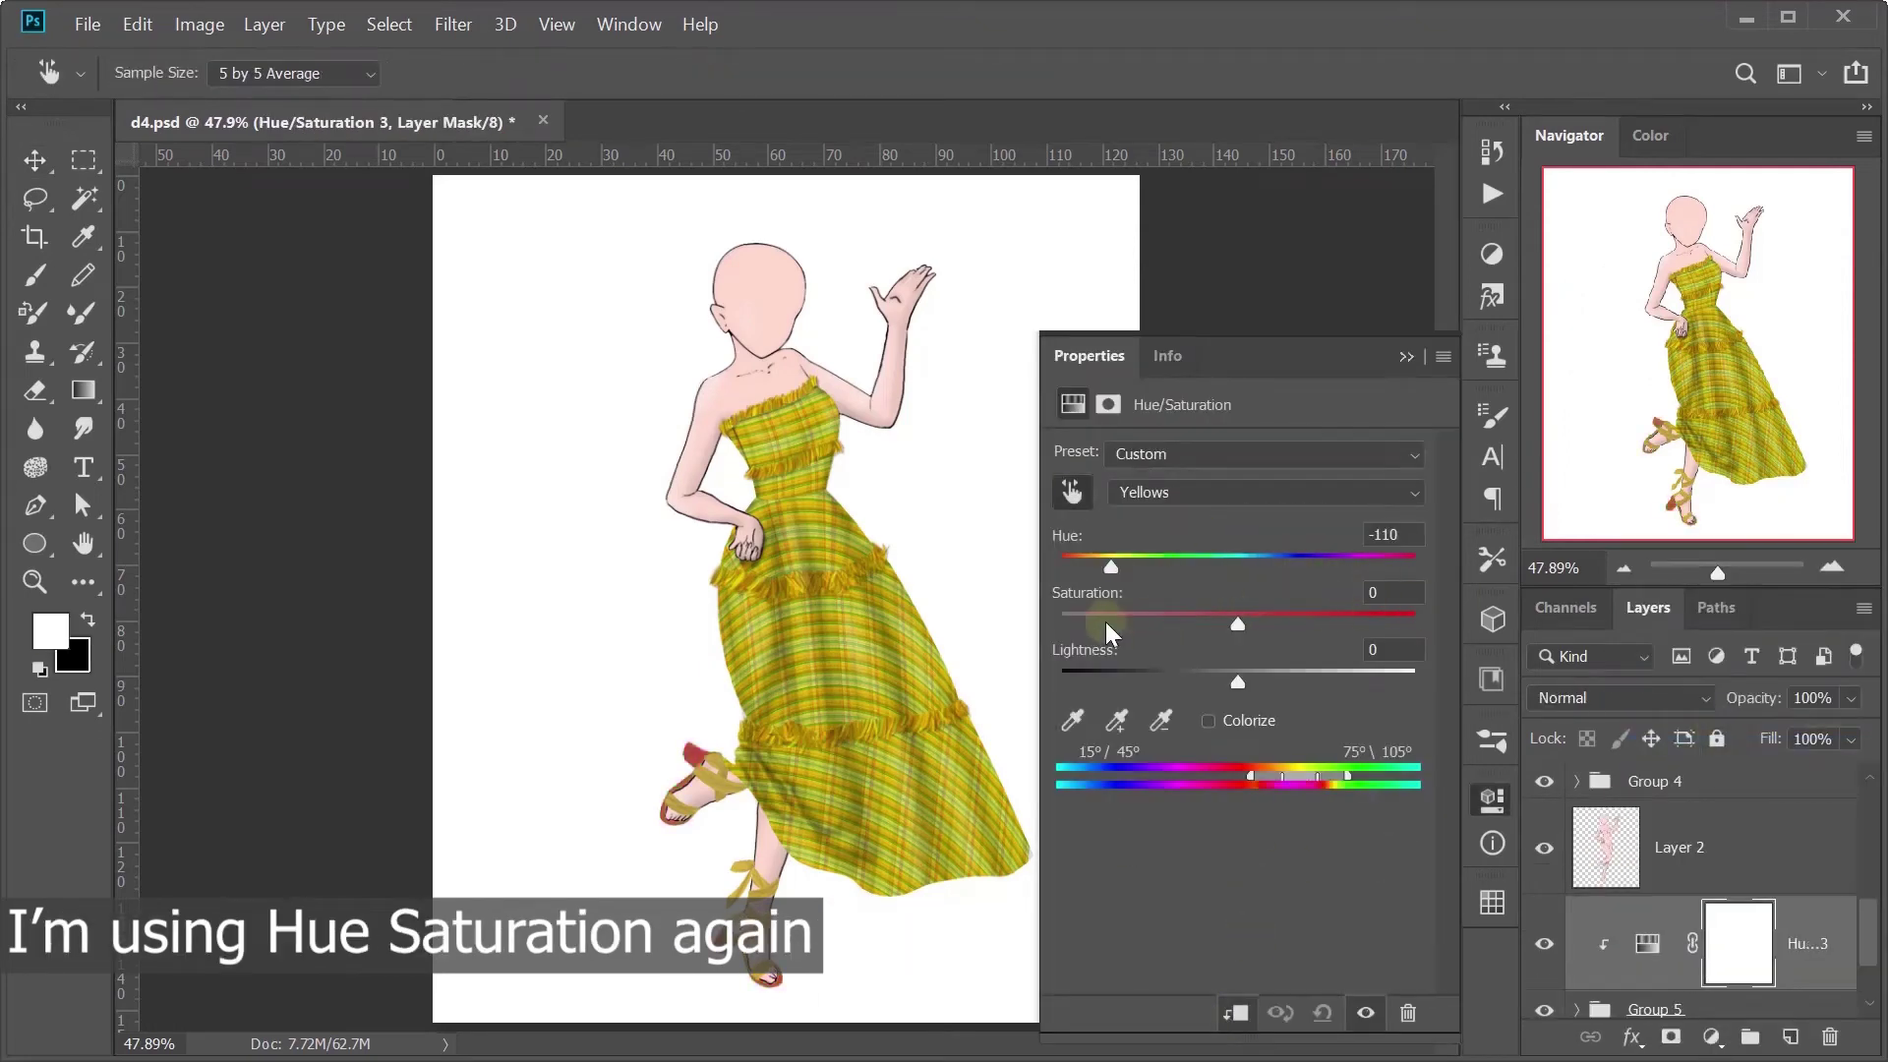
{"action": "left_click", "coordinate": [1494, 951]}
{"action": "left_click_drag", "start_coordinate": [1738, 944], "coordinate": [1685, 863]}
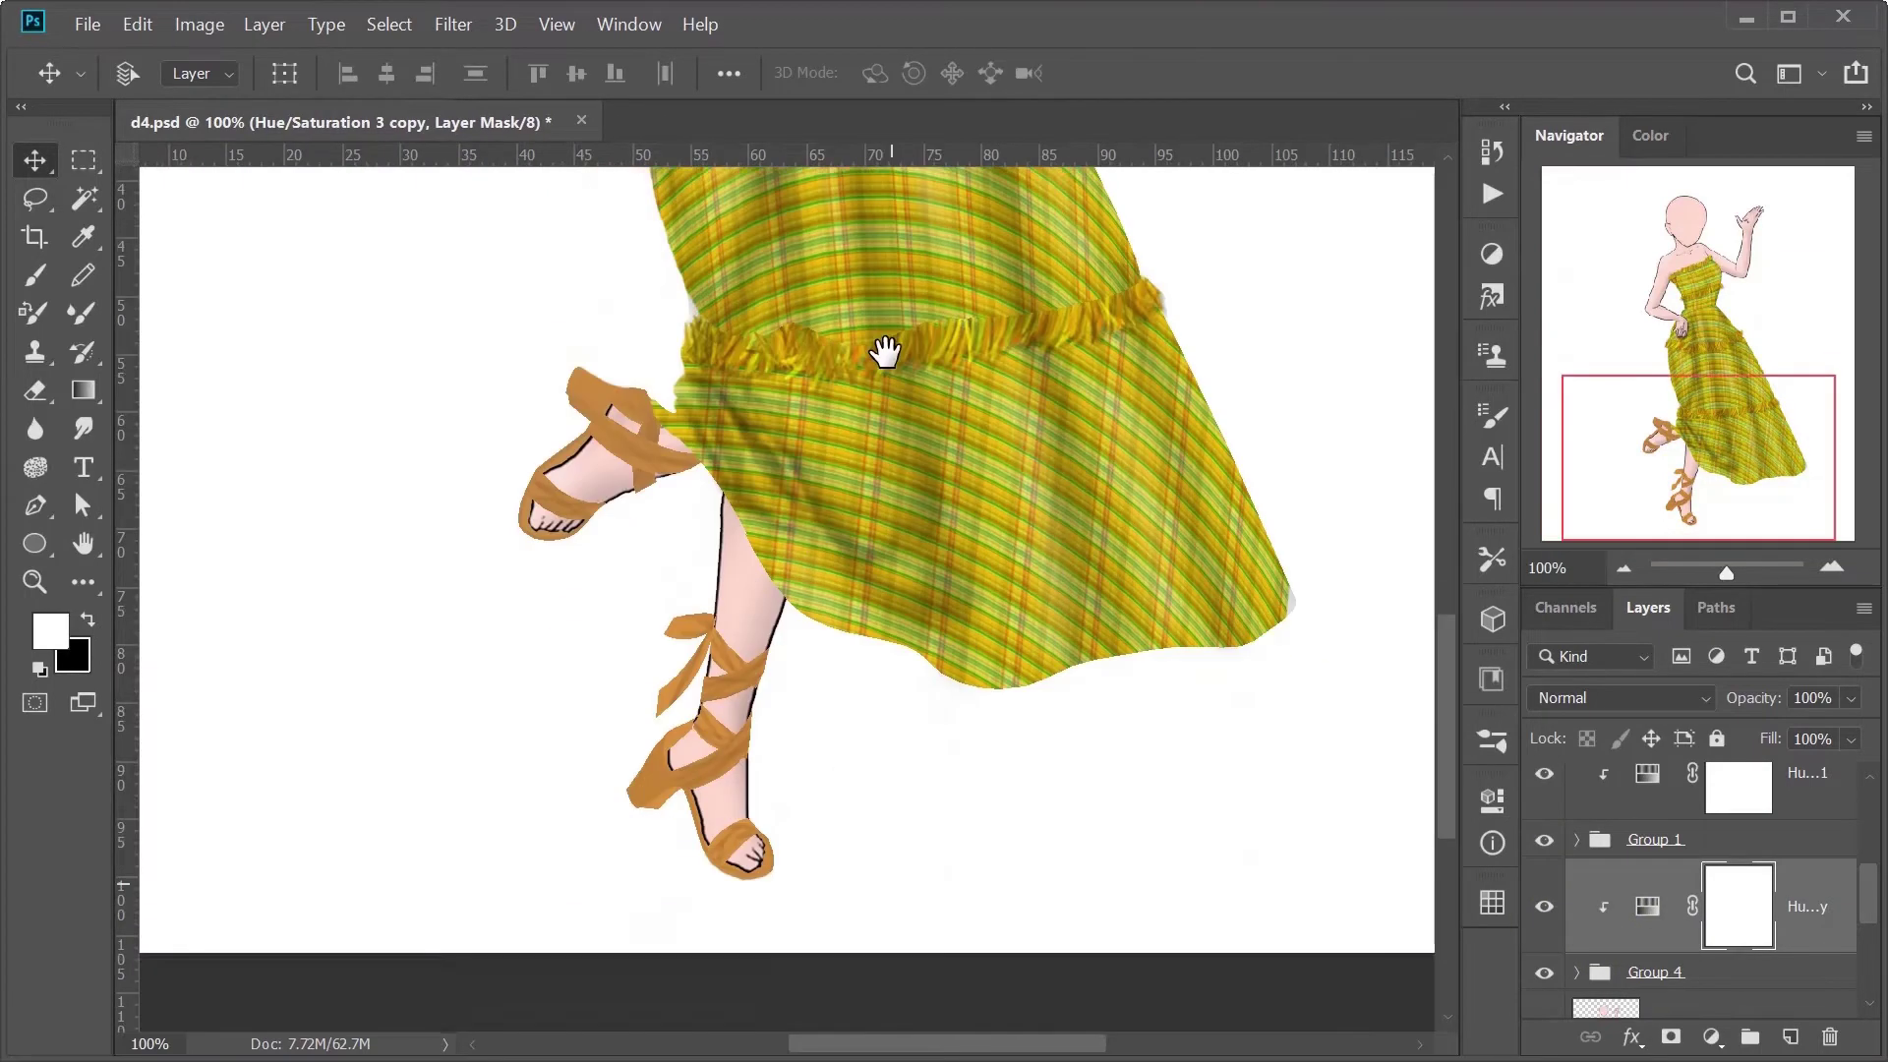
{"action": "scroll", "coordinate": [1681, 865], "scroll_direction": "up", "scroll_amount": 3}
Step: Show the fringe earring reference photo on Layer 11 and move it to the top left
{"action": "scroll", "coordinate": [1681, 865], "scroll_direction": "up", "scroll_amount": 2}
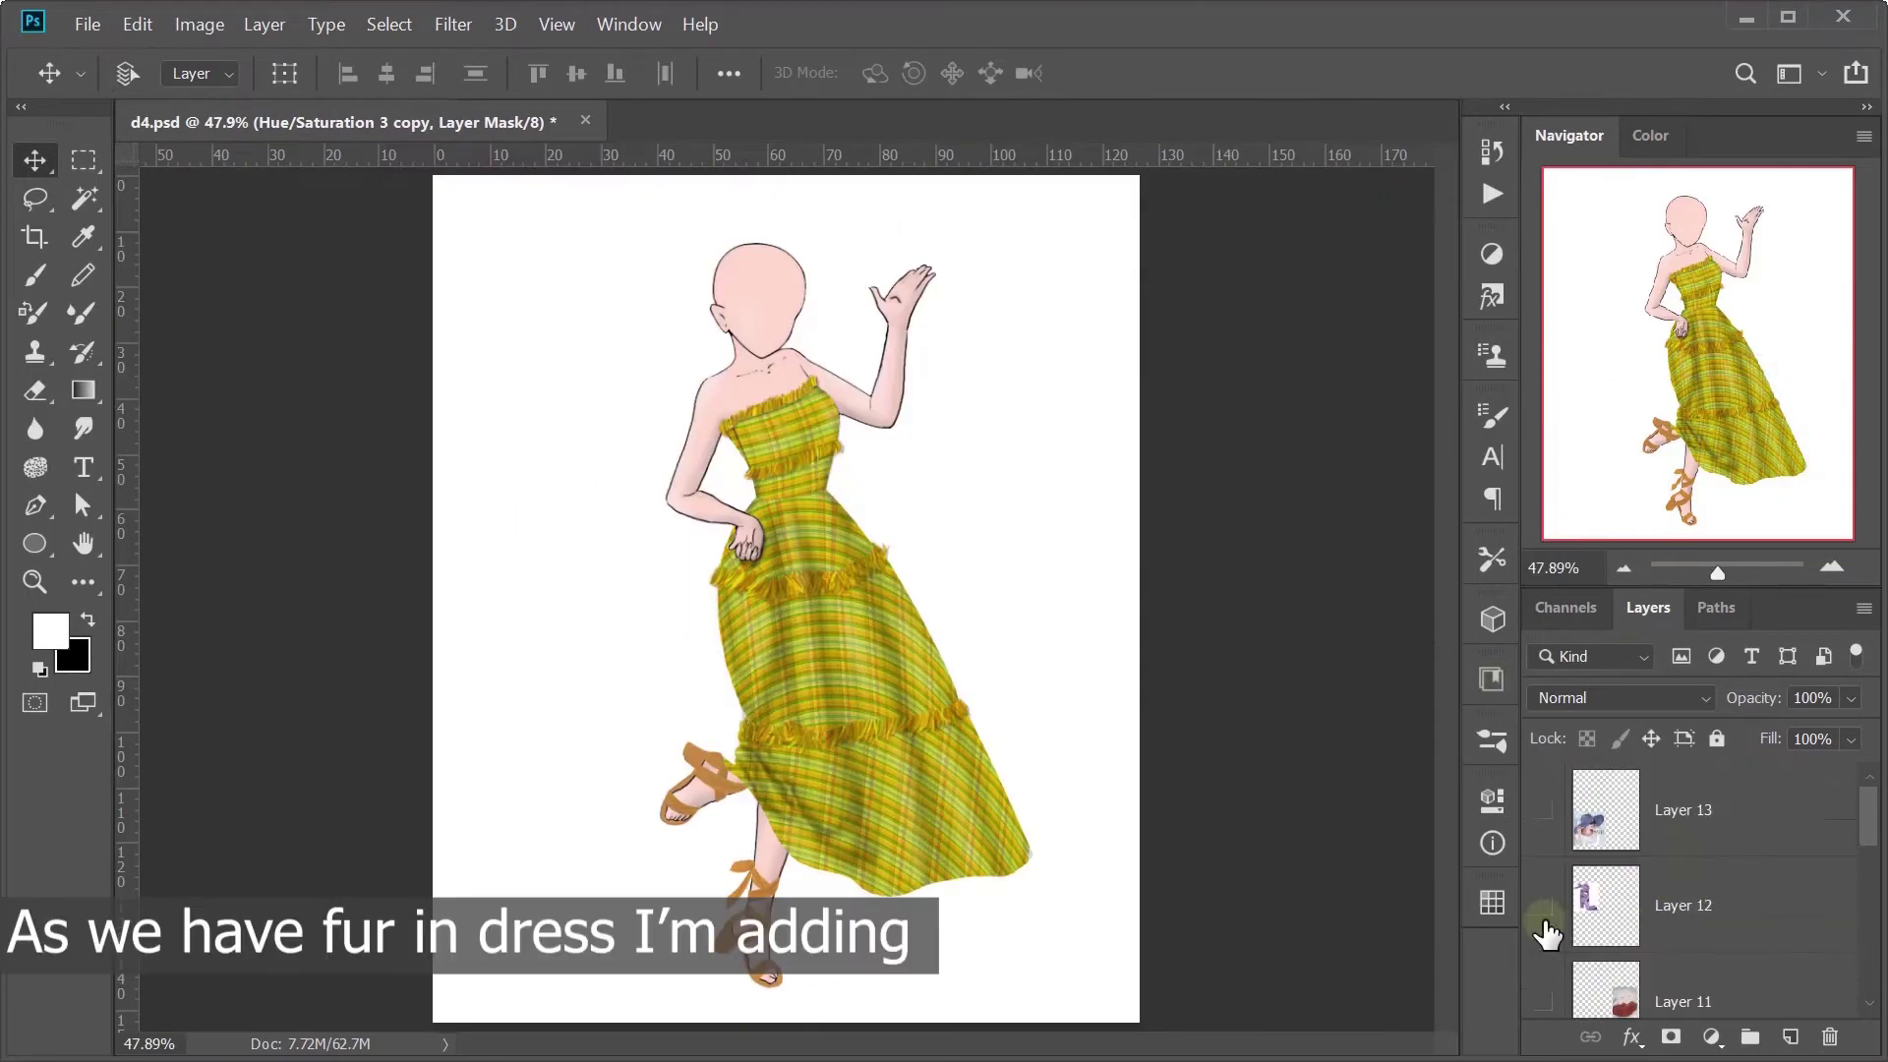
{"action": "left_click", "coordinate": [1542, 1001]}
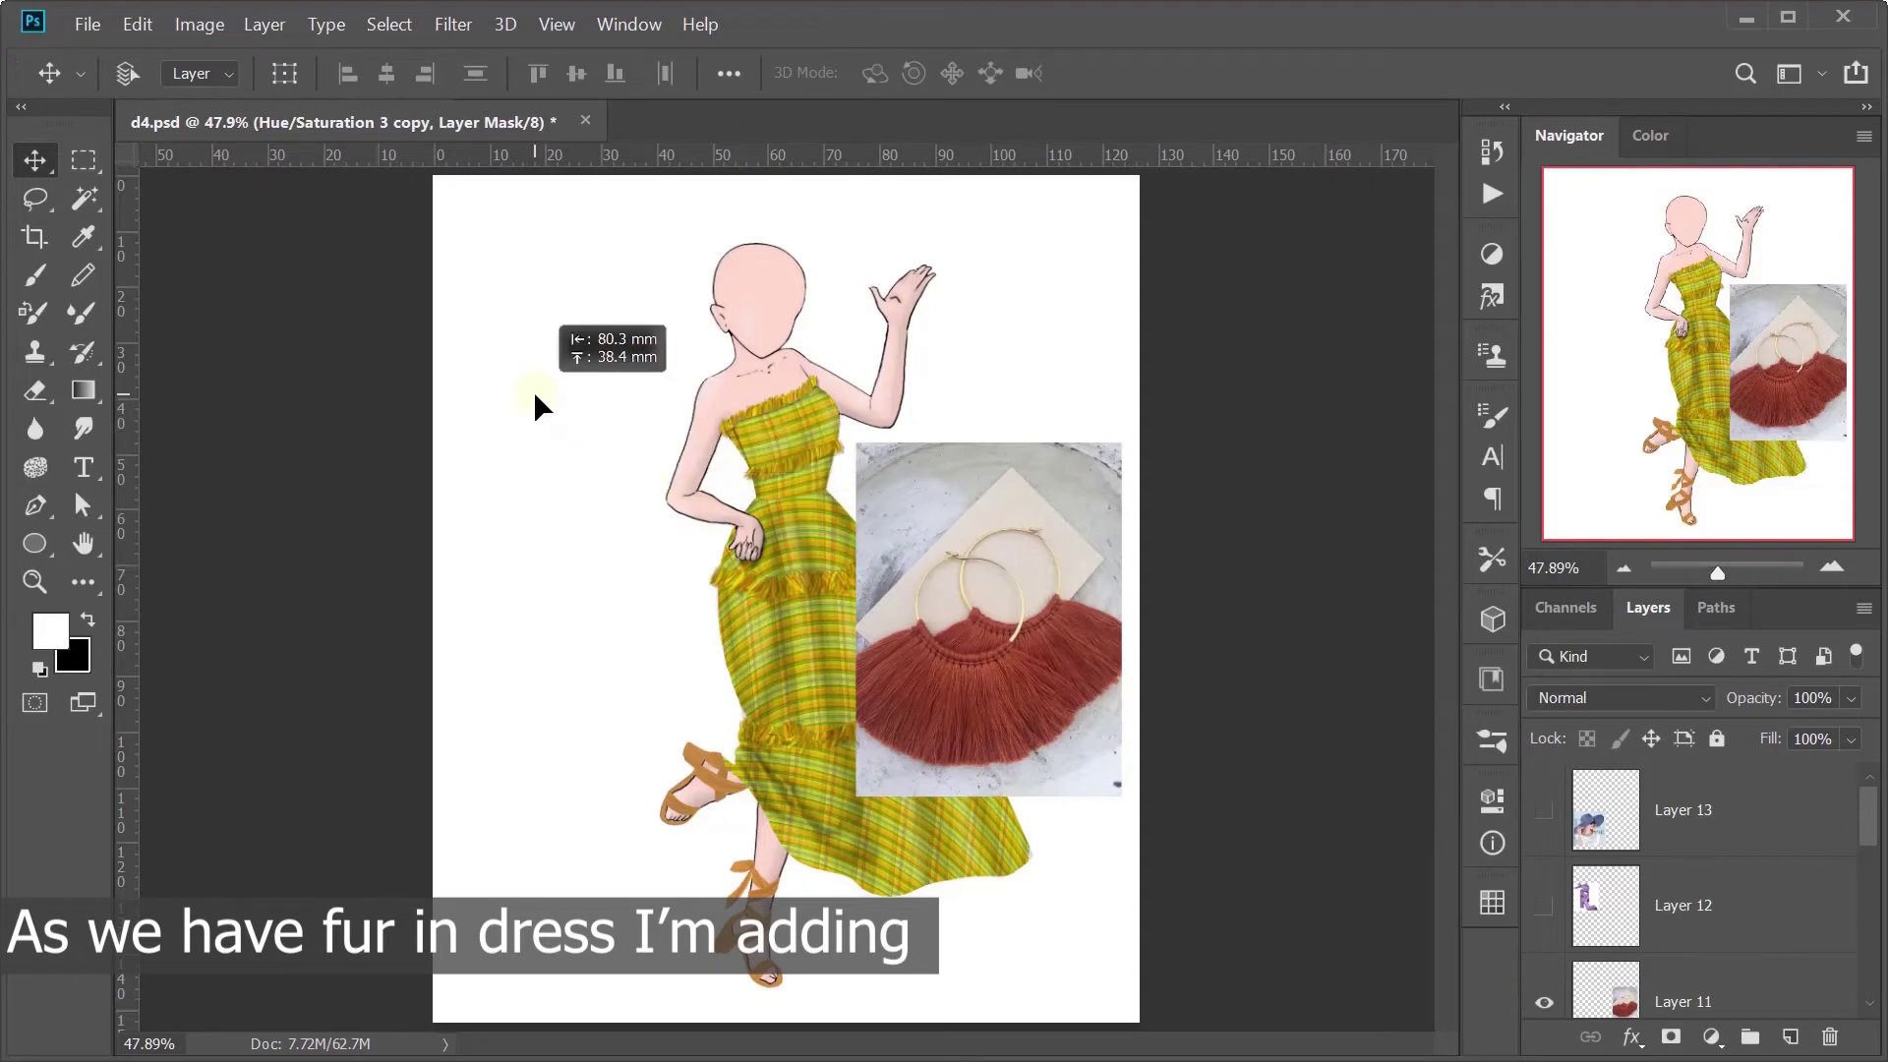
{"action": "left_click_drag", "start_coordinate": [715, 523], "coordinate": [535, 408]}
{"action": "scroll", "coordinate": [1652, 966], "scroll_direction": "up", "scroll_amount": 2}
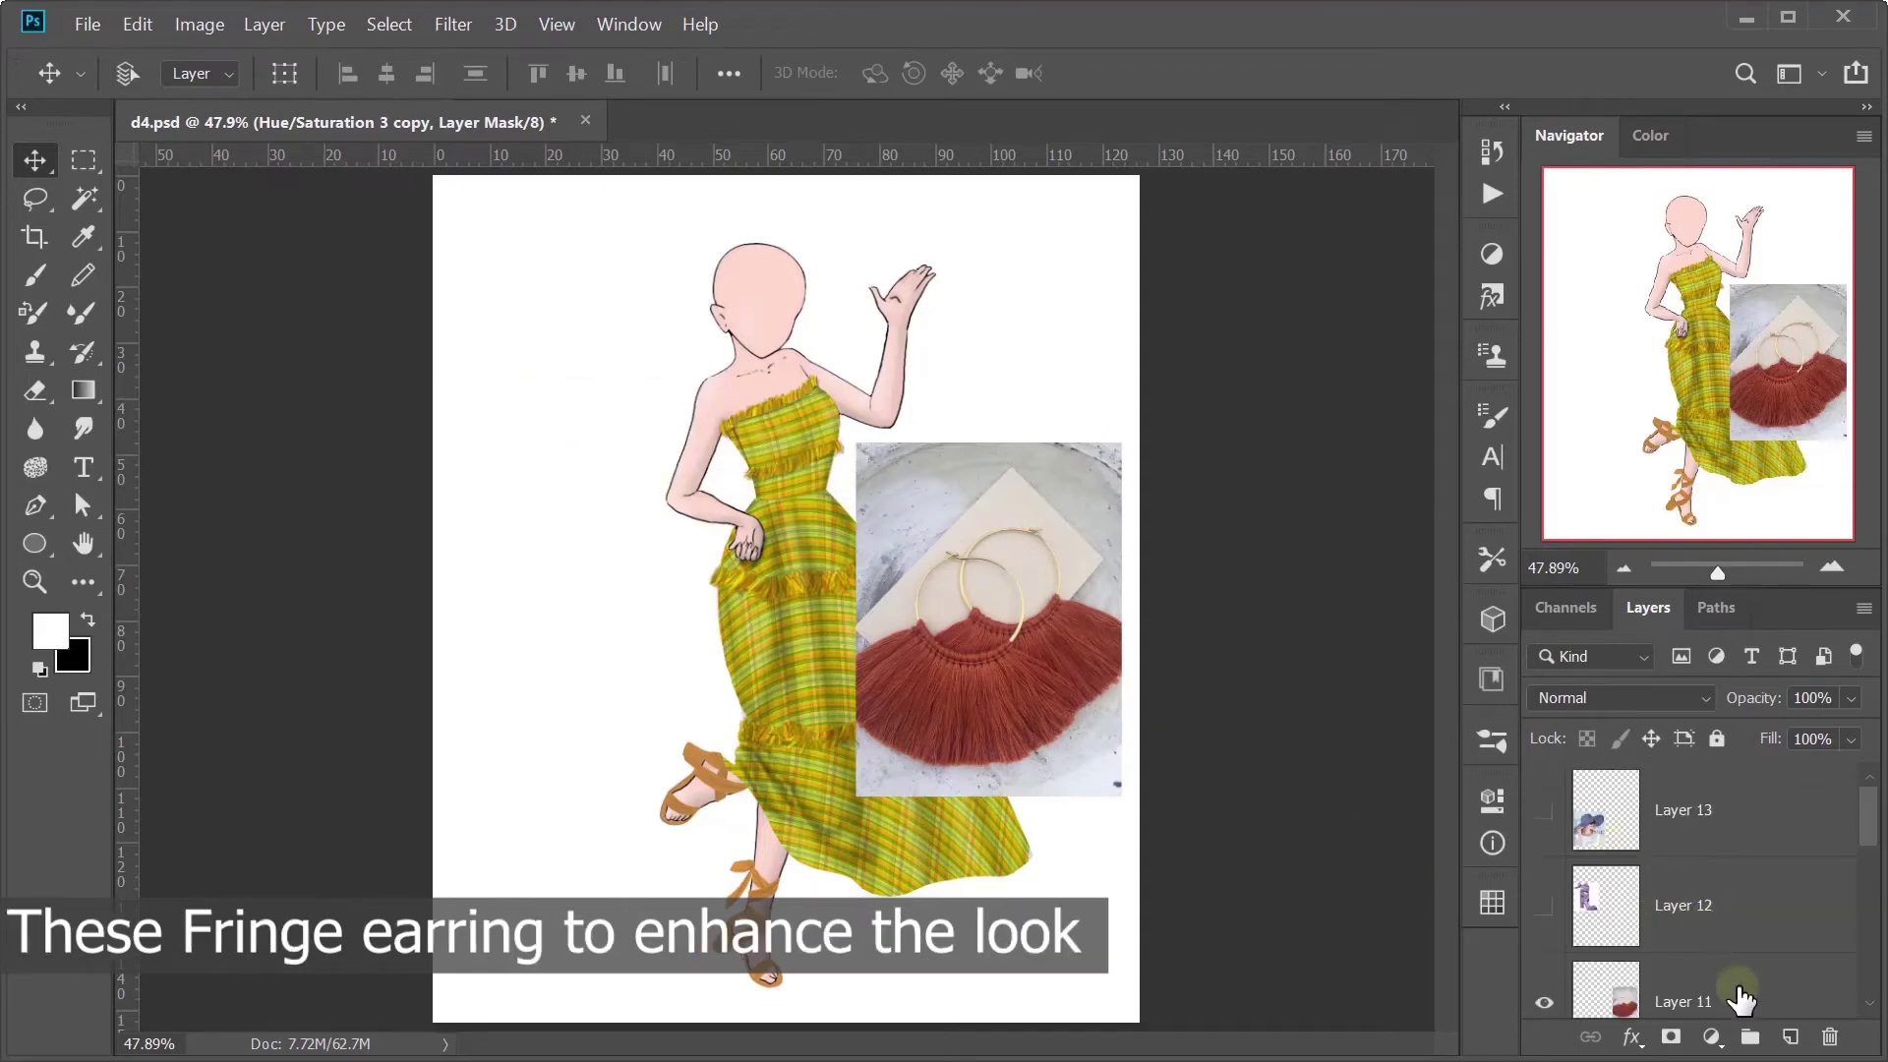
{"action": "left_click", "coordinate": [1738, 988]}
{"action": "mouse_move", "coordinate": [1030, 593]}
{"action": "left_mouse_down"}
{"action": "mouse_move", "coordinate": [478, 434]}
{"action": "mouse_move", "coordinate": [551, 386]}
{"action": "left_mouse_up"}
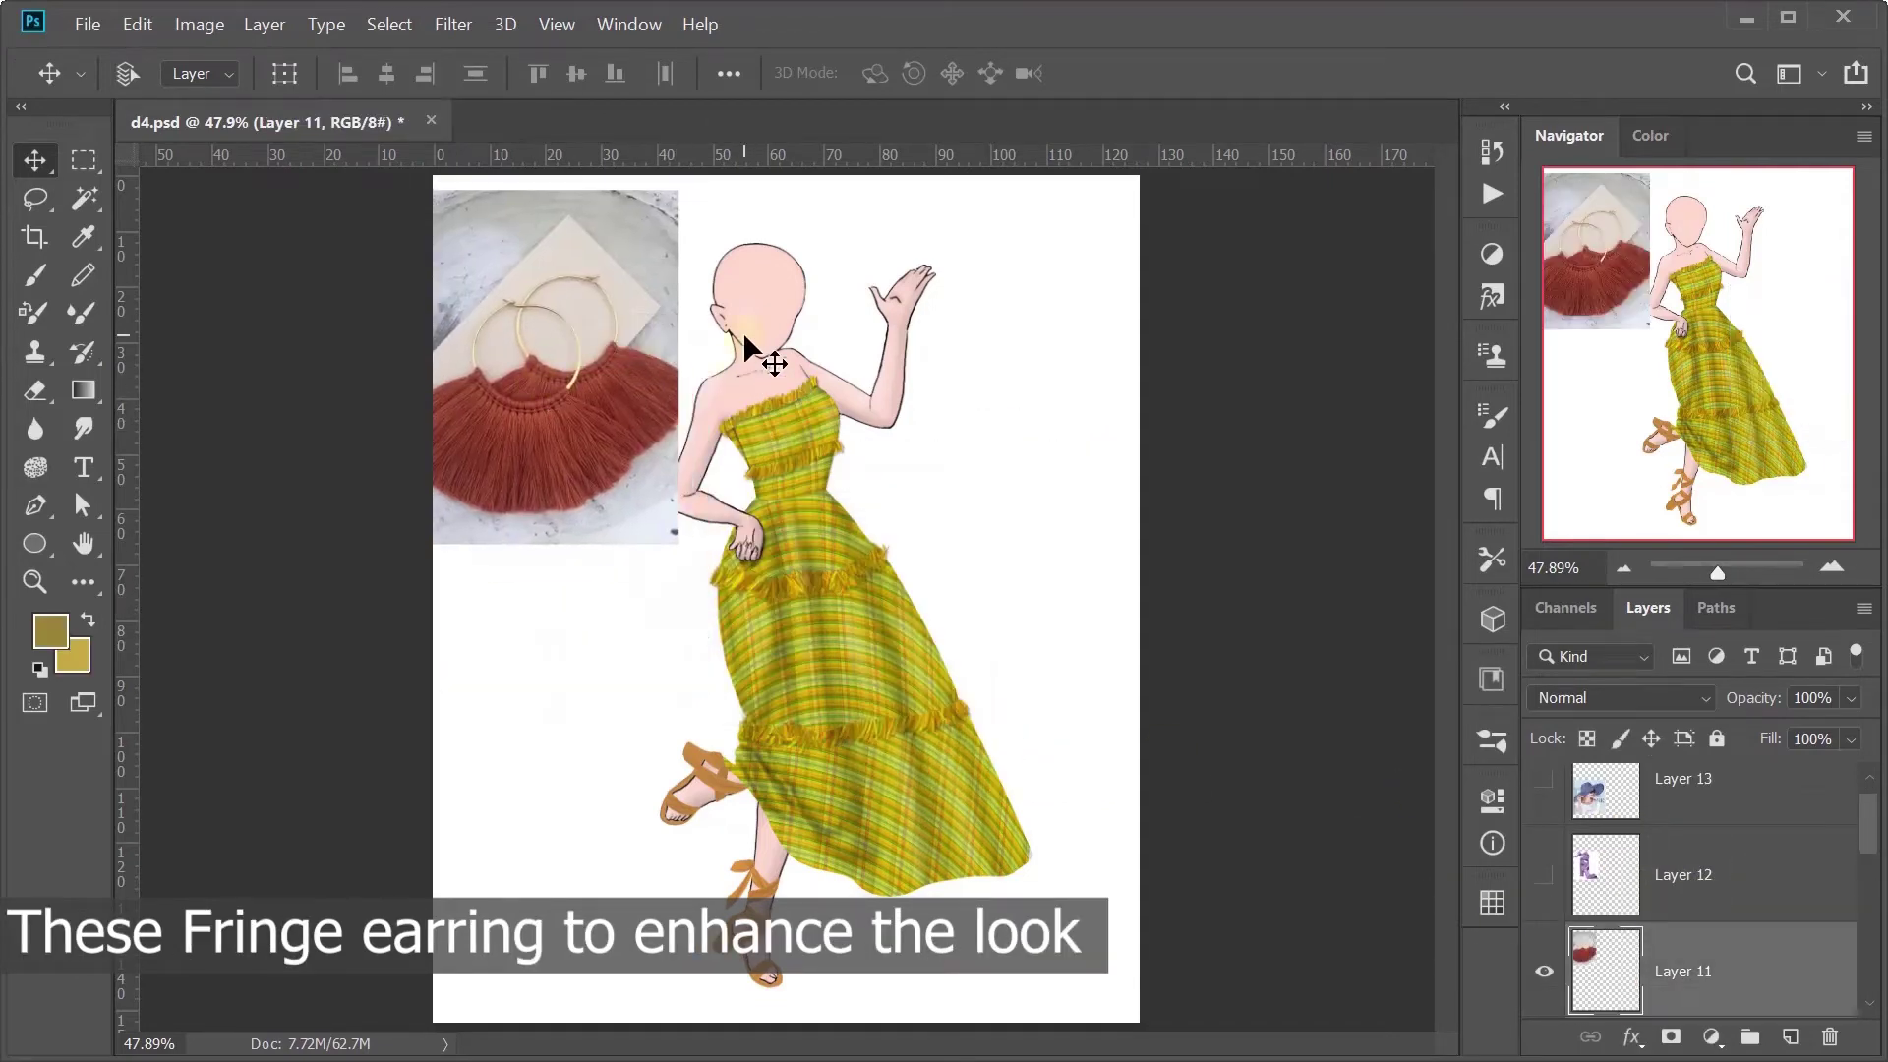
Step: Make a thin gold ring and position the hoop just under the ear
{"action": "scroll", "coordinate": [1721, 974], "scroll_direction": "down", "scroll_amount": 2}
{"action": "scroll", "coordinate": [1713, 970], "scroll_direction": "down", "scroll_amount": 1}
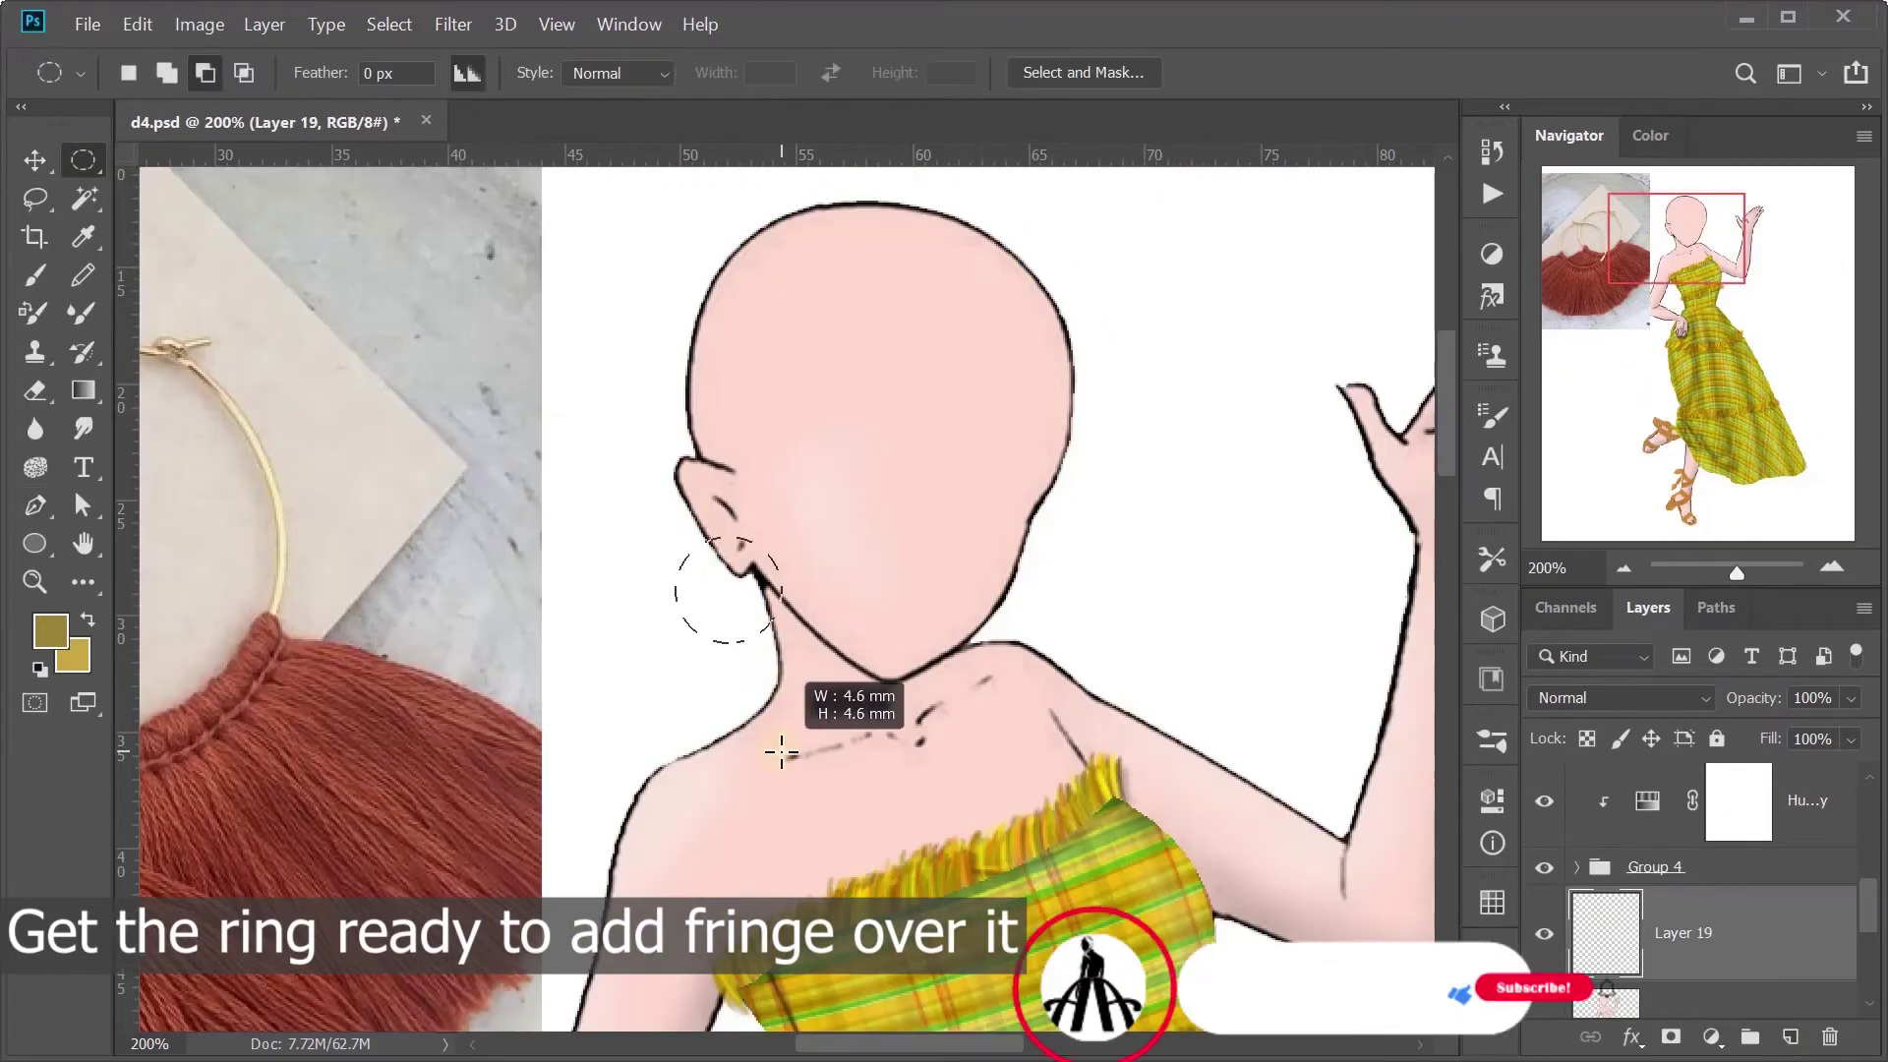
{"action": "left_click", "coordinate": [386, 25]}
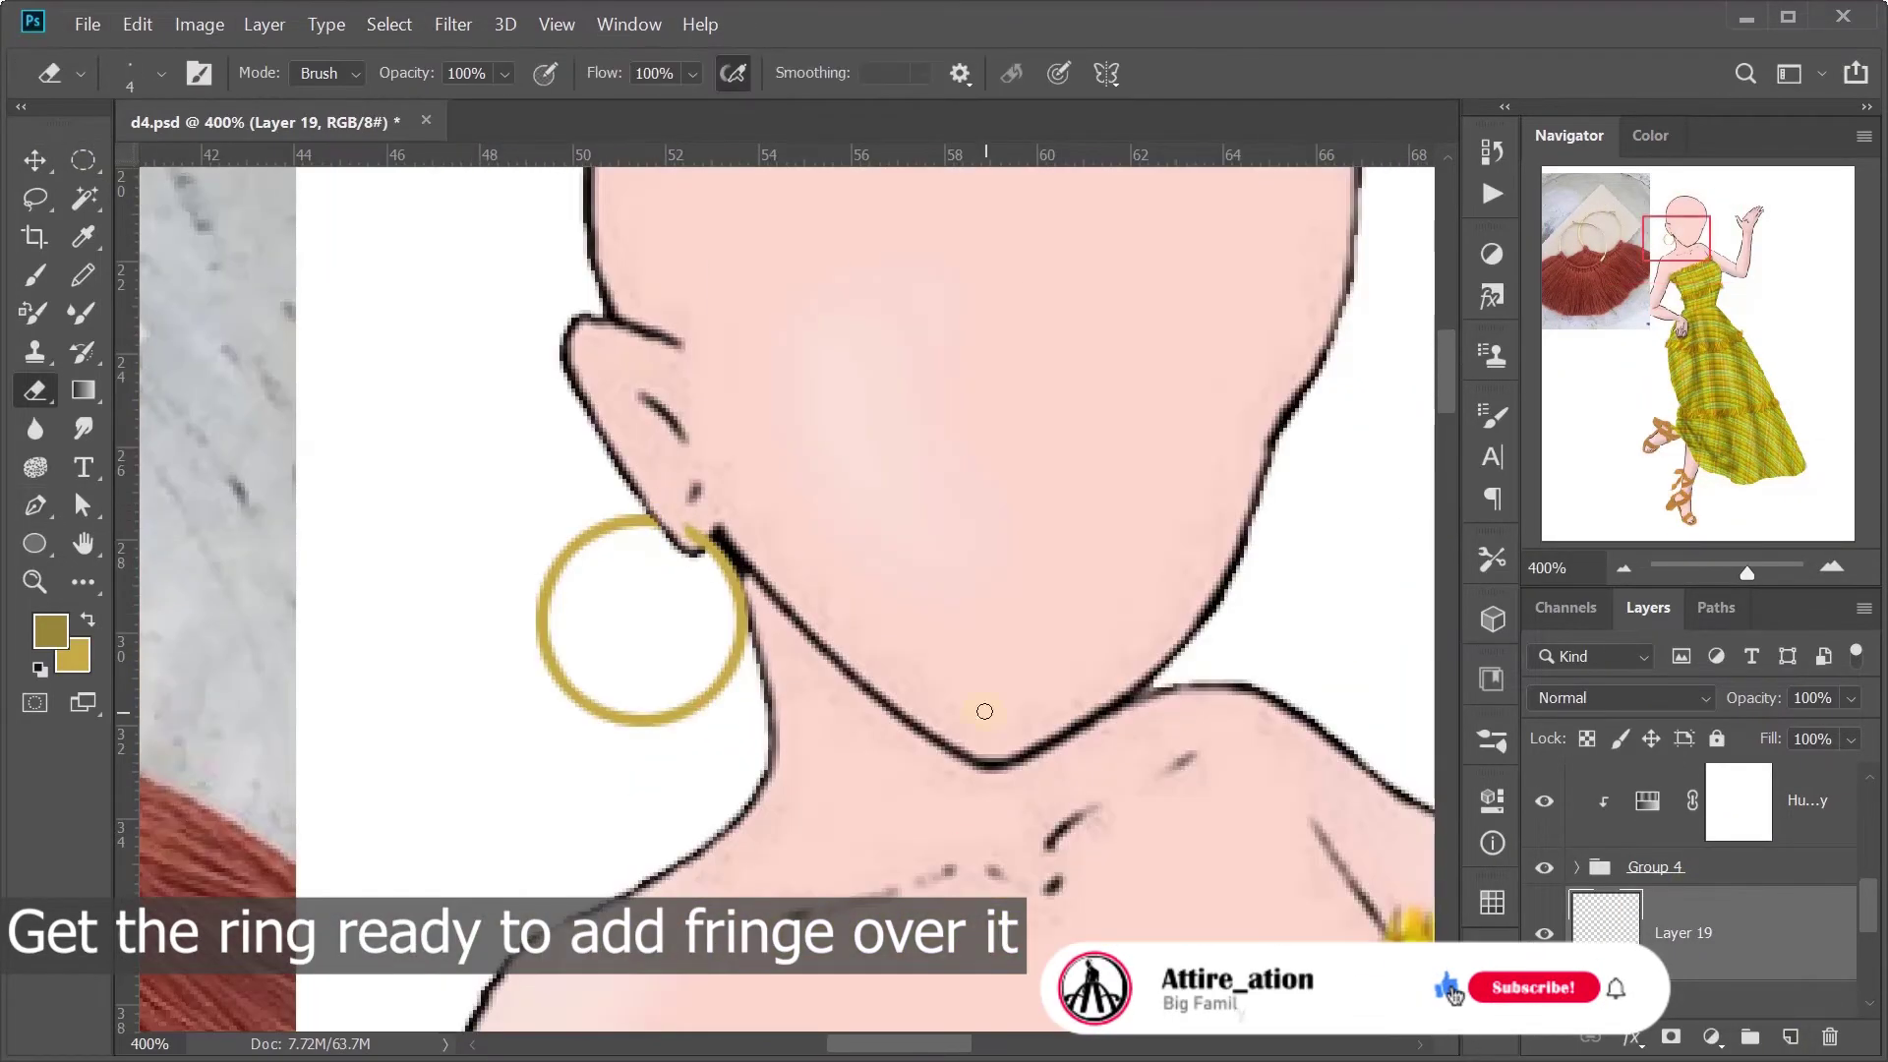
{"action": "left_click_drag", "start_coordinate": [737, 505], "coordinate": [770, 514]}
Step: On a new layer, paint fringe strands under the gold hoop with a Shape Dynamics brush
{"action": "left_click", "coordinate": [1789, 1036]}
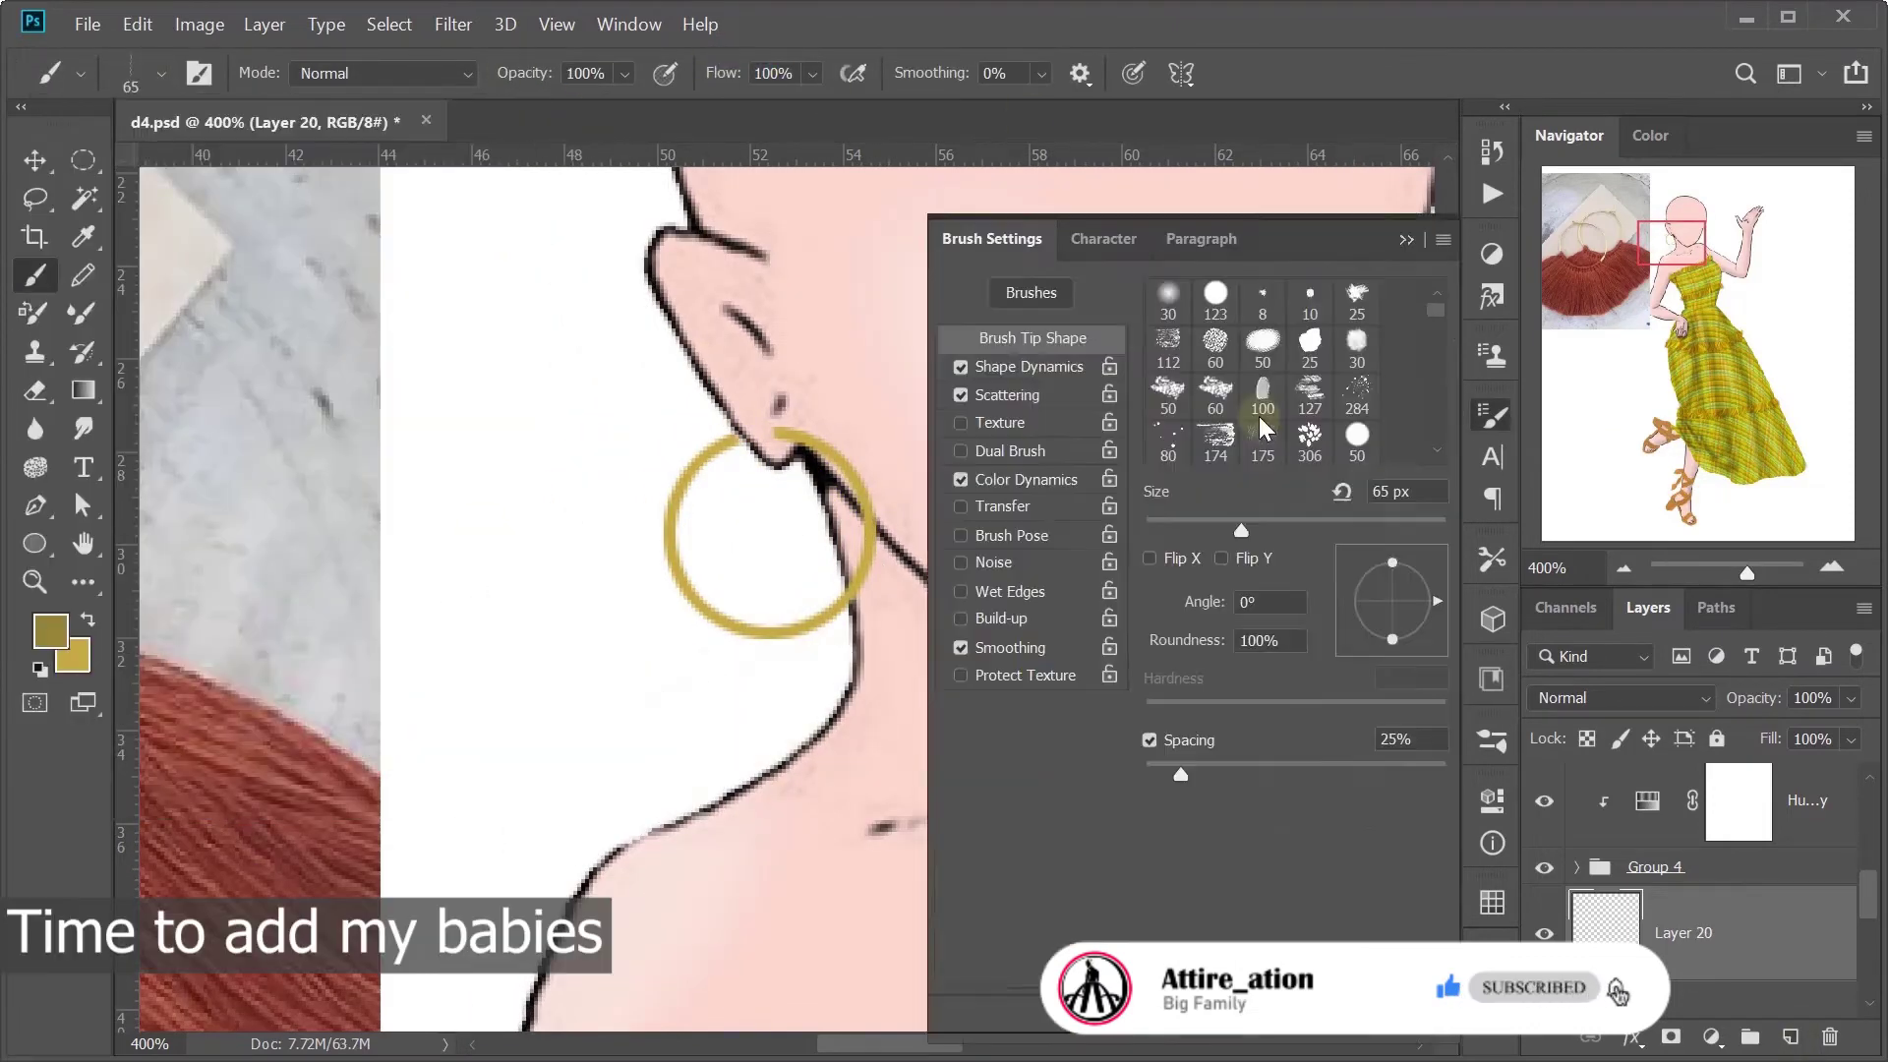
{"action": "left_click", "coordinate": [1042, 370]}
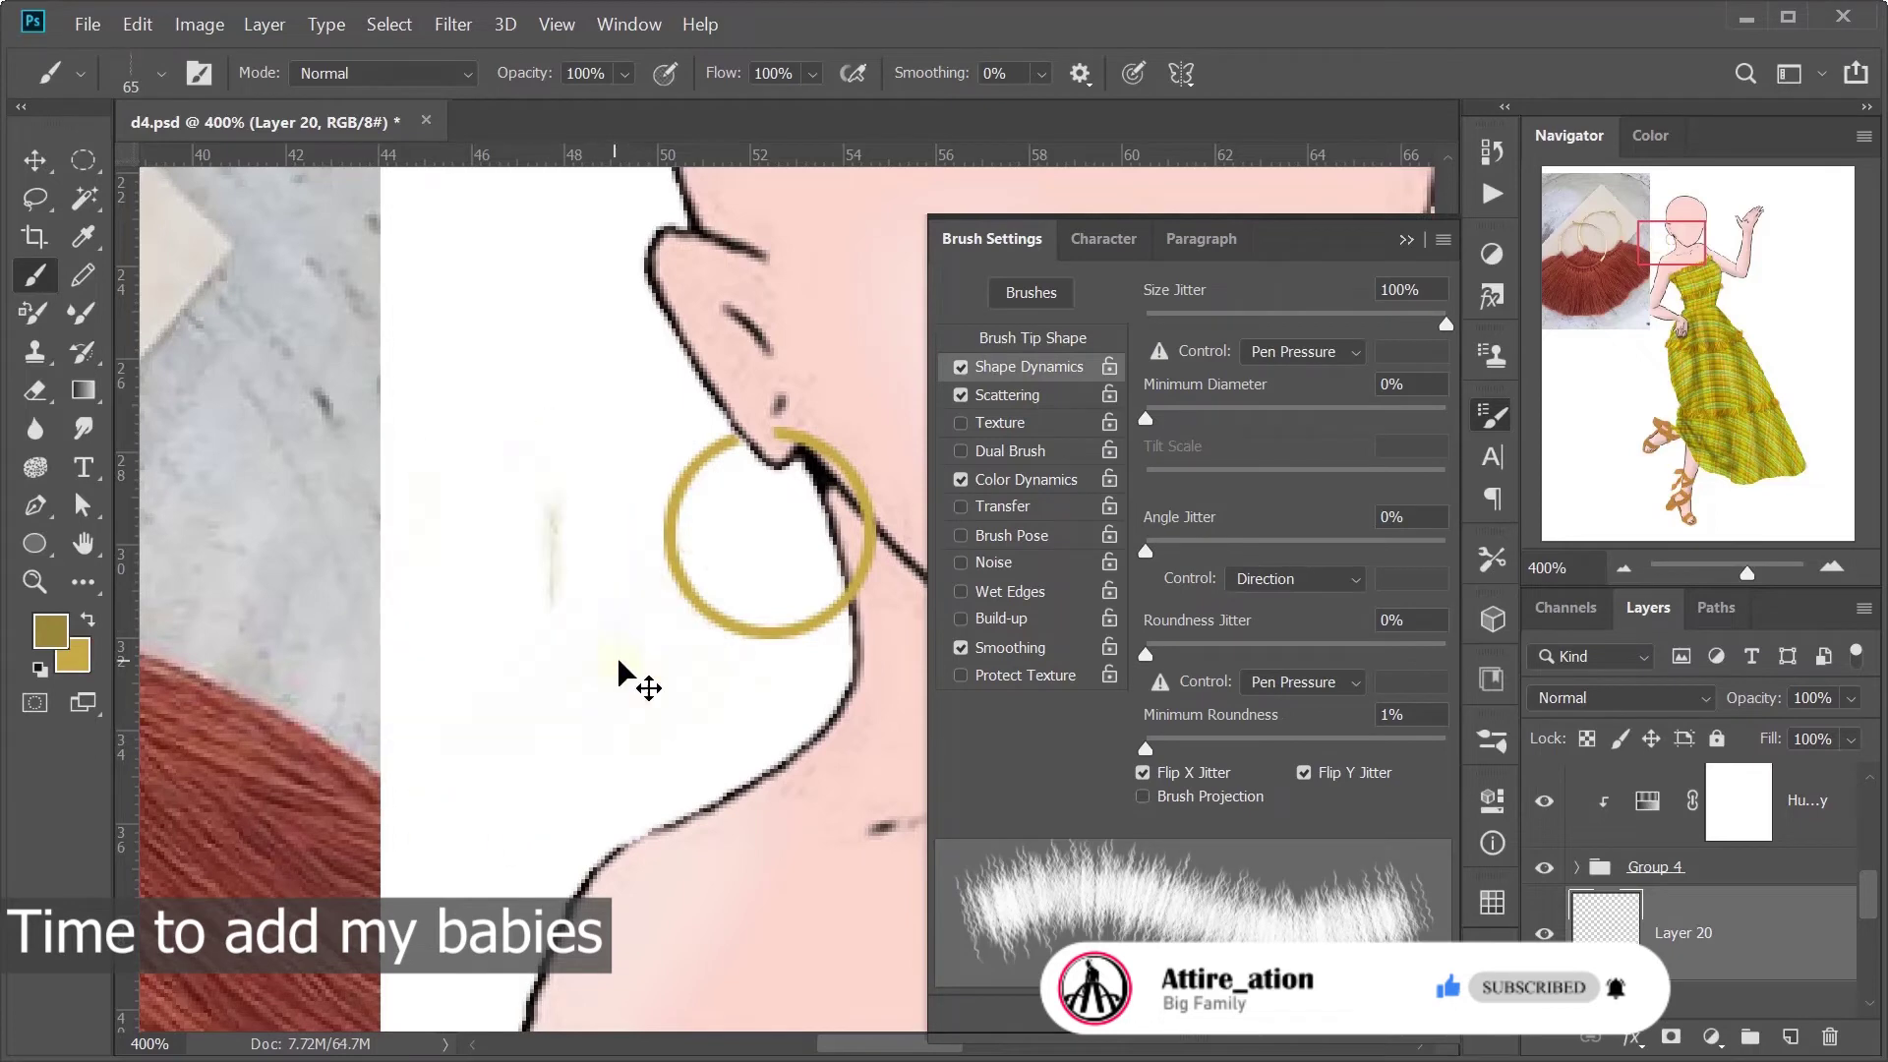
{"action": "mouse_move", "coordinate": [629, 590]}
{"action": "left_mouse_down"}
{"action": "mouse_move", "coordinate": [890, 585]}
{"action": "mouse_move", "coordinate": [688, 688]}
{"action": "left_mouse_up"}
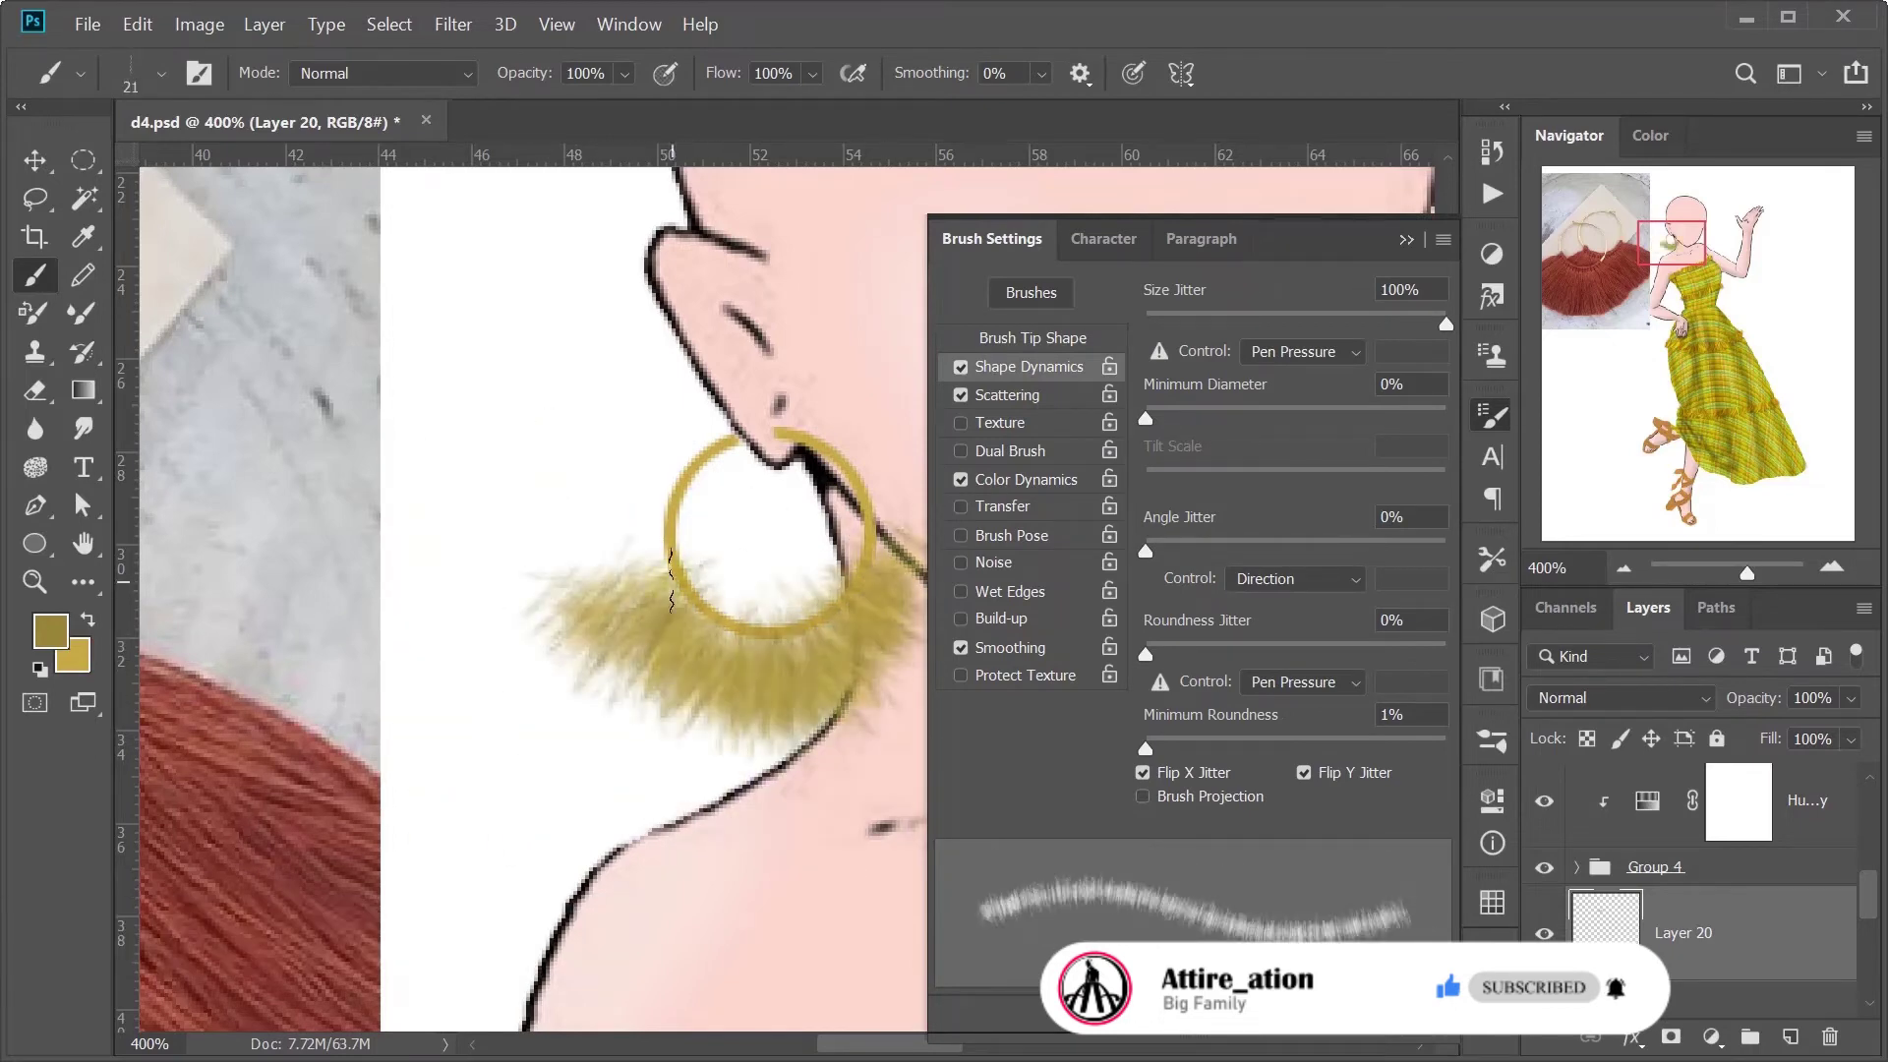
{"action": "left_click_drag", "start_coordinate": [836, 609], "coordinate": [548, 632]}
{"action": "left_click_drag", "start_coordinate": [688, 629], "coordinate": [531, 511]}
{"action": "left_click_drag", "start_coordinate": [373, 561], "coordinate": [536, 626]}
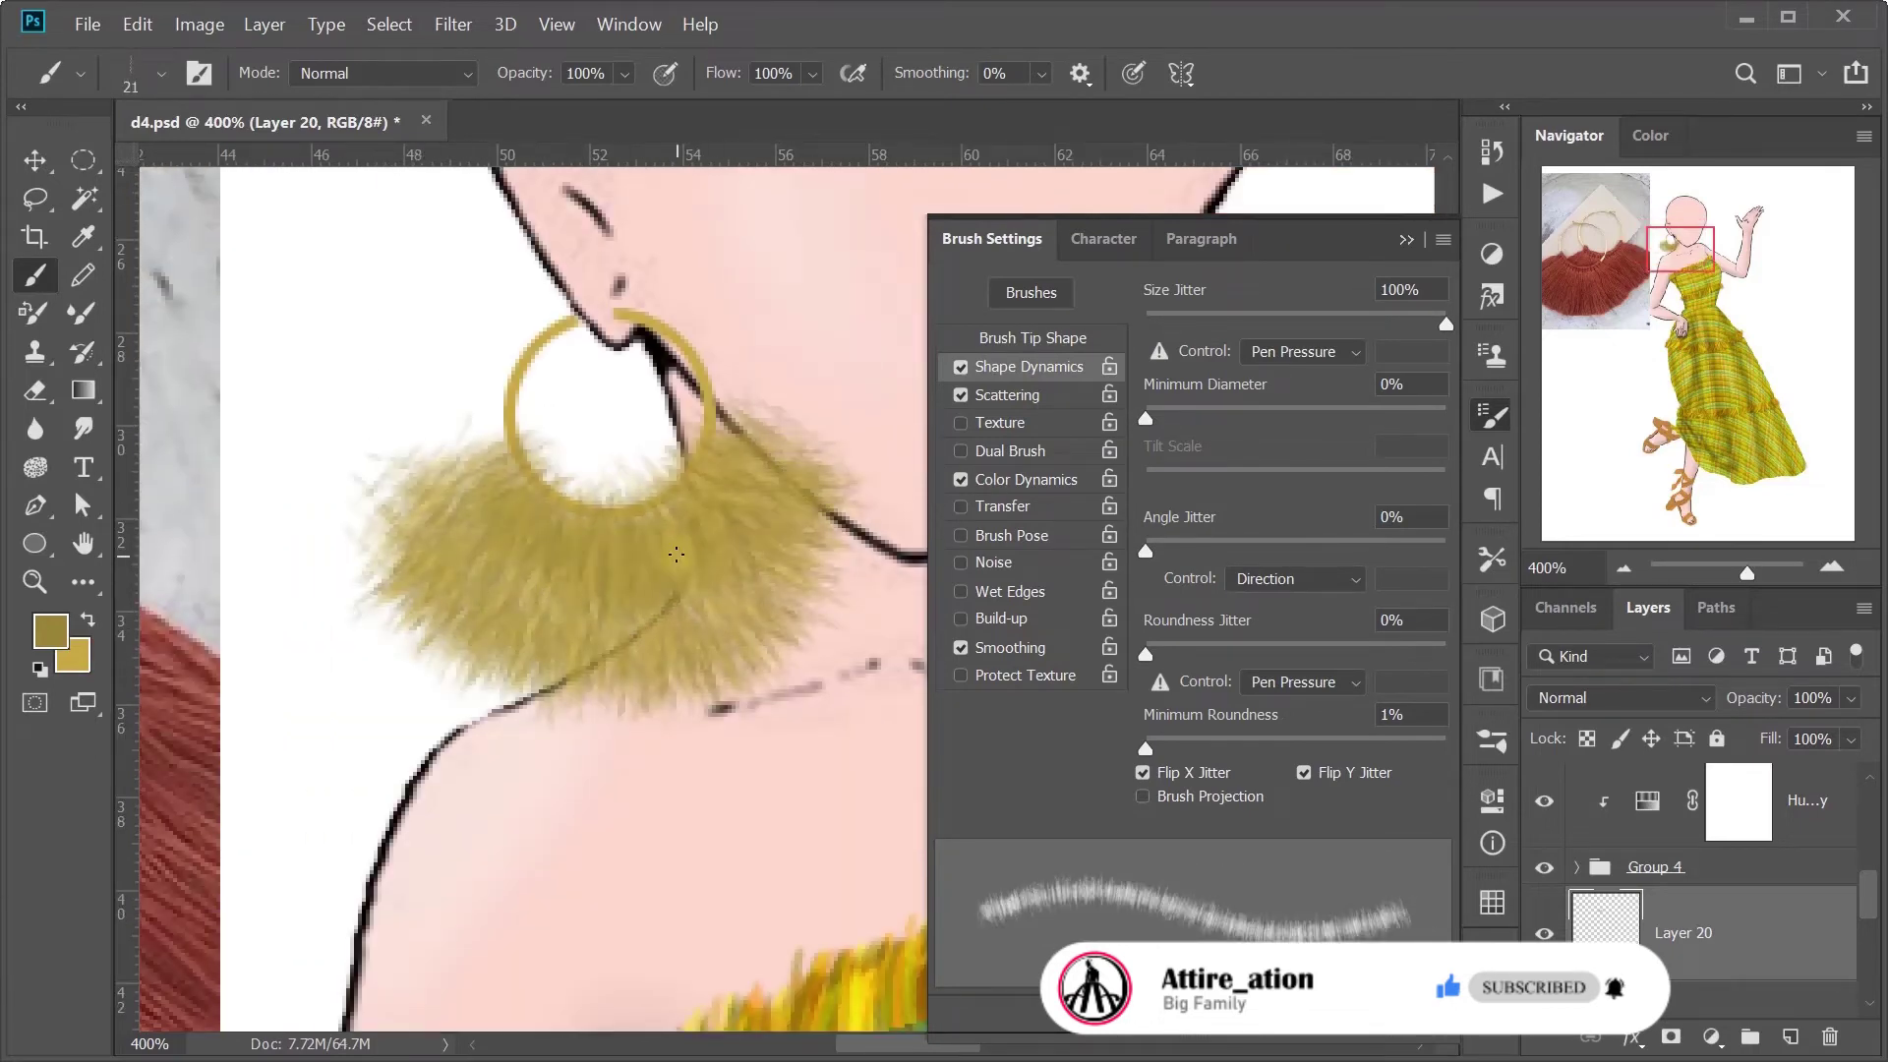
Step: Add a Hue/Saturation adjustment shifting the fringe toward warm orange
{"action": "key", "text": "ctrl+0"}
{"action": "key", "text": "v"}
{"action": "key", "text": "F5"}
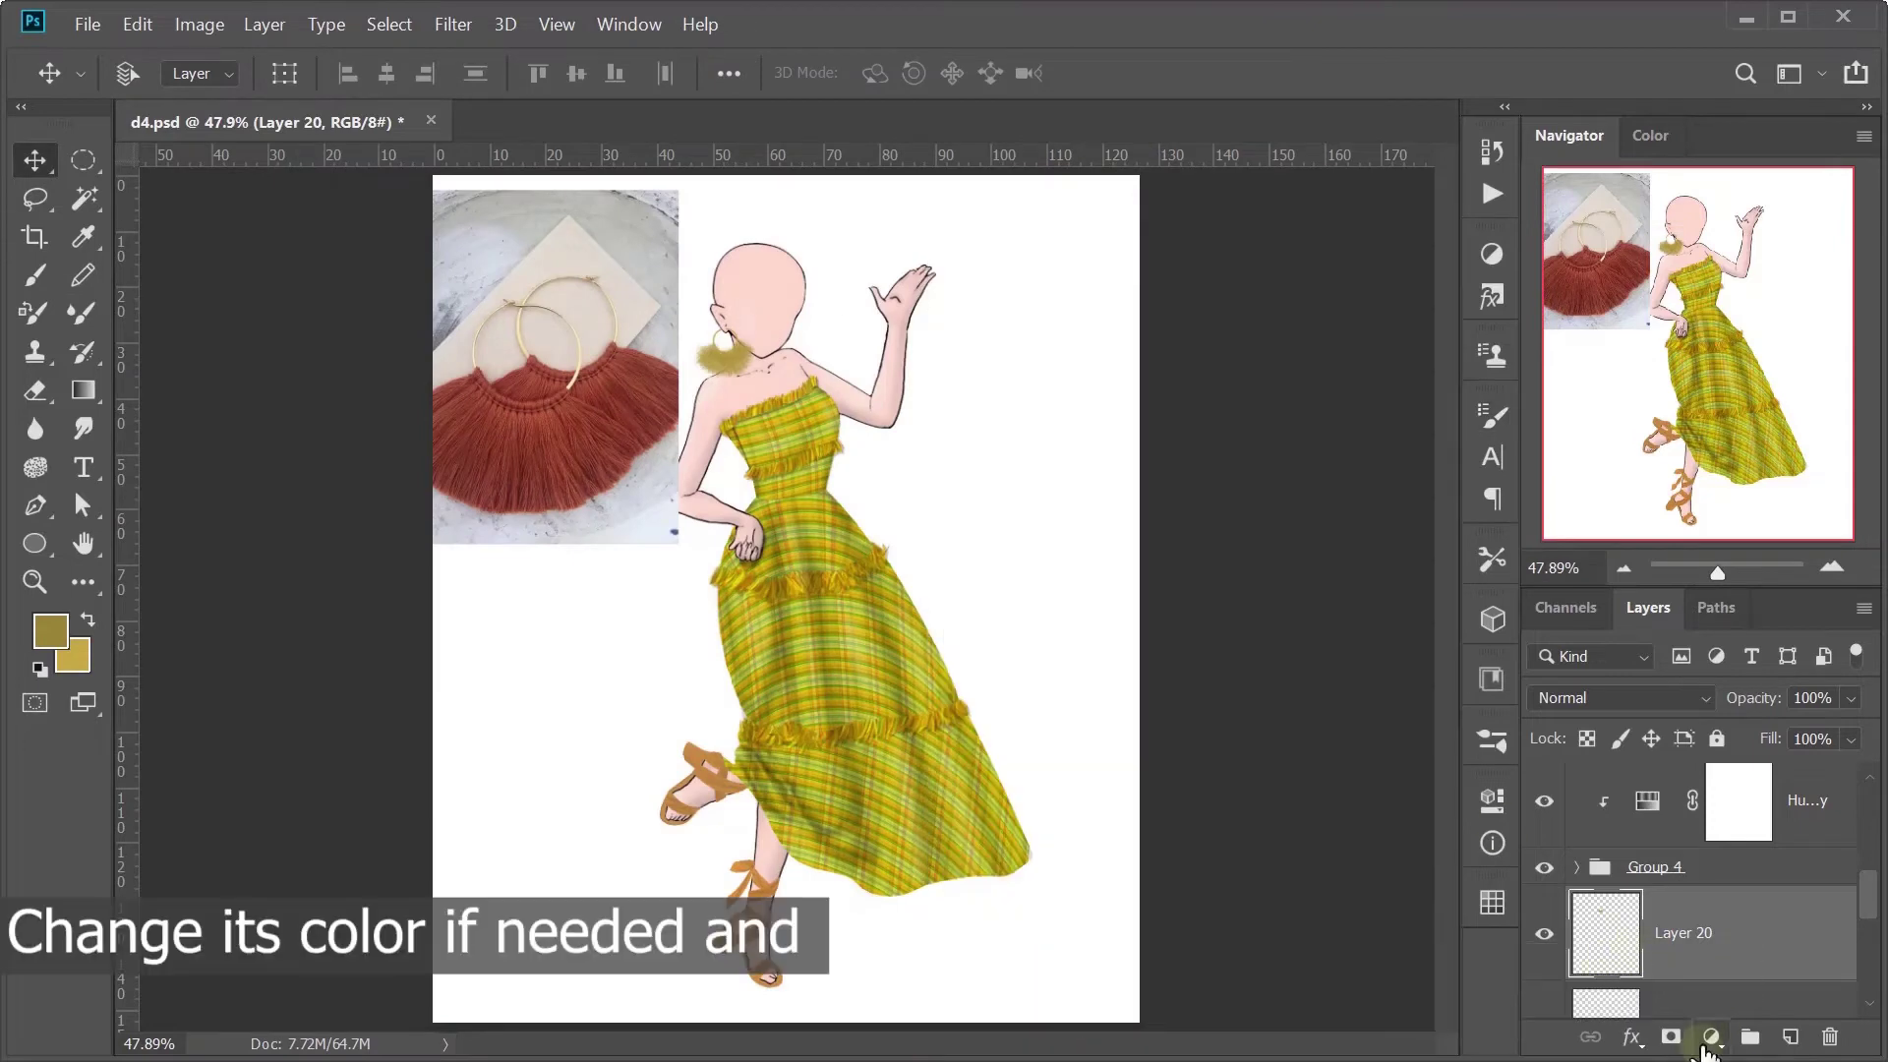
{"action": "left_click", "coordinate": [1710, 1036]}
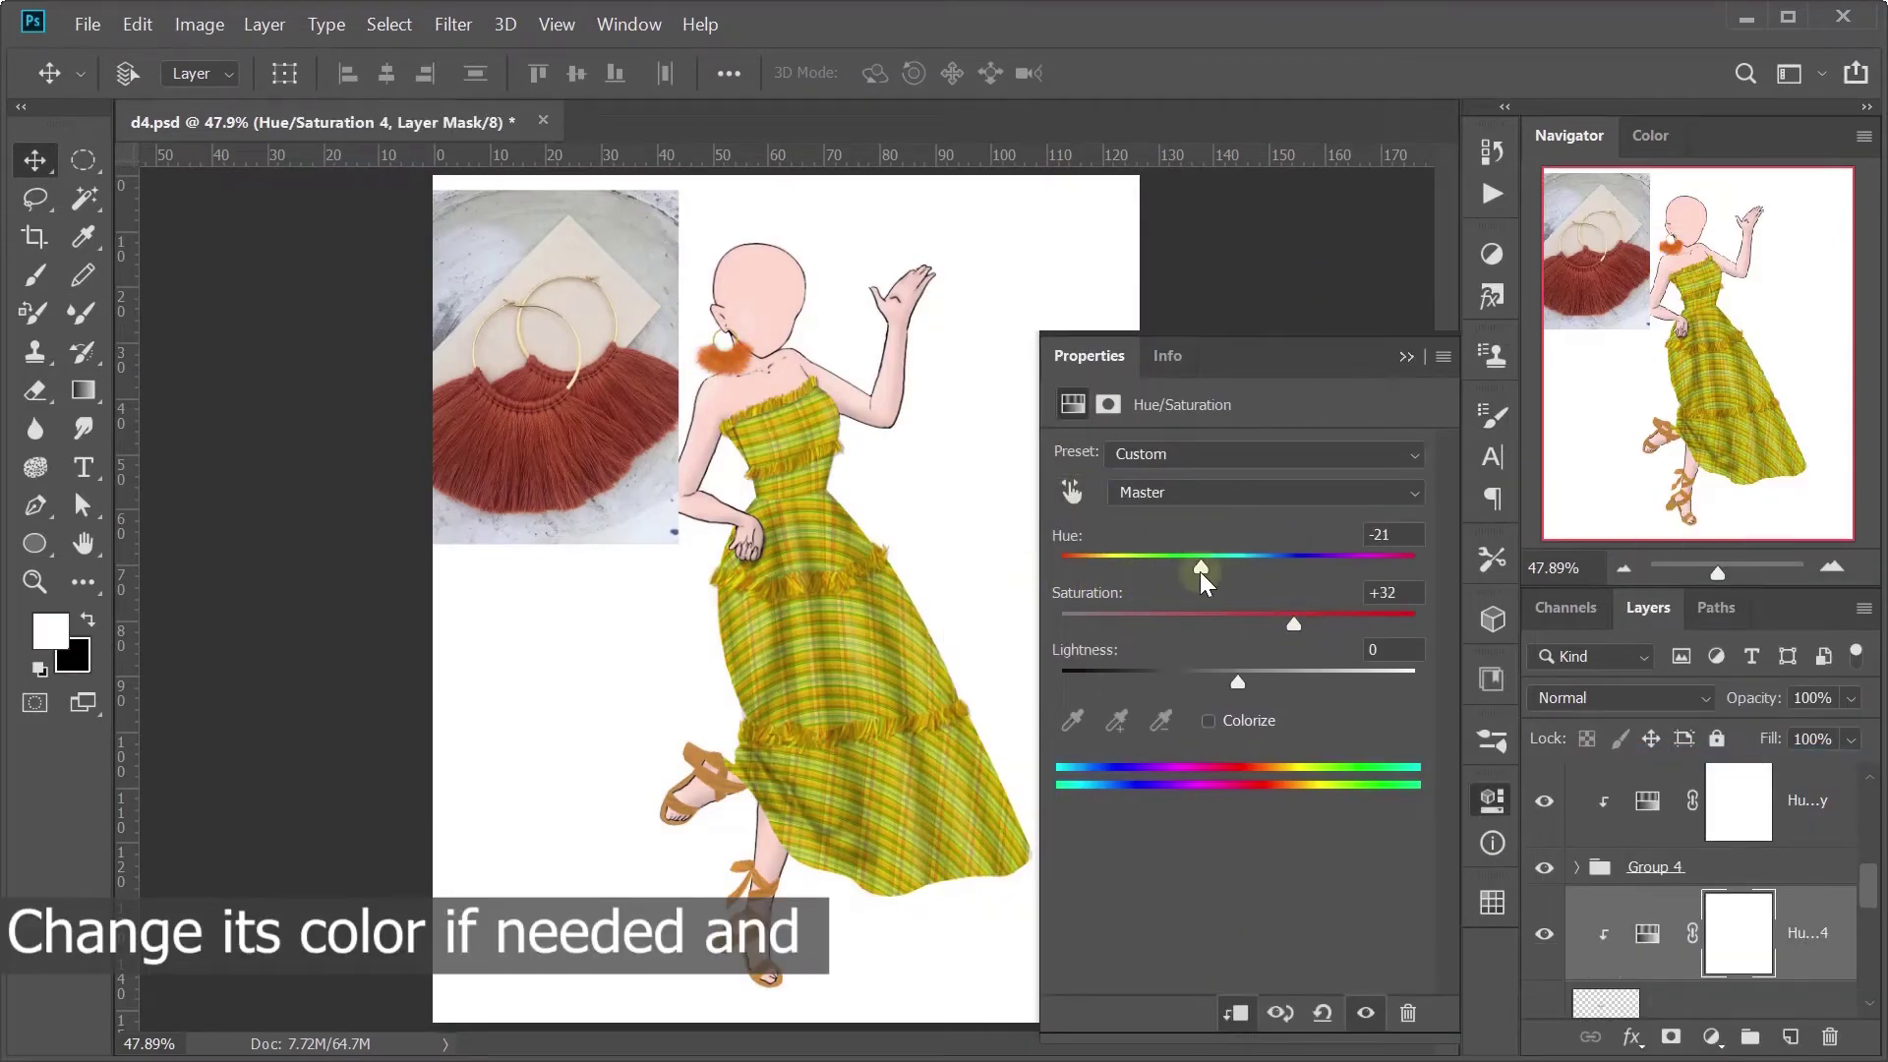
{"action": "left_click_drag", "start_coordinate": [1201, 574], "coordinate": [1219, 583]}
Step: Paint fringe on the other earring on Layer 20 and erase the excess strands
{"action": "left_click", "coordinate": [949, 405]}
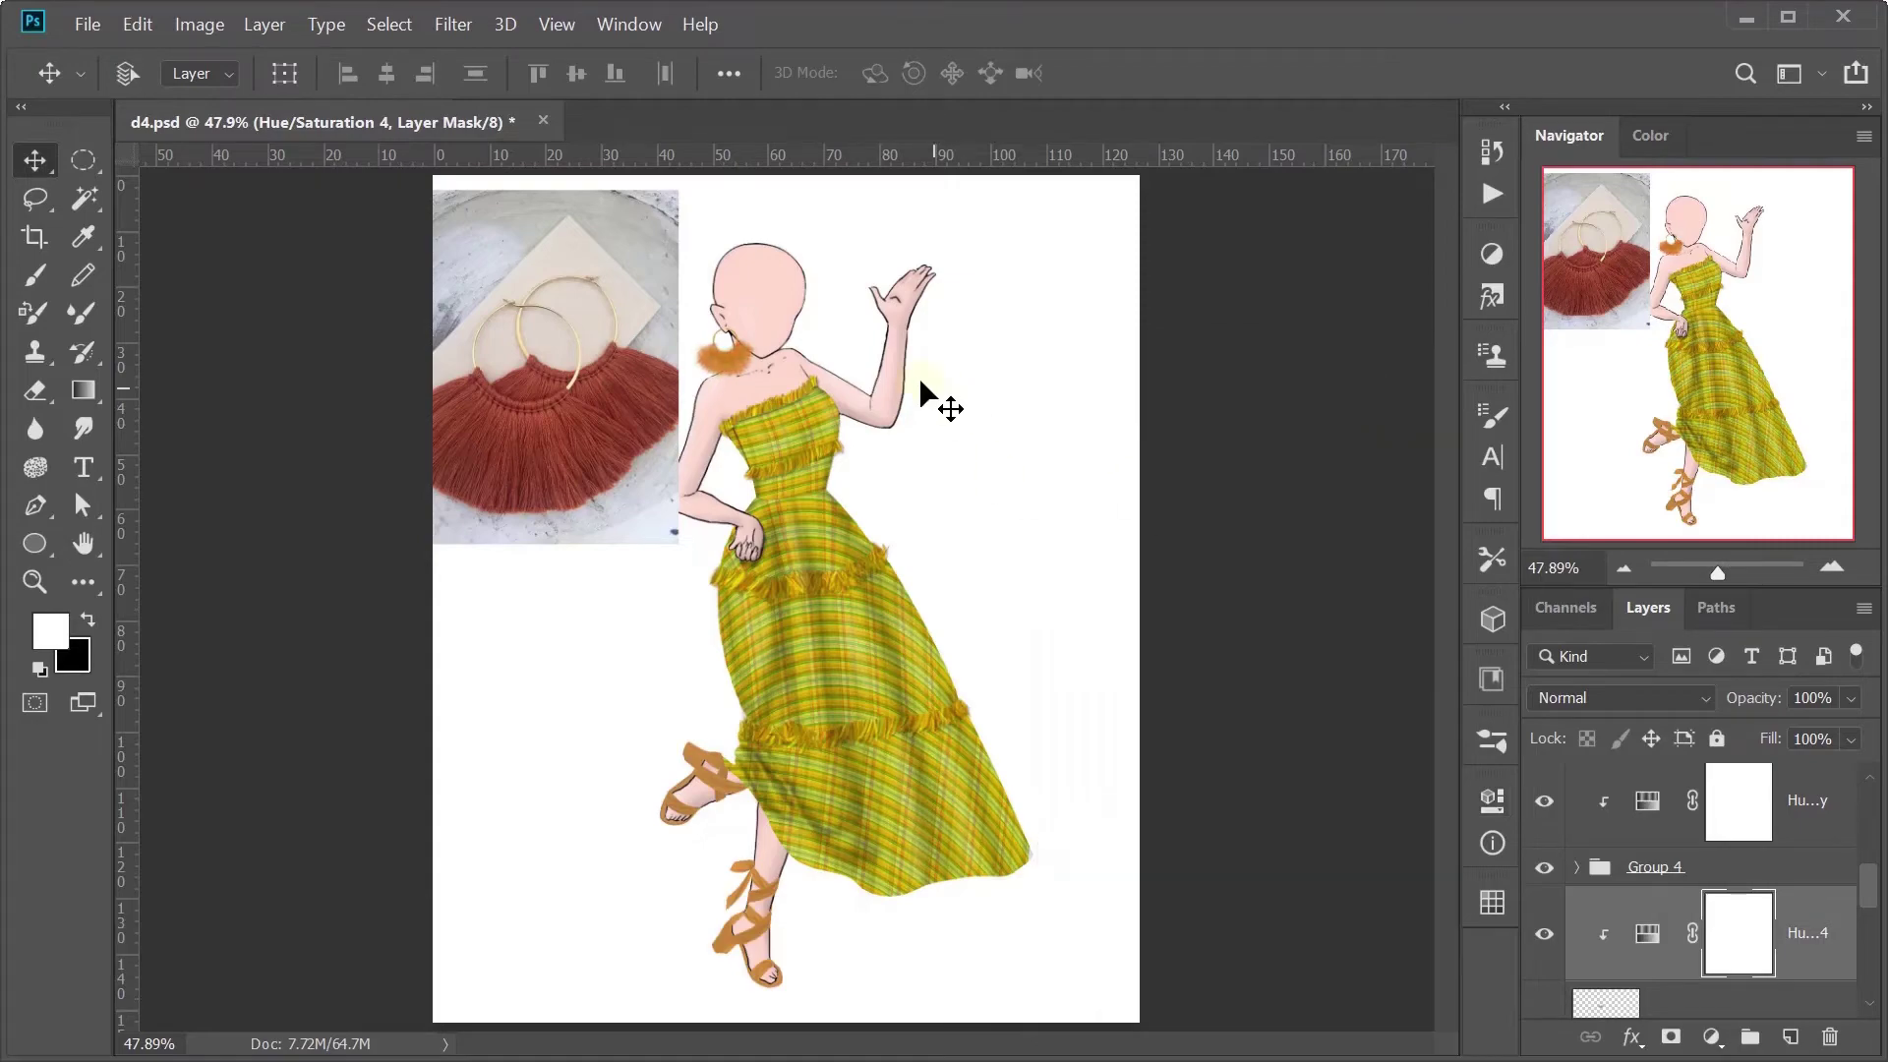
{"action": "scroll", "coordinate": [1737, 936], "scroll_direction": "up", "scroll_amount": 1}
{"action": "left_click", "coordinate": [1737, 936]}
{"action": "key", "text": "b"}
{"action": "scroll", "coordinate": [786, 506], "scroll_direction": "up", "scroll_amount": 5}
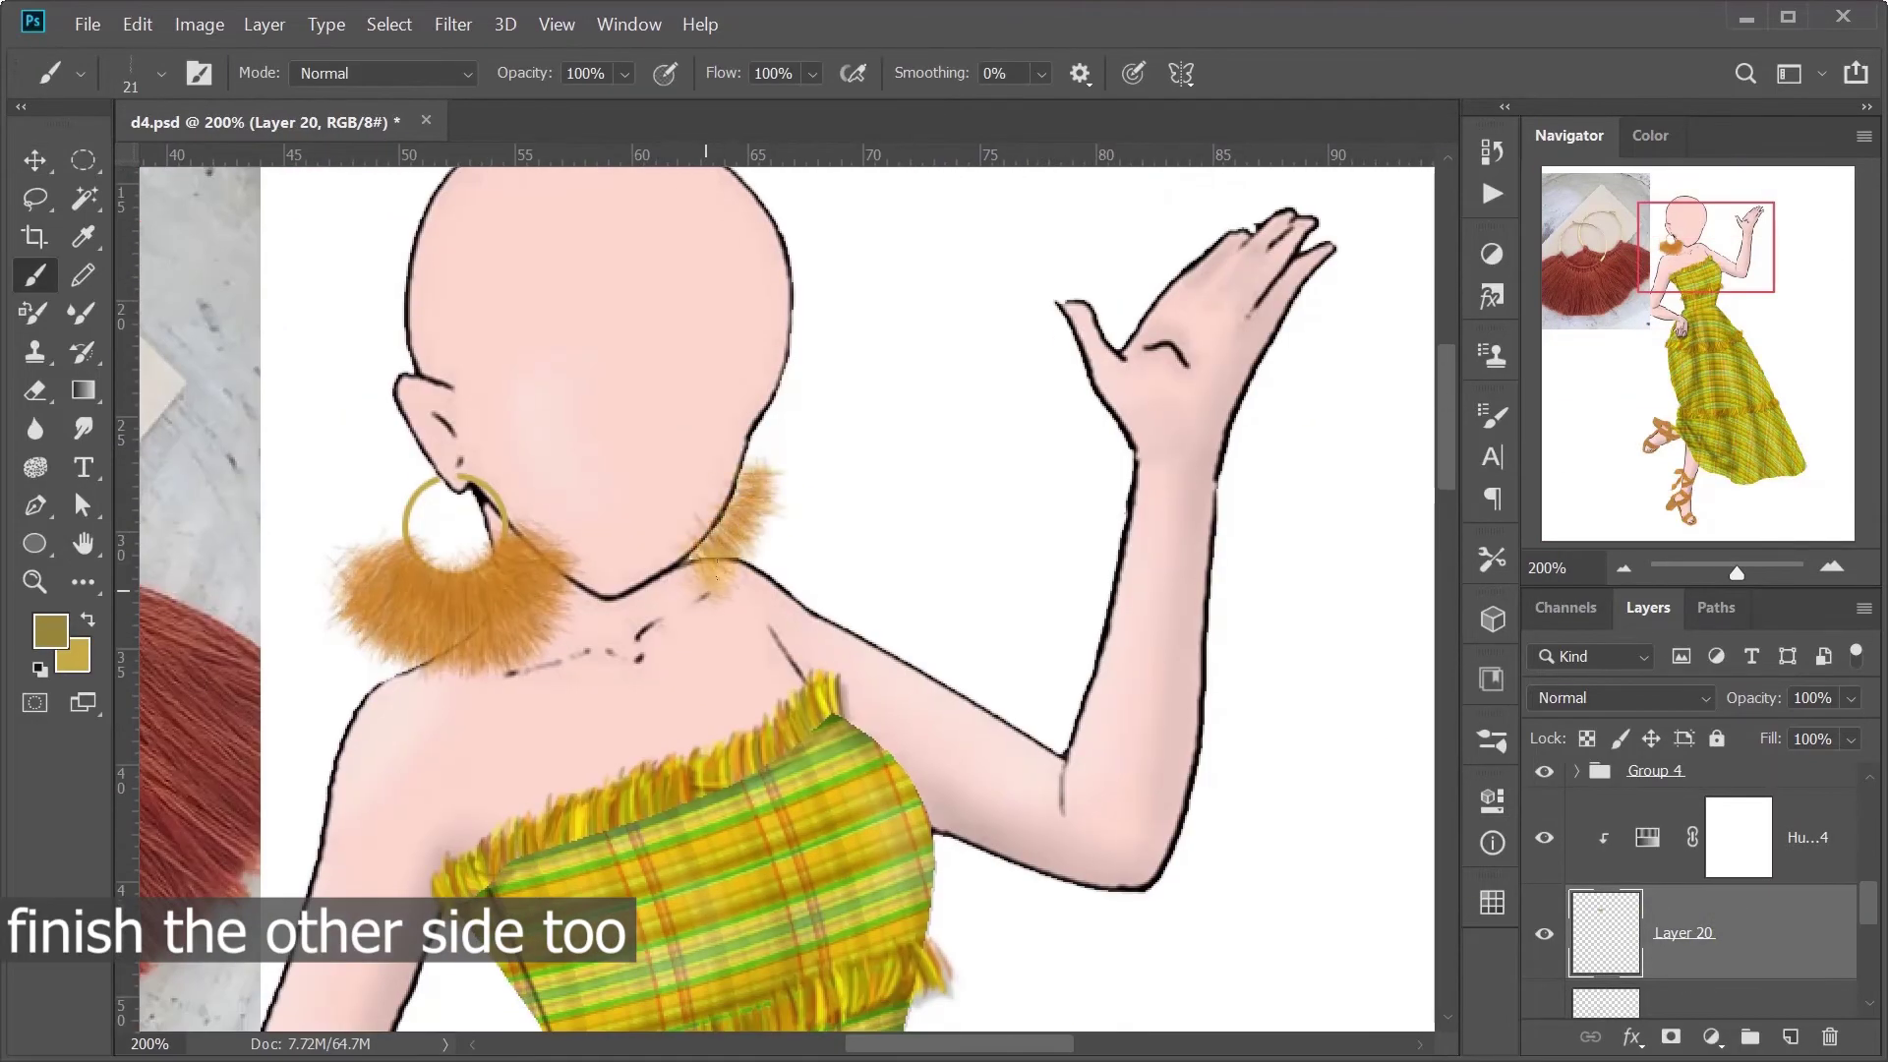
{"action": "key", "text": "e"}
{"action": "left_click_drag", "start_coordinate": [765, 469], "coordinate": [733, 551]}
{"action": "key", "text": "b"}
{"action": "key", "text": "e"}
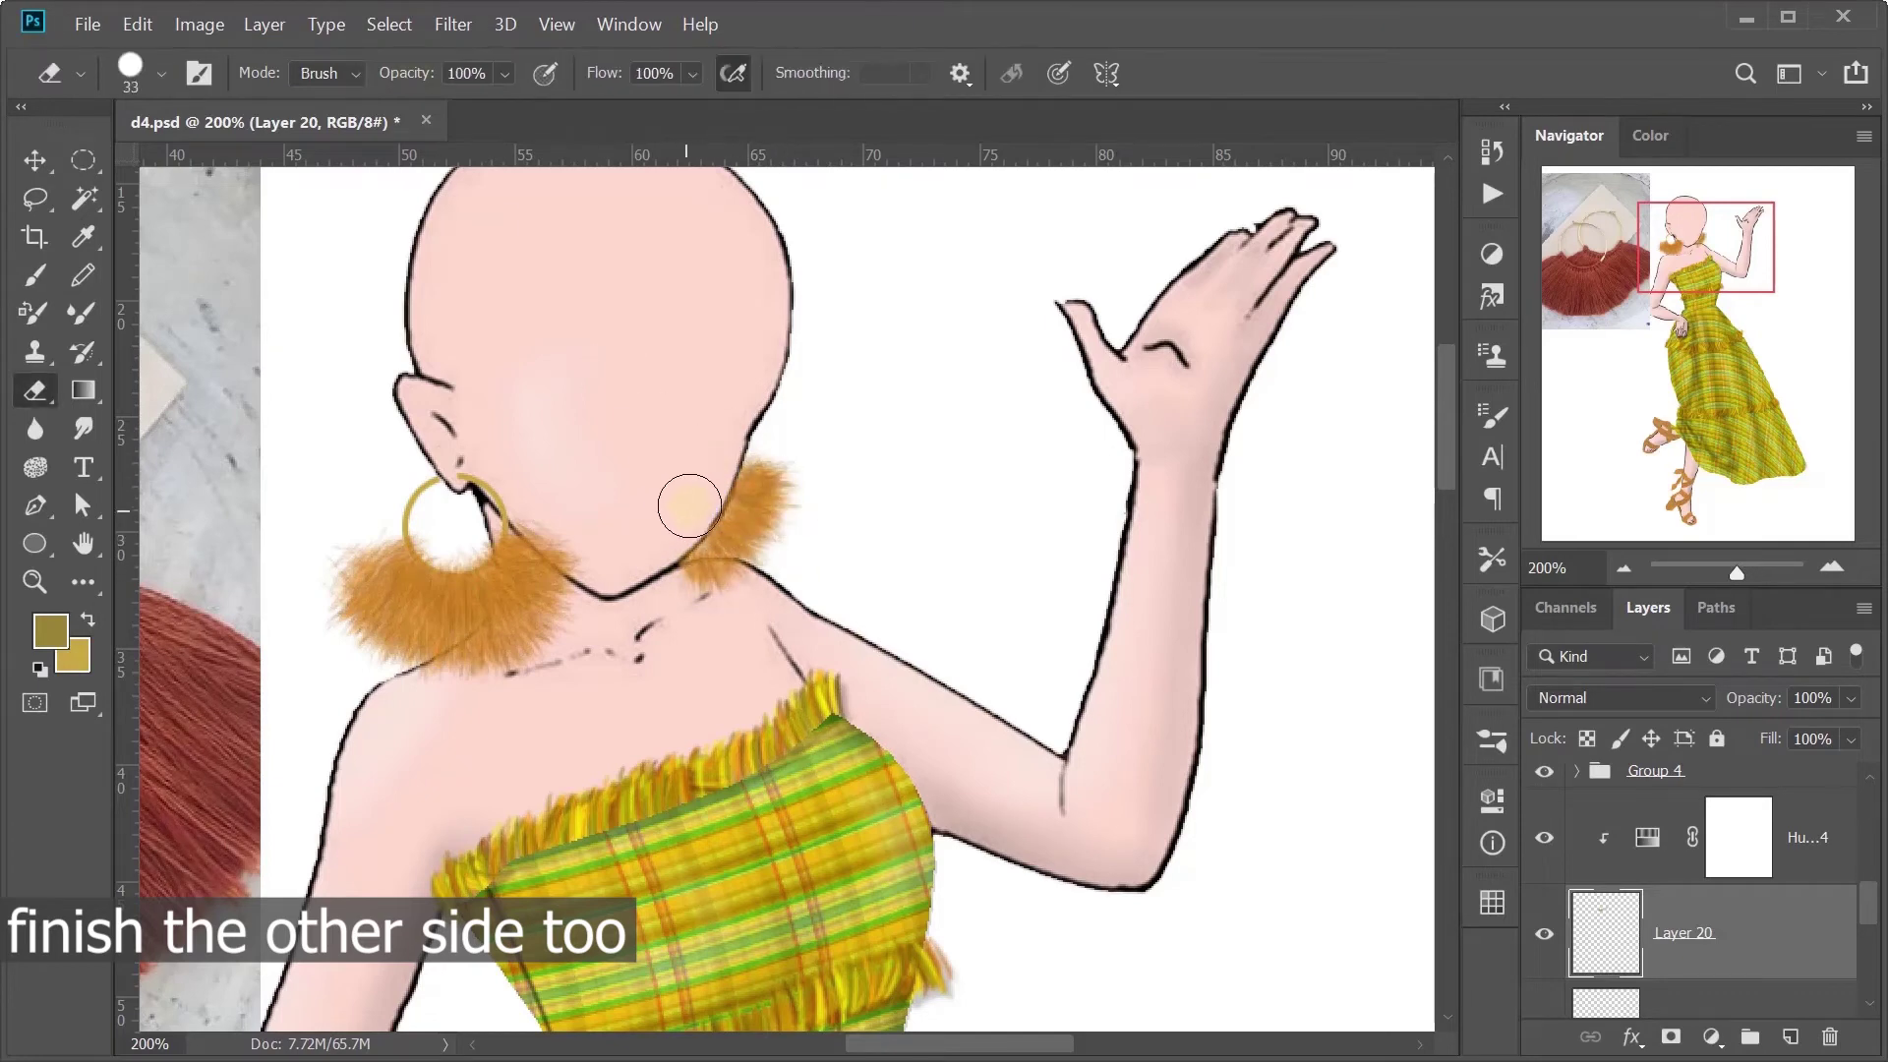
{"action": "key", "text": "ctrl+0"}
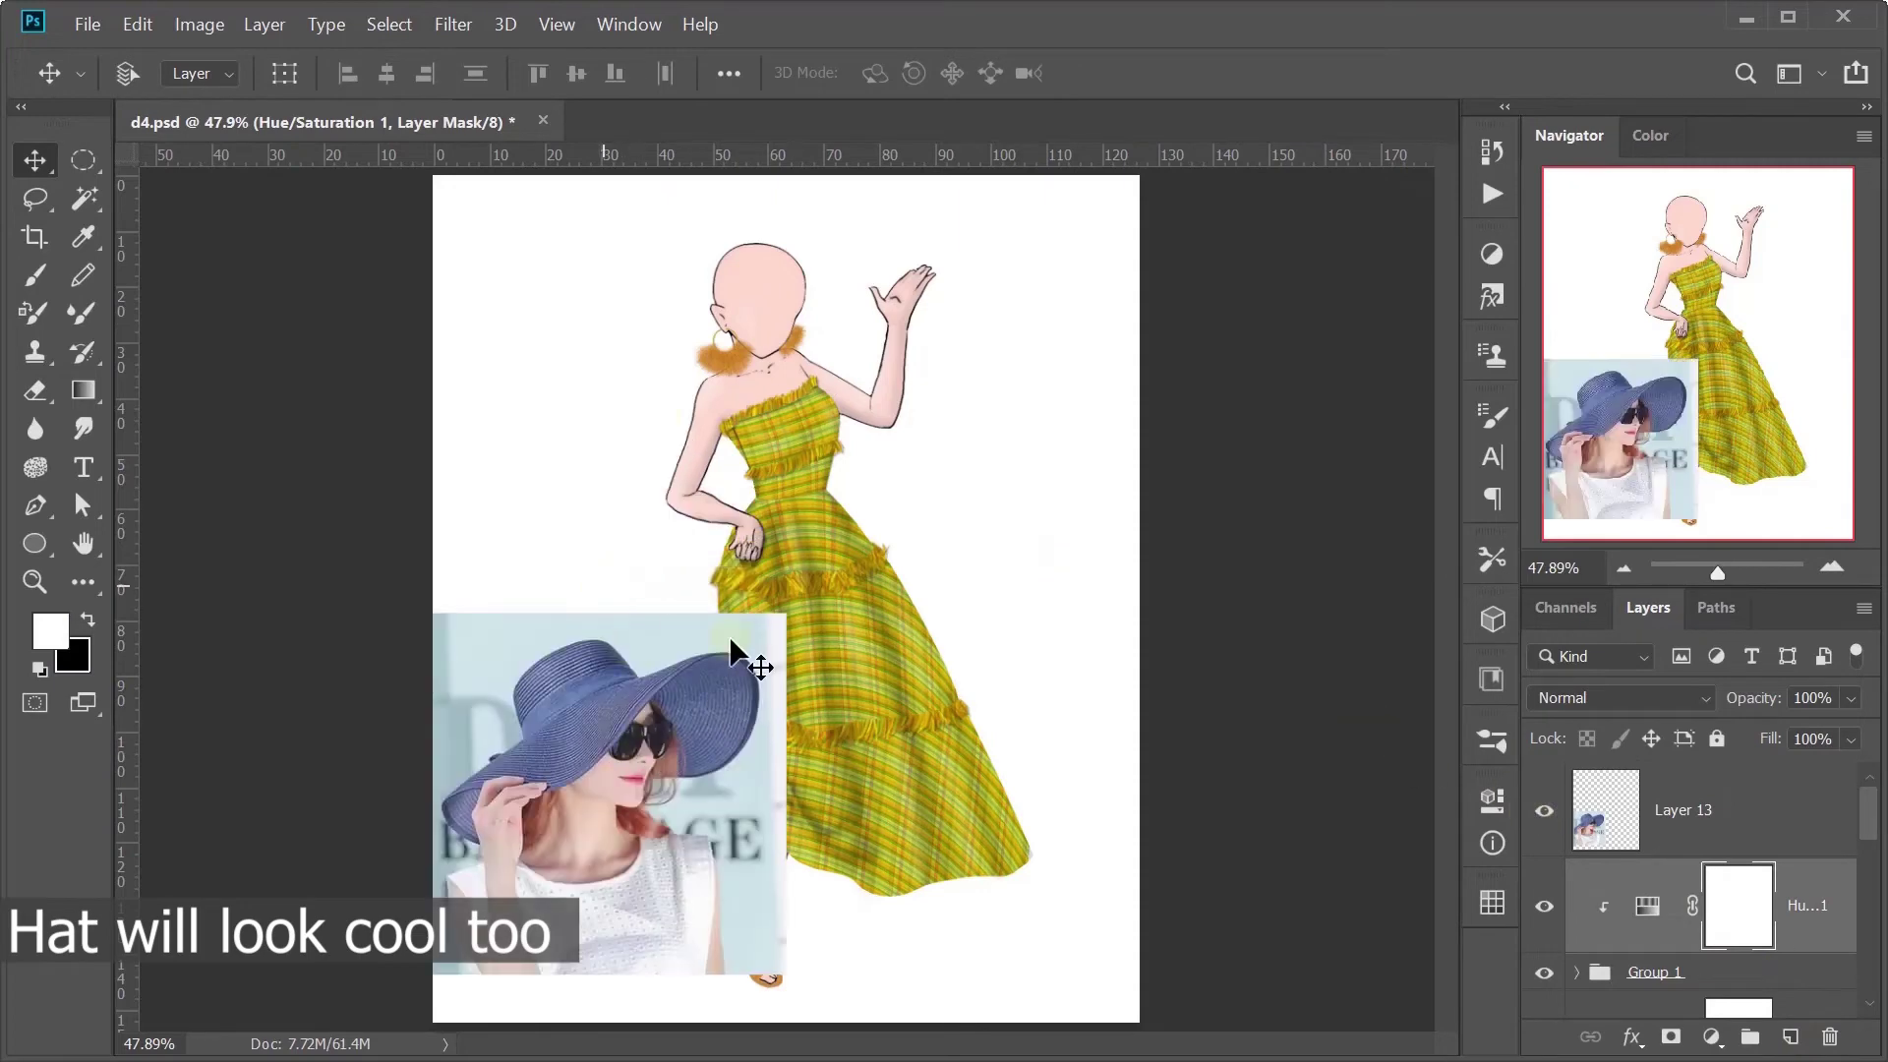
Step: Move the blue hat photo up and fill the hat's crown band with gold
{"action": "left_click", "coordinate": [1723, 834]}
{"action": "left_click_drag", "start_coordinate": [718, 688], "coordinate": [718, 459]}
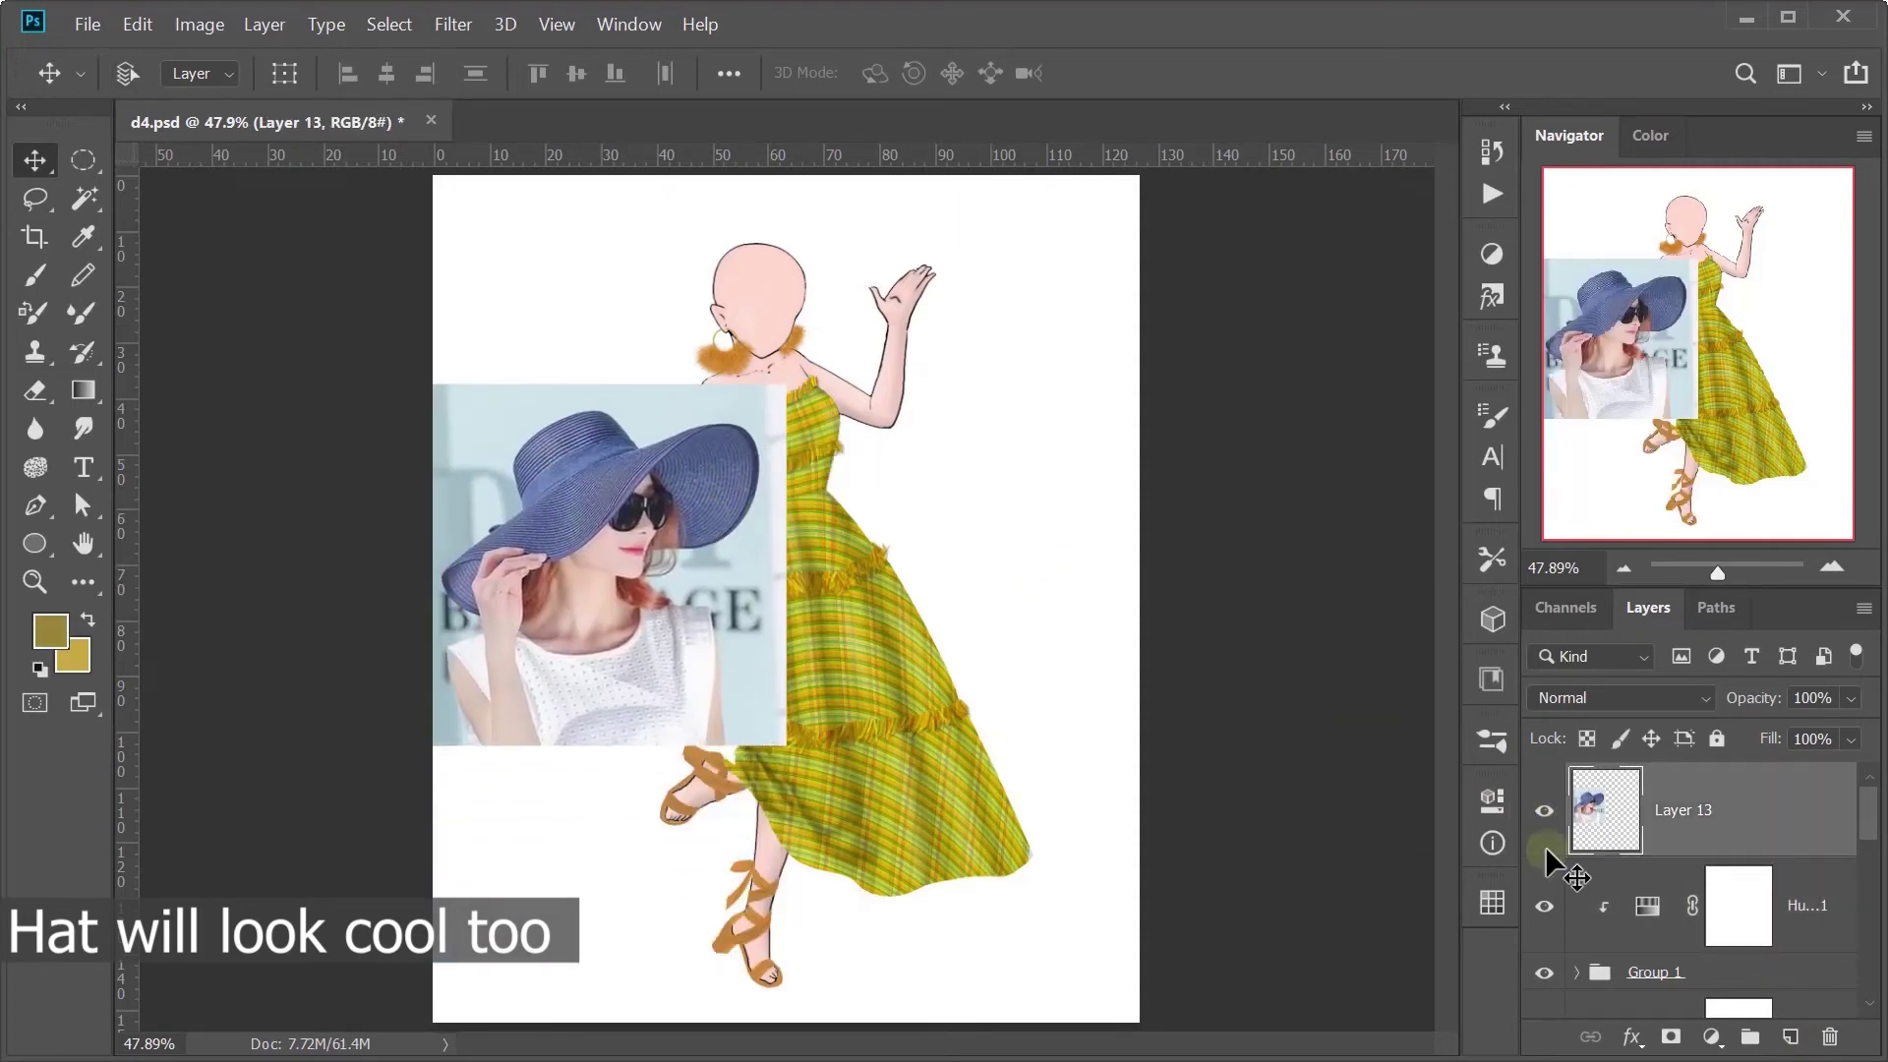
{"action": "scroll", "coordinate": [1748, 954], "scroll_direction": "down", "scroll_amount": 3}
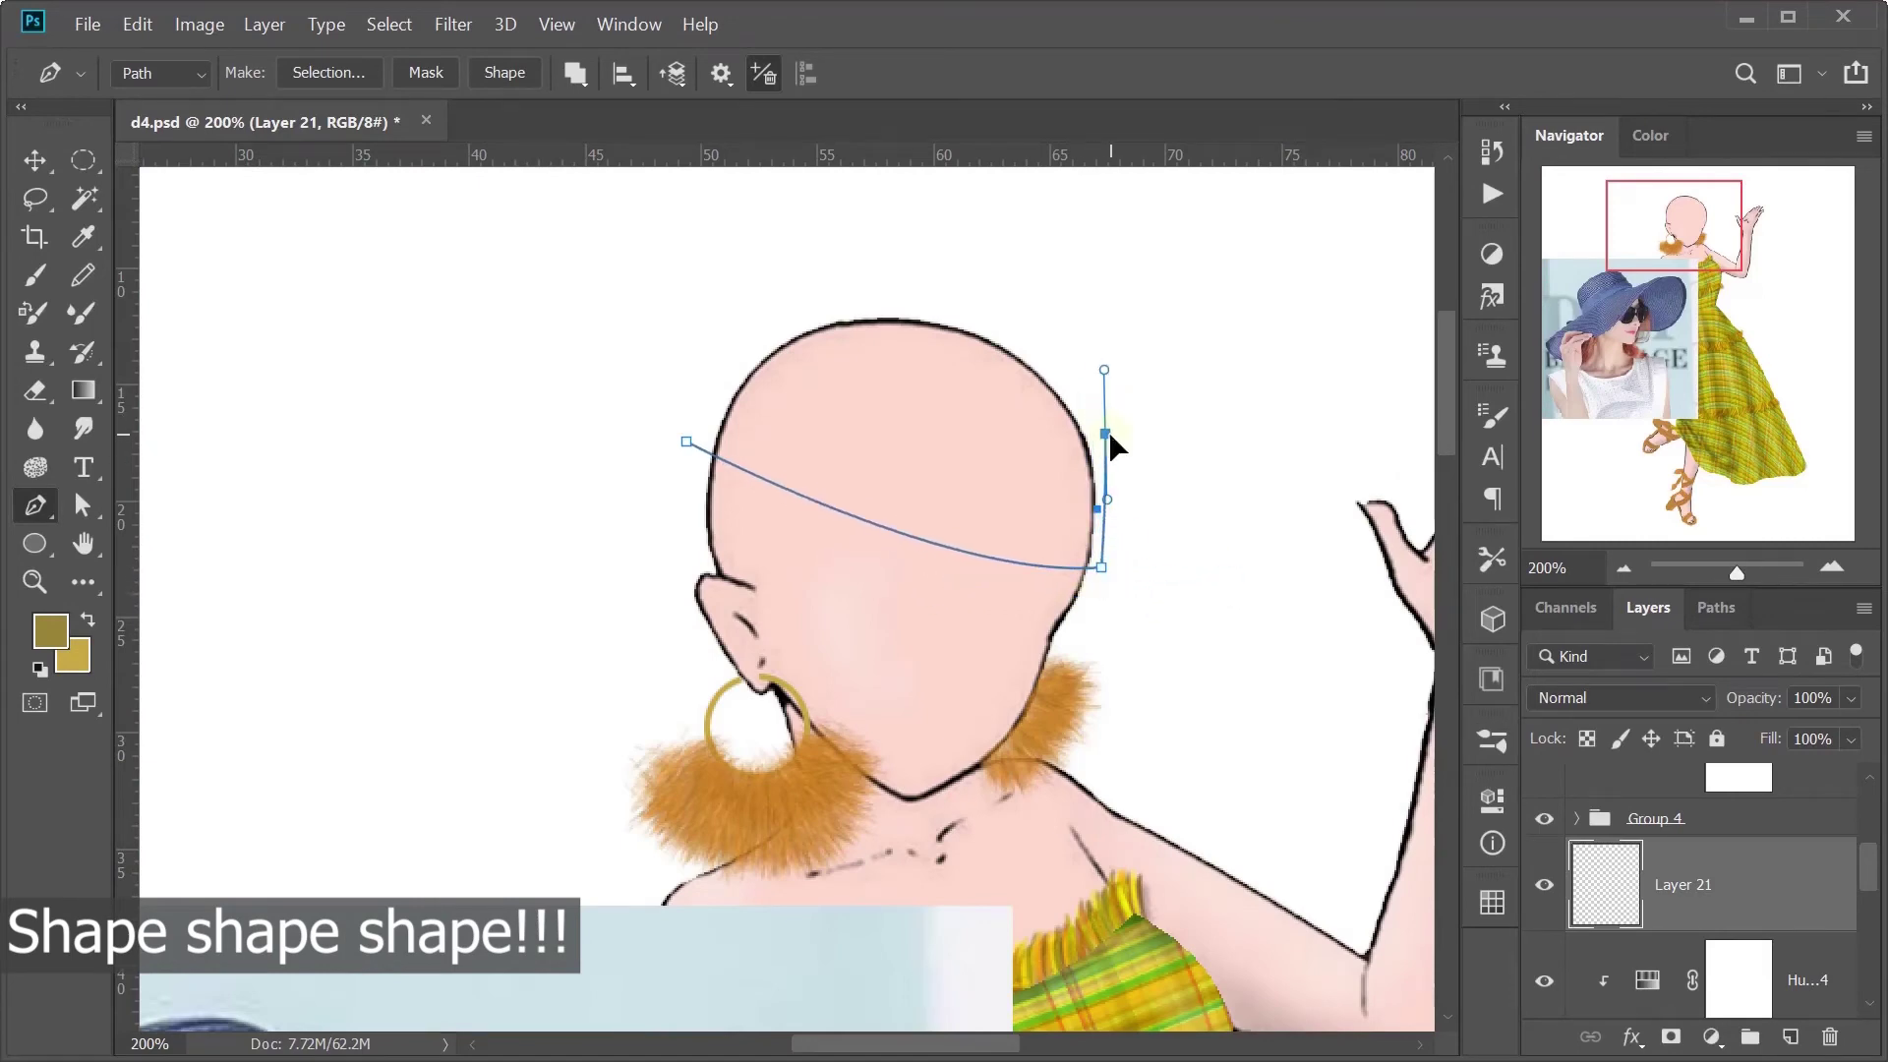
{"action": "right_click", "coordinate": [836, 334]}
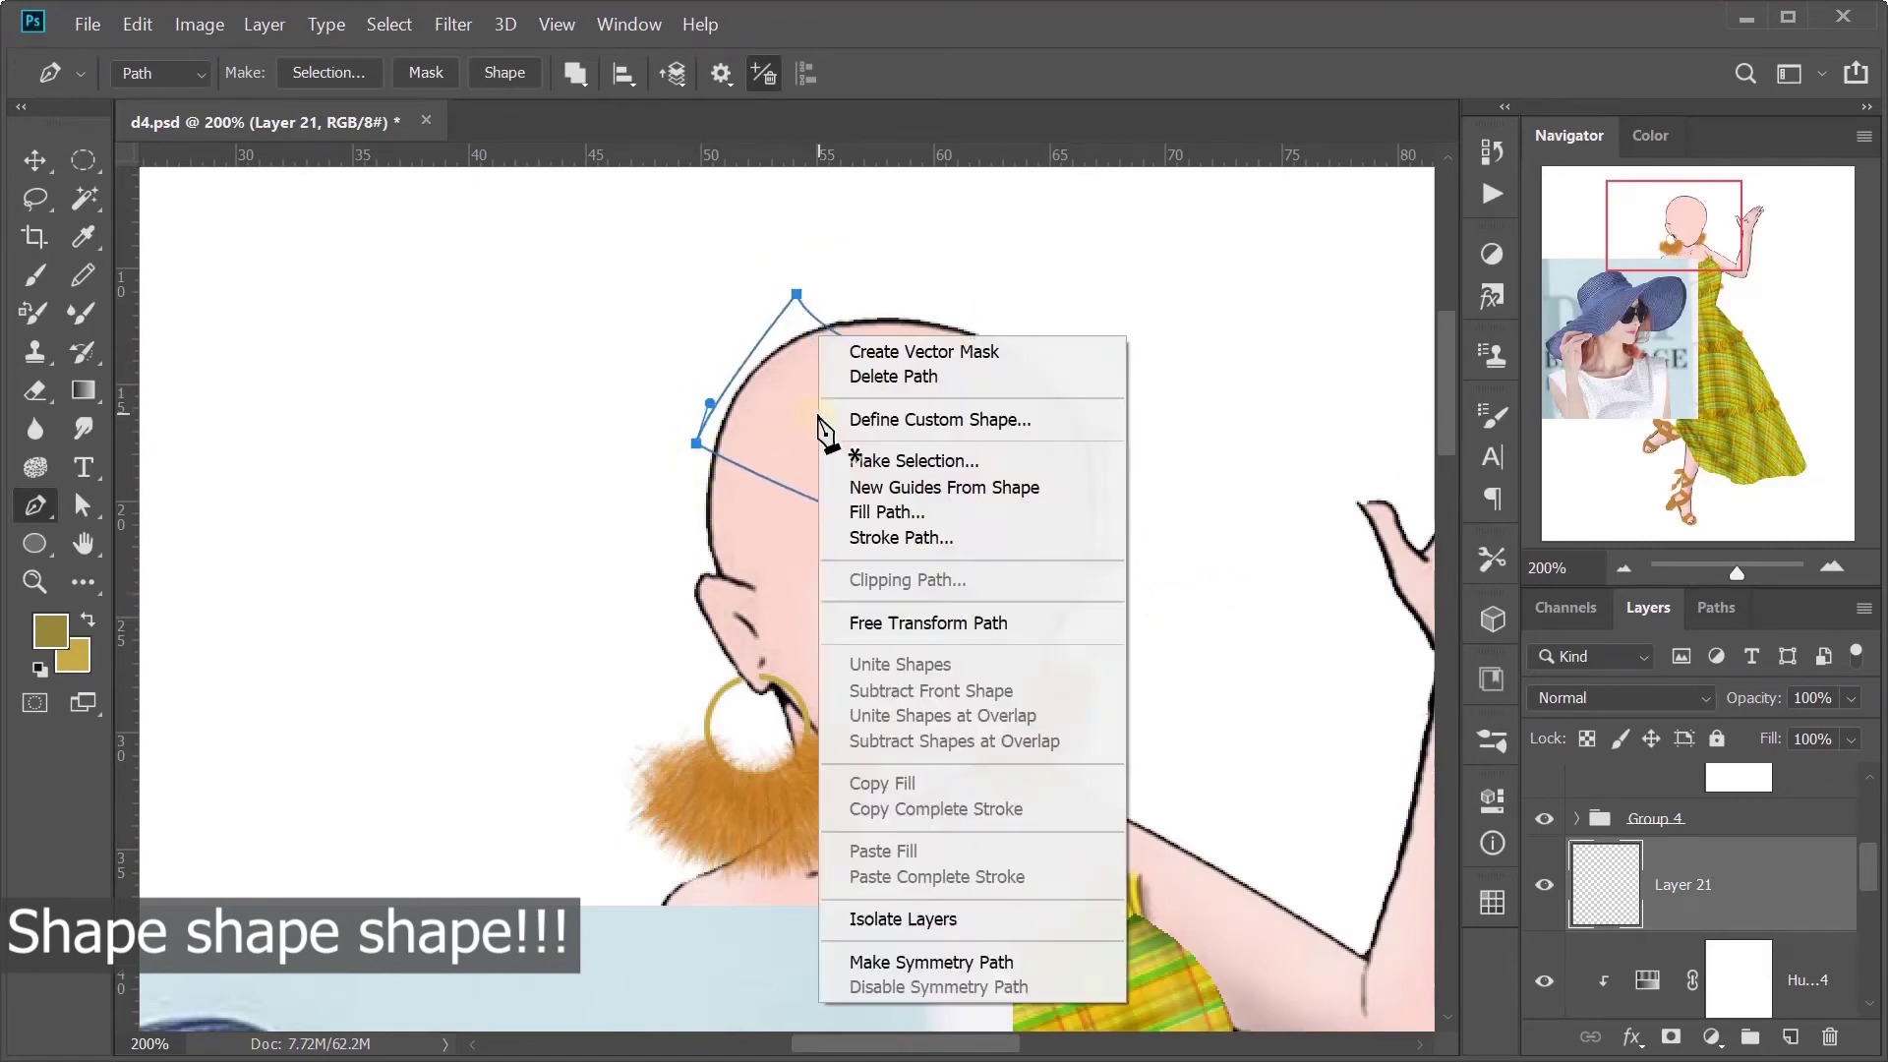
{"action": "left_click", "coordinate": [885, 463]}
{"action": "key", "text": "ctrl+BackSpace"}
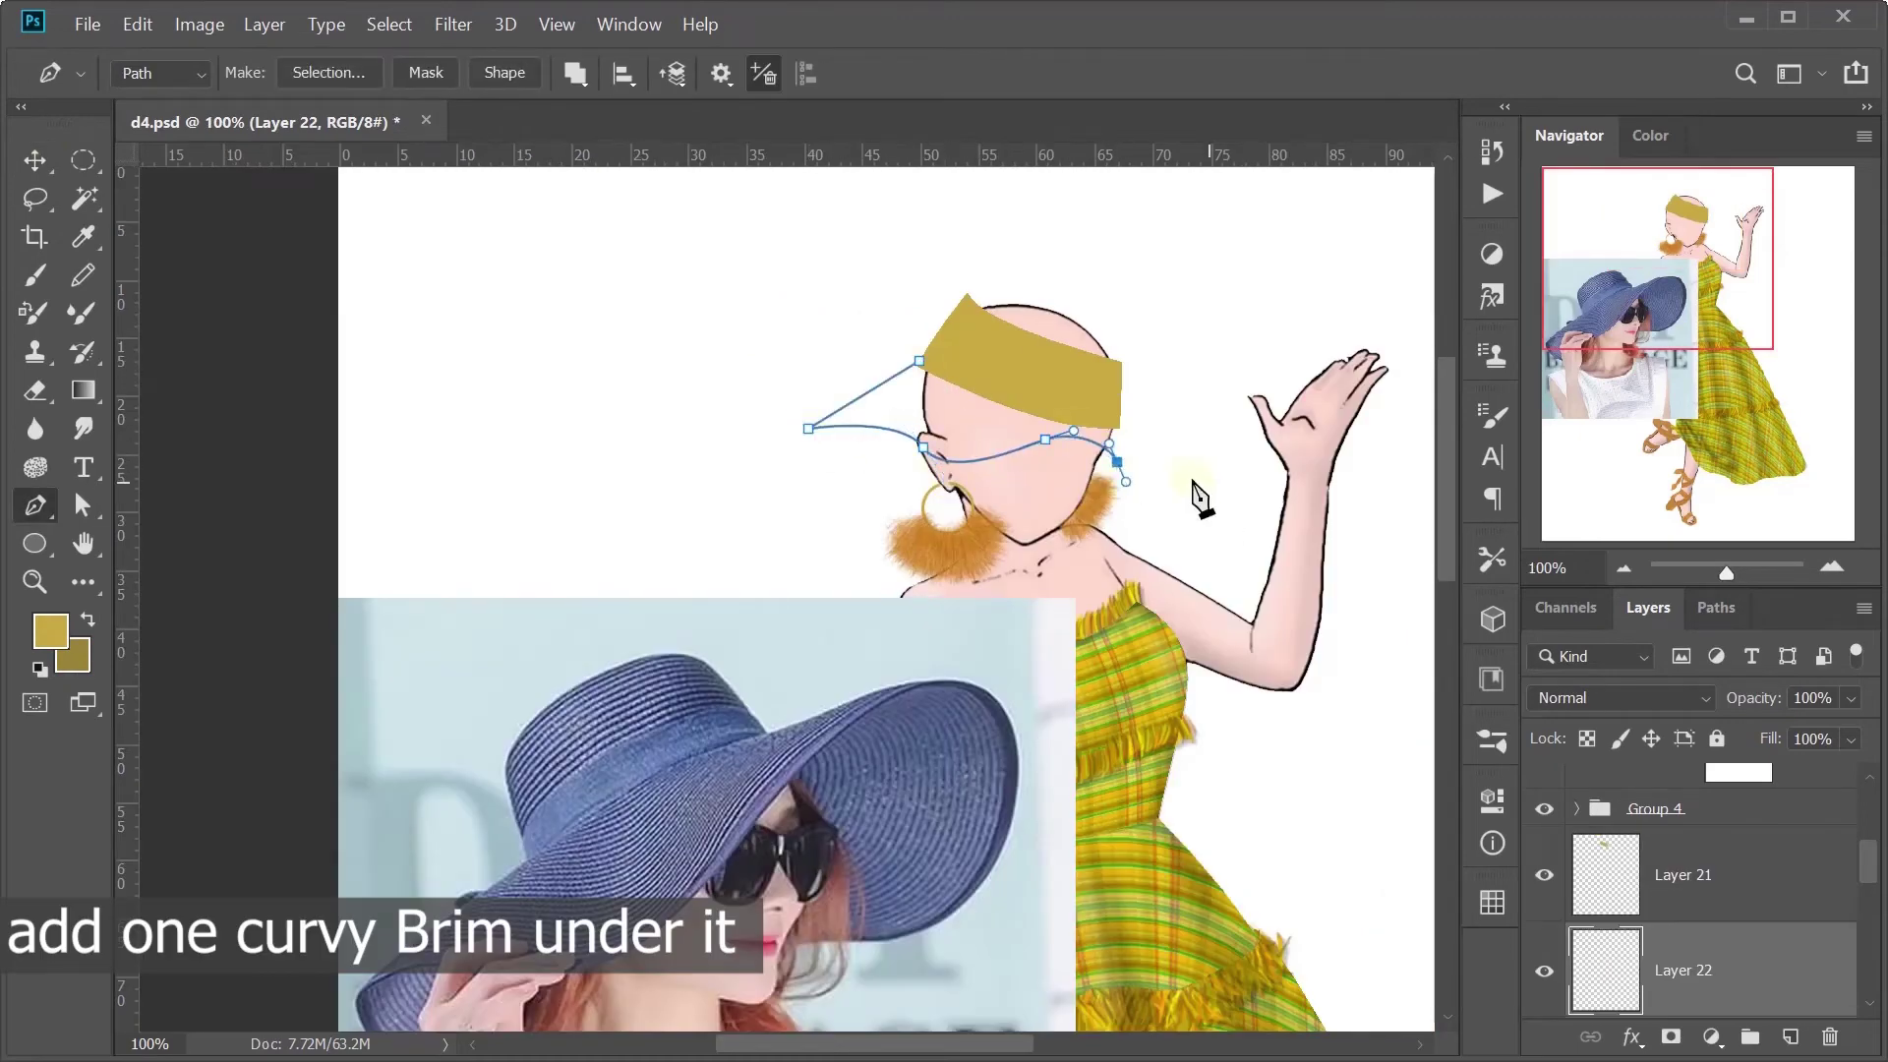
Step: Outline the curved brim, fill it olive gold, and add a layer for hat shading
{"action": "left_click", "coordinate": [919, 361]}
{"action": "right_click", "coordinate": [919, 361]}
{"action": "left_click", "coordinate": [973, 423]}
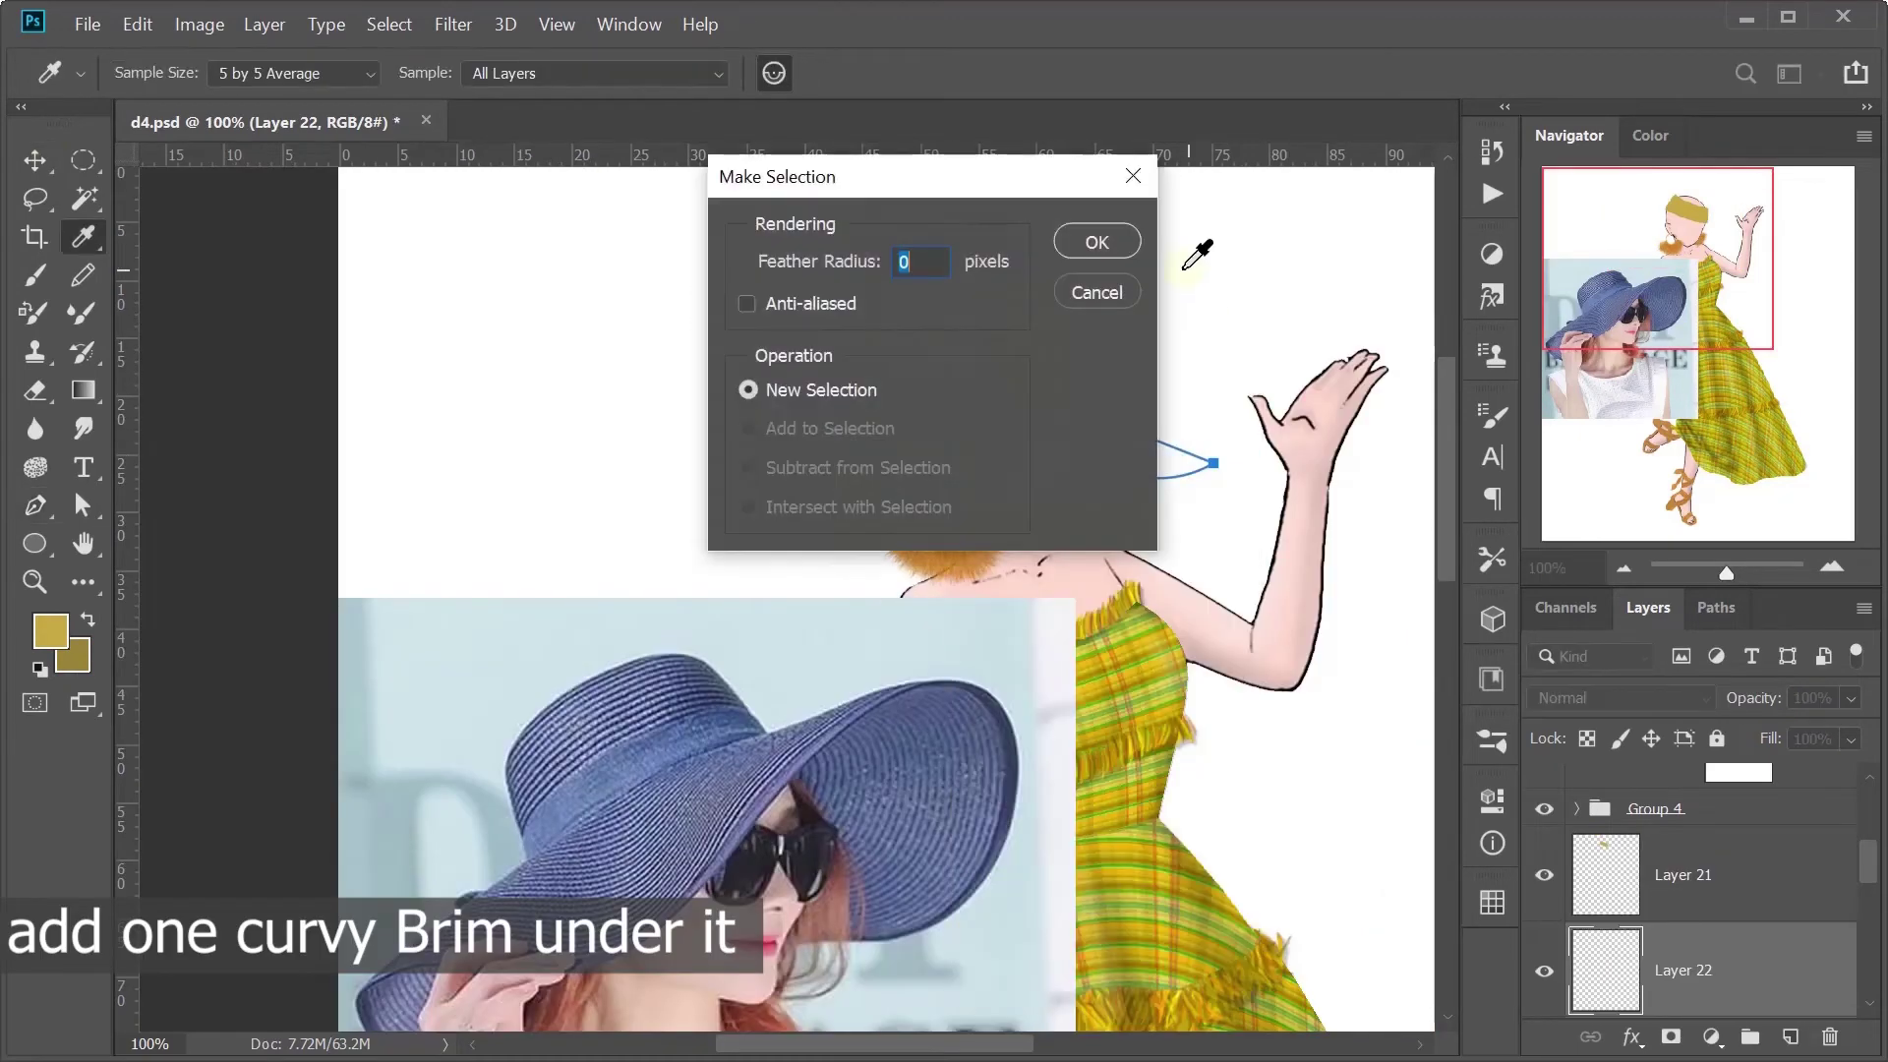
{"action": "left_click", "coordinate": [1087, 240]}
{"action": "key", "text": "ctrl+BackSpace"}
{"action": "key", "text": "ctrl+d"}
{"action": "key", "text": "ctrl+shift+alt+n"}
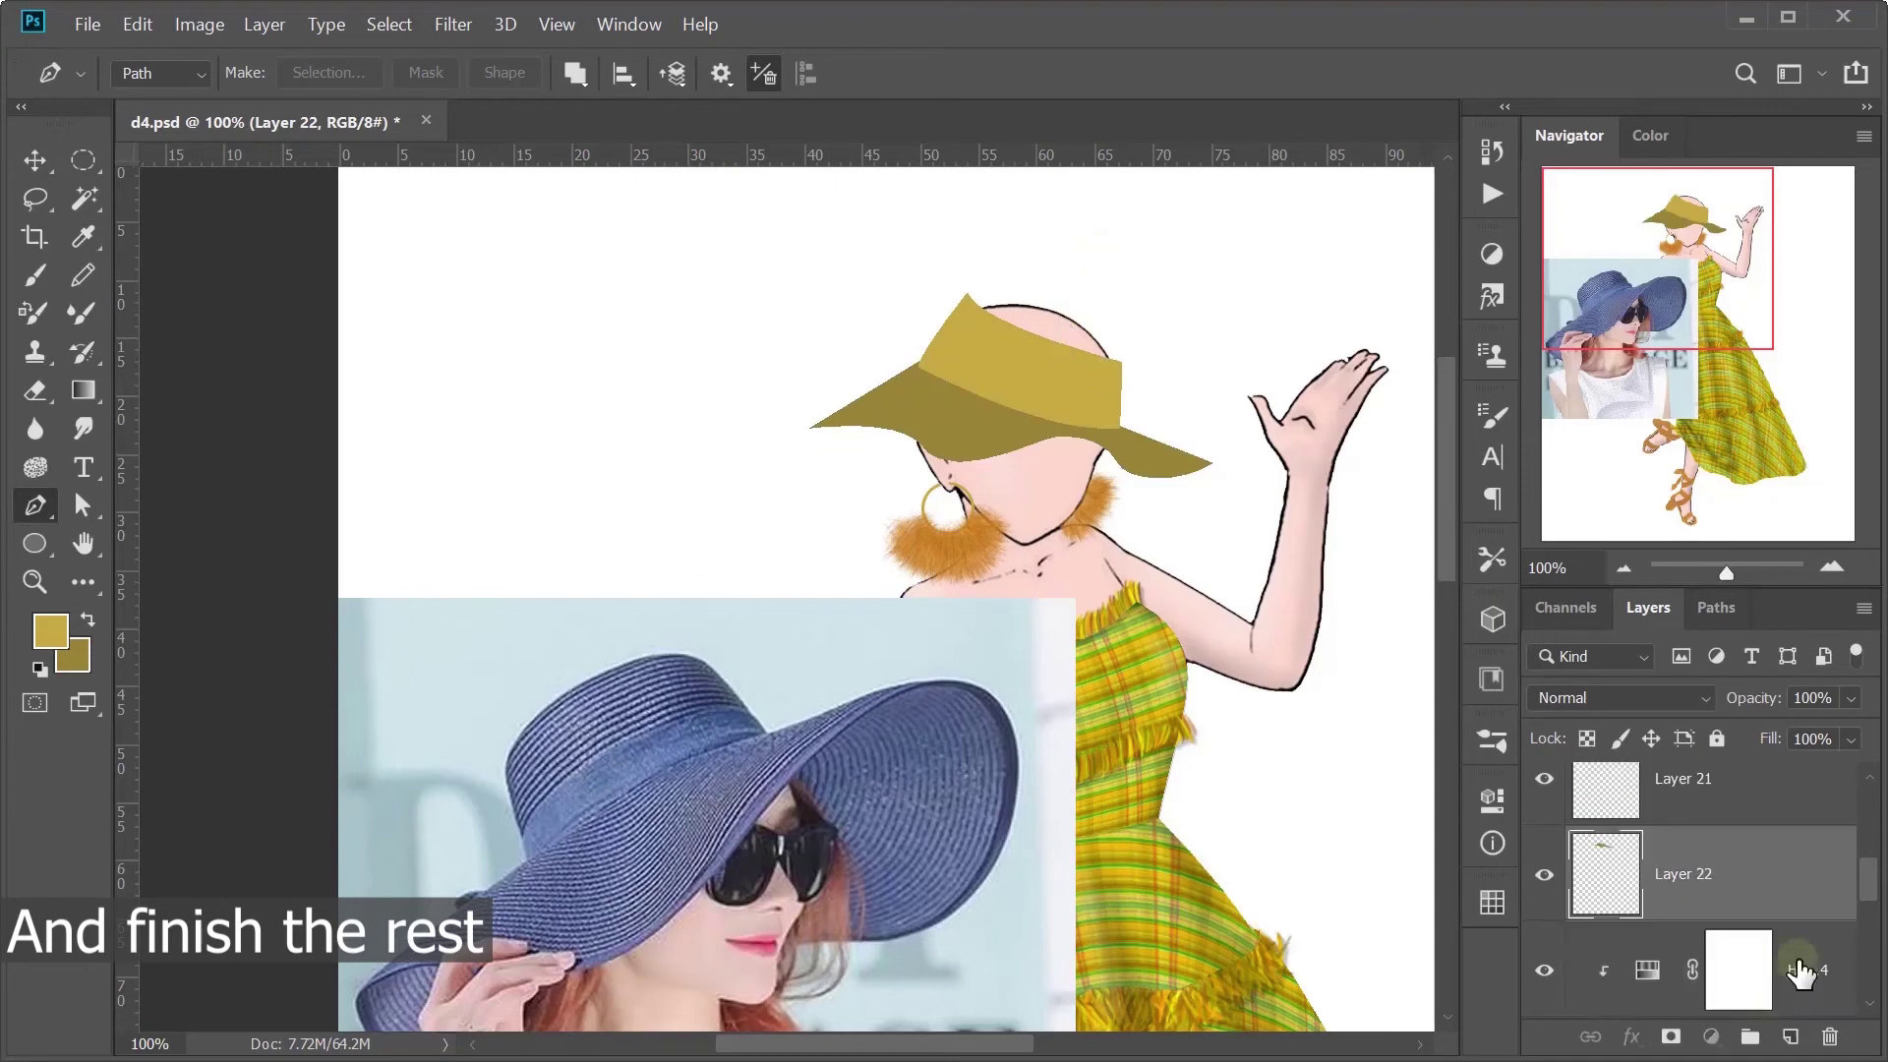
{"action": "key", "text": "x"}
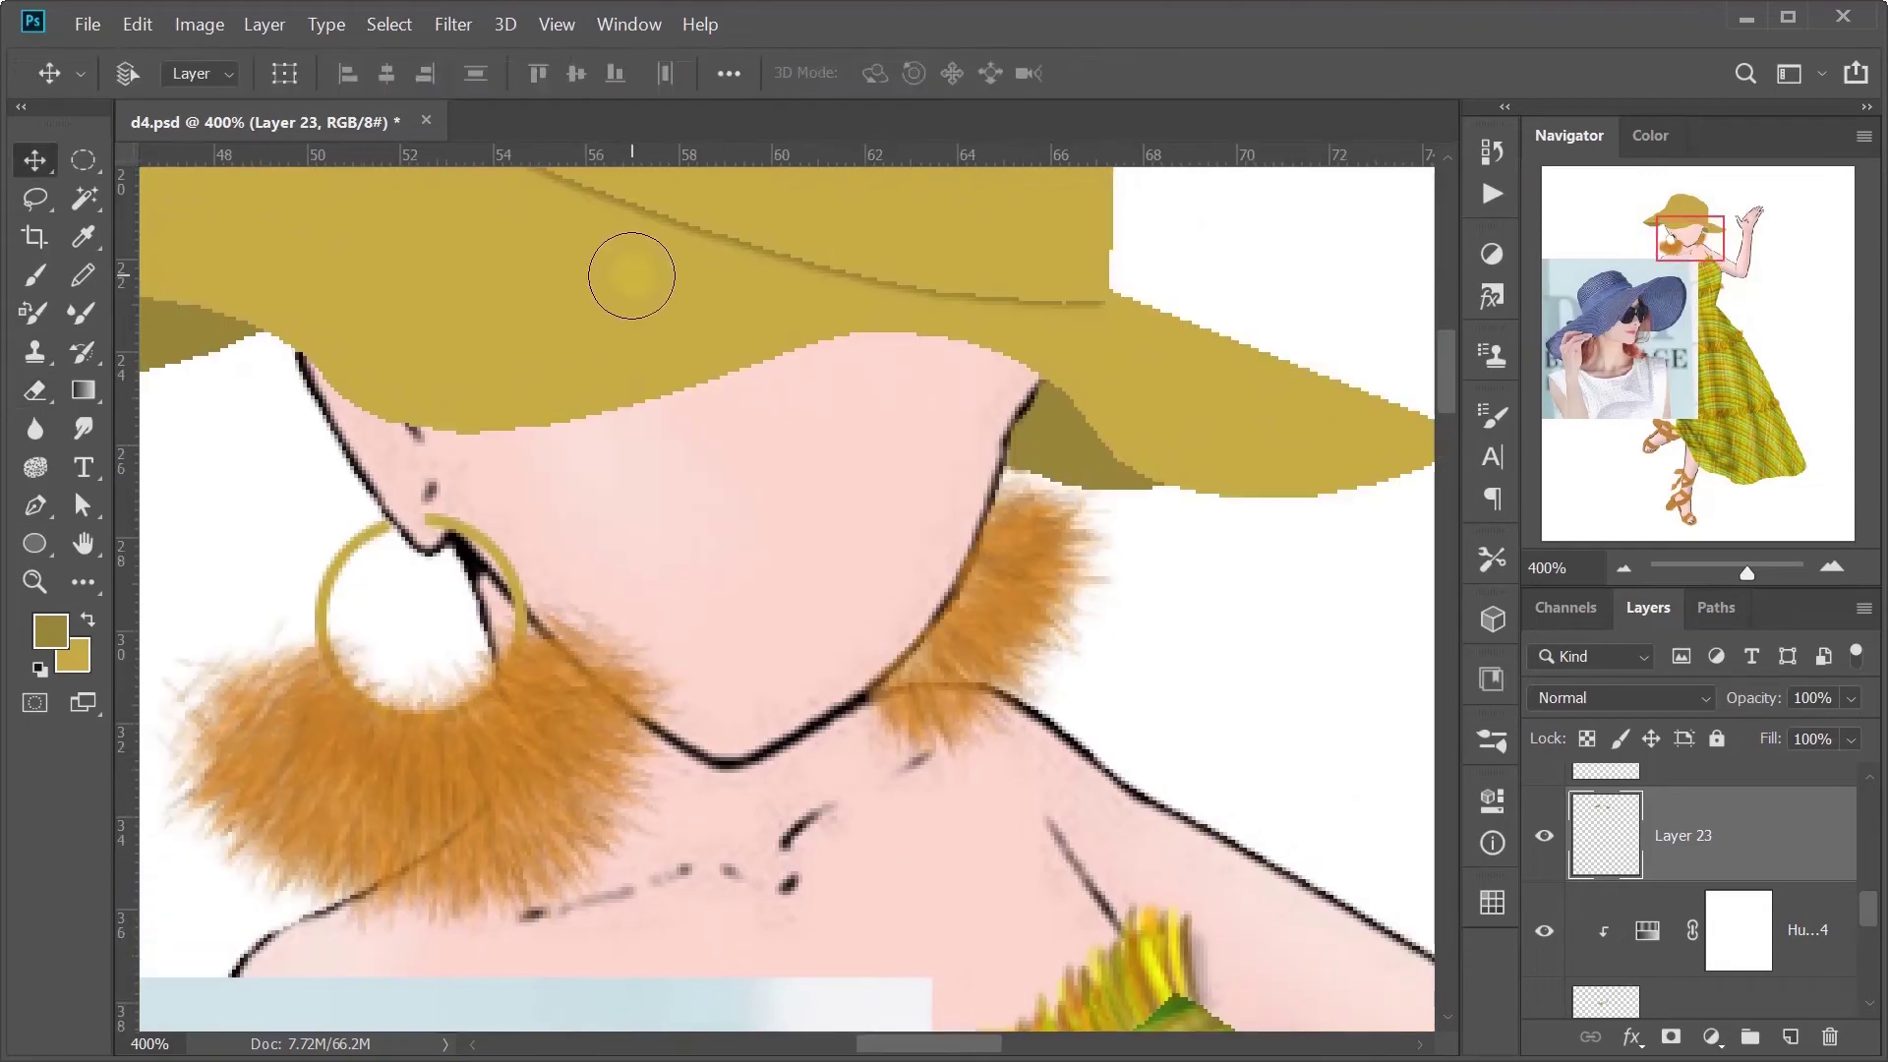
Step: Paint hat colour along the brim edge over the face and fill the left brim tip
{"action": "left_click_drag", "start_coordinate": [698, 366], "coordinate": [1107, 423]}
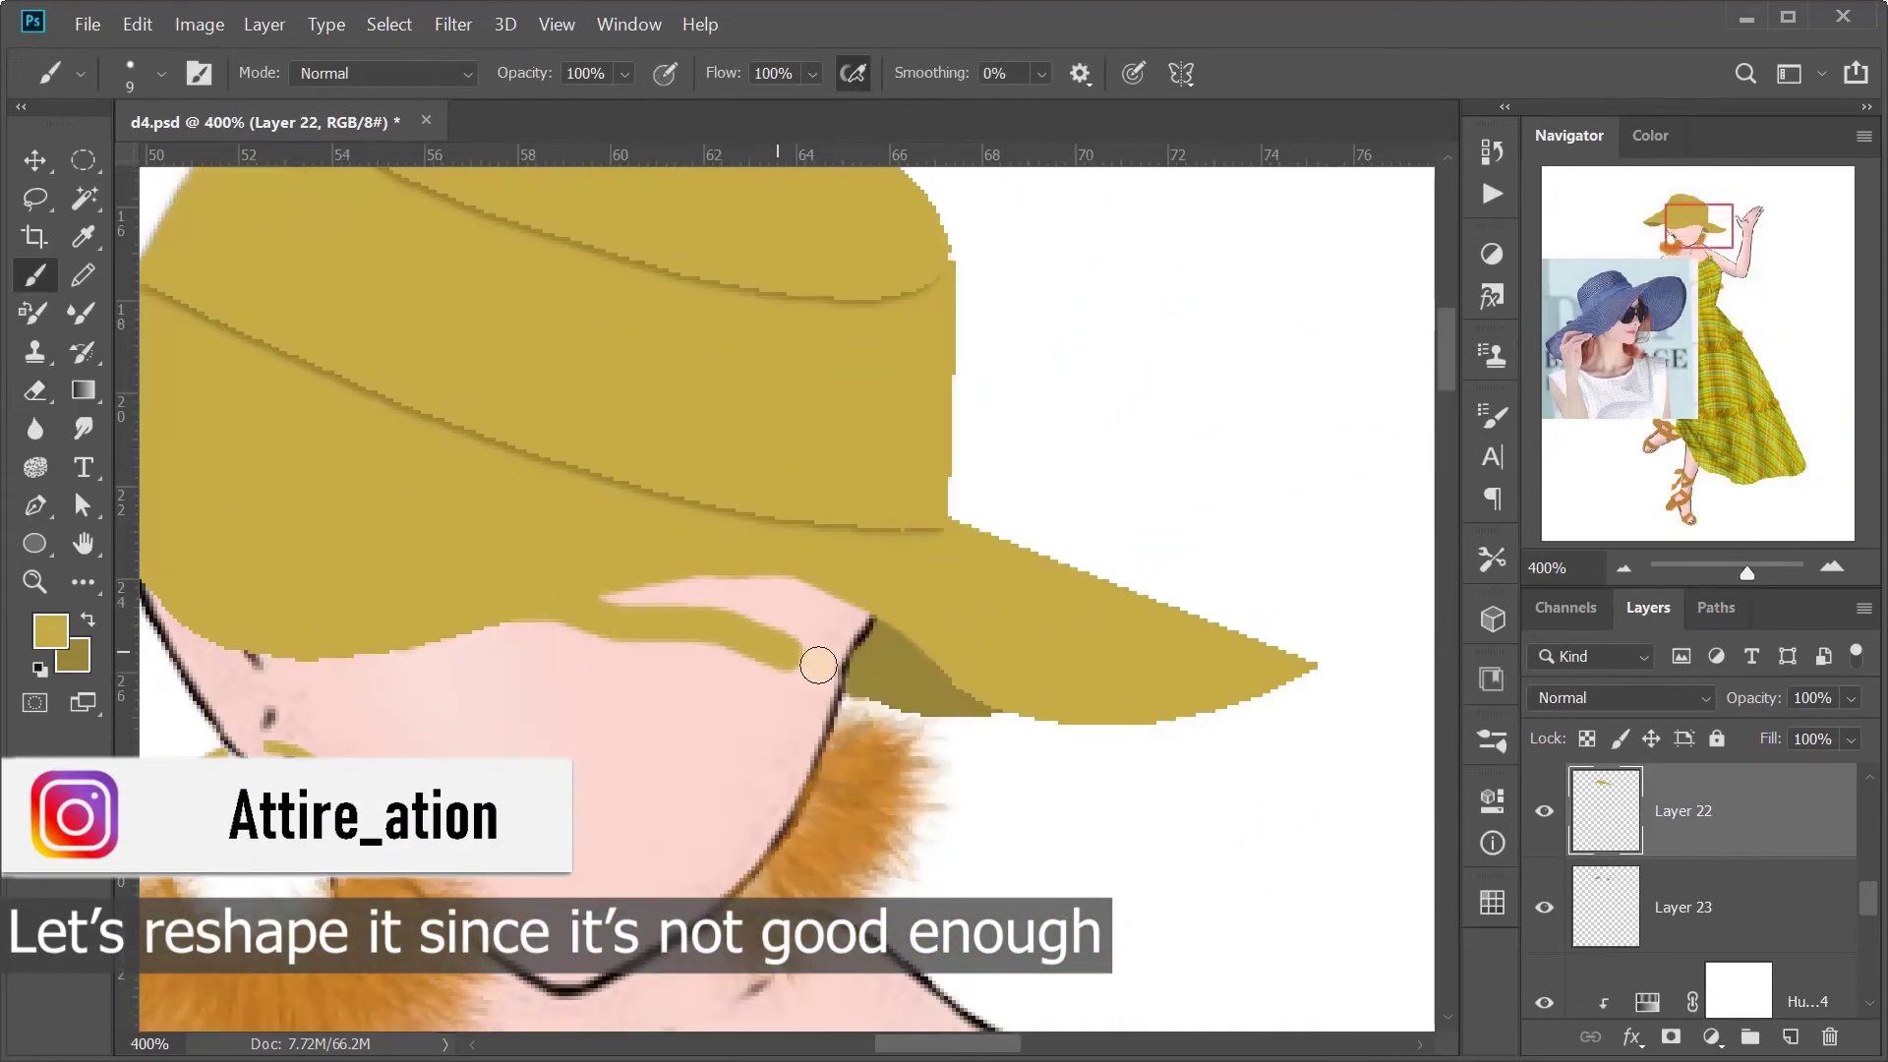
{"action": "left_click_drag", "start_coordinate": [822, 662], "coordinate": [623, 610]}
{"action": "left_click_drag", "start_coordinate": [484, 560], "coordinate": [1070, 705]}
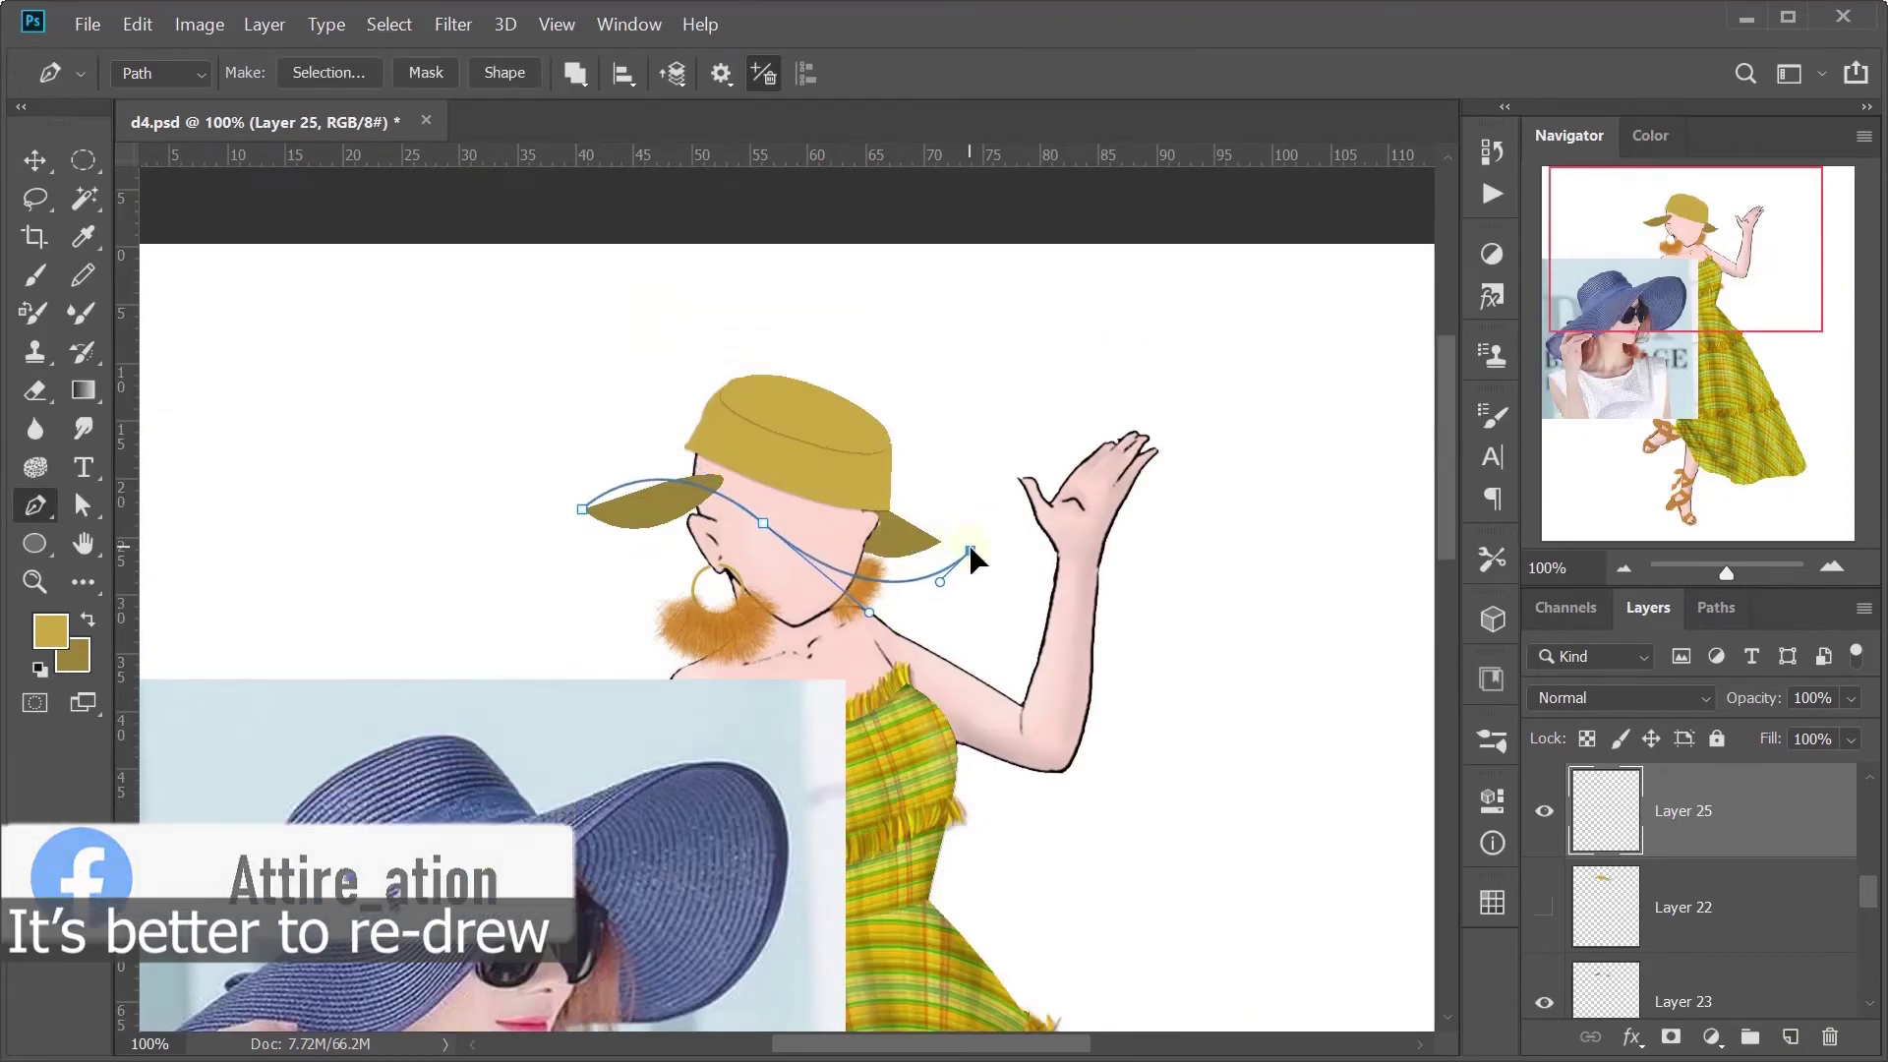
{"action": "left_click", "coordinate": [582, 509]}
{"action": "right_click", "coordinate": [603, 502]}
{"action": "left_click", "coordinate": [789, 462]}
{"action": "key", "text": "Return"}
{"action": "key", "text": "ctrl+d"}
{"action": "key", "text": "v"}
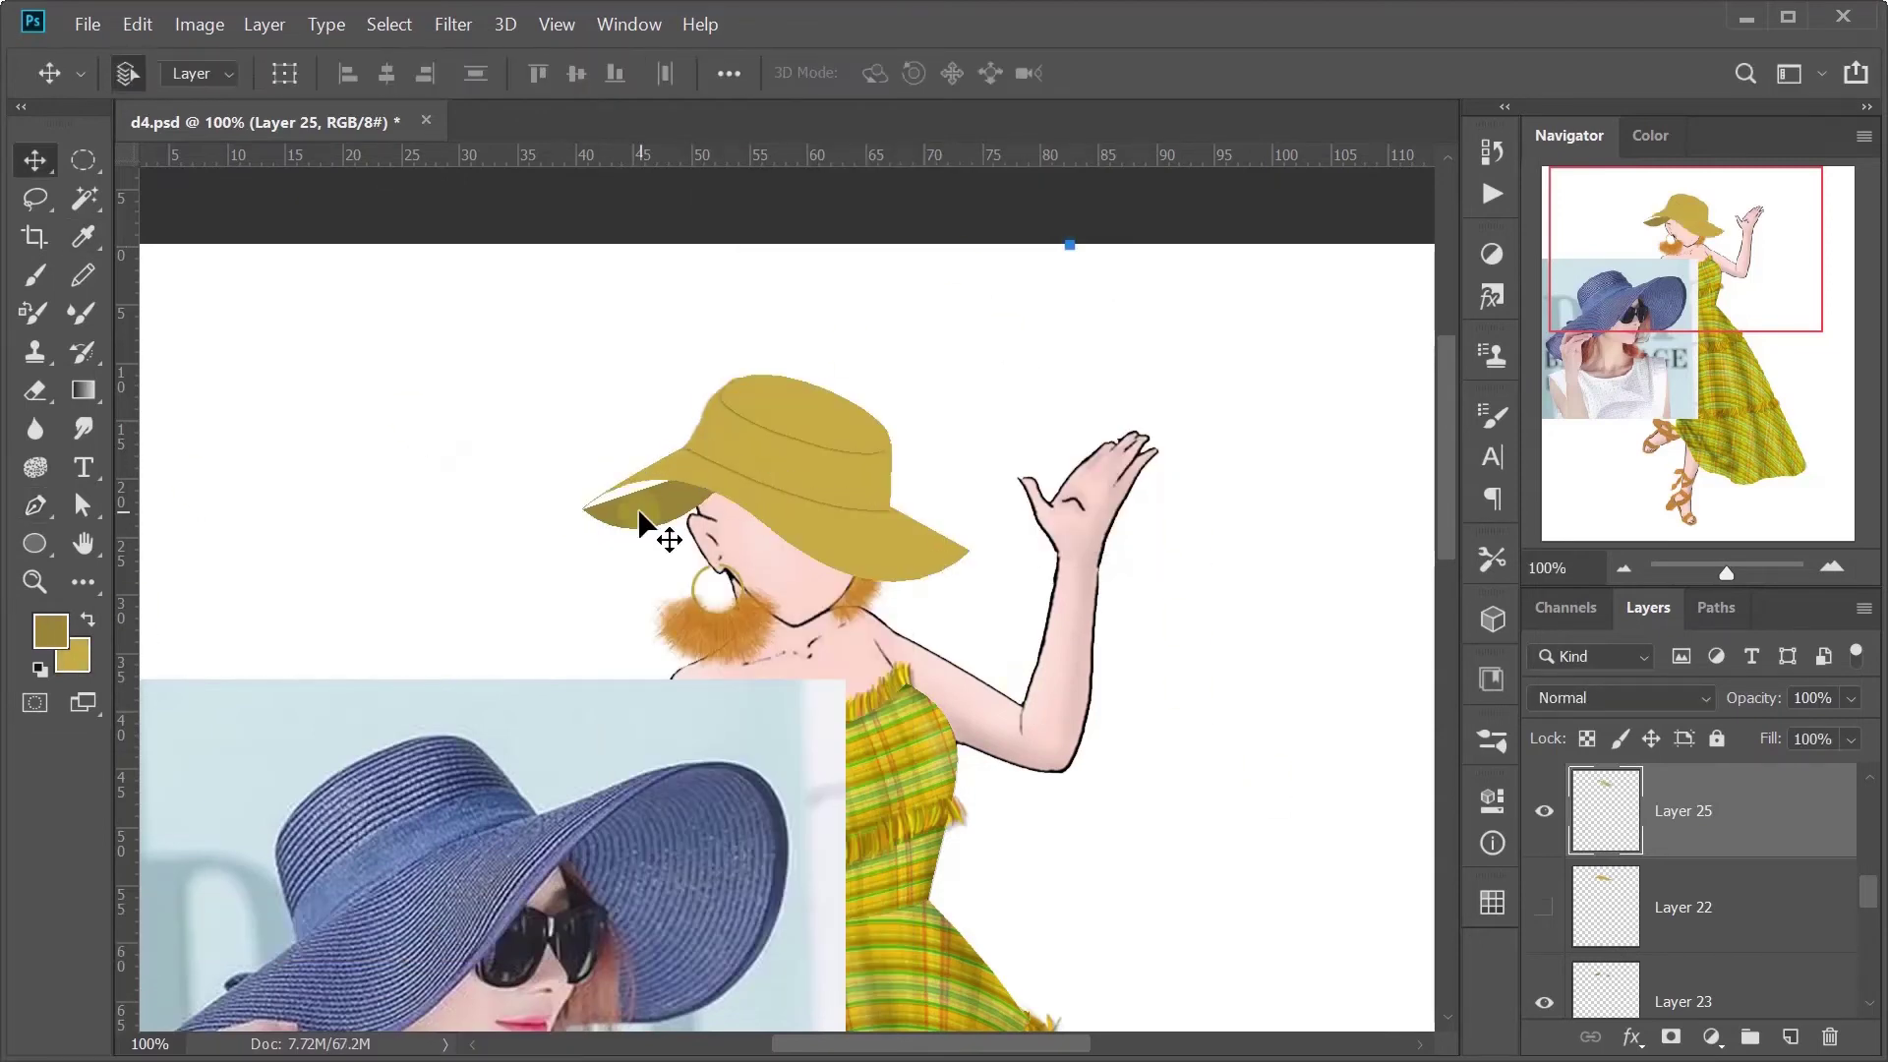
Step: Touch up the brim on Layer 23 with brush and eraser
{"action": "left_click", "coordinate": [666, 531], "text": "ctrl"}
{"action": "key", "text": "b"}
{"action": "scroll", "coordinate": [581, 509], "scroll_direction": "up", "scroll_amount": 3}
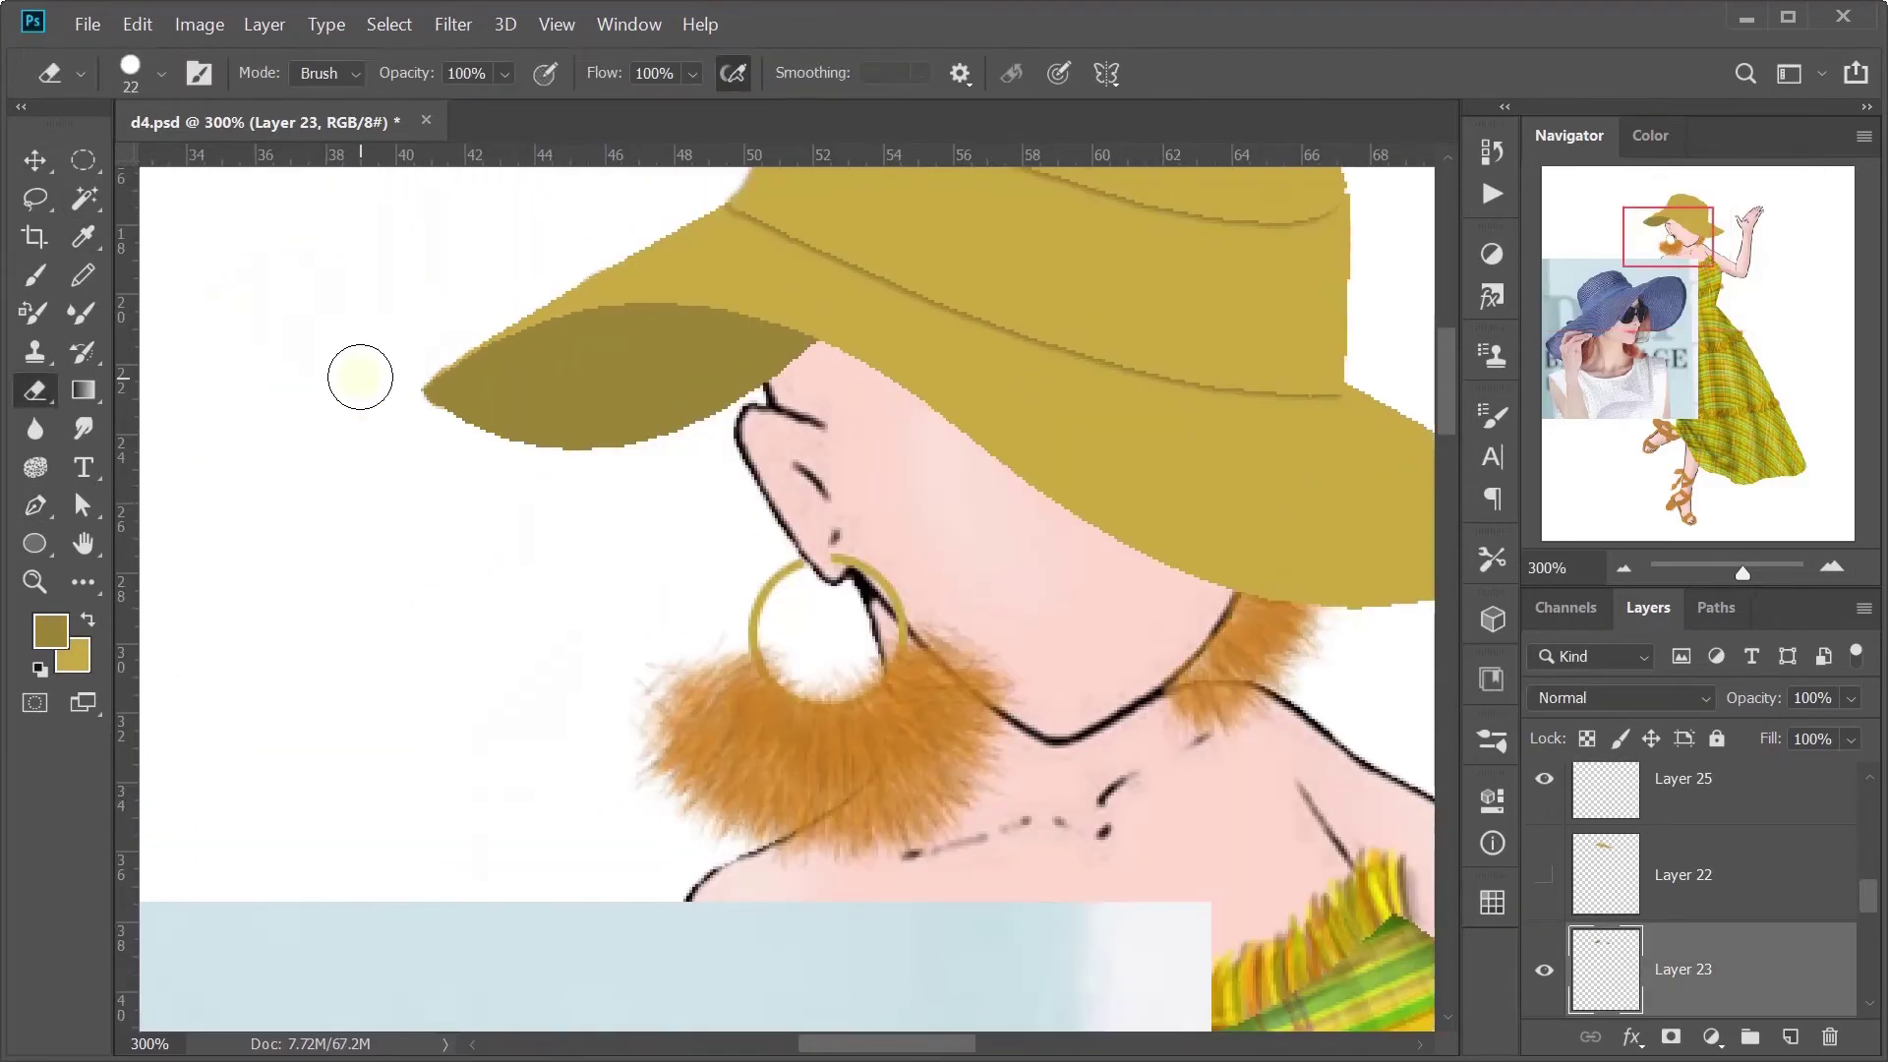
{"action": "key", "text": "e"}
{"action": "key", "text": "ctrl+0"}
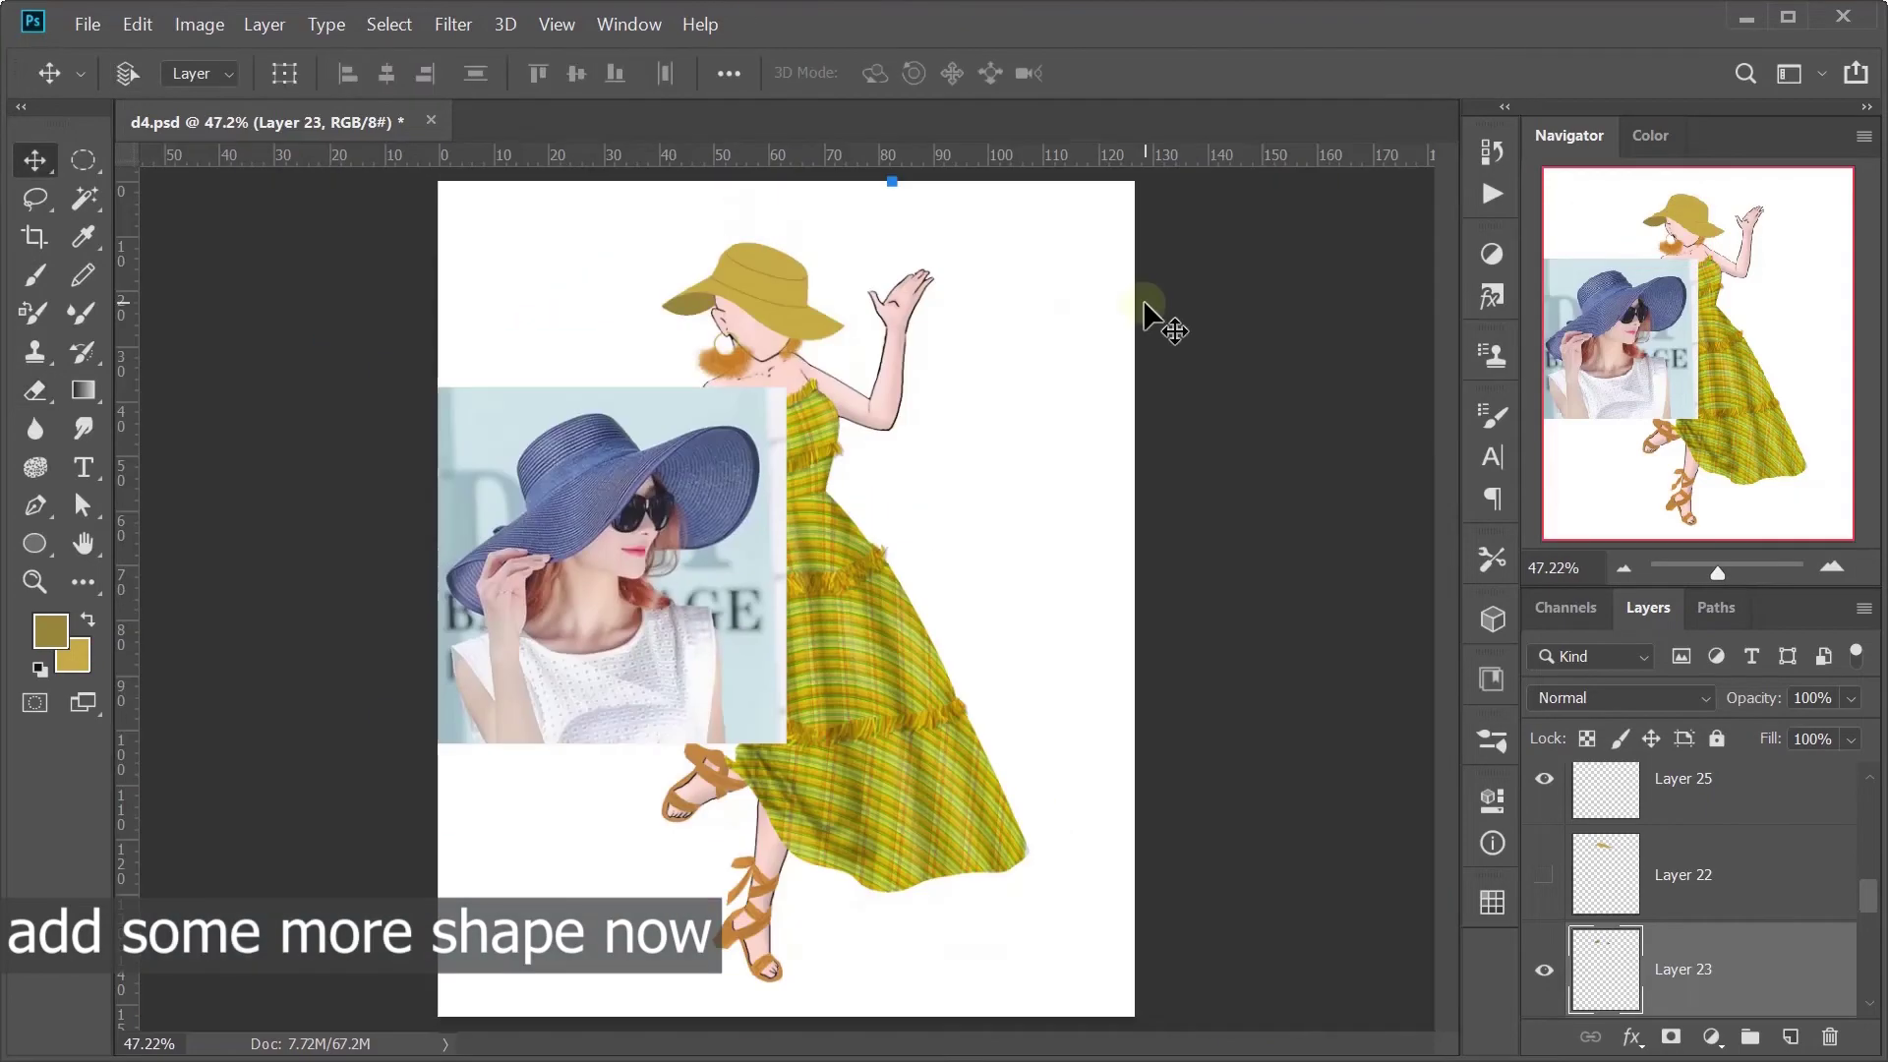
{"action": "key", "text": "p"}
{"action": "key", "text": "alt+bracketright"}
{"action": "scroll", "coordinate": [910, 644], "scroll_direction": "up", "scroll_amount": 5}
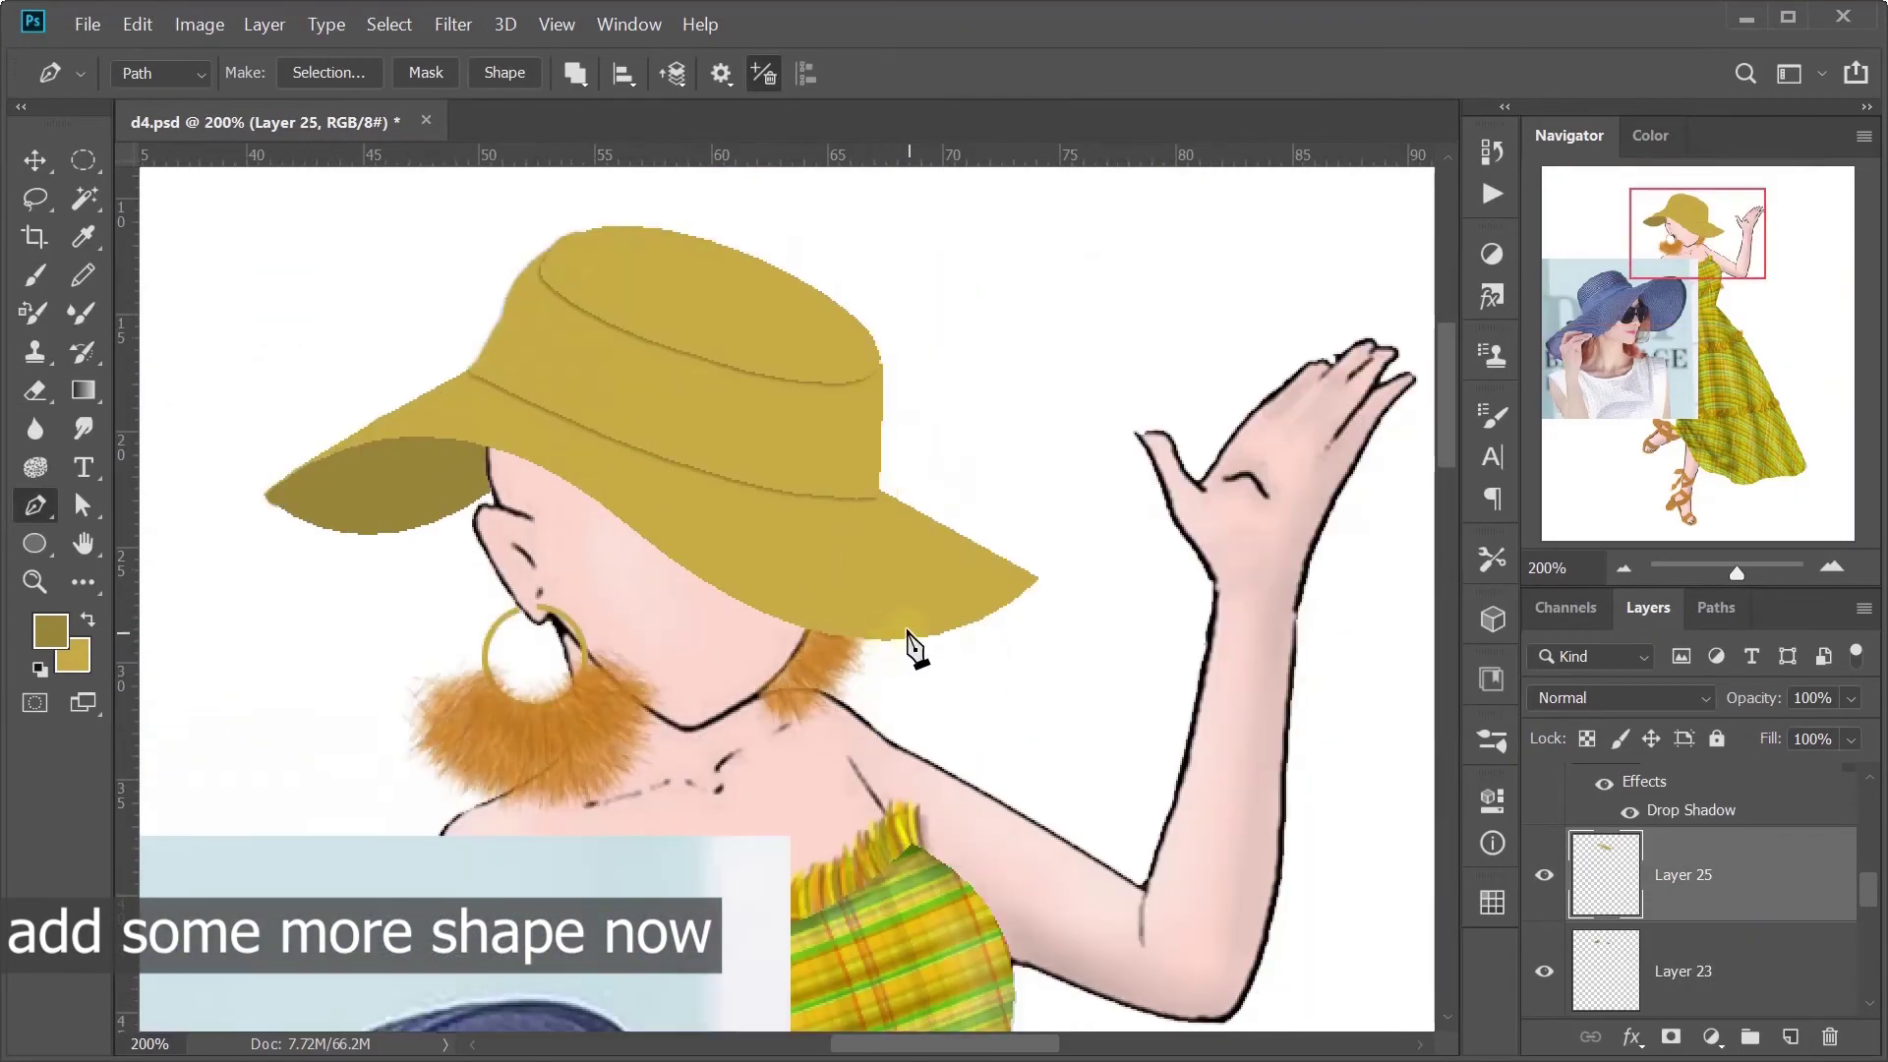
Step: Extend the right brim tip with a curved outline filled in hat colour
{"action": "left_click_drag", "start_coordinate": [1081, 552], "coordinate": [1094, 530]}
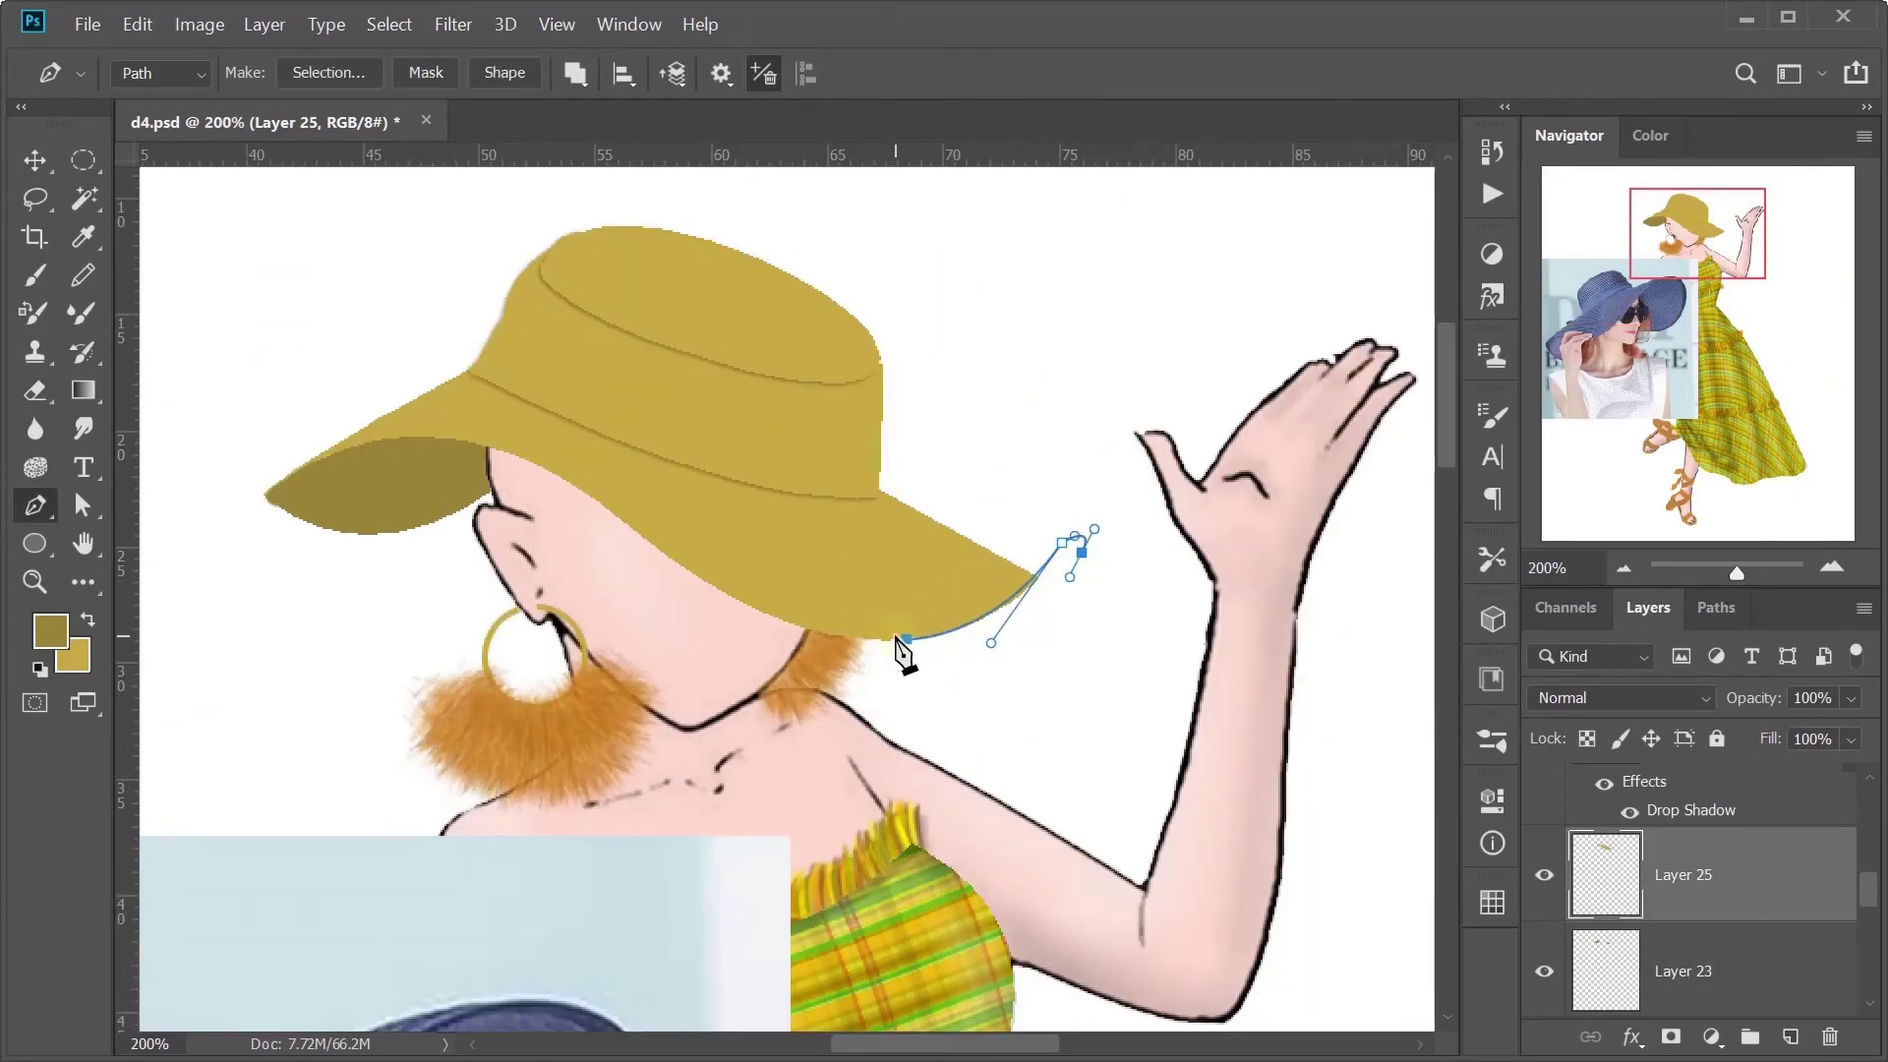
{"action": "key", "text": "x"}
{"action": "key", "text": "ctrl+Return"}
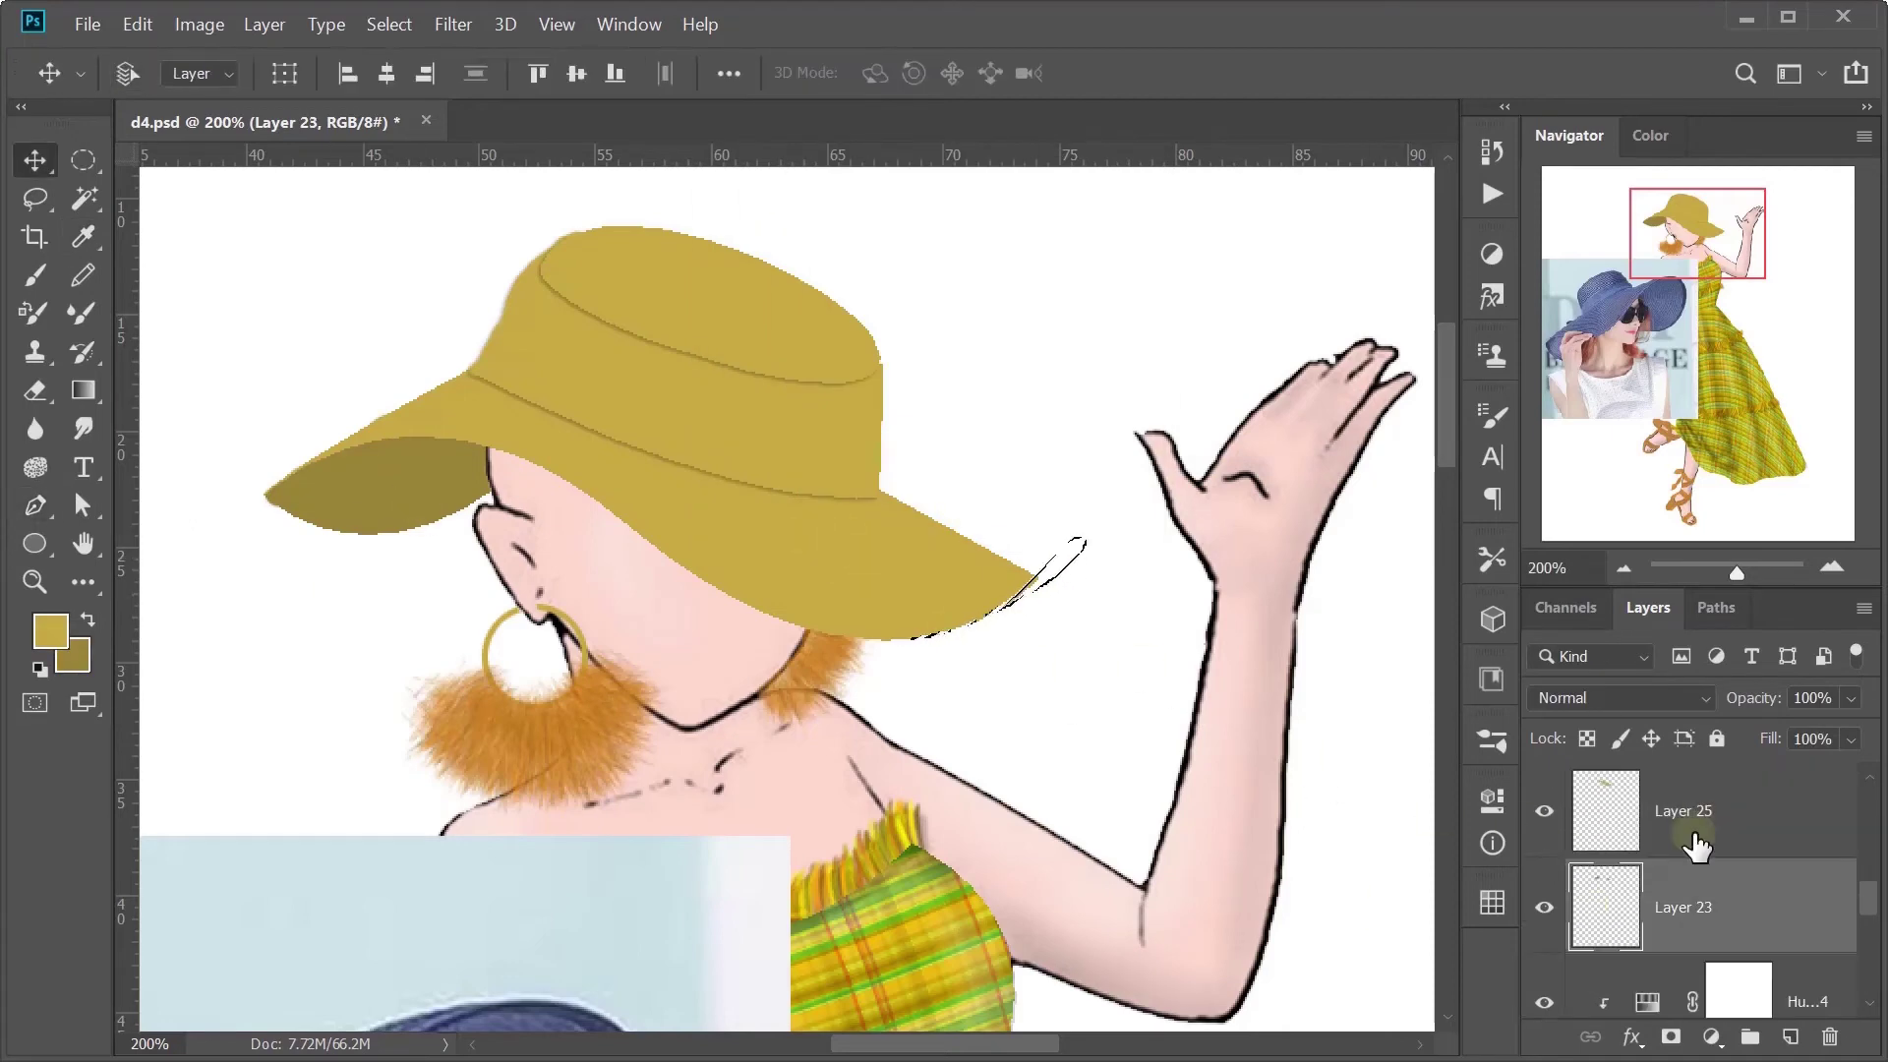
{"action": "key", "text": "alt+BackSpace"}
{"action": "key", "text": "ctrl+d"}
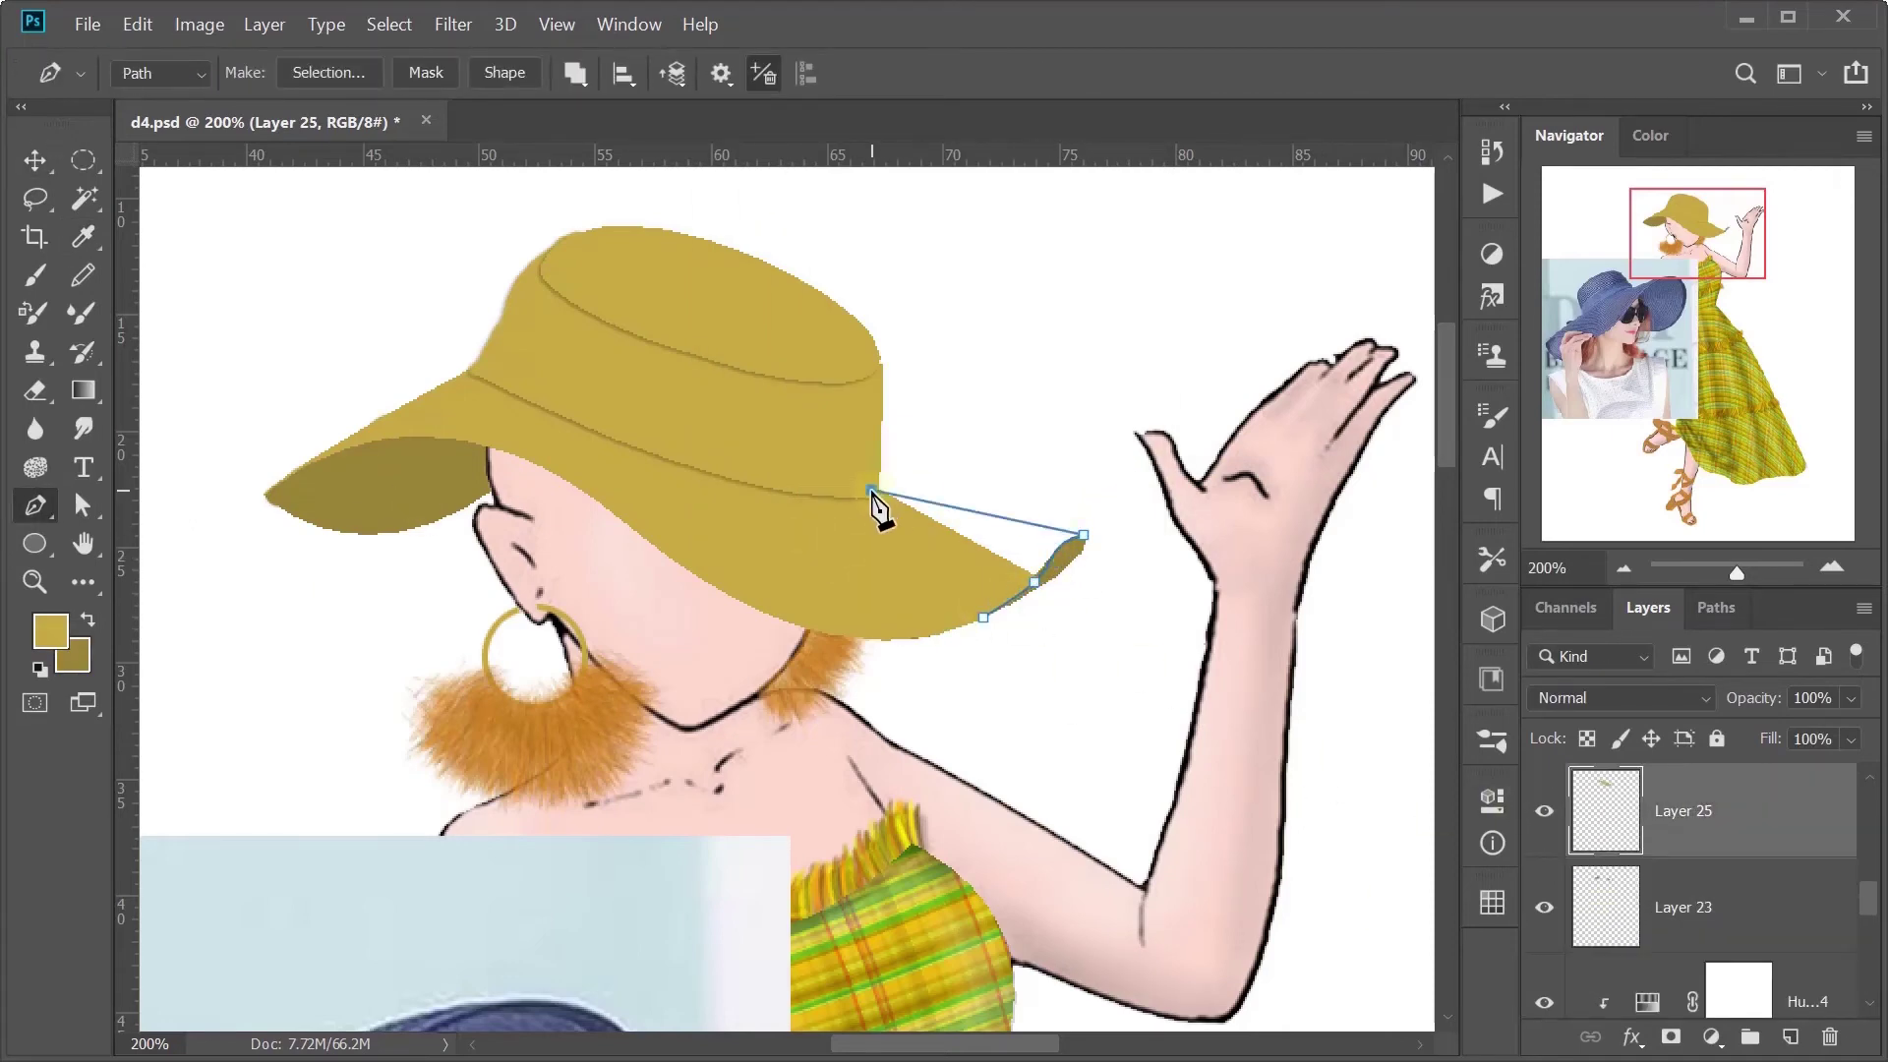
{"action": "key", "text": "x"}
{"action": "key", "text": "ctrl+Return"}
{"action": "key", "text": "alt+BackSpace"}
{"action": "key", "text": "ctrl+d"}
{"action": "key", "text": "ctrl+0"}
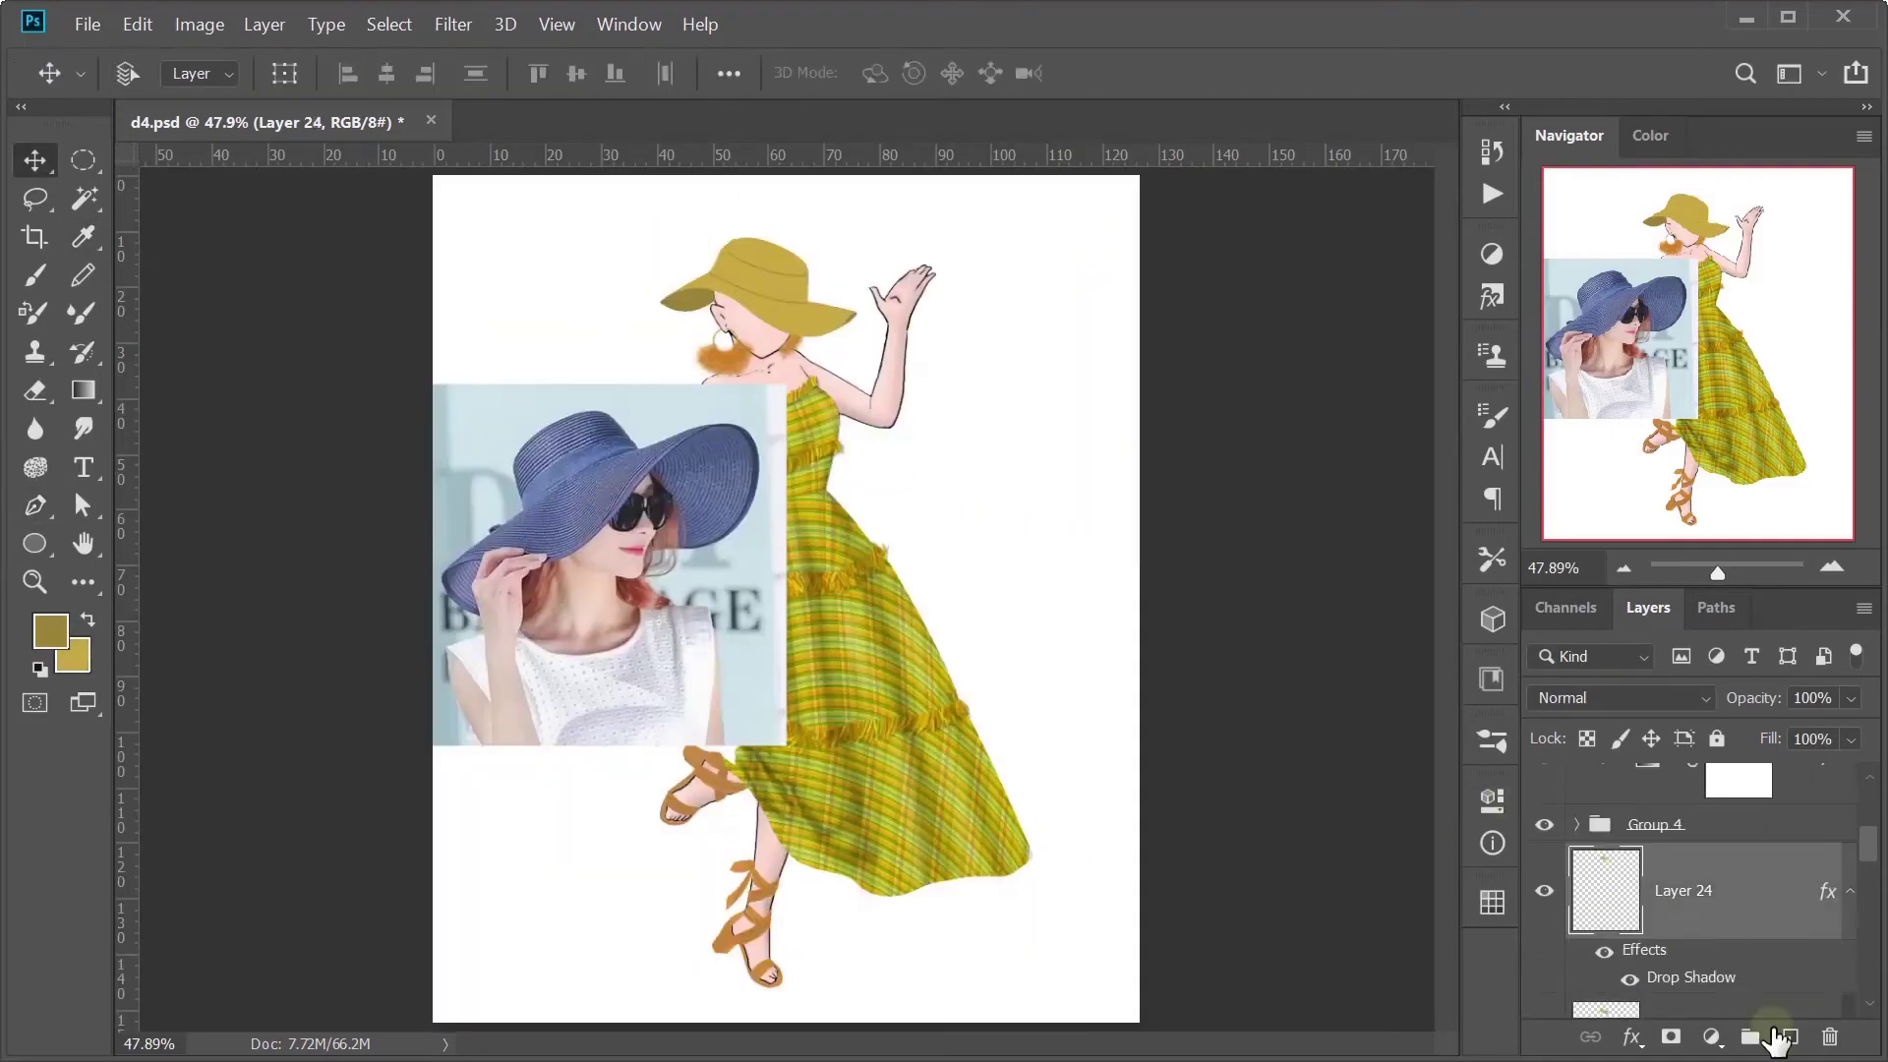
{"action": "key", "text": "b"}
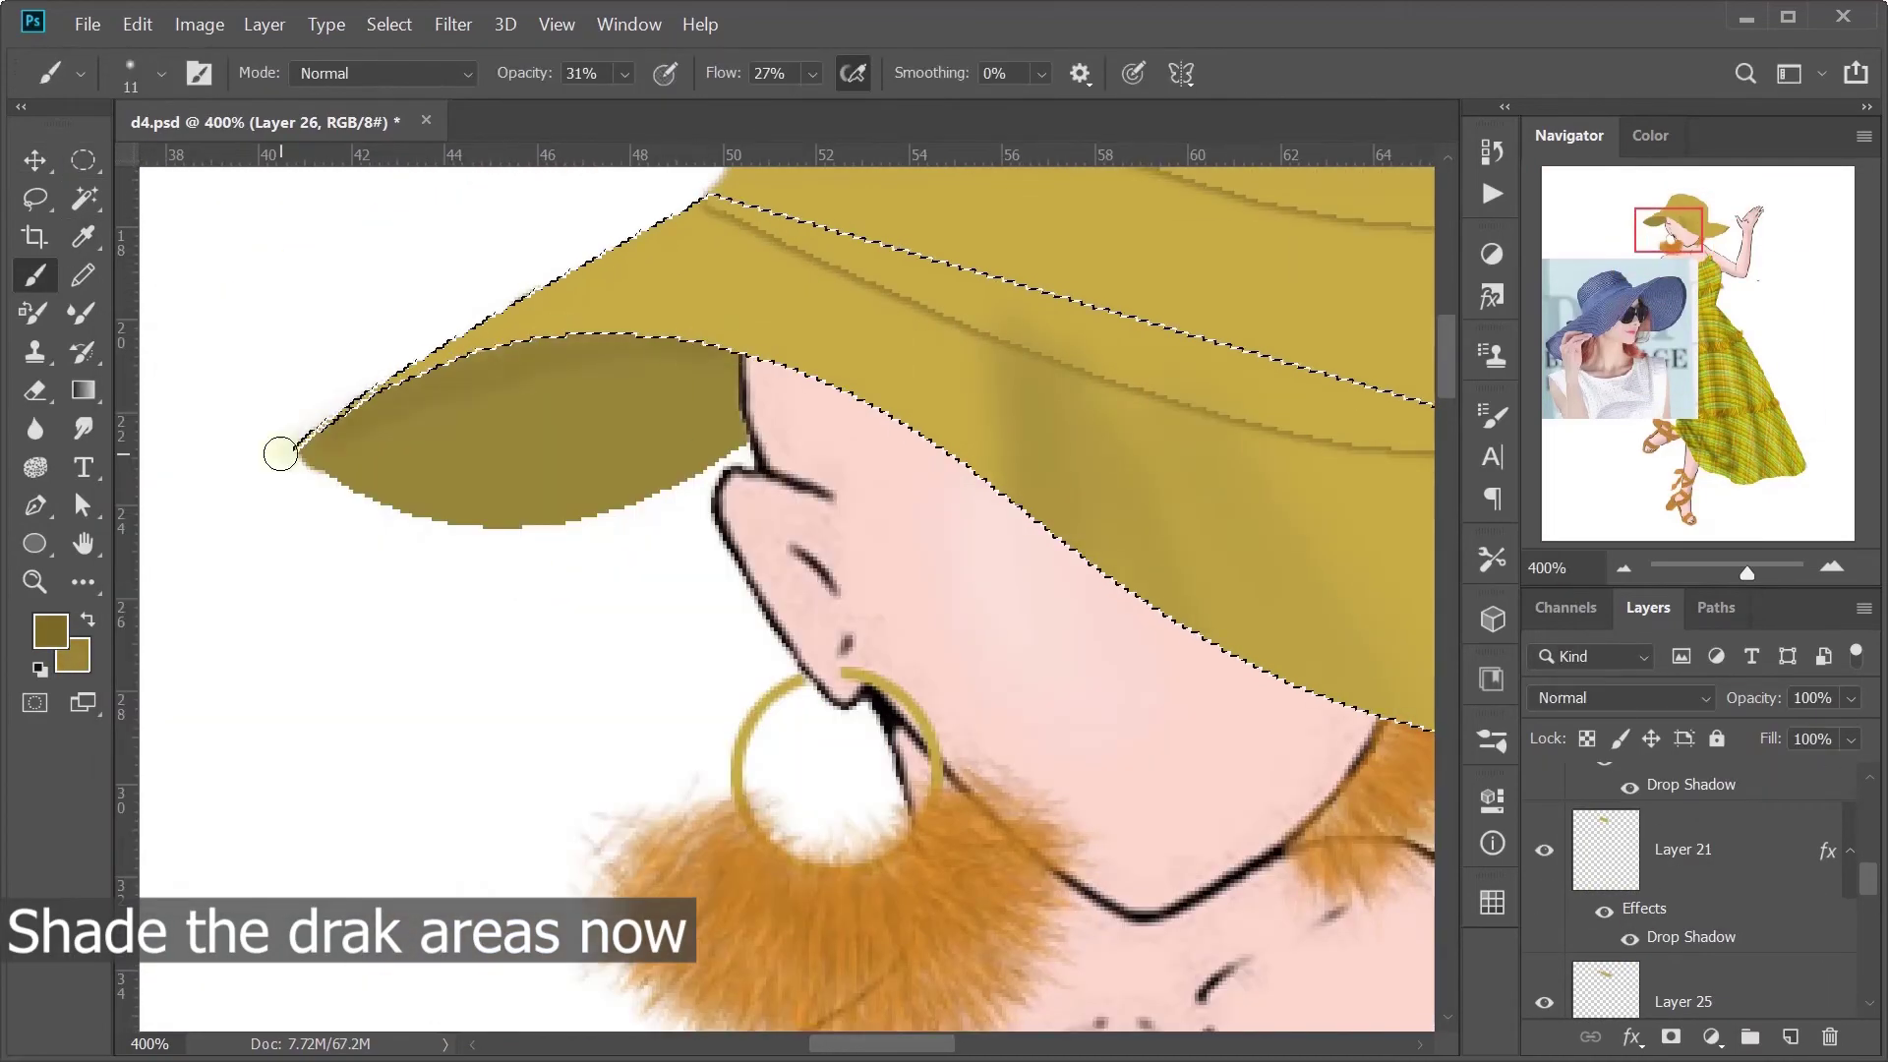
Step: Paint soft shadow inside the hat crown and lighten it with the eraser
{"action": "key", "text": "x"}
{"action": "key", "text": "e"}
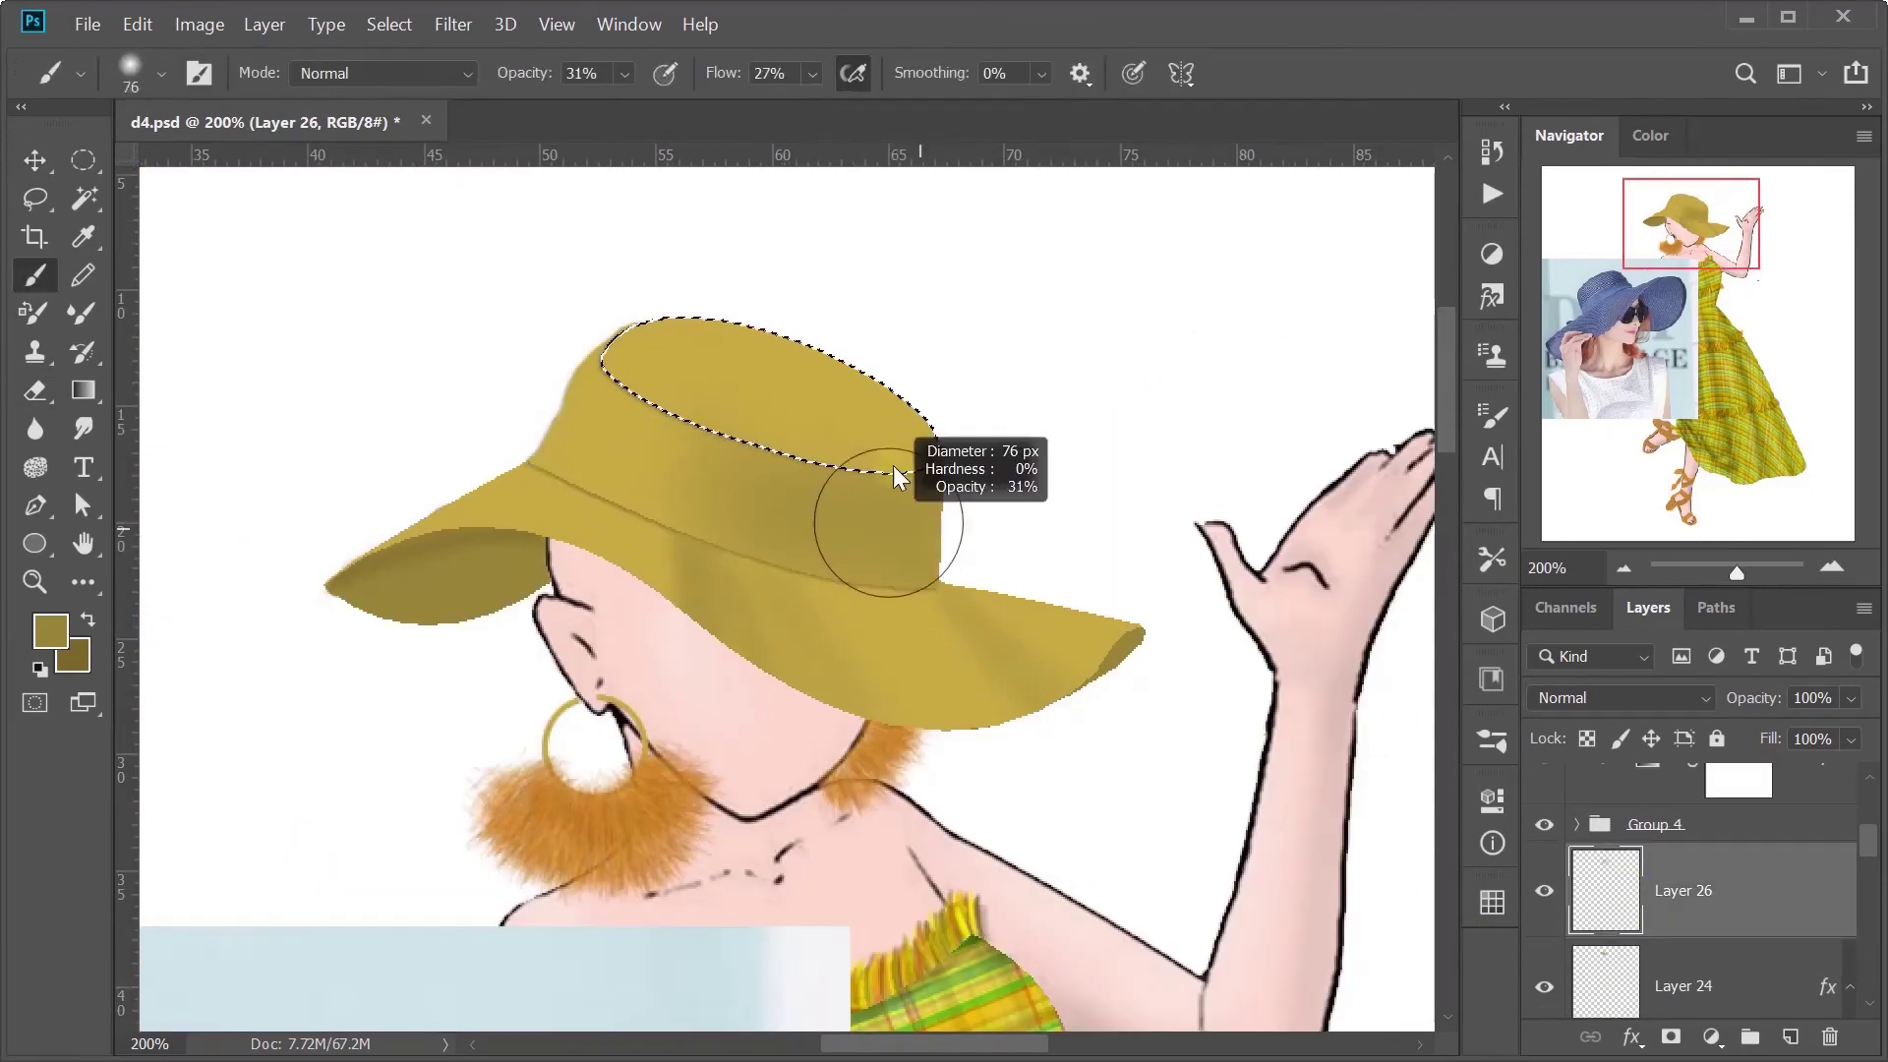
{"action": "mouse_move", "coordinate": [668, 393]}
{"action": "left_mouse_down"}
{"action": "mouse_move", "coordinate": [787, 403]}
{"action": "mouse_move", "coordinate": [786, 364]}
{"action": "left_mouse_up"}
{"action": "key", "text": "ctrl+d"}
{"action": "key", "text": "e"}
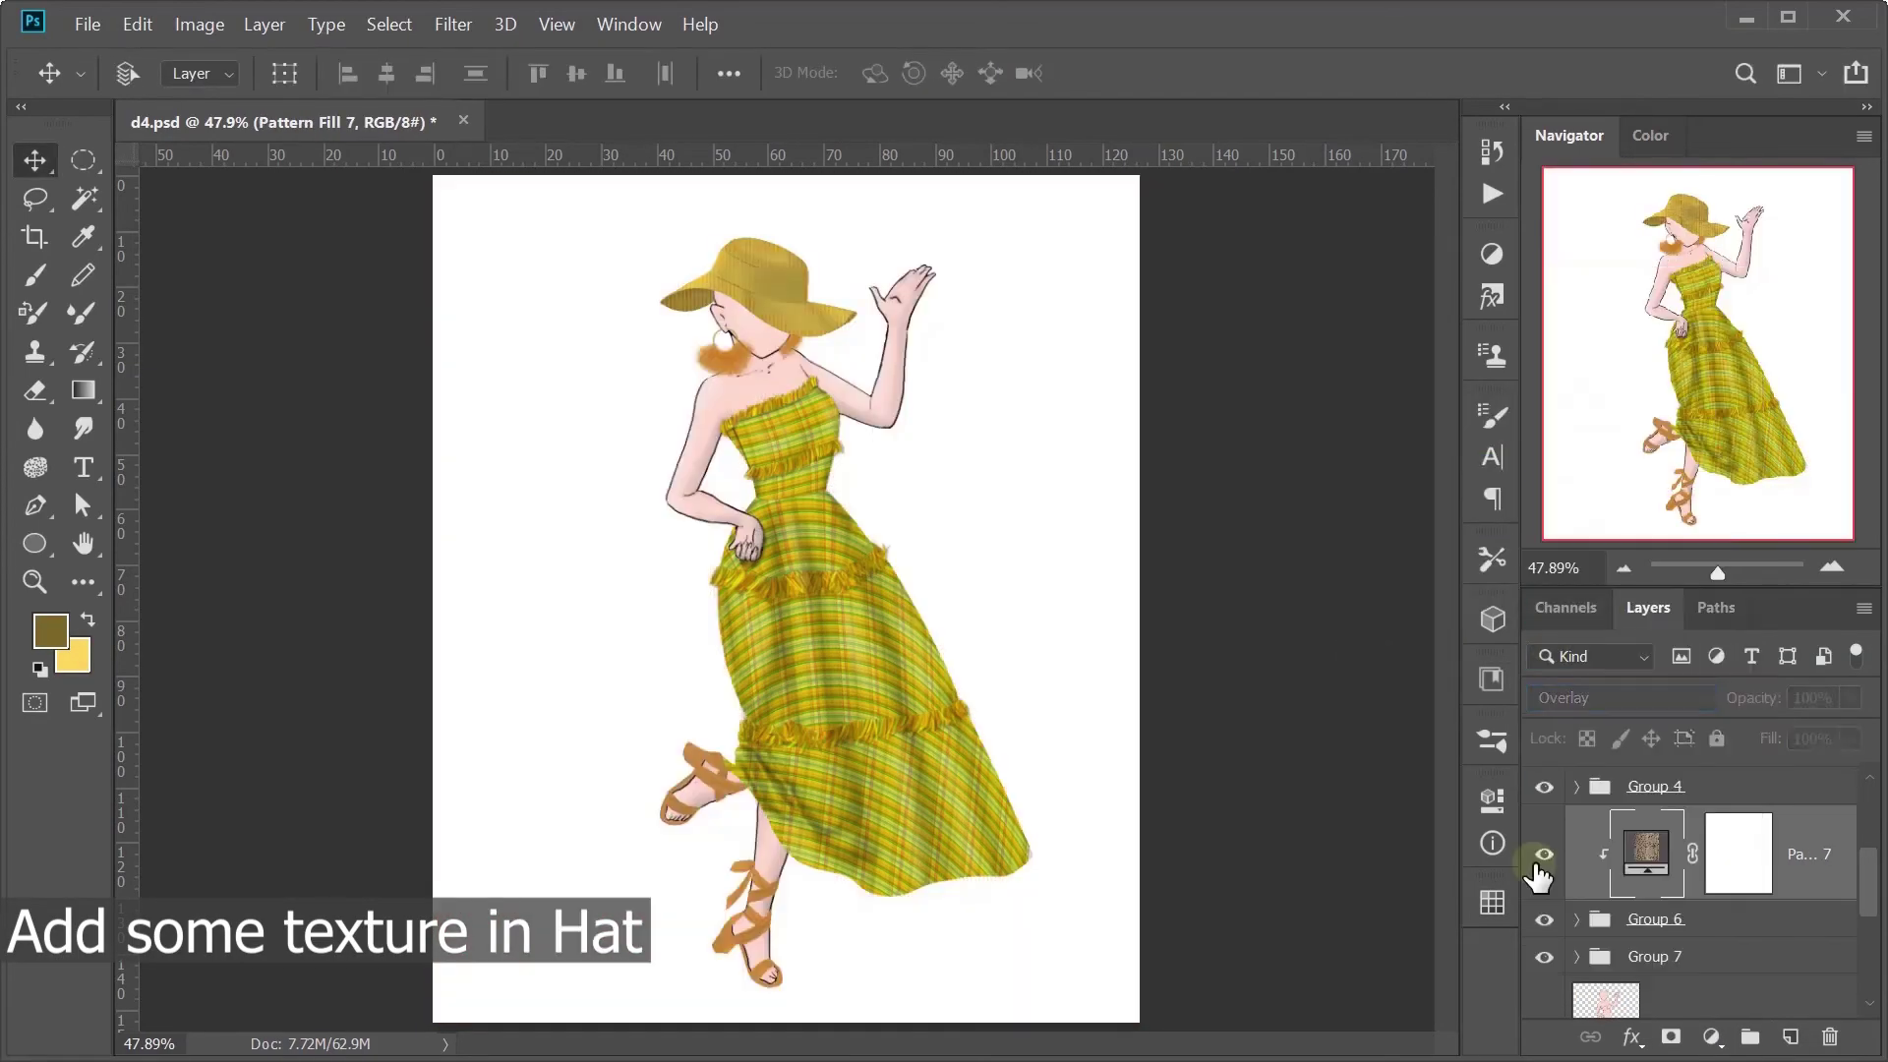
Step: Mask the woven texture to the hat and warp it to follow the crown and brim
{"action": "left_click_drag", "start_coordinate": [570, 185], "coordinate": [1003, 507]}
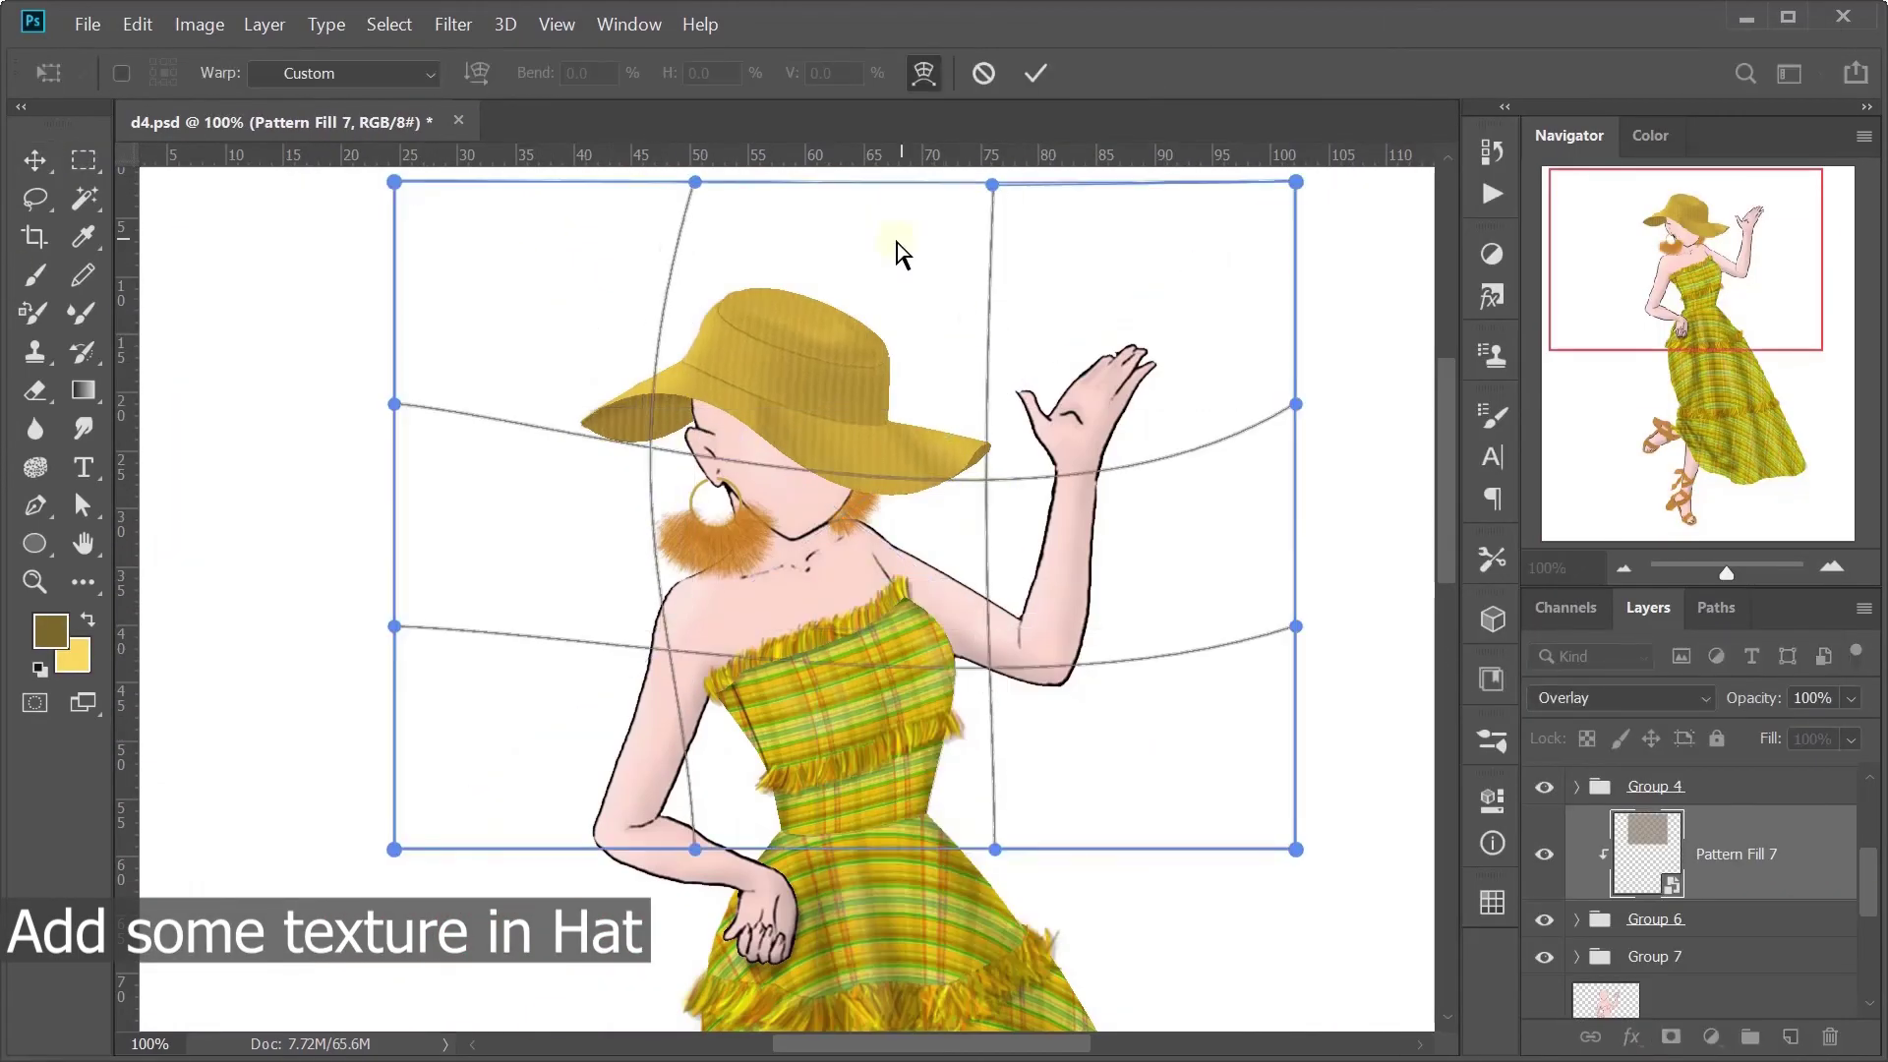
{"action": "left_click_drag", "start_coordinate": [1370, 906], "coordinate": [1389, 573]}
{"action": "left_click_drag", "start_coordinate": [393, 885], "coordinate": [236, 585]}
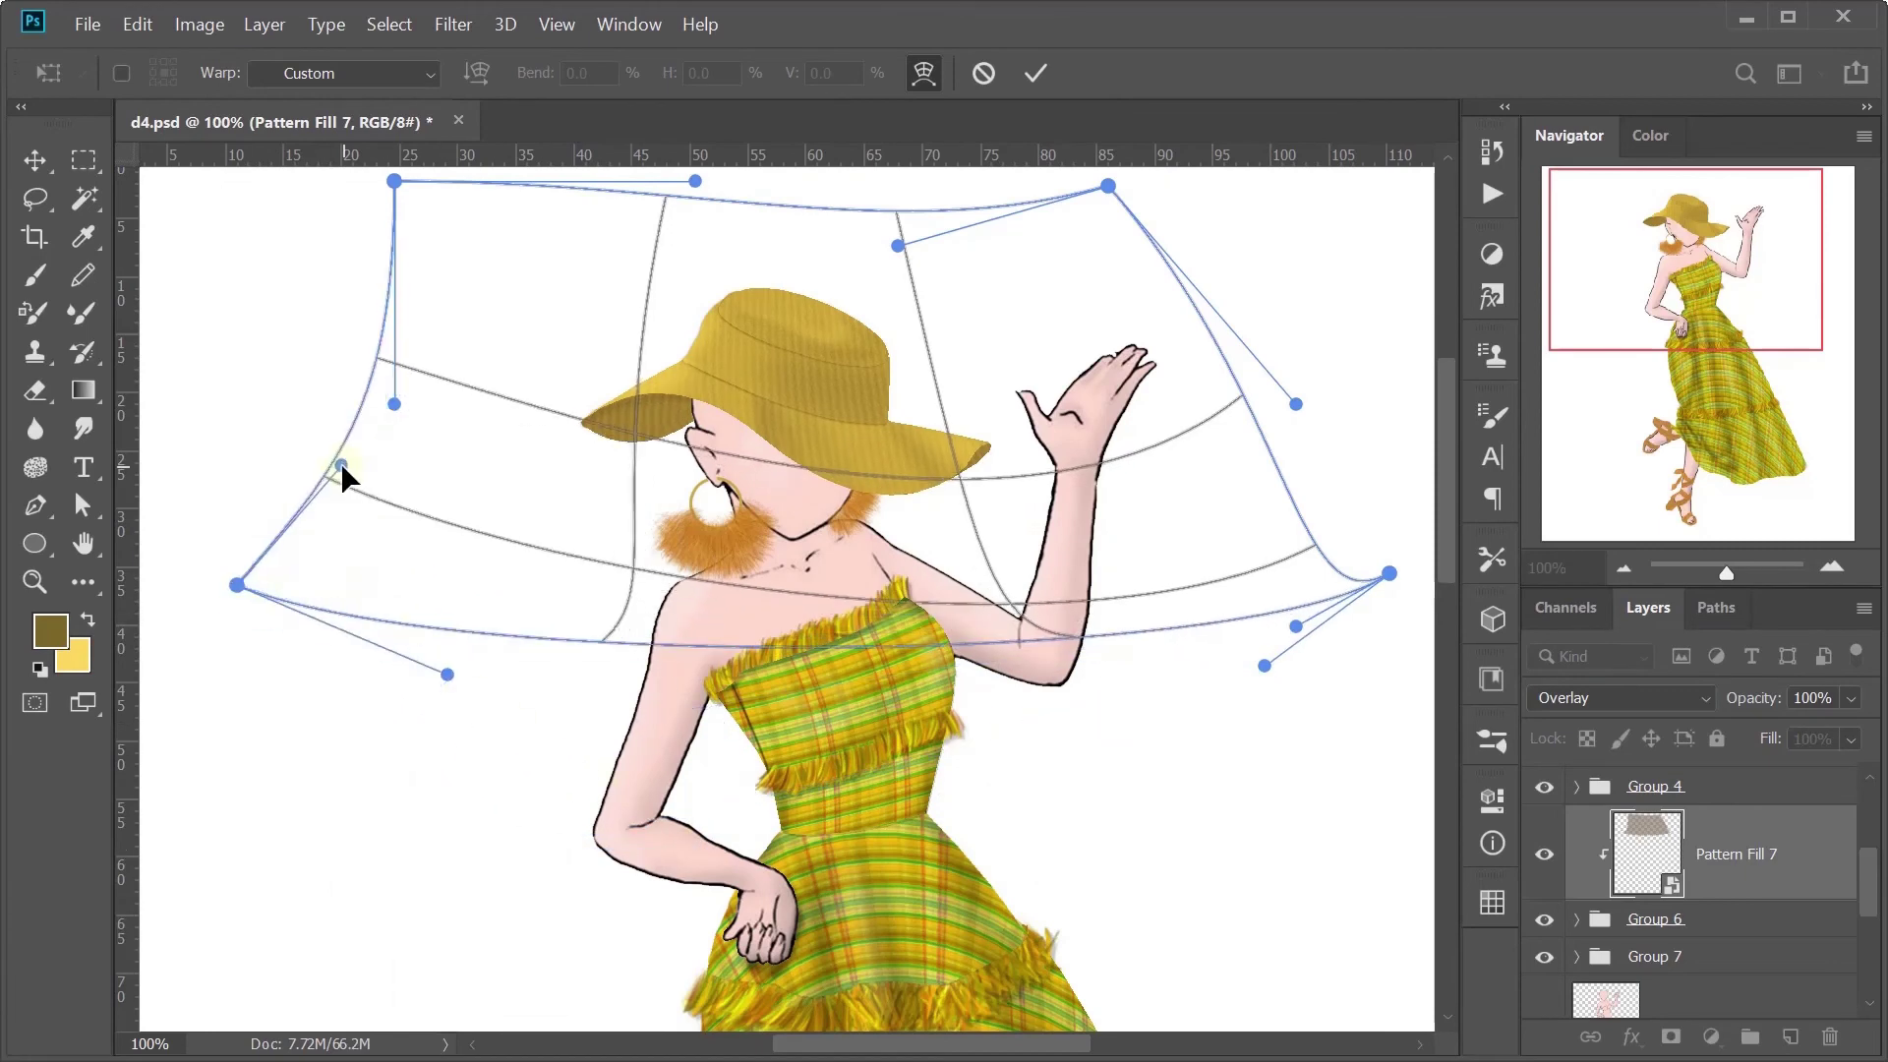
{"action": "key", "text": "Return"}
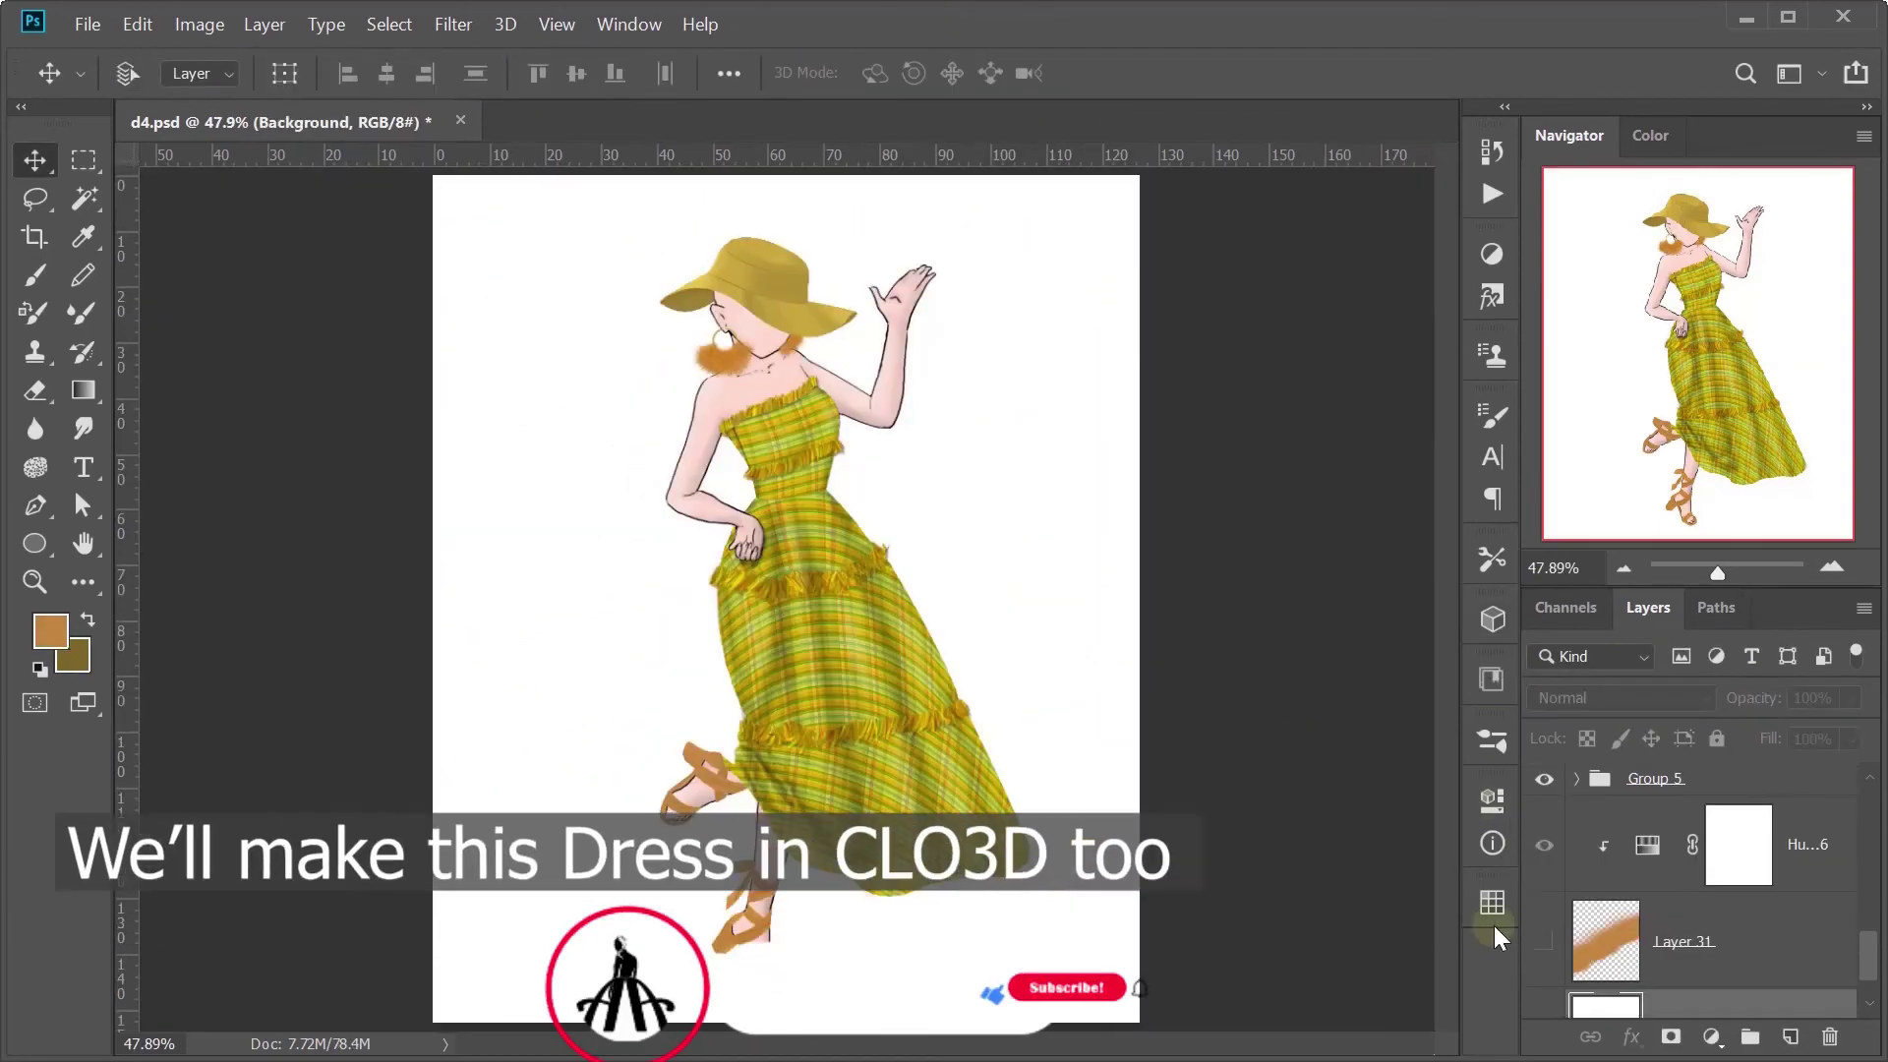
Step: Show the green brushed background, then add empty Layer 32 above the Hue/Saturation layer
{"action": "left_click", "coordinate": [1545, 946]}
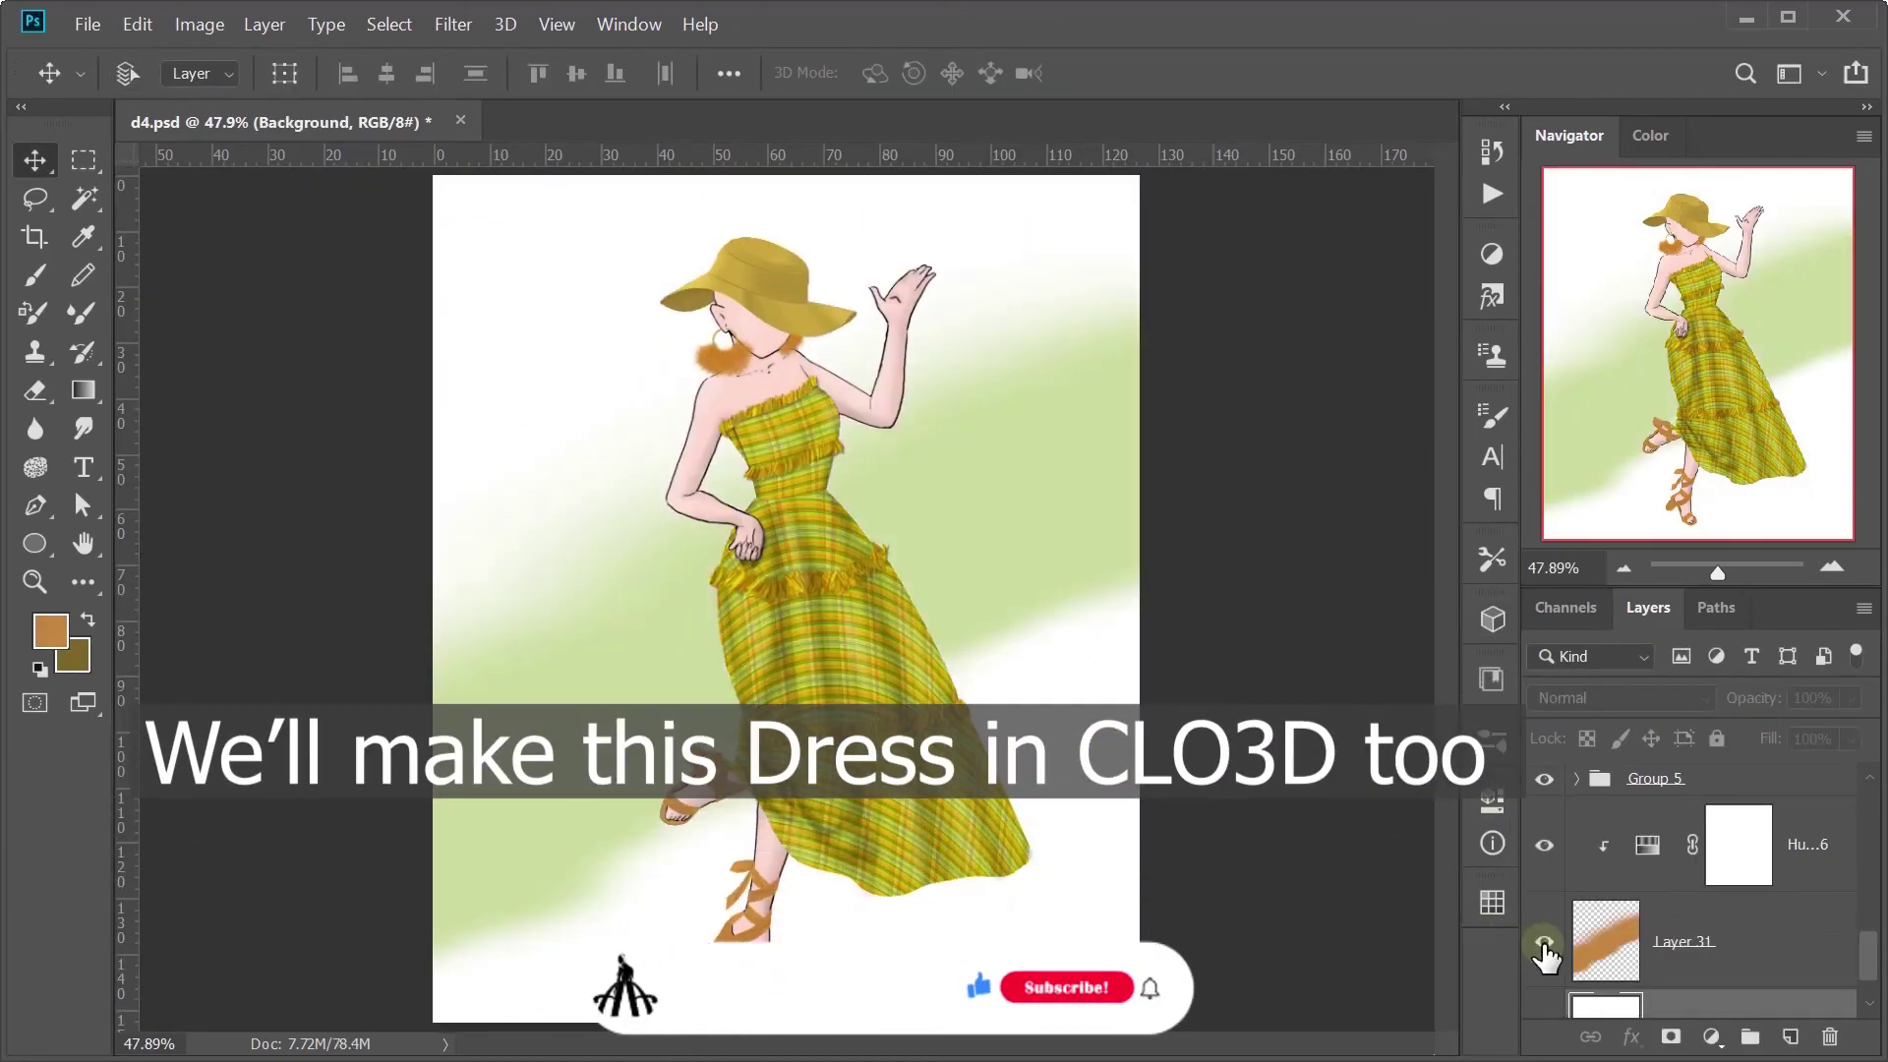
{"action": "scroll", "coordinate": [1671, 914], "scroll_direction": "up", "scroll_amount": 5}
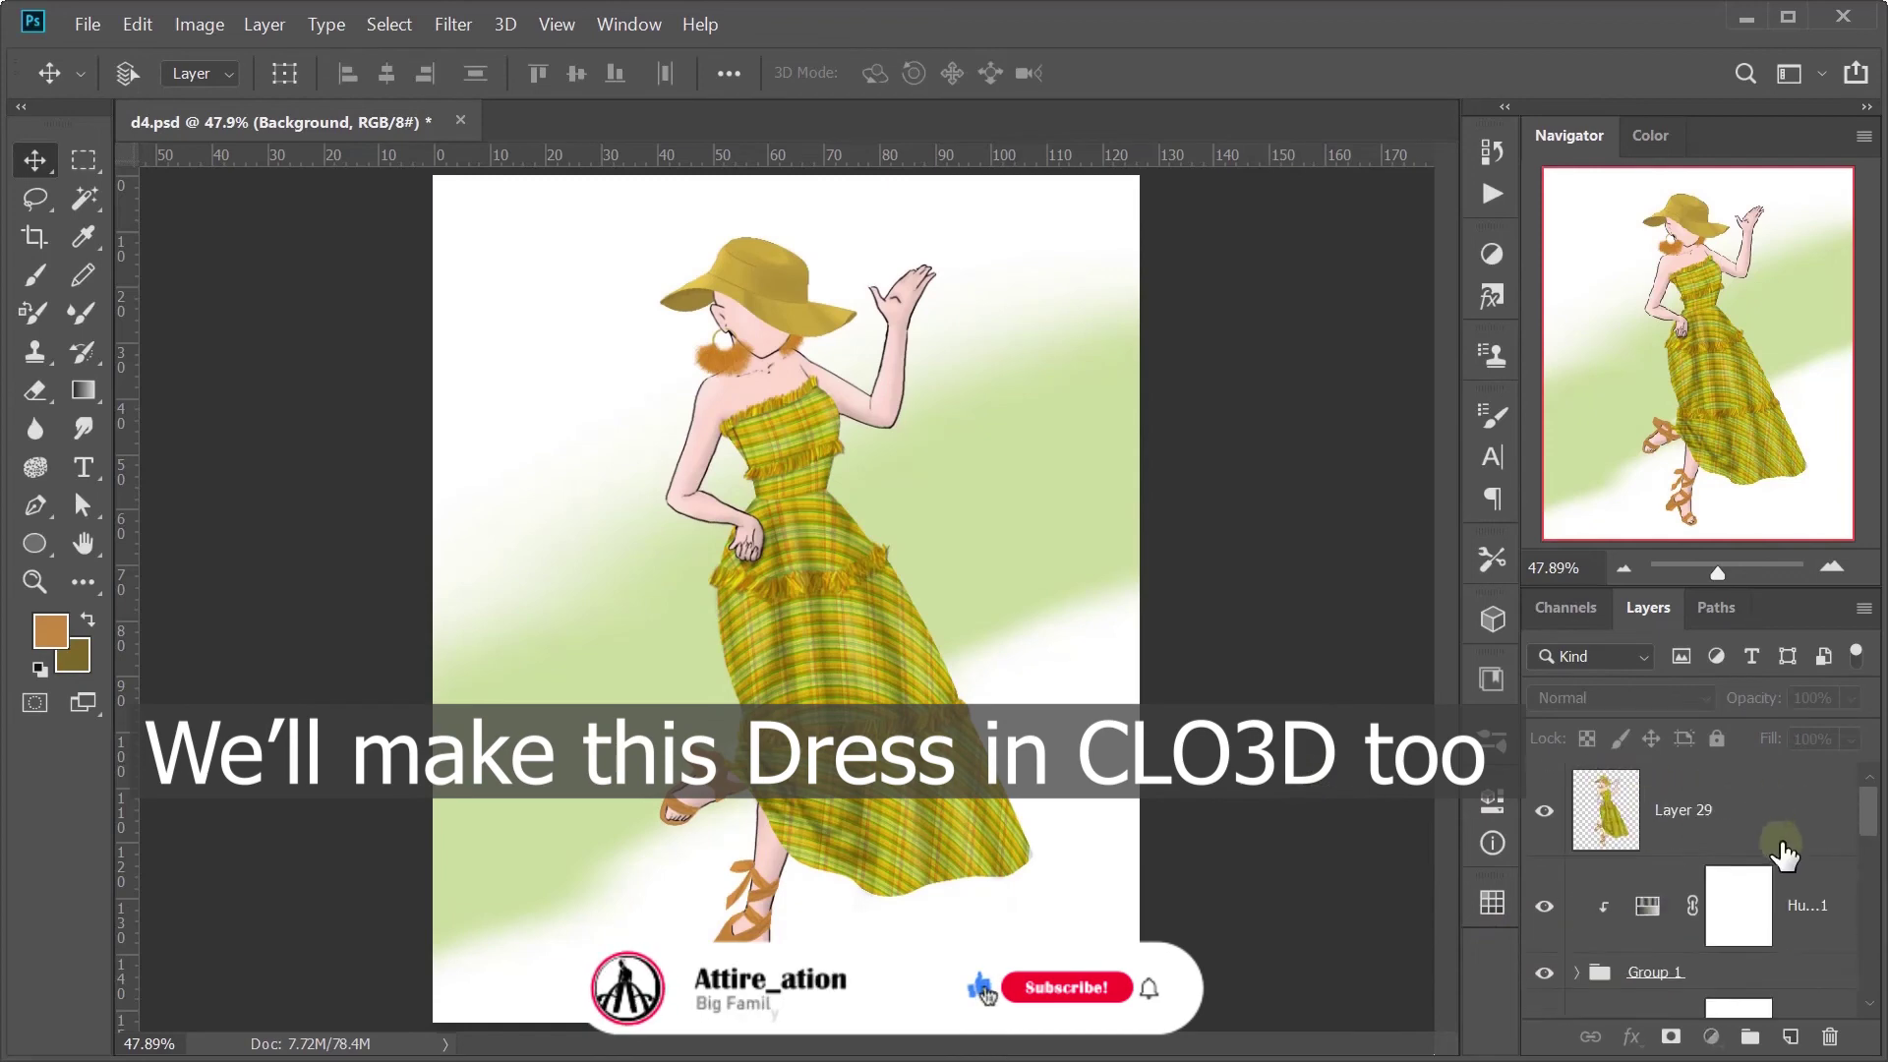
{"action": "left_click", "coordinate": [1676, 885]}
{"action": "left_click", "coordinate": [1790, 1038]}
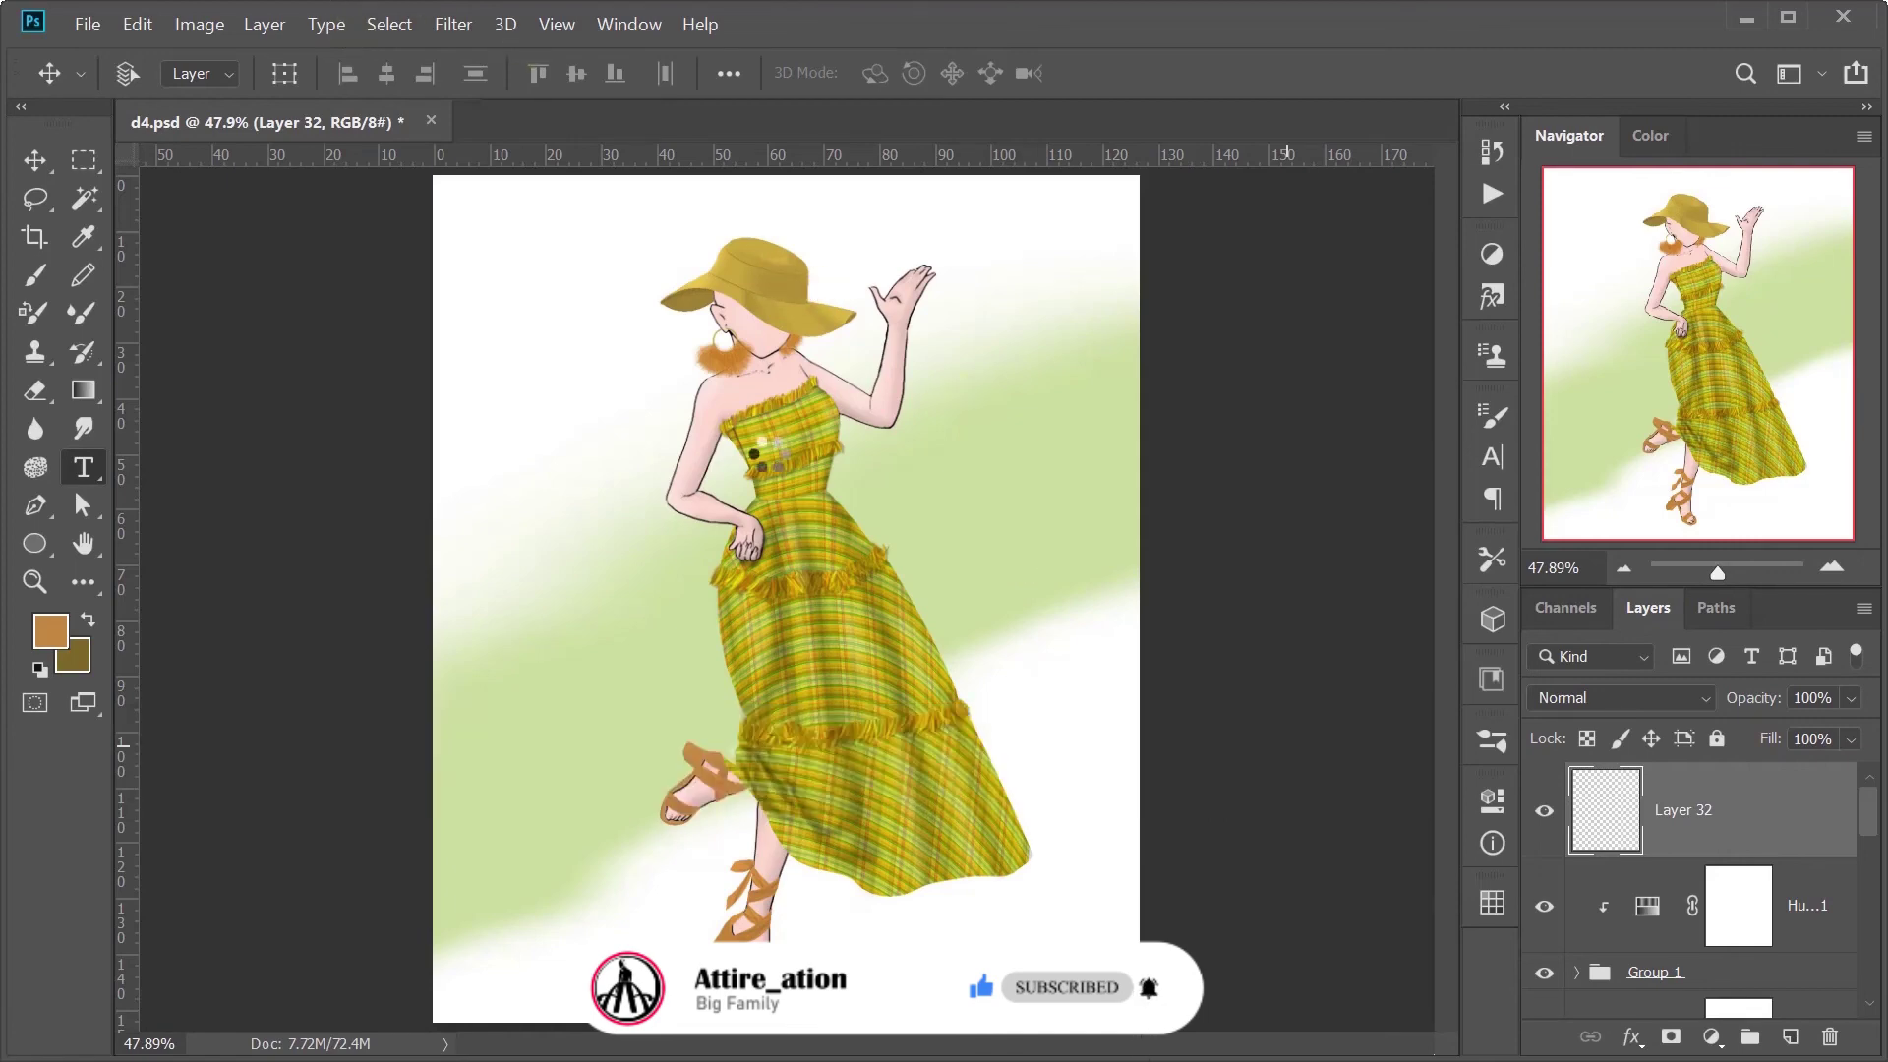
Step: Type the channel handle beside the skirt in black Freestyle Script
{"action": "key", "text": "ctrl+plus"}
{"action": "key", "text": "ctrl+plus"}
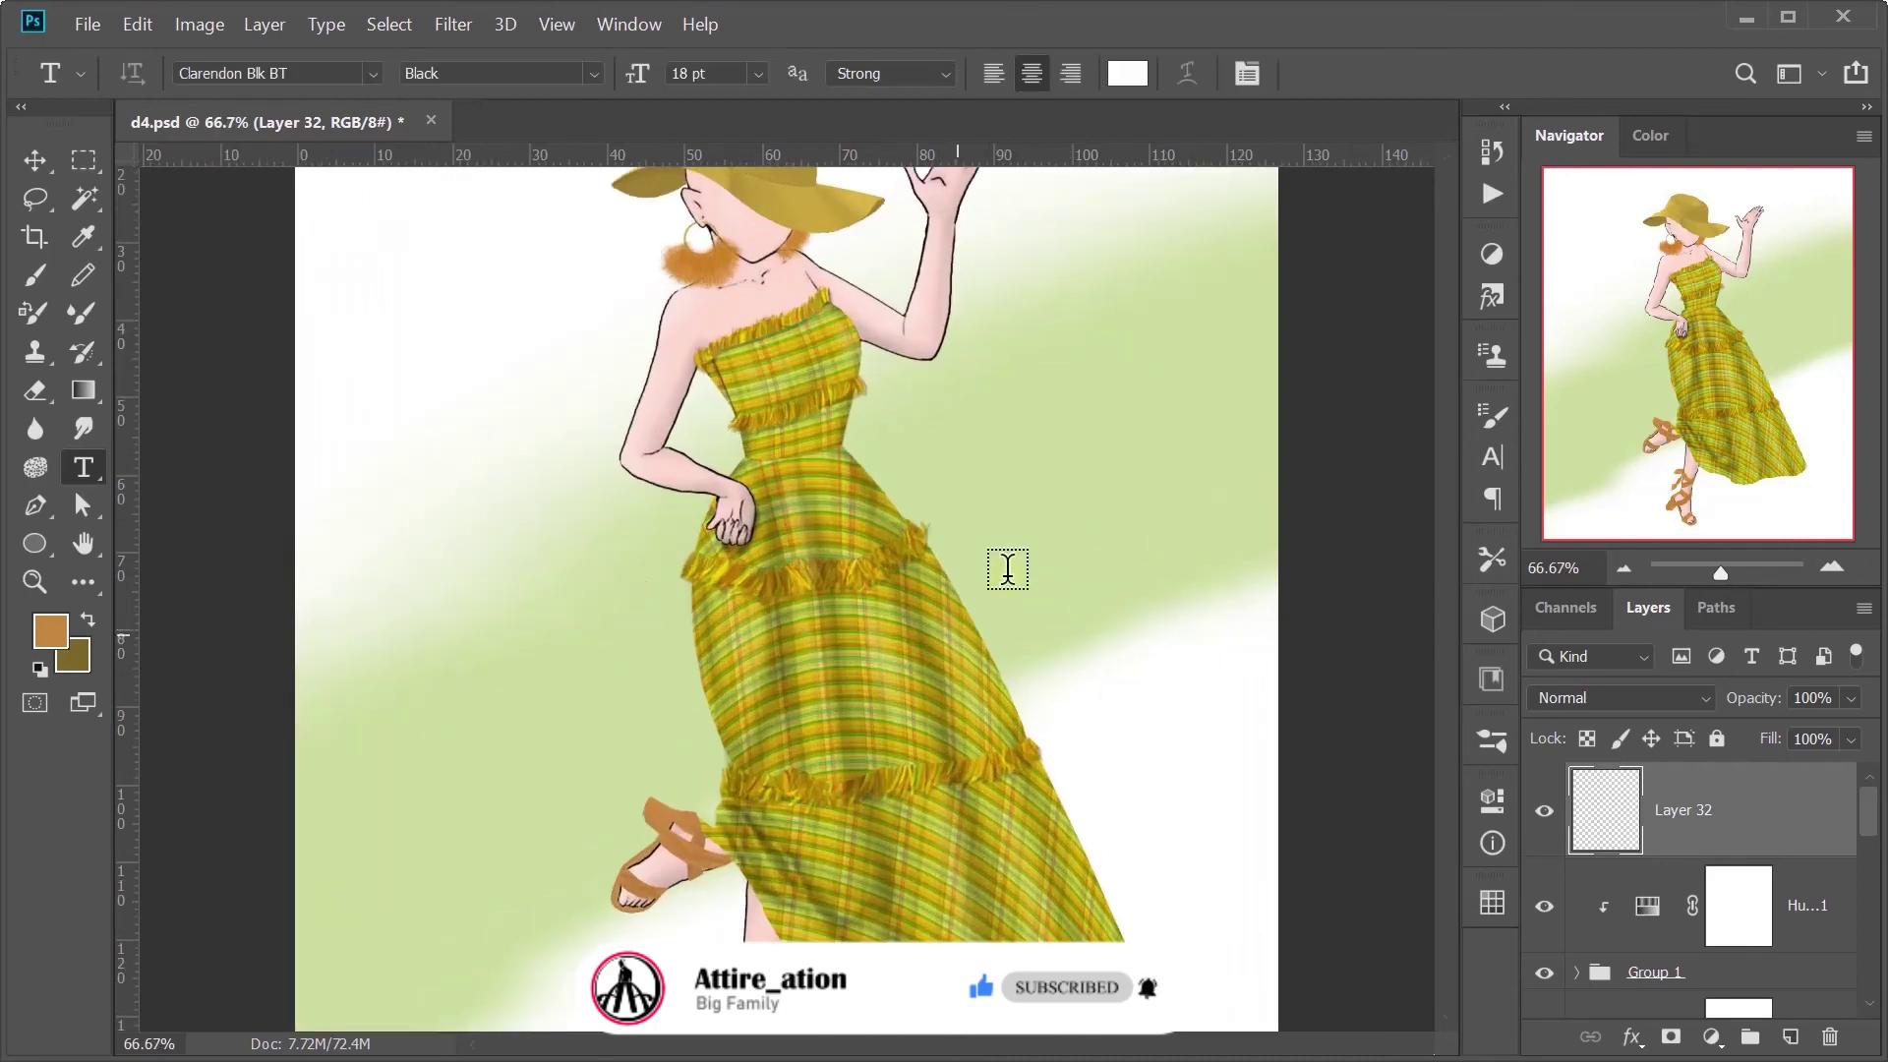
{"action": "left_click", "coordinate": [592, 619]}
{"action": "type", "text": "@attire_"}
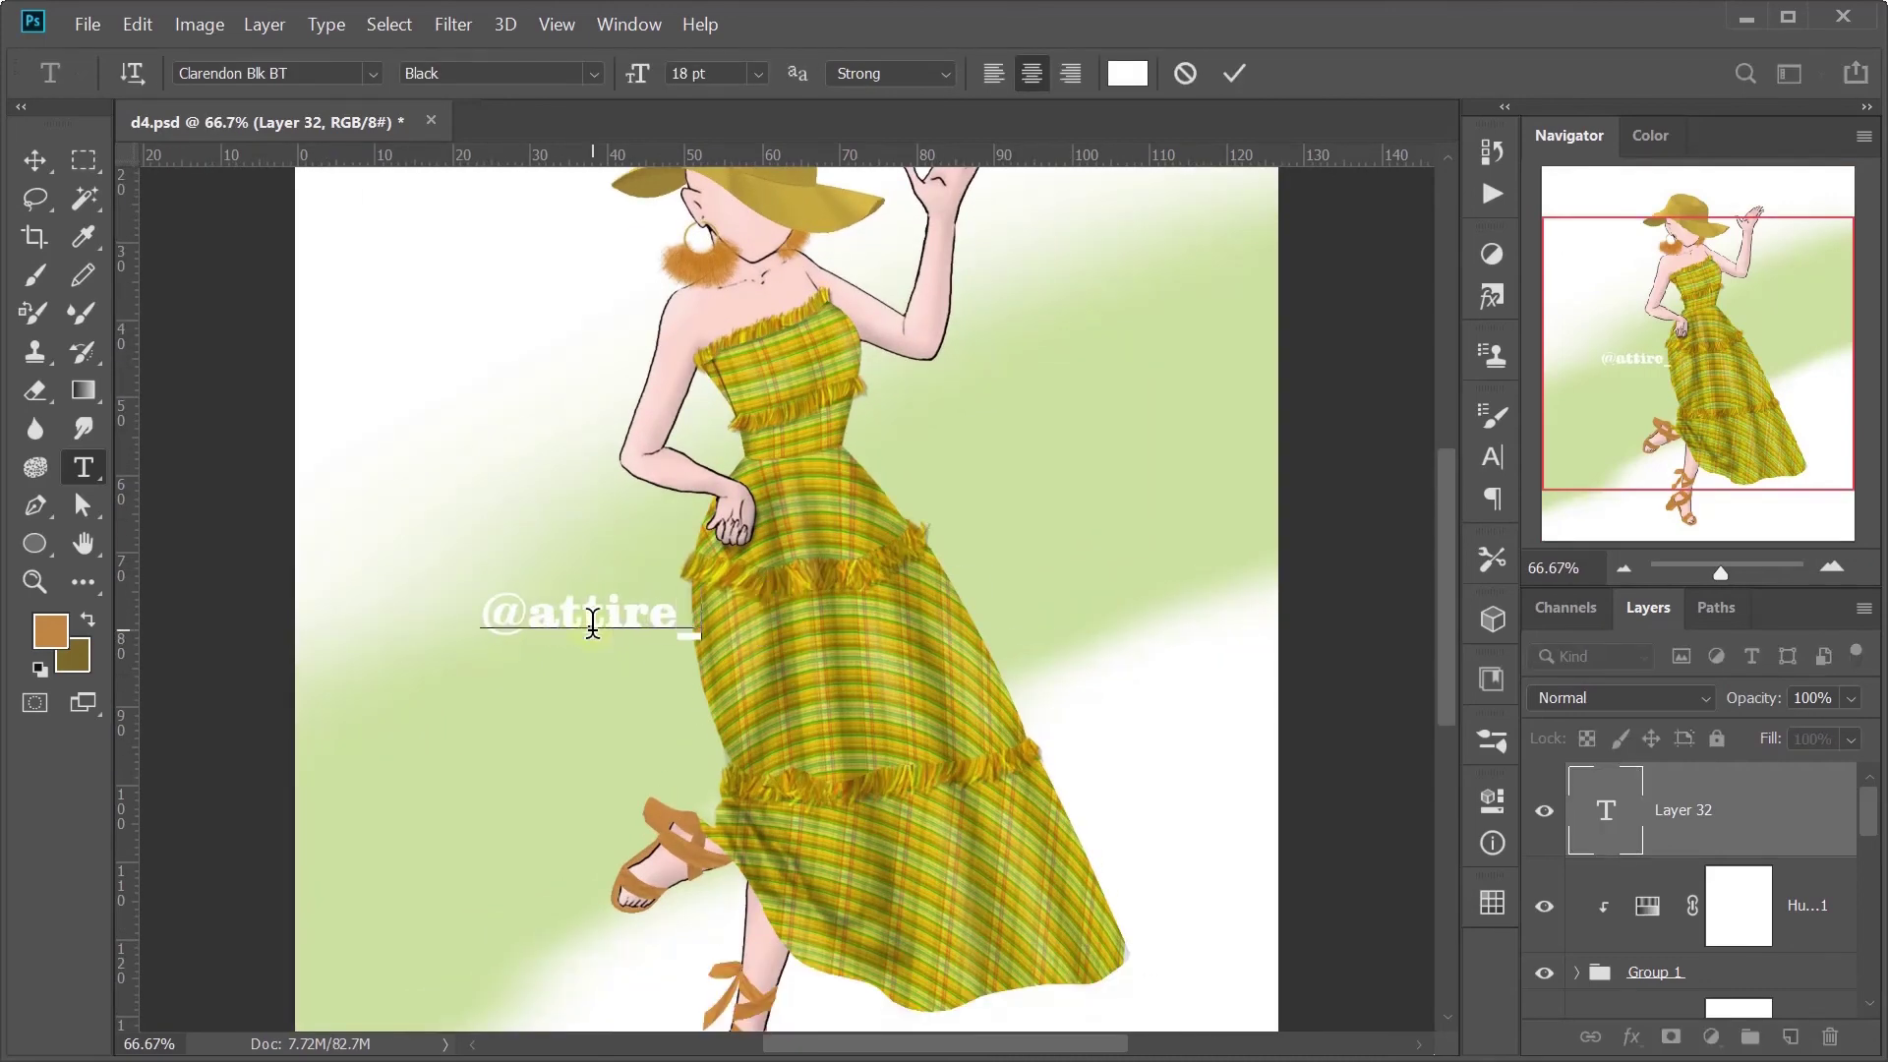
{"action": "type", "text": "ation"}
{"action": "key", "text": "ctrl+a"}
{"action": "left_click", "coordinate": [275, 73]}
{"action": "type", "text": "Free"}
{"action": "left_click", "coordinate": [373, 189]}
{"action": "left_click", "coordinate": [1128, 73]}
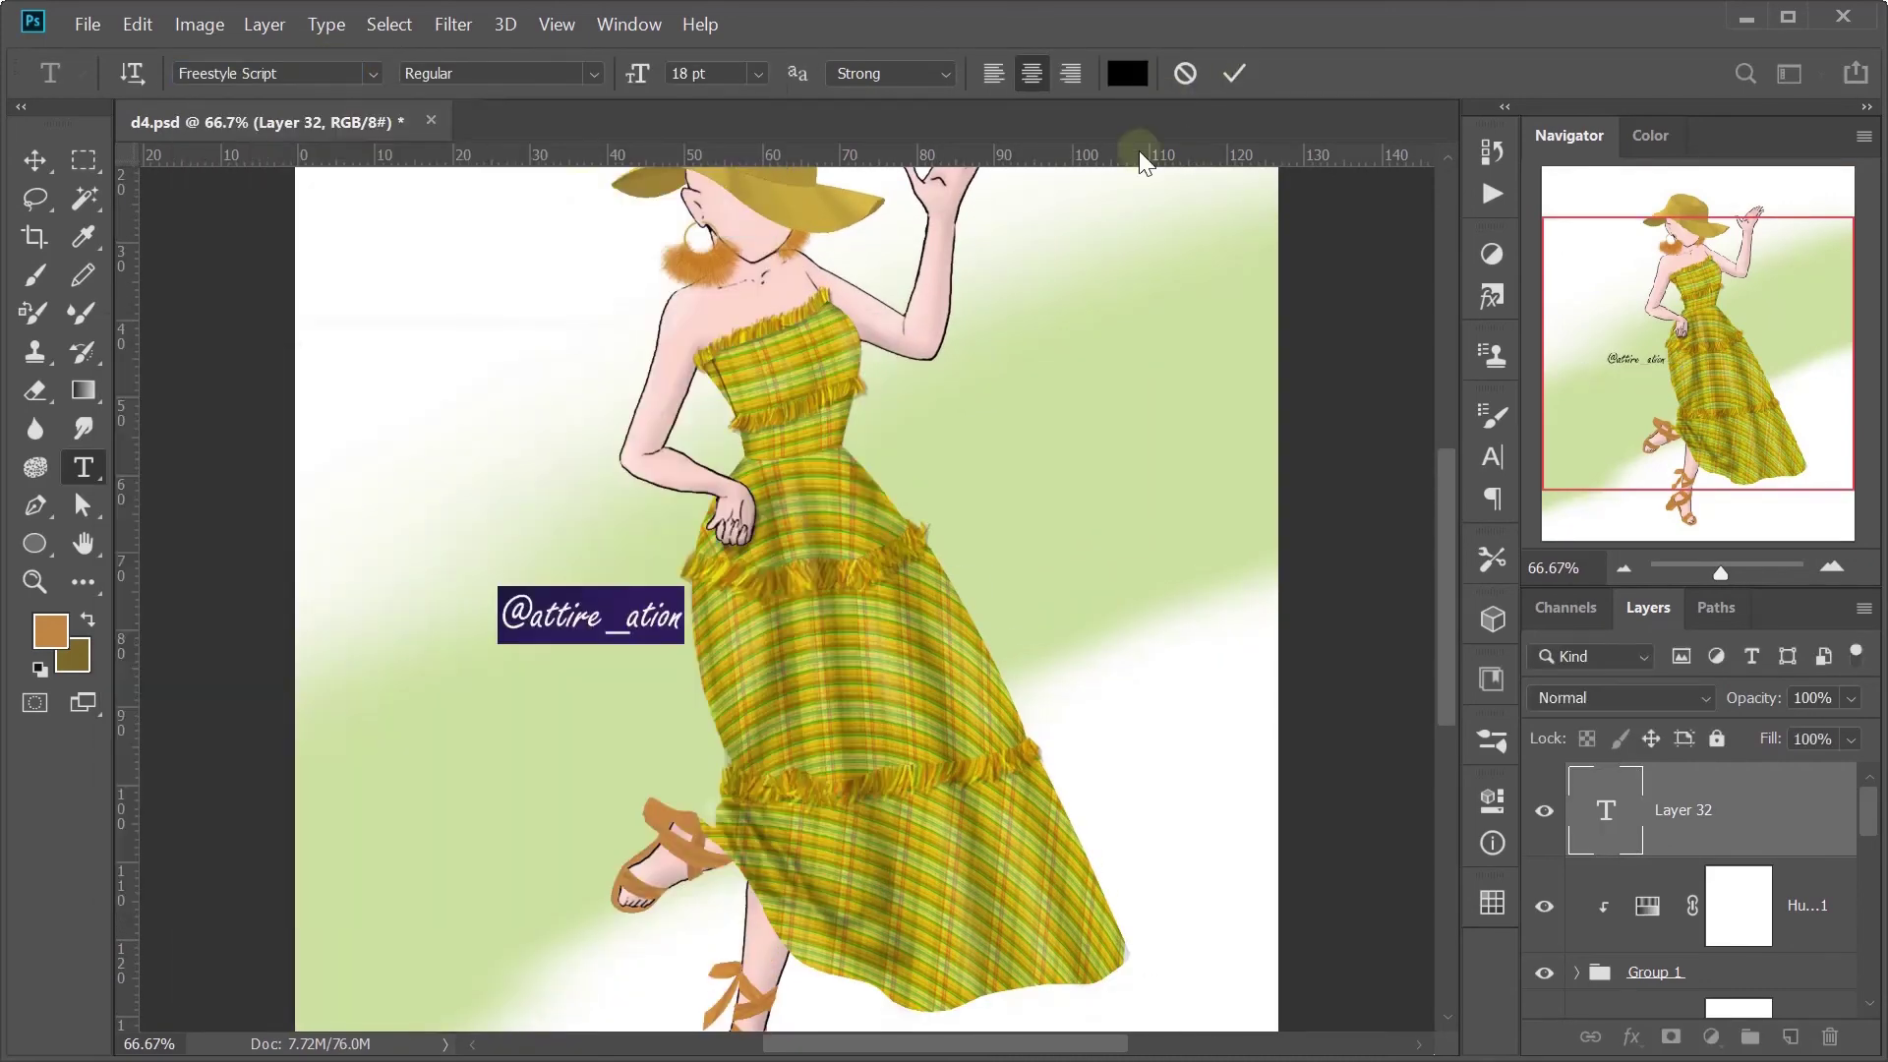
{"action": "left_click", "coordinate": [1234, 73]}
Step: Move, rotate and shrink the signature so it runs diagonally along the skirt hem
{"action": "key", "text": "ctrl+t"}
{"action": "left_click_drag", "start_coordinate": [708, 669], "coordinate": [639, 845]}
{"action": "left_click_drag", "start_coordinate": [551, 590], "coordinate": [973, 620]}
{"action": "left_click_drag", "start_coordinate": [1027, 702], "coordinate": [988, 630]}
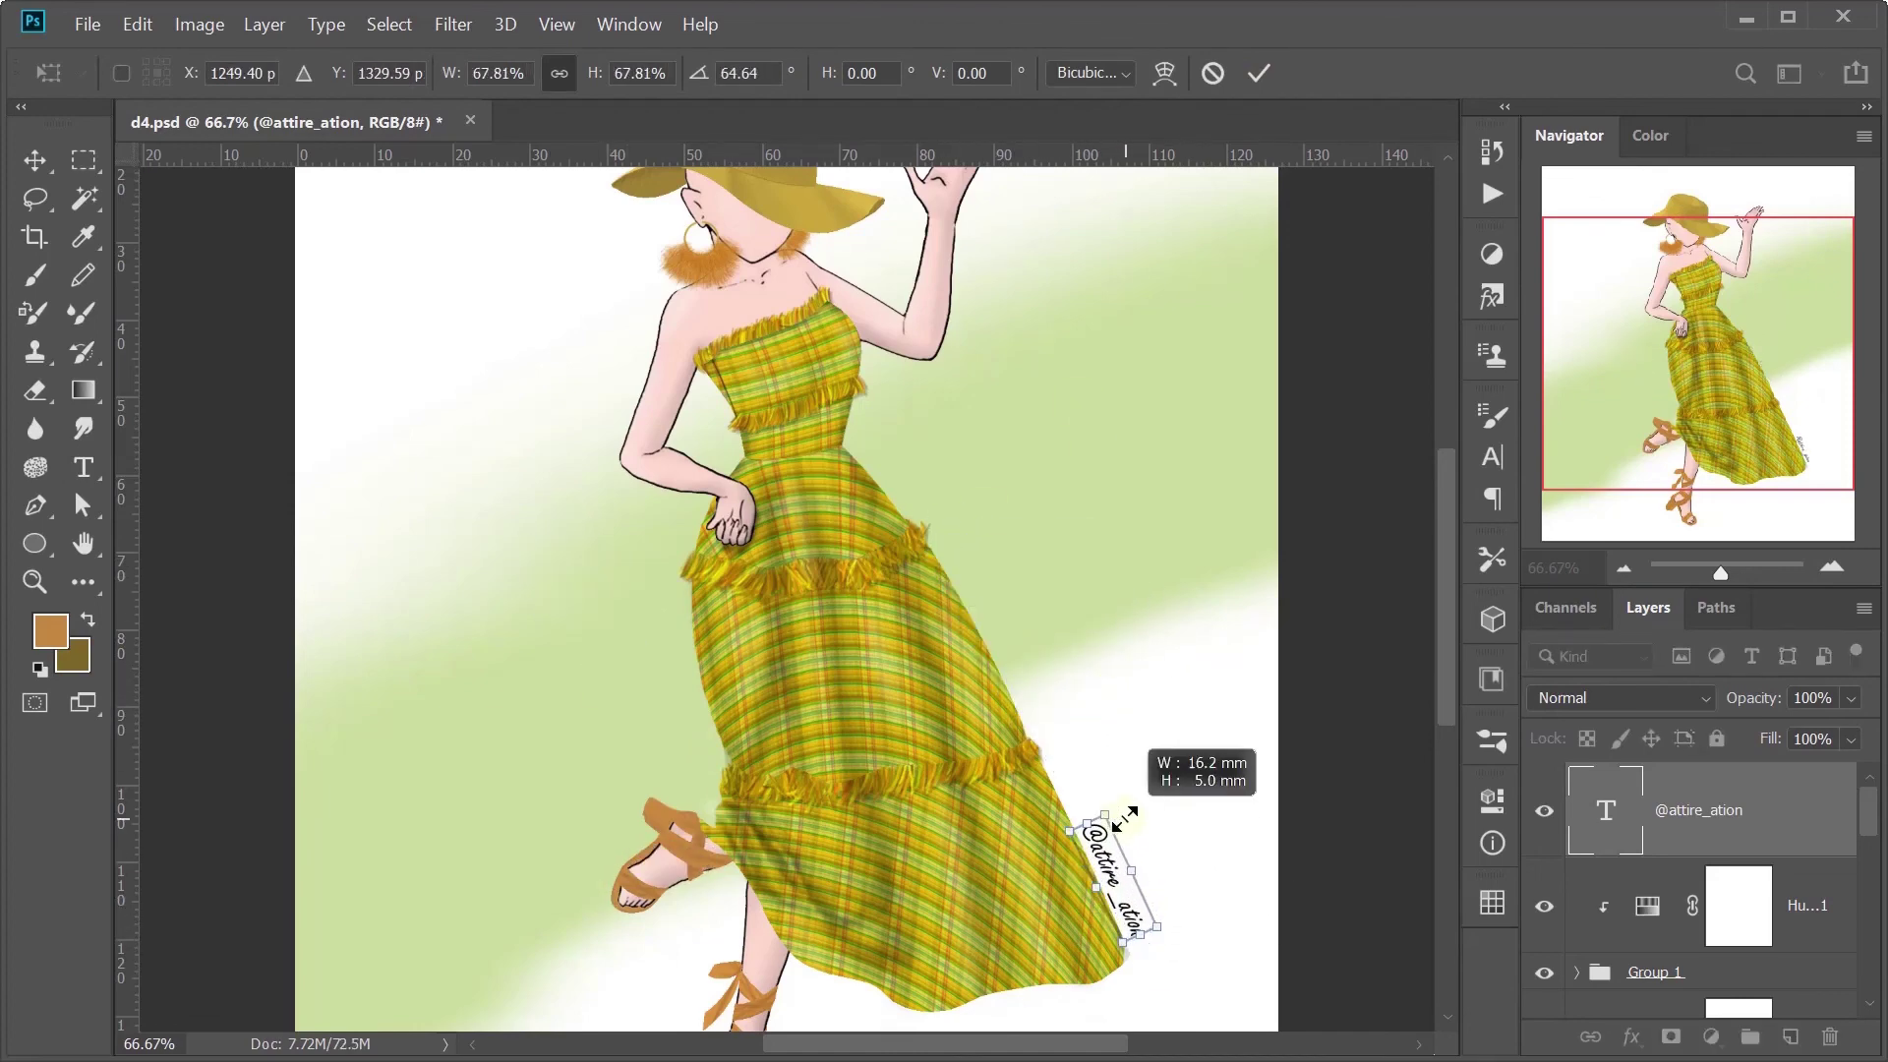
{"action": "key", "text": "Return"}
Step: Nudge the signature along the skirt's lower right edge, then fit the whole drawing in view
{"action": "key", "text": "v"}
{"action": "key", "text": "ctrl+plus"}
{"action": "key", "text": "ctrl+plus"}
{"action": "scroll", "coordinate": [1041, 822], "scroll_direction": "down", "scroll_amount": 5}
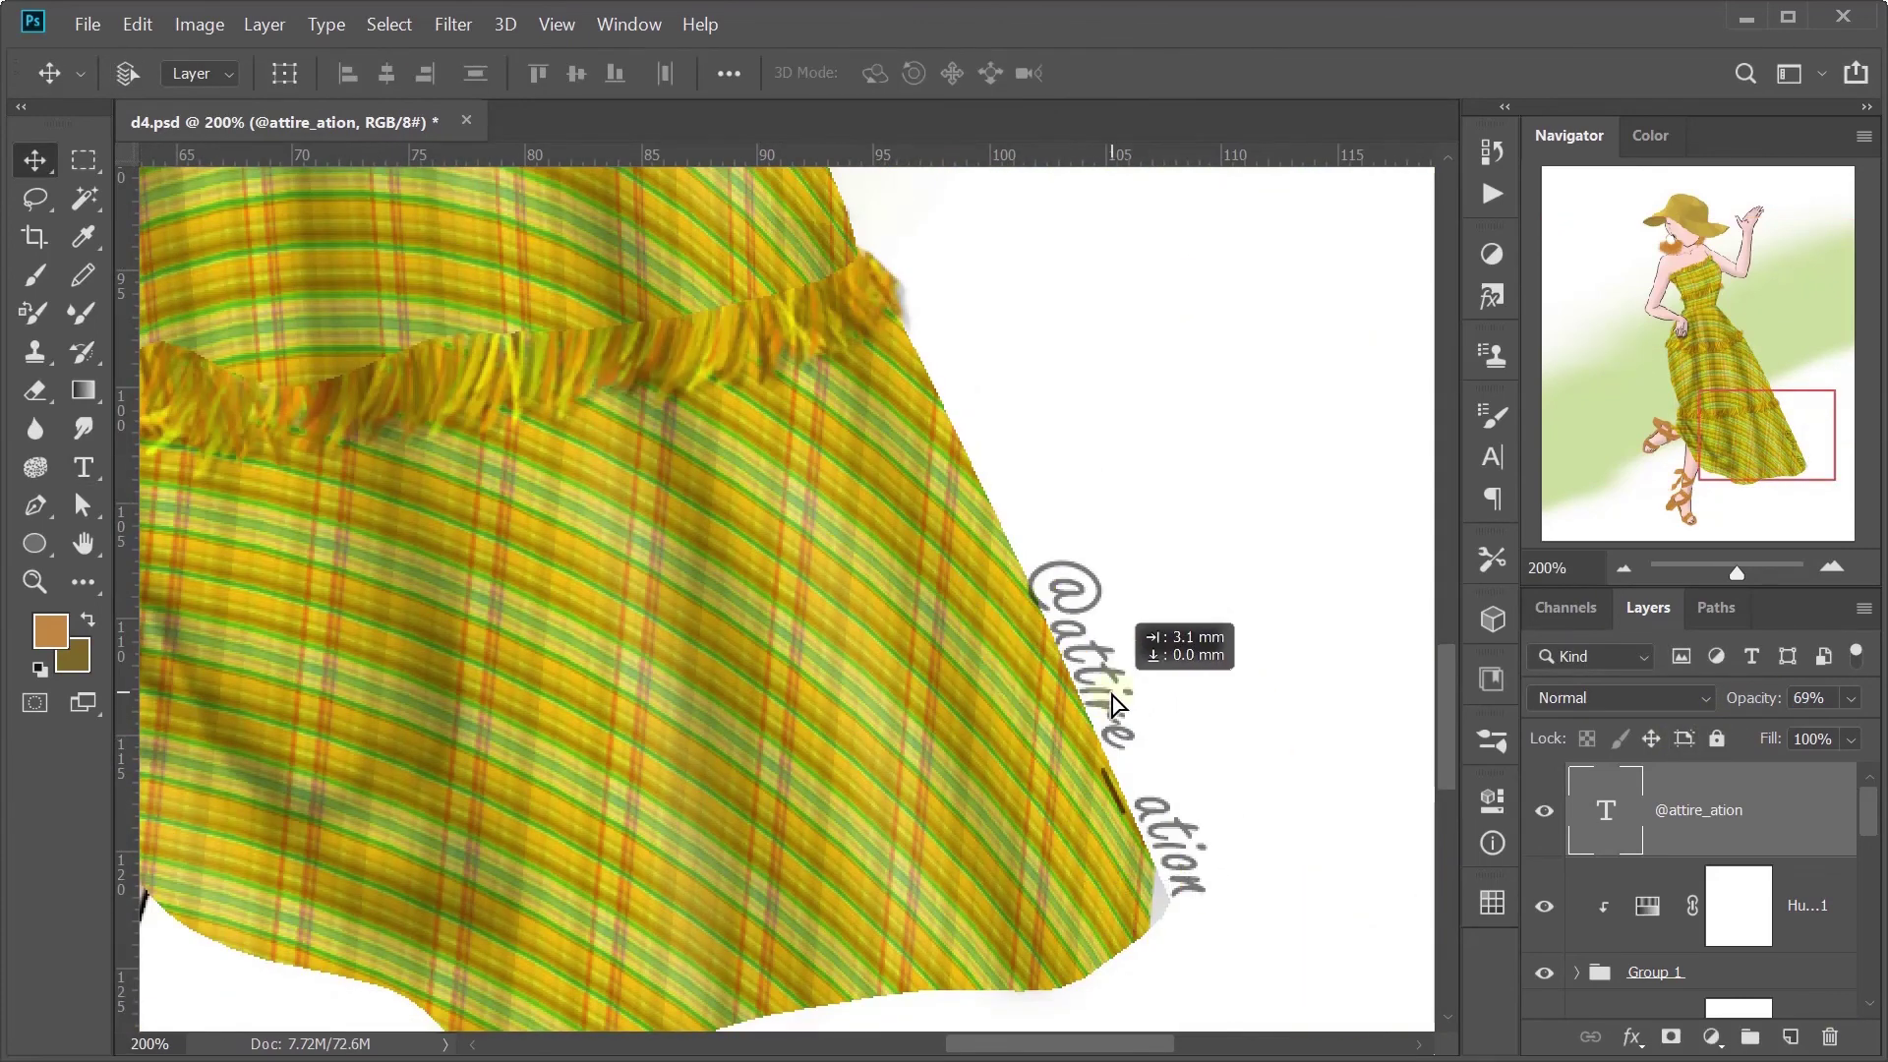
{"action": "left_click_drag", "start_coordinate": [1086, 693], "coordinate": [1188, 695]}
{"action": "key", "text": "ctrl+0"}
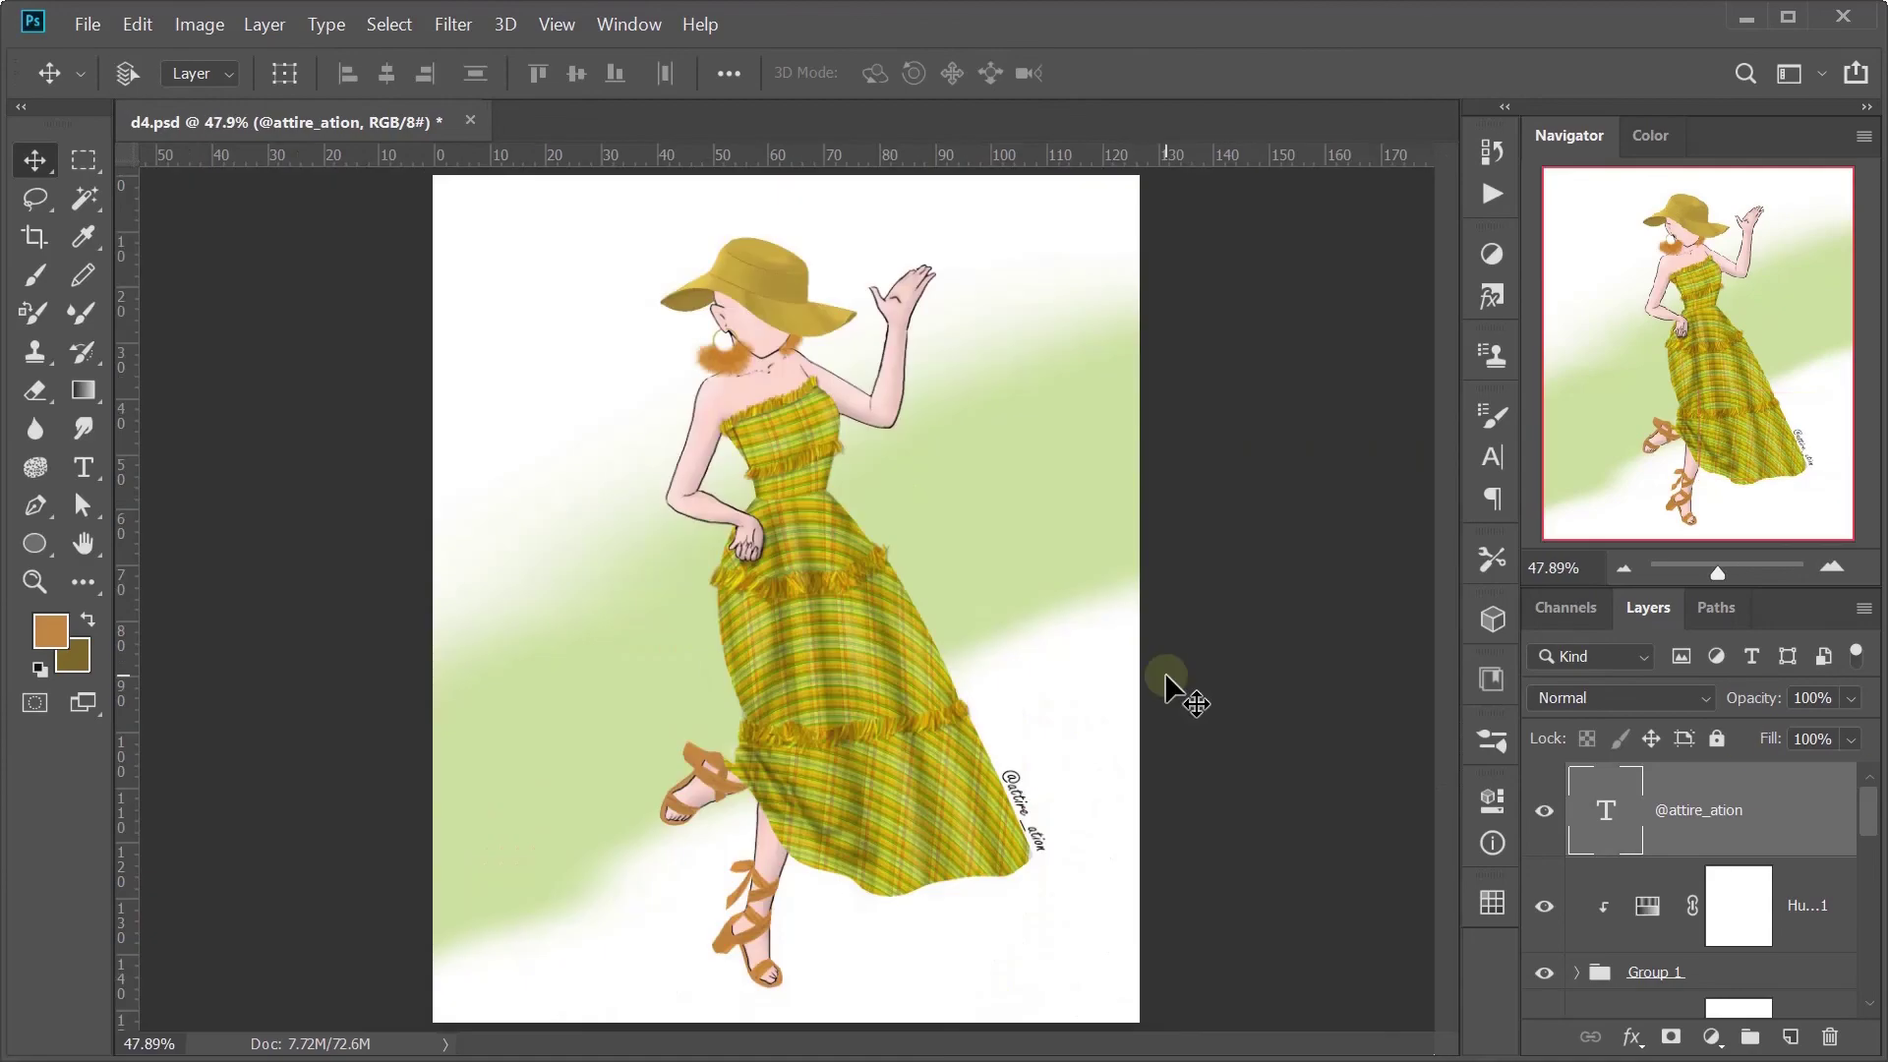